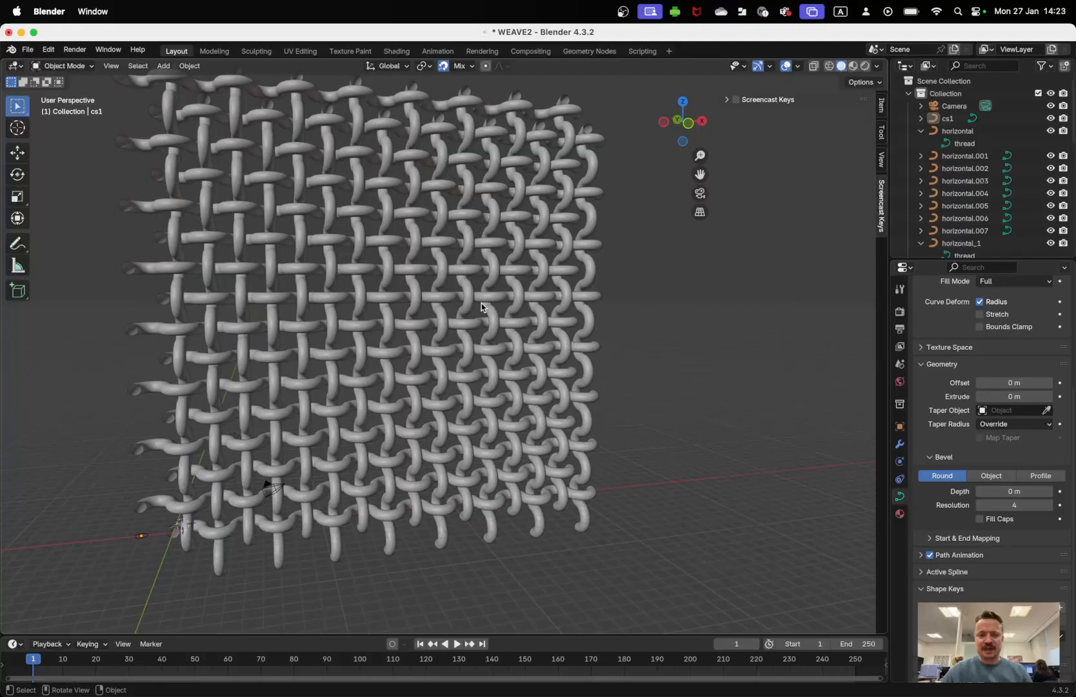
- Place the 3D cursor on the empty floor beside the woven mesh and add a cube there
middle_drag(476, 315, 438, 321)
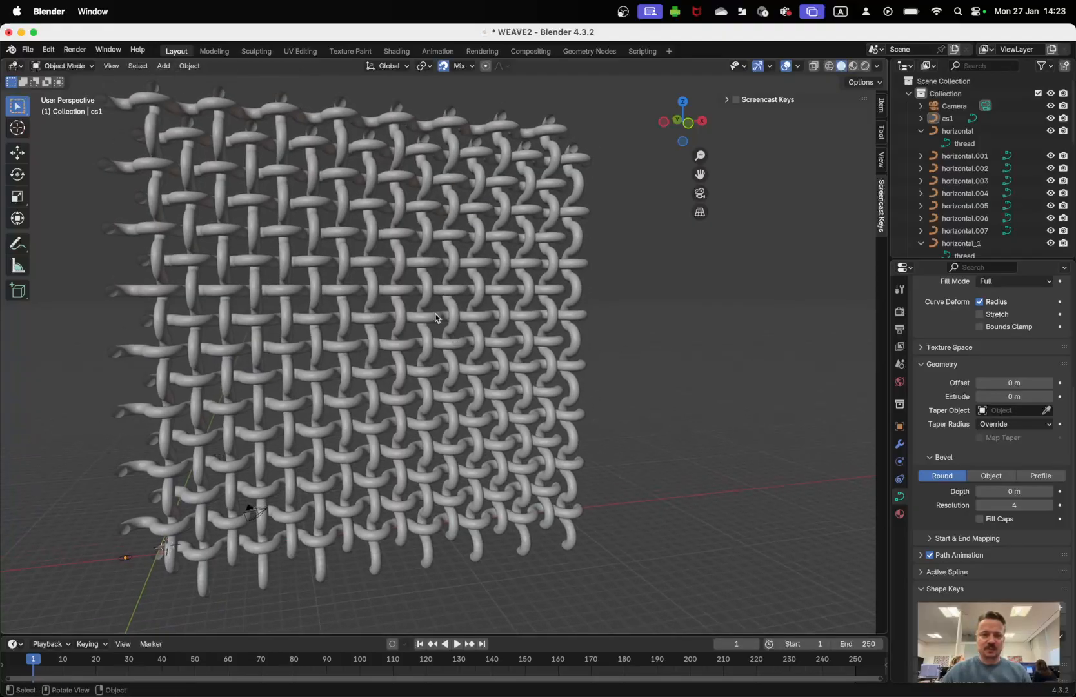
click(19, 128)
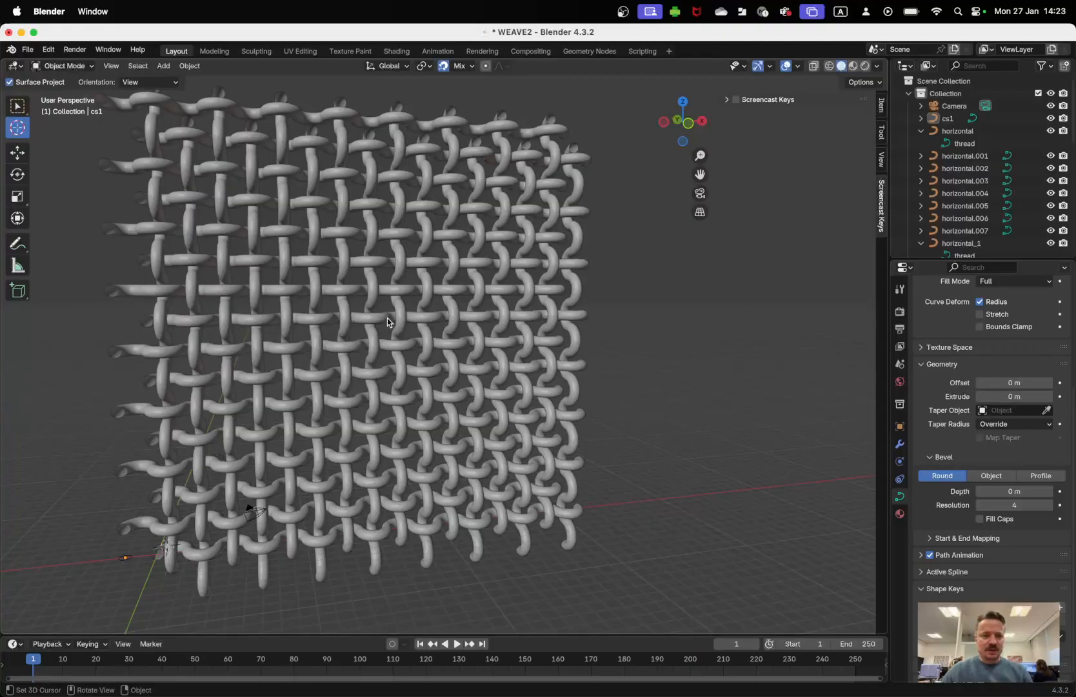
click(723, 498)
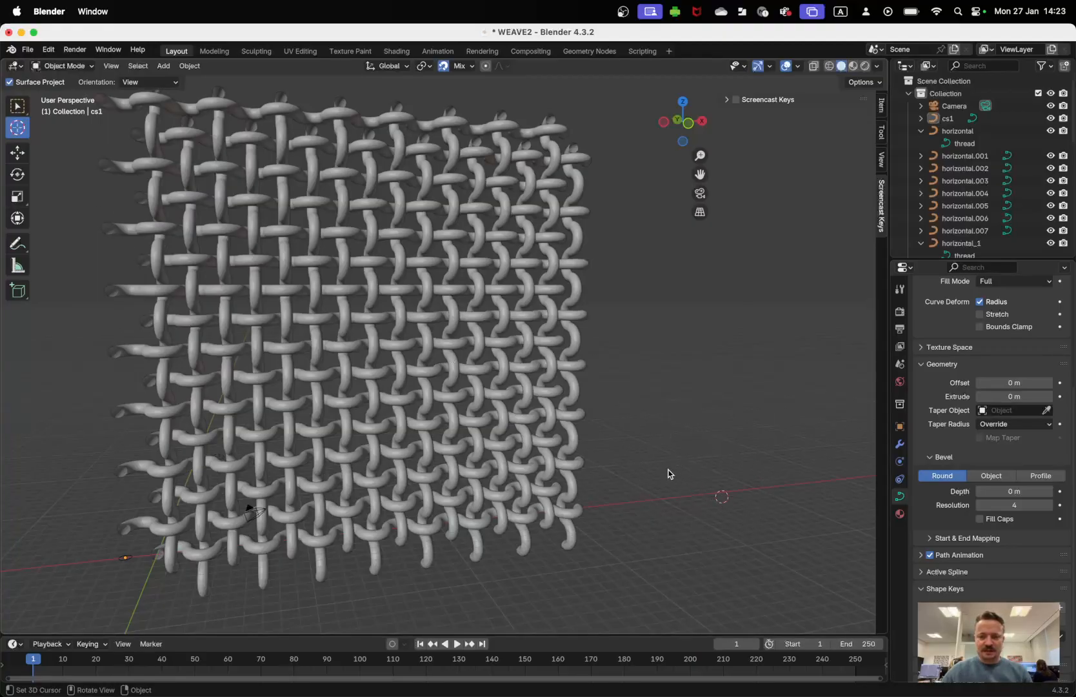
click(166, 66)
mouse_move(194, 80)
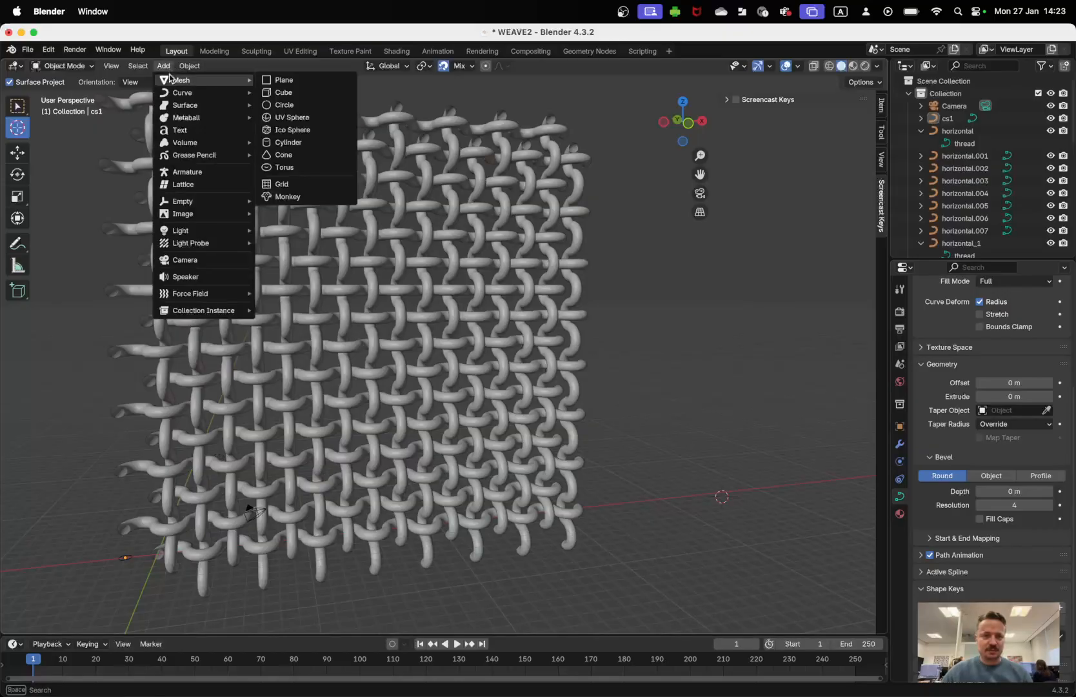
click(299, 91)
- Move the new cube away from the 3D cursor, farther from the weave
middle_drag(689, 442, 636, 439)
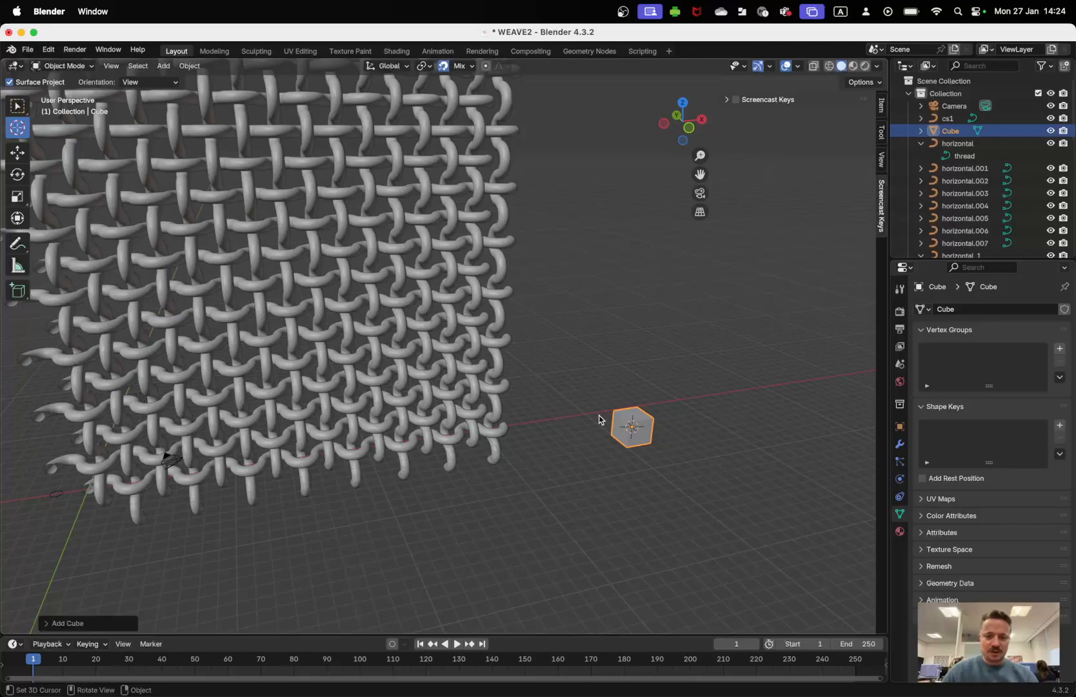
key(g)
click(651, 414)
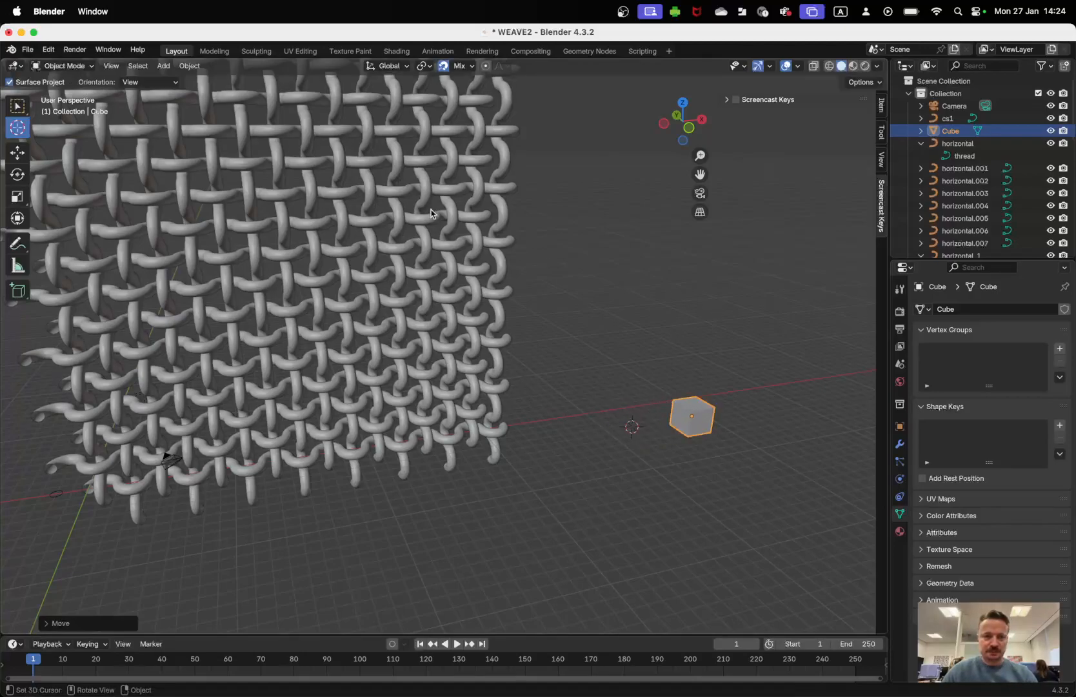
- Turn on the Screencast Keys display and add a second cube at the 3D cursor
click(735, 100)
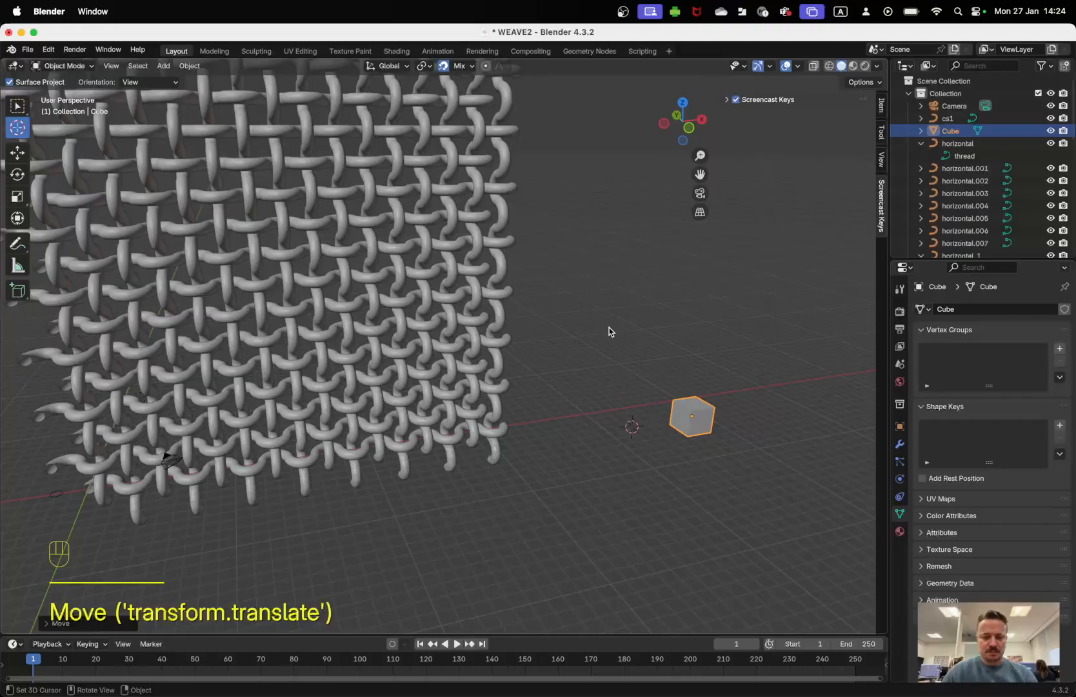
key(shift+a)
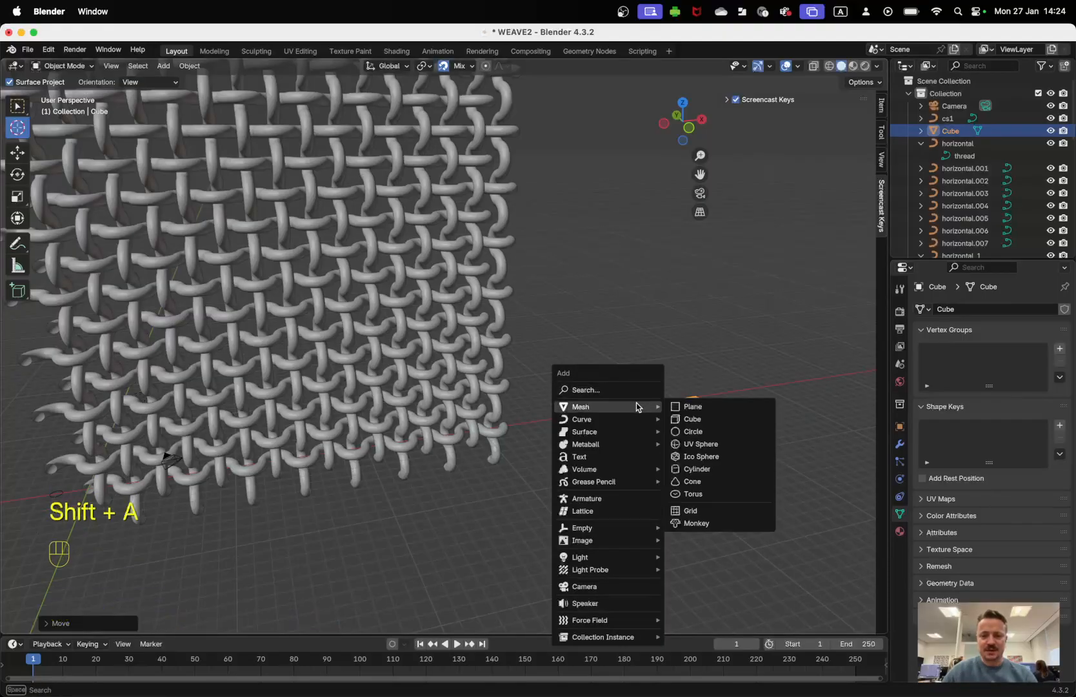
click(164, 65)
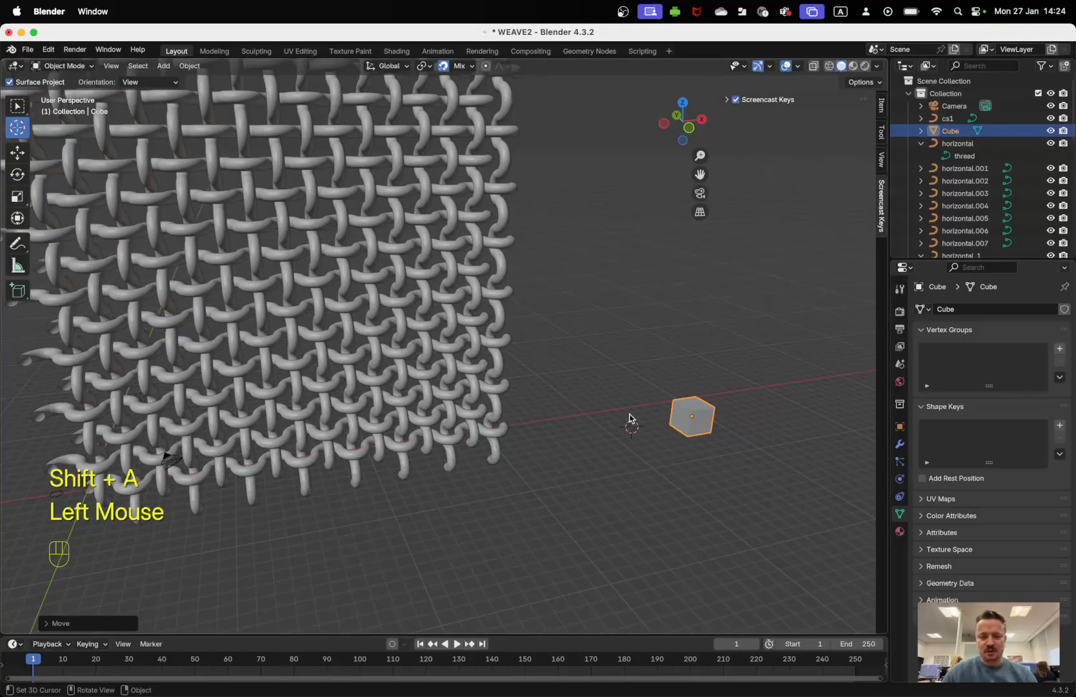
key(shift)
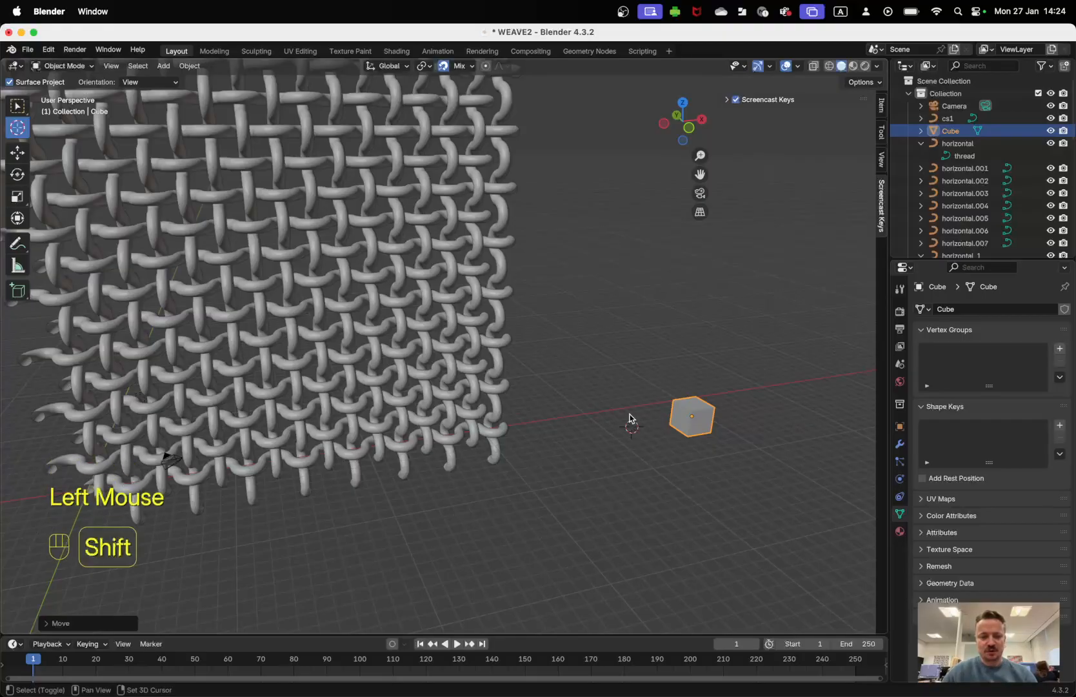
key(shift+a)
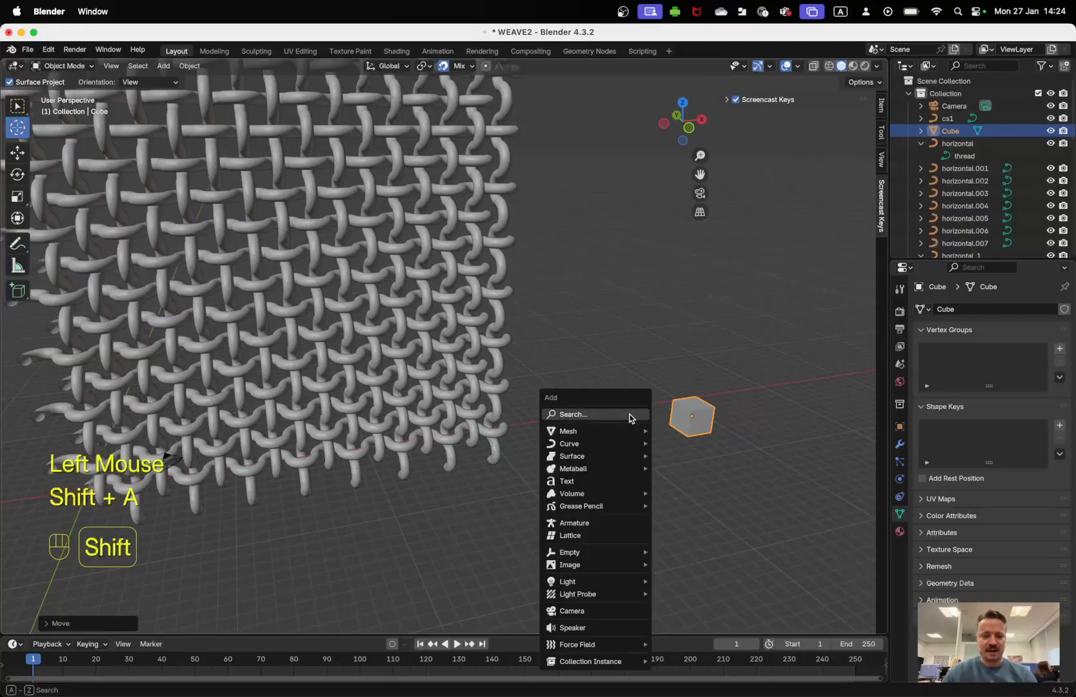
mouse_move(629, 430)
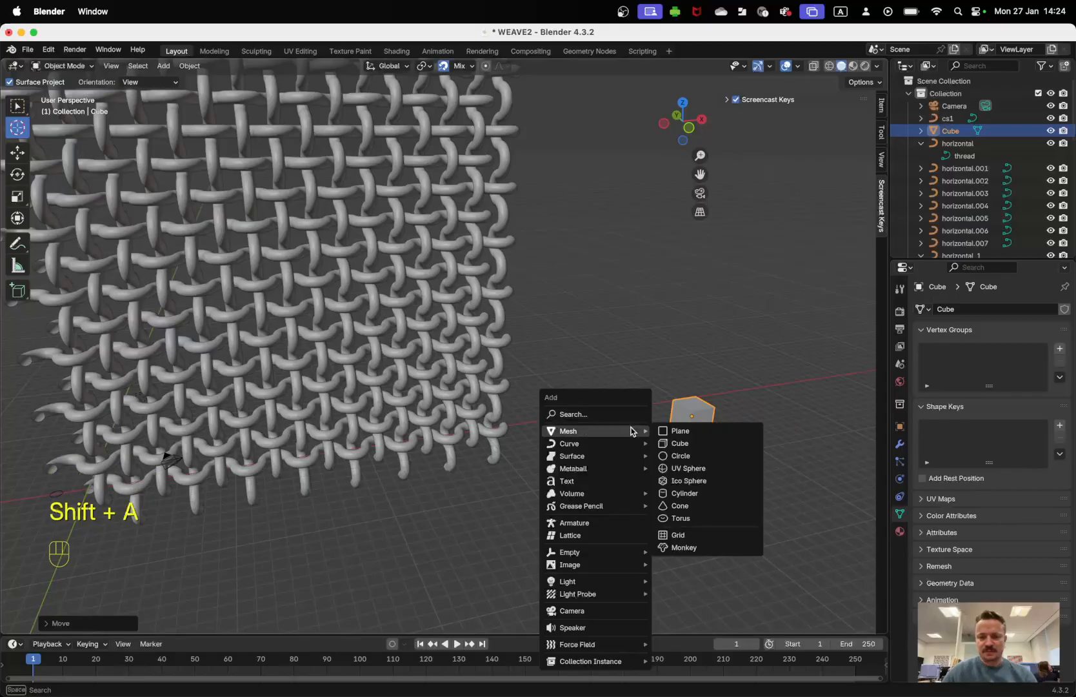
click(713, 442)
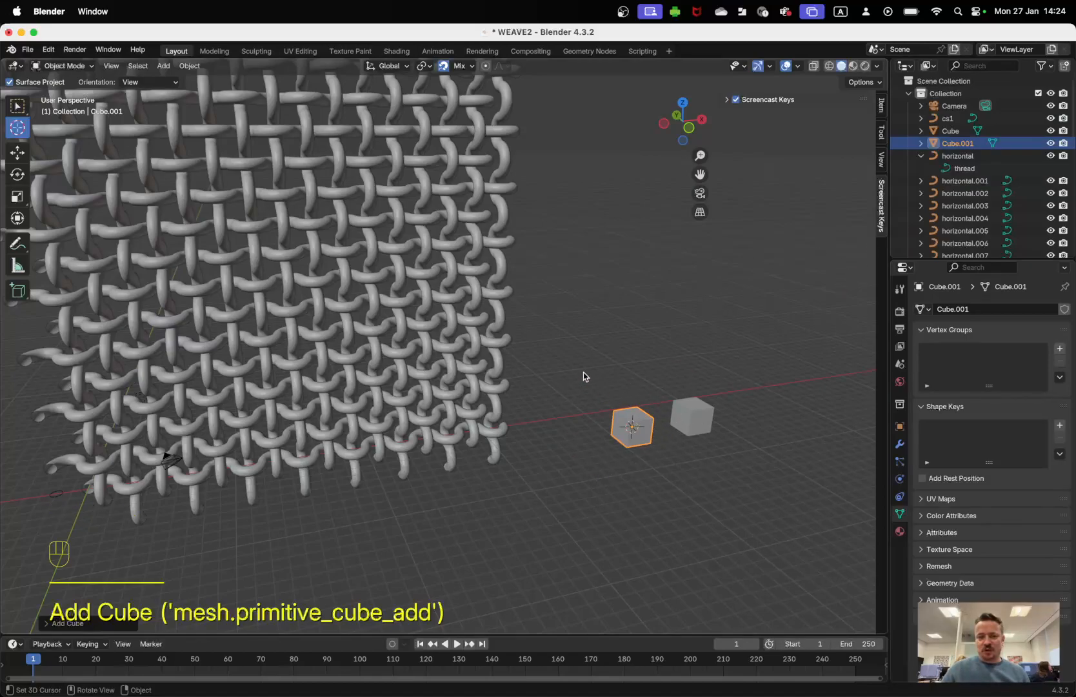
- Switch the second cube back and forth between Object Mode and Edit Mode, finishing in Edit Mode
click(77, 65)
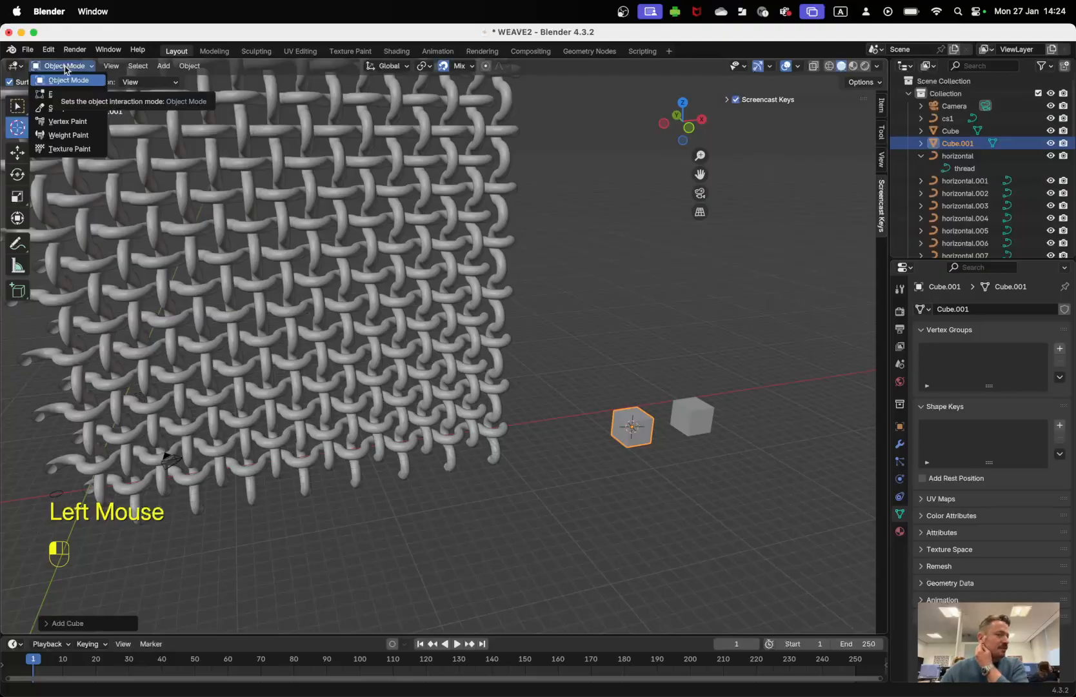
click(65, 95)
click(67, 67)
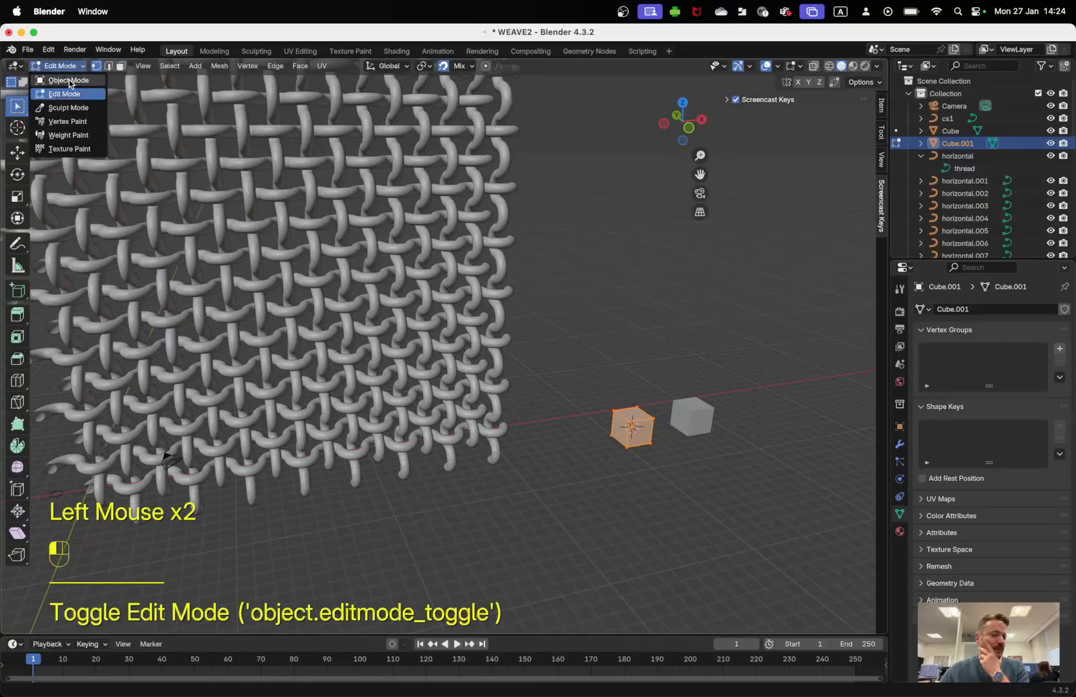
click(69, 81)
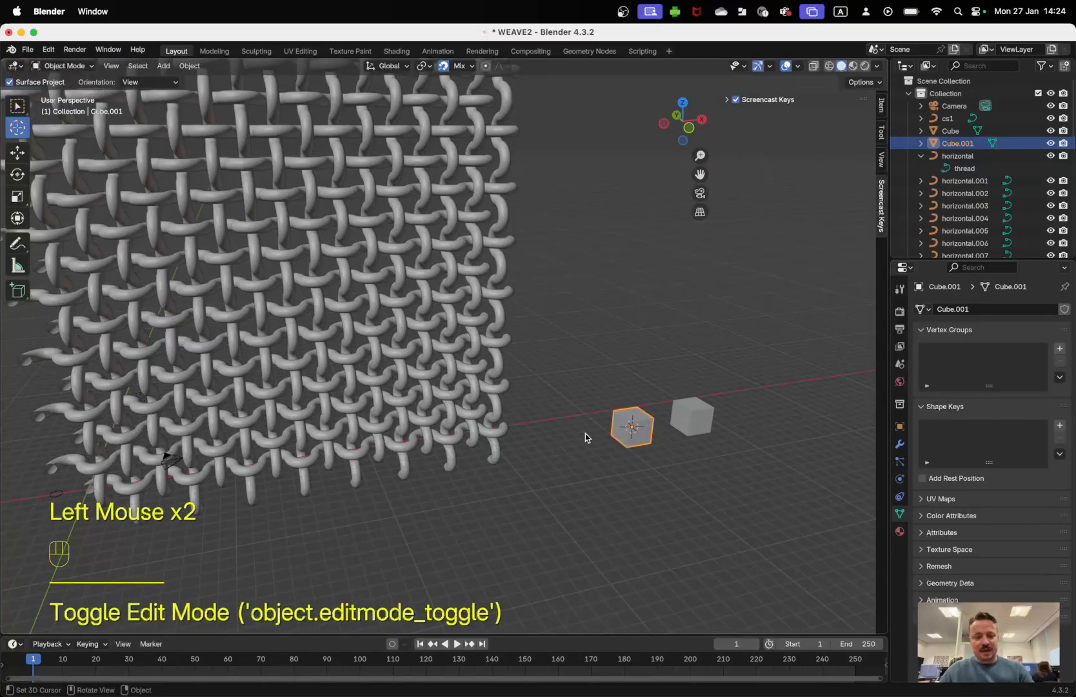
key(Tab)
key(Tab)
key(Tab)
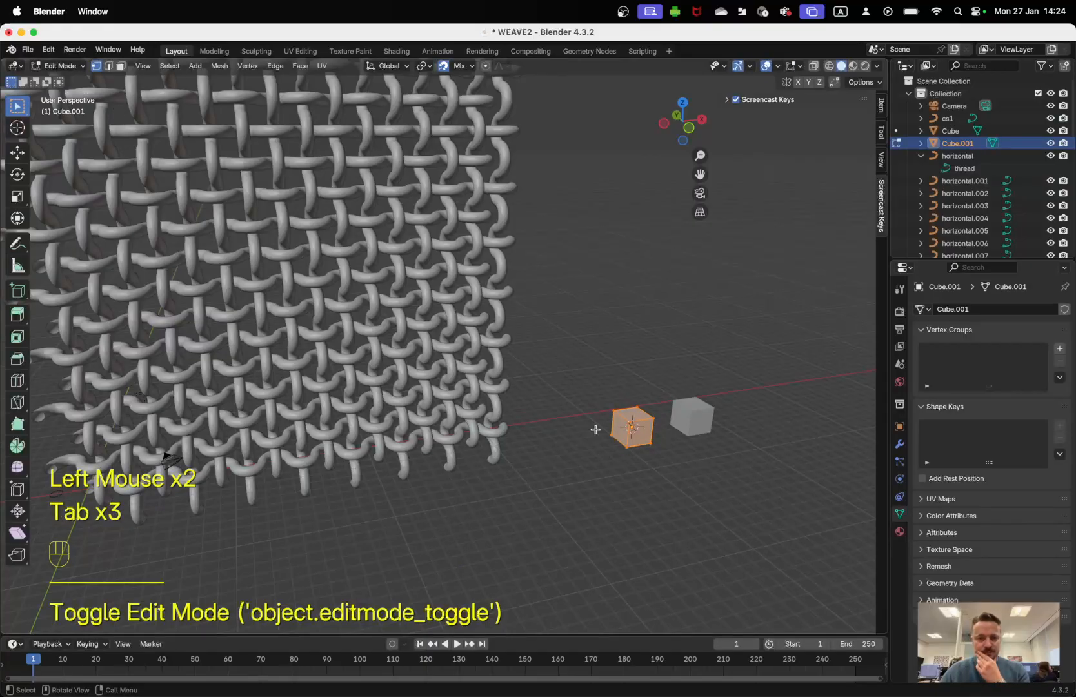
- Select the top corner vertices of the second cube one after another
shift+middle_drag(661, 427, 428, 307)
scroll(580, 429, down, 2)
scroll(581, 431, up, 2)
scroll(490, 351, up, 4)
click(541, 350)
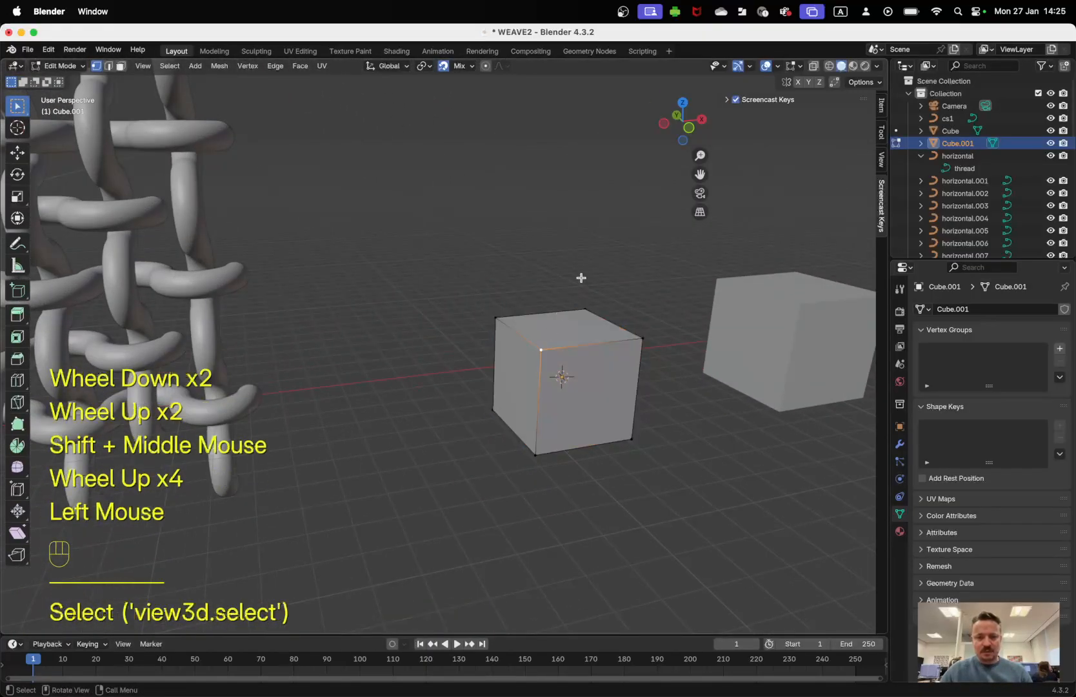
click(496, 313)
click(585, 309)
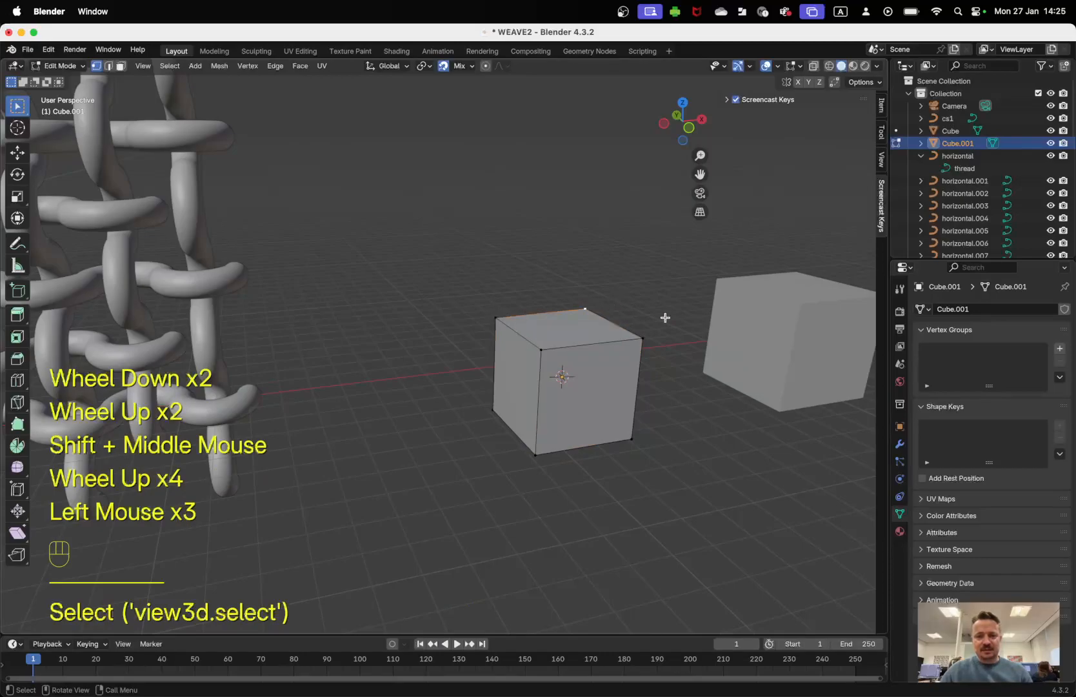
click(639, 338)
- Select the two top vertices of the cube's side facing the weave and move them upward and outward toward it
click(506, 326)
shift+click(540, 350)
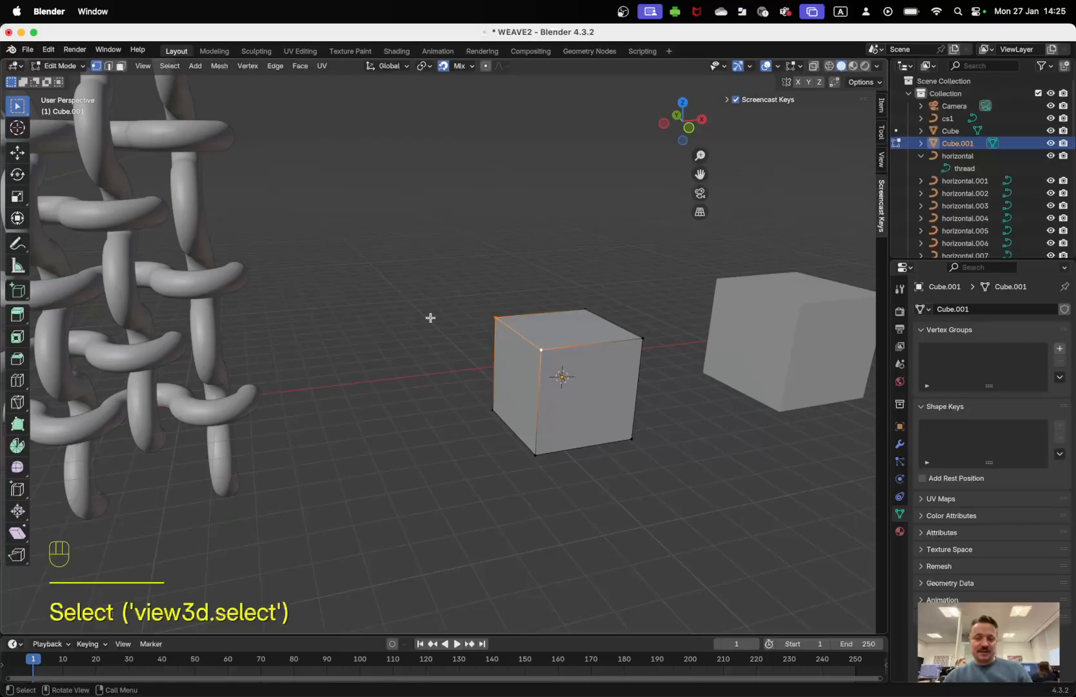
key(g)
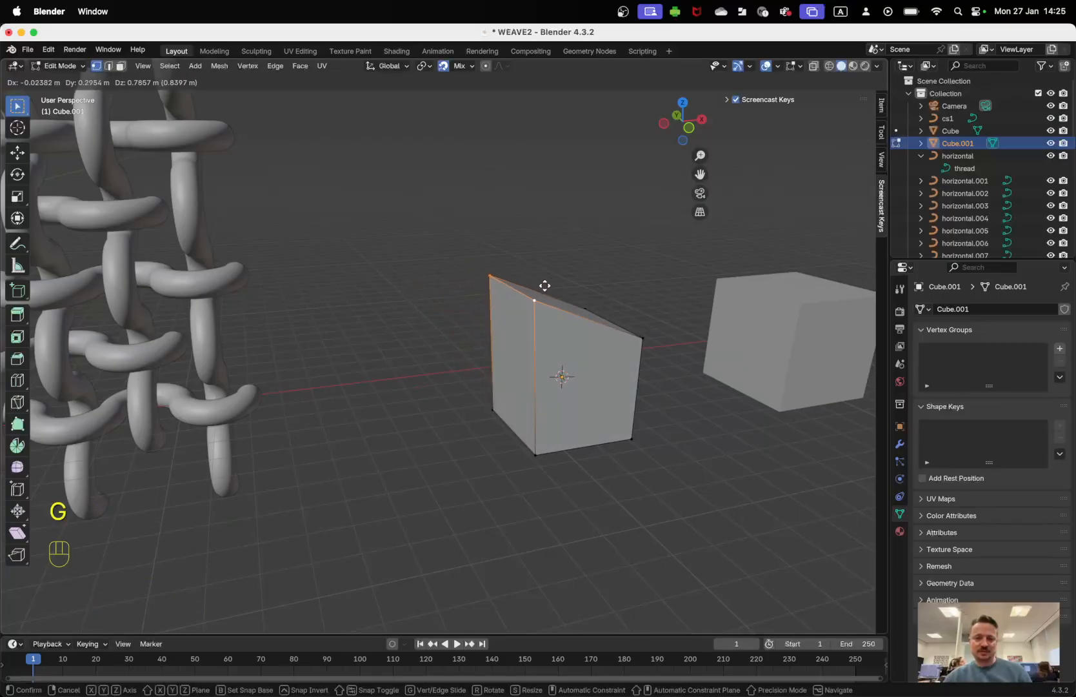
click(497, 294)
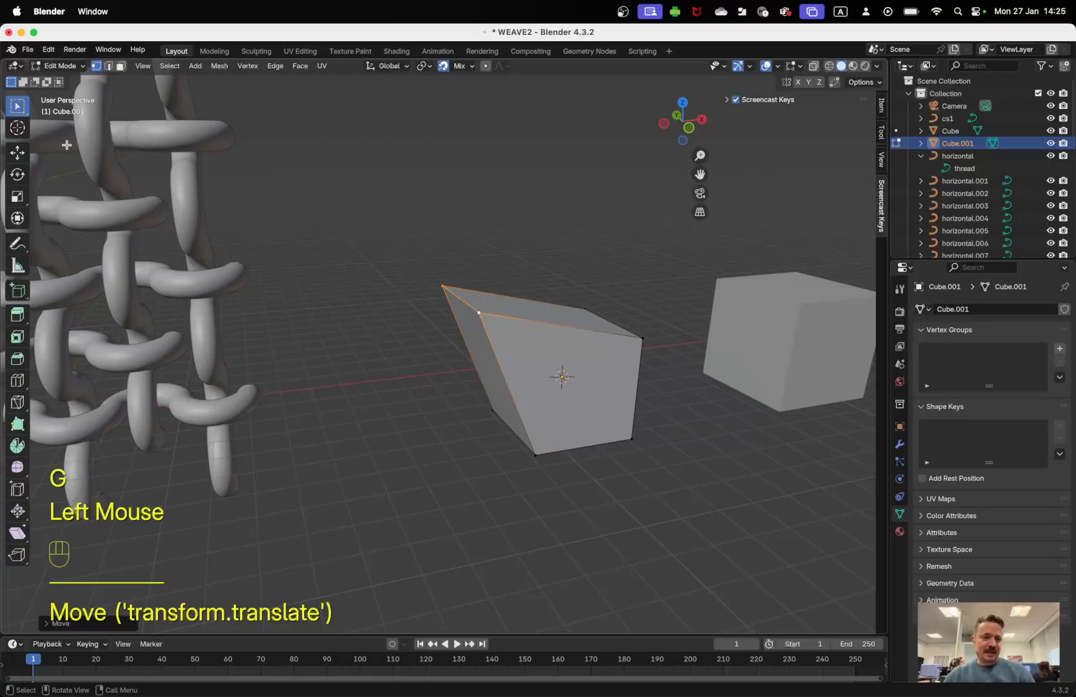
- Rotate the two selected vertices with the Rotate tool until the edge between them stands nearly upright
click(18, 174)
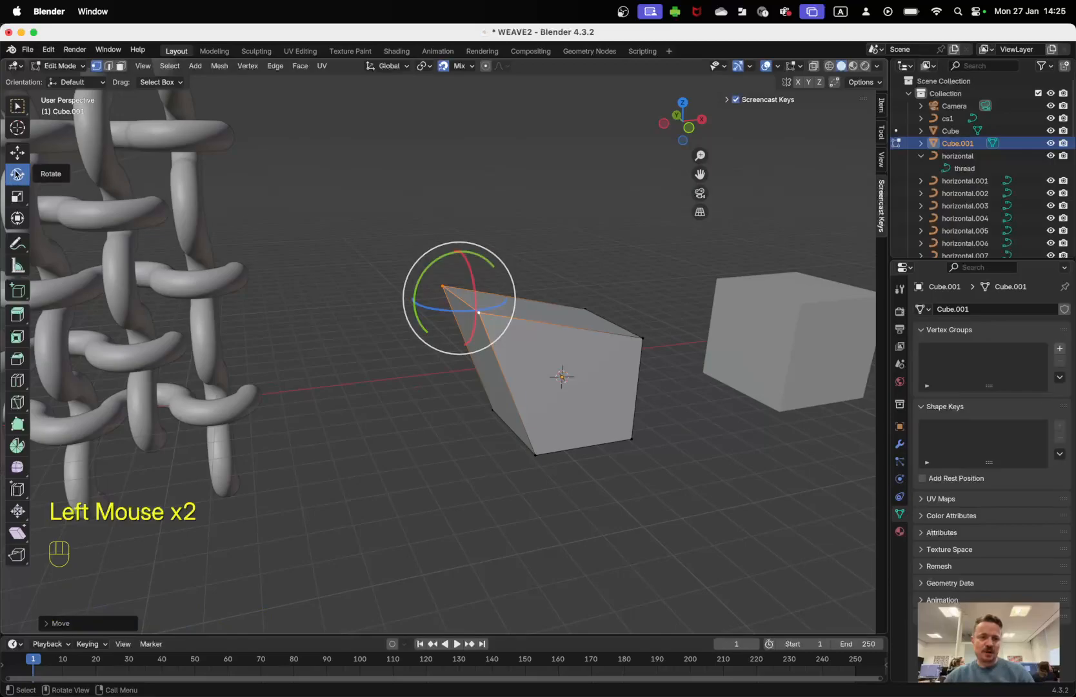
click(427, 249)
drag(427, 248, 420, 283)
drag(479, 256, 482, 309)
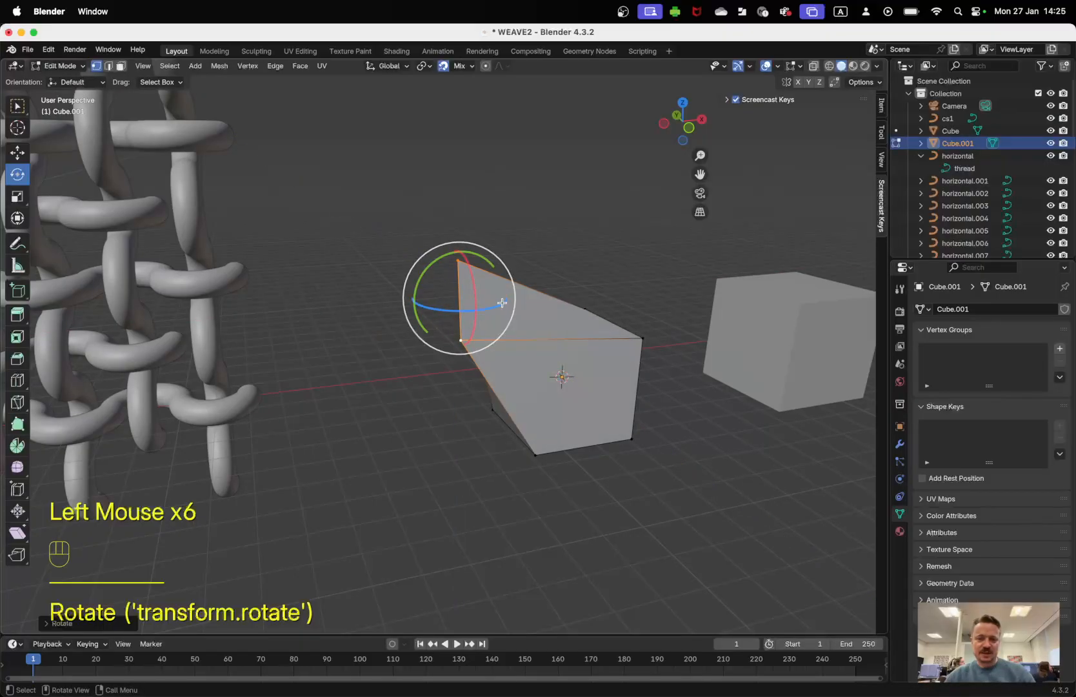
- Return to Object Mode and rotate the whole deformed cube slightly around its origin
key(Tab)
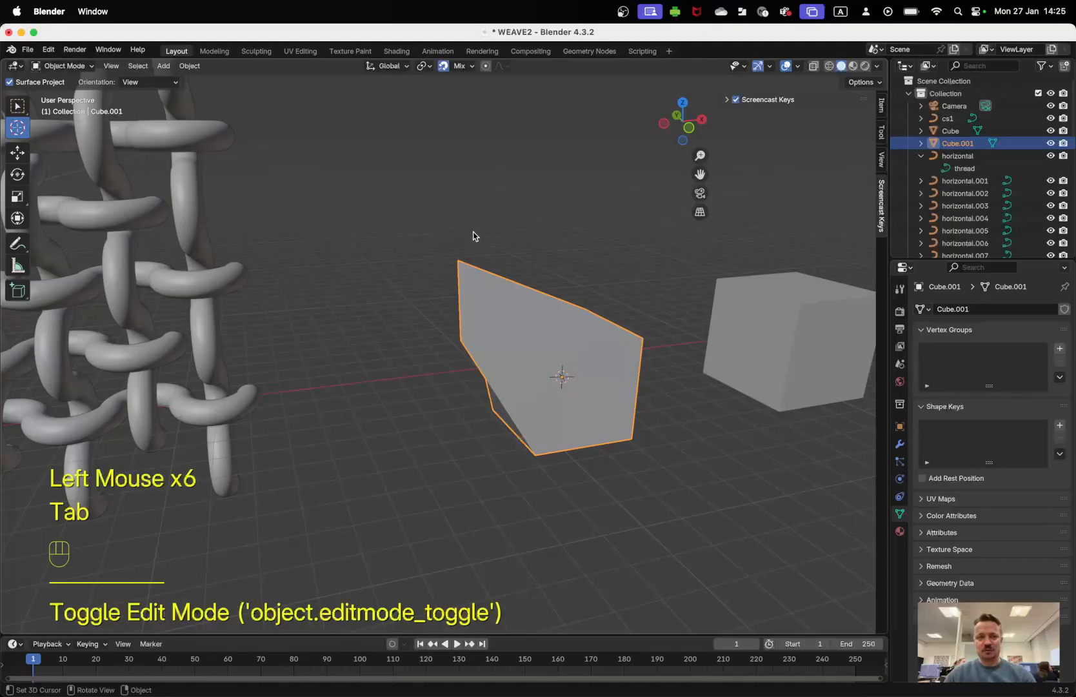
click(18, 174)
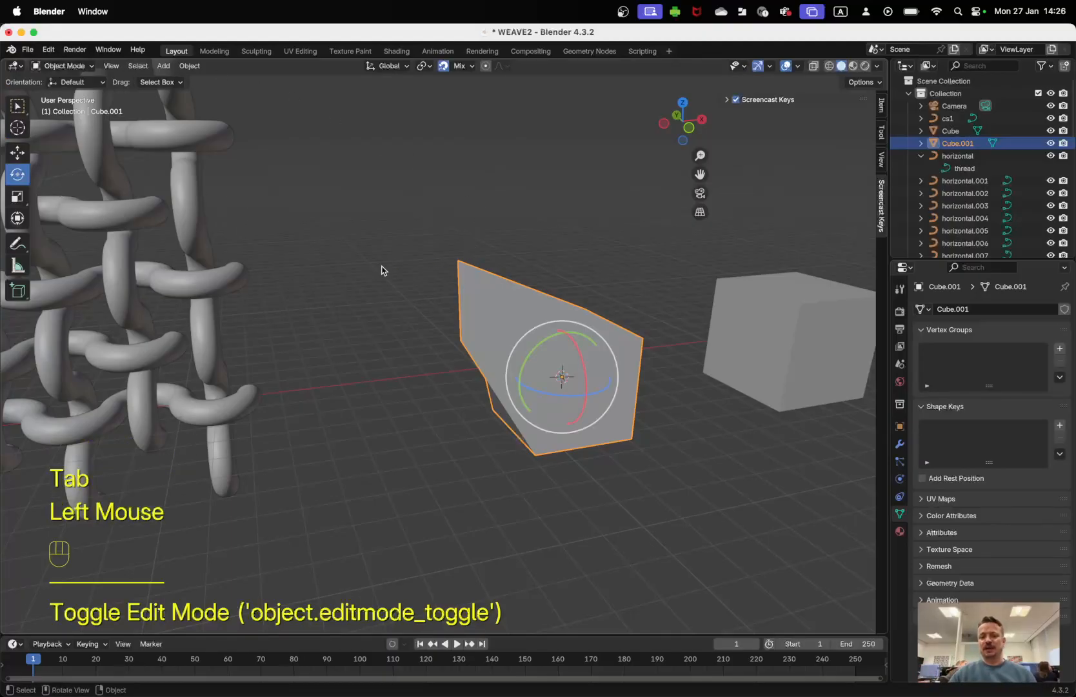
key(r)
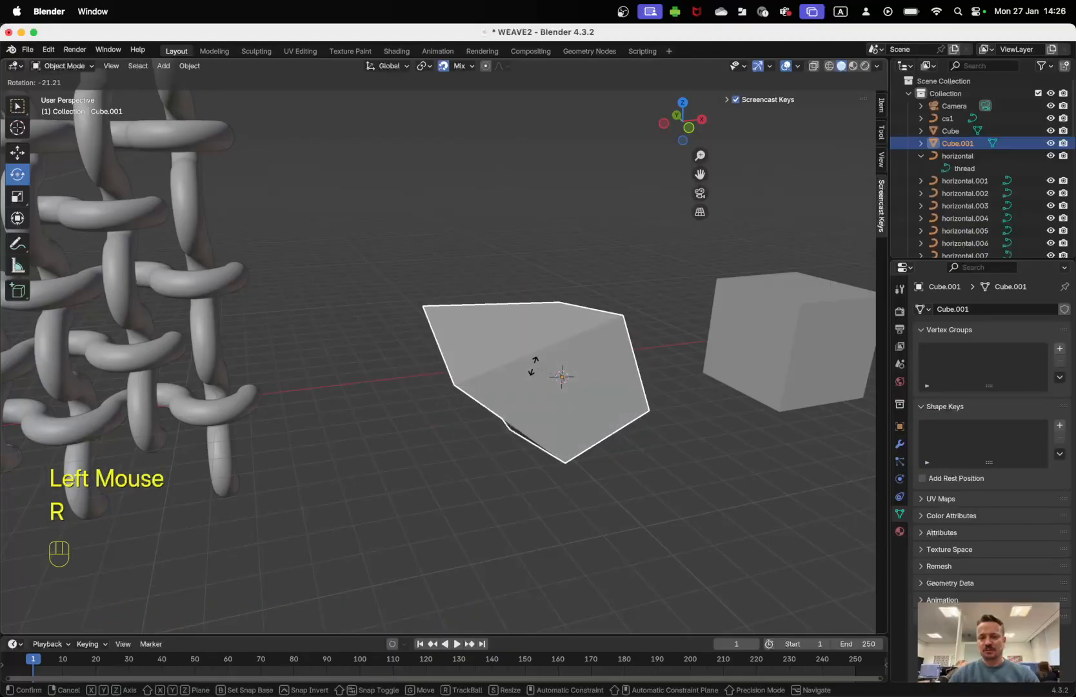
key(Escape)
drag(547, 352, 612, 385)
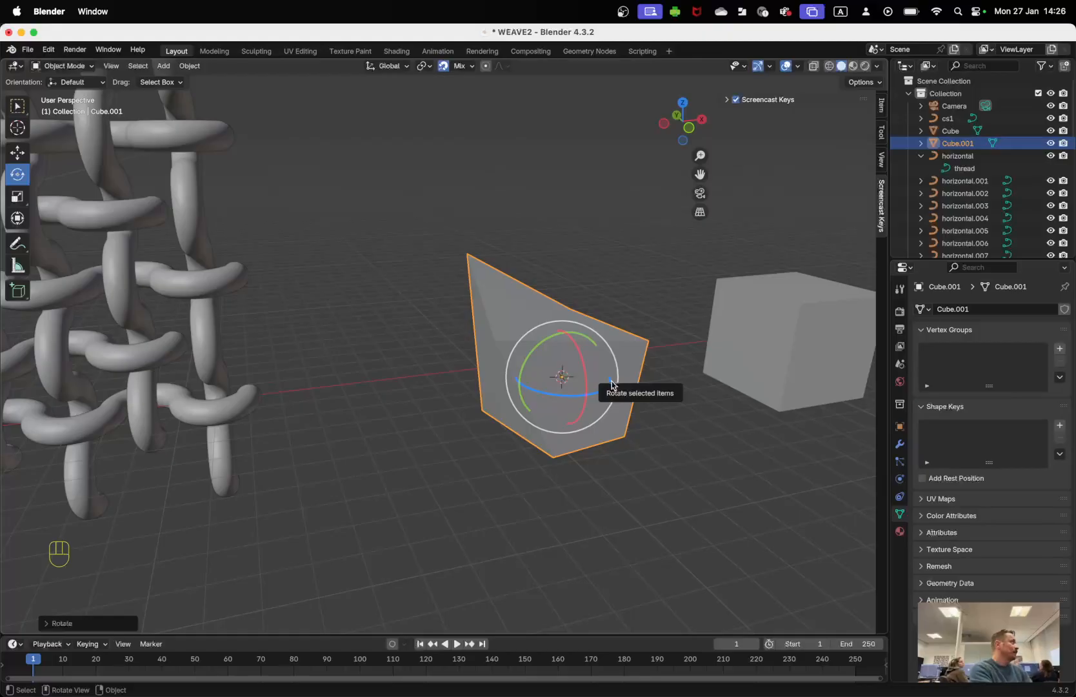
- Rename the deformed cube object to Example_cube
click(916, 143)
double_click(959, 142)
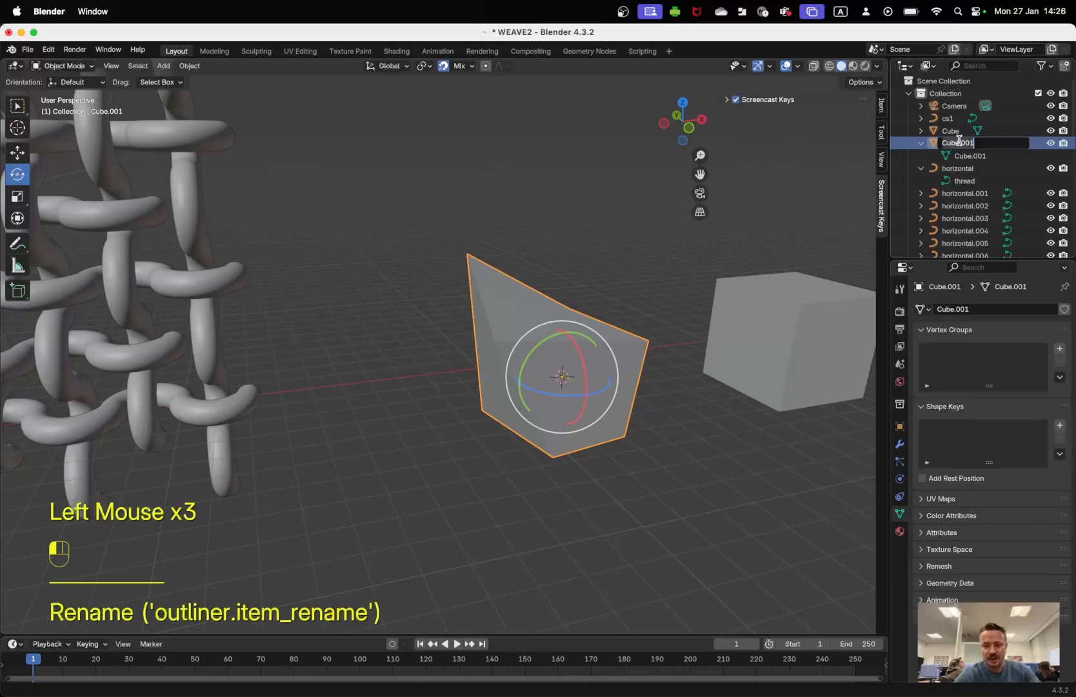
text(Example)
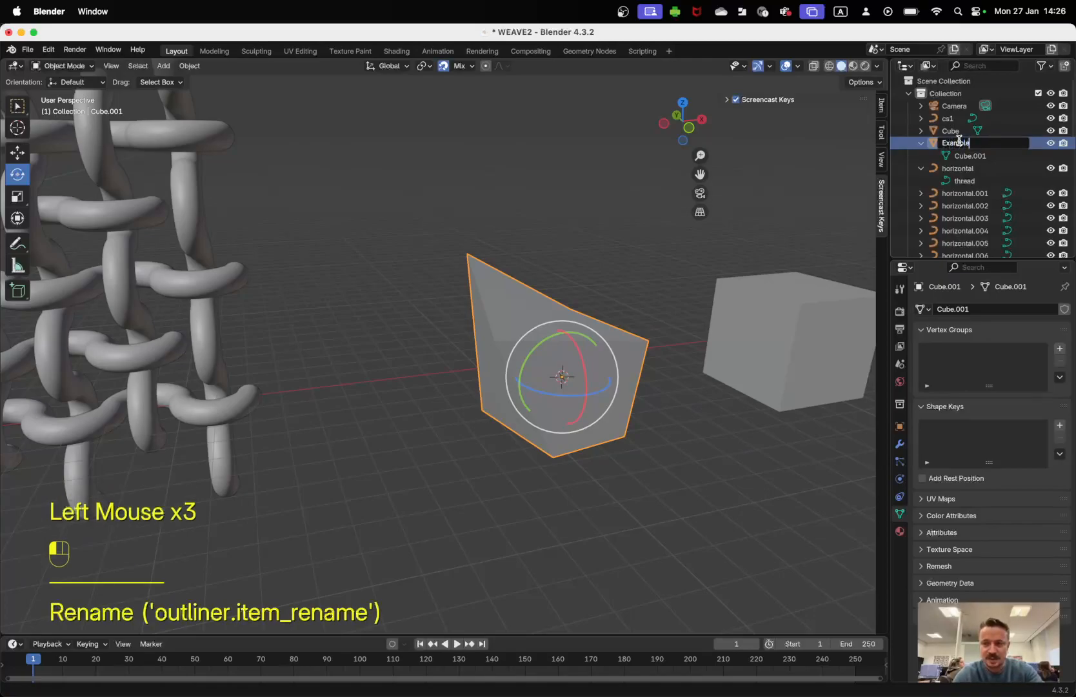
text(_)
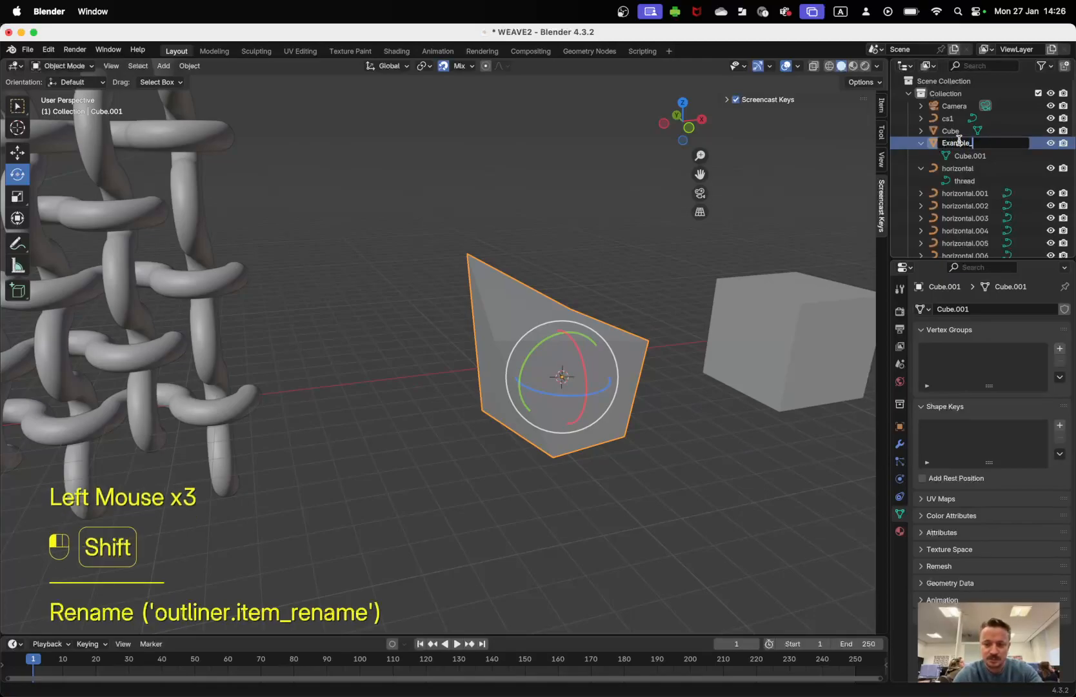
text(cube)
key(Return)
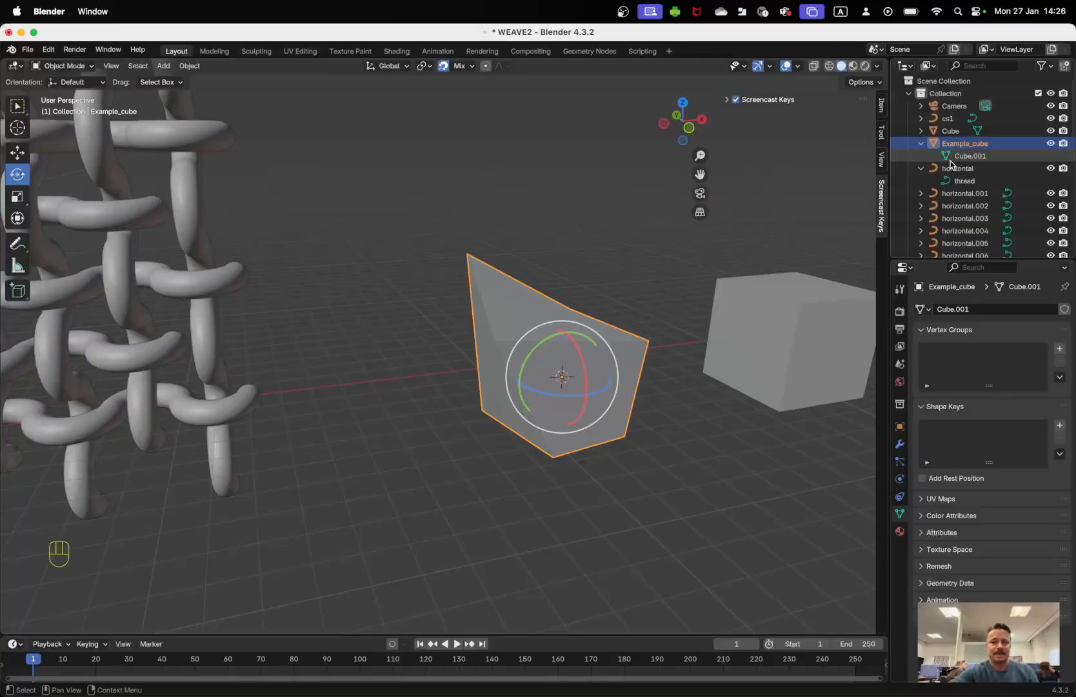
key(Tab)
middle_drag(638, 314, 629, 403)
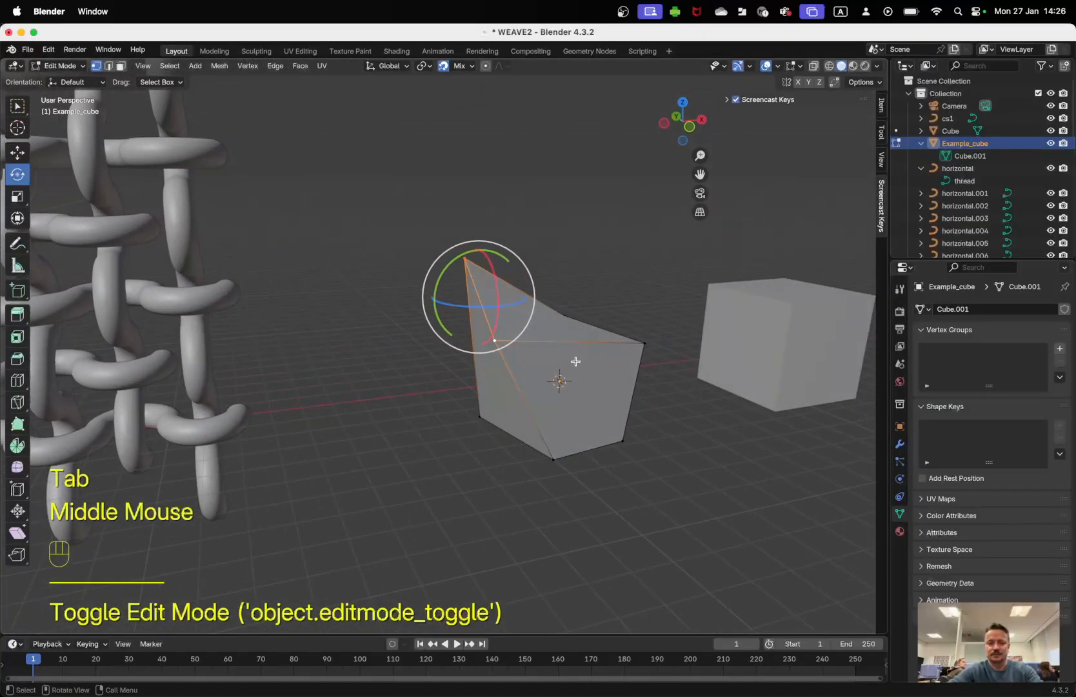
key(Tab)
scroll(583, 377, down, 2)
scroll(582, 378, down, 3)
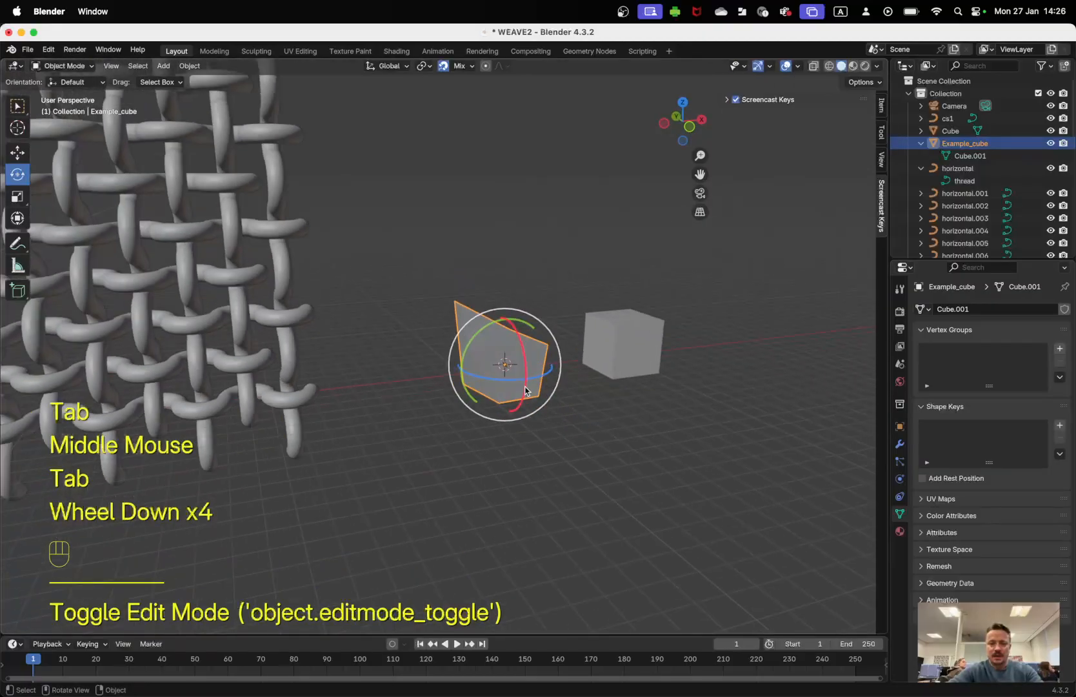
scroll(530, 387, up, 1)
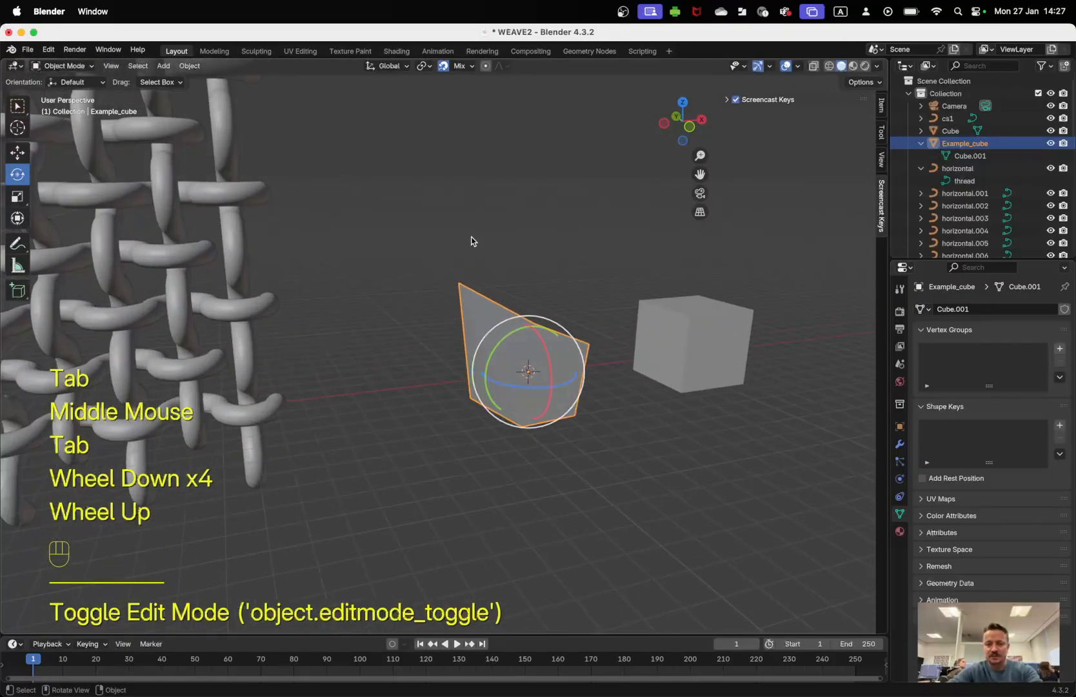
- Move Example_cube about 13.9 m along the global X axis, past the plain cube
key(g)
key(x)
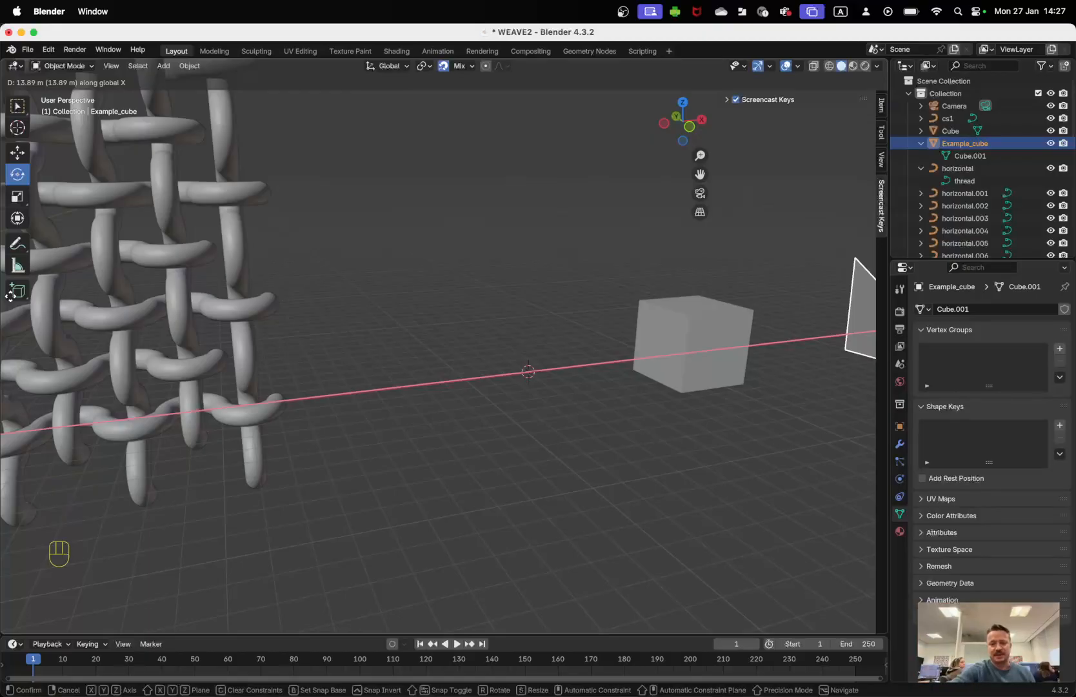
click(4, 371)
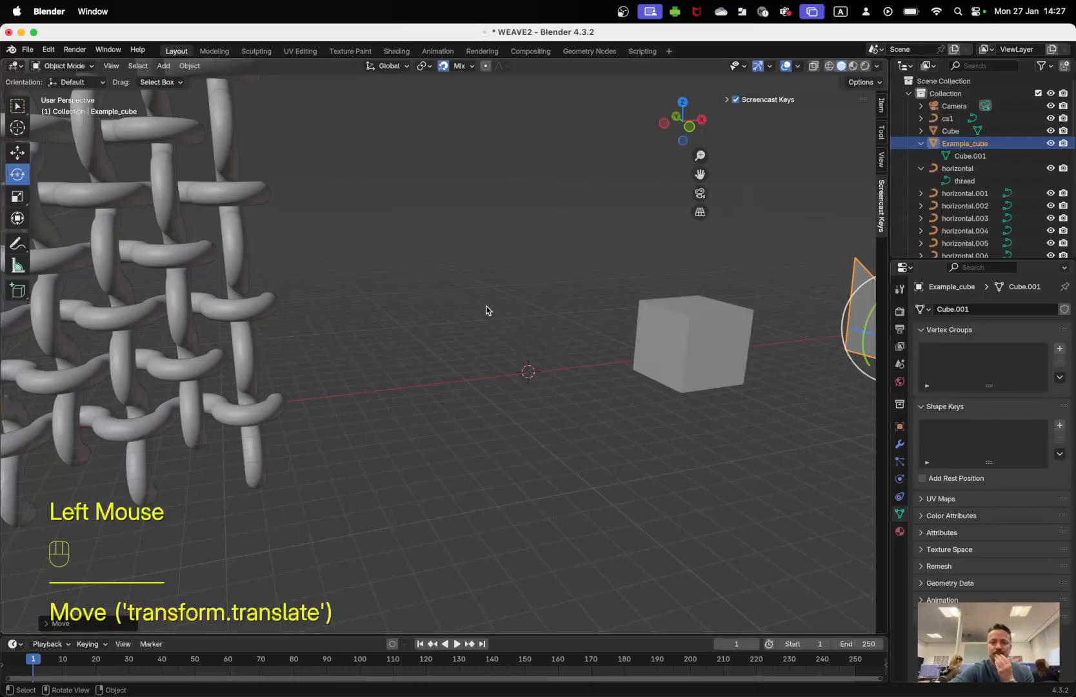
- Add a Bézier curve at the 3D cursor between the weave and the plain cube
click(163, 65)
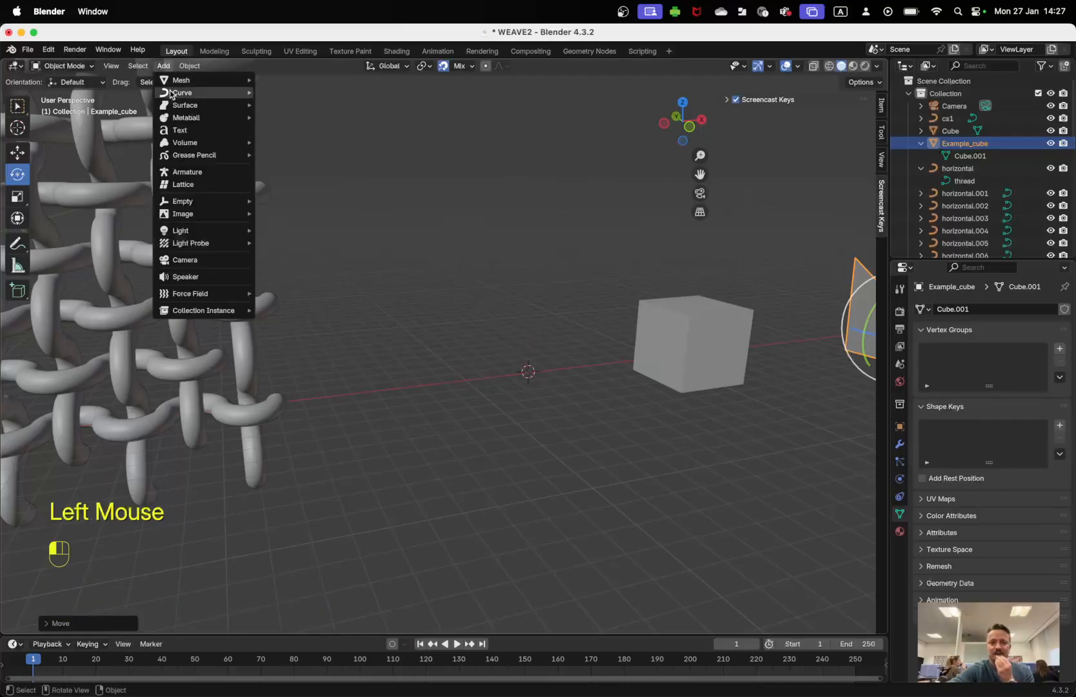
mouse_move(171, 95)
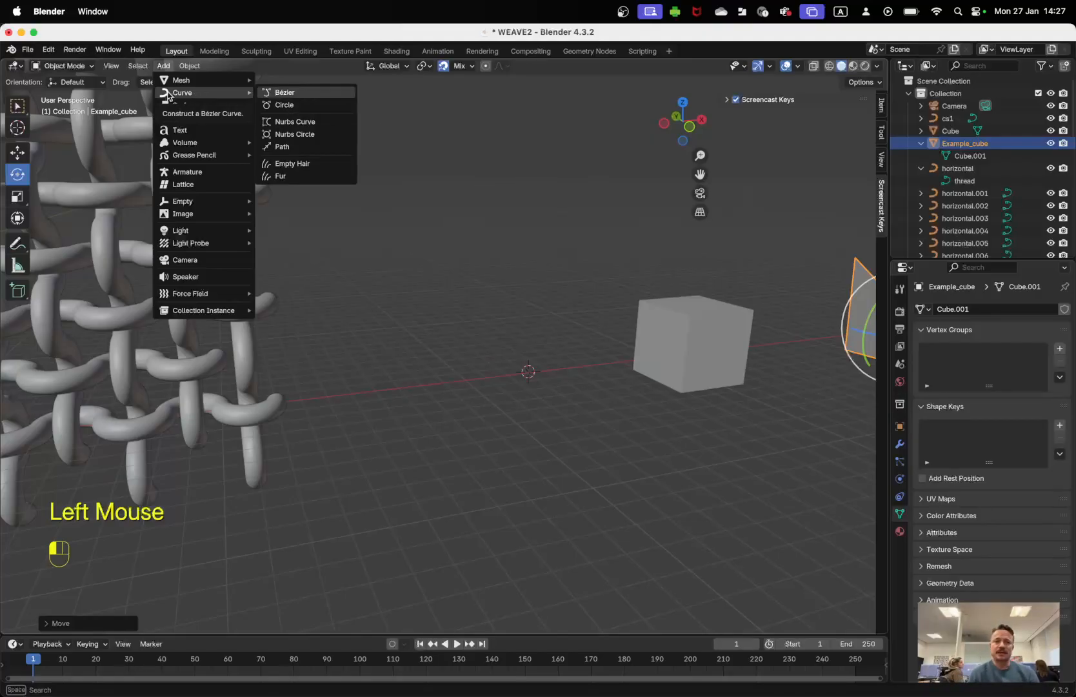
click(284, 93)
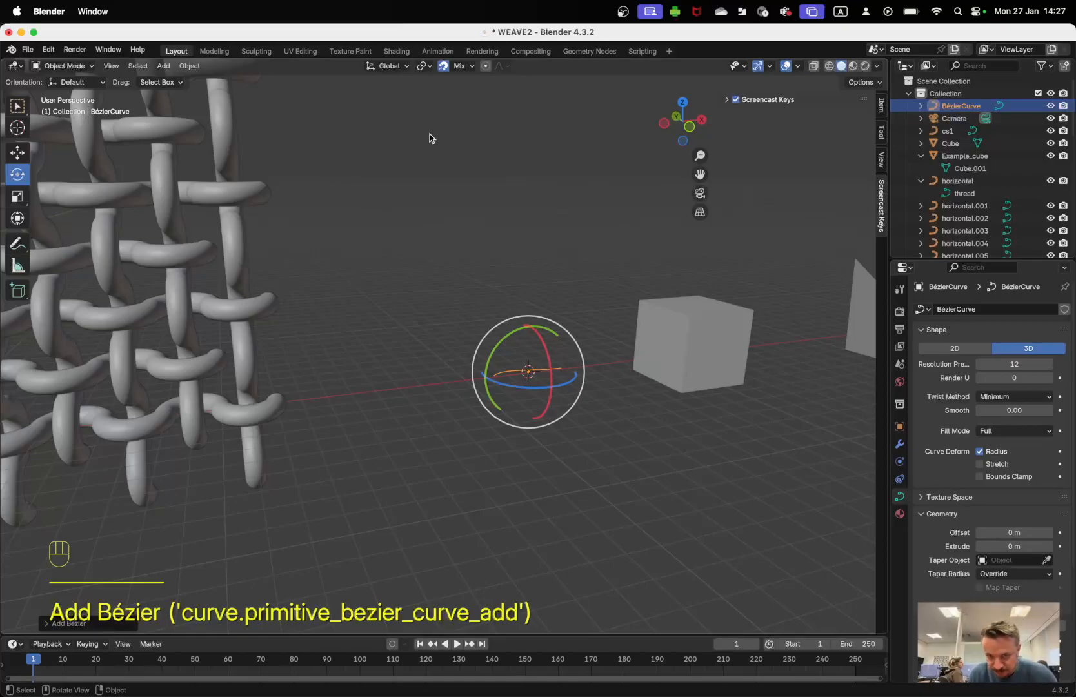
key(Tab)
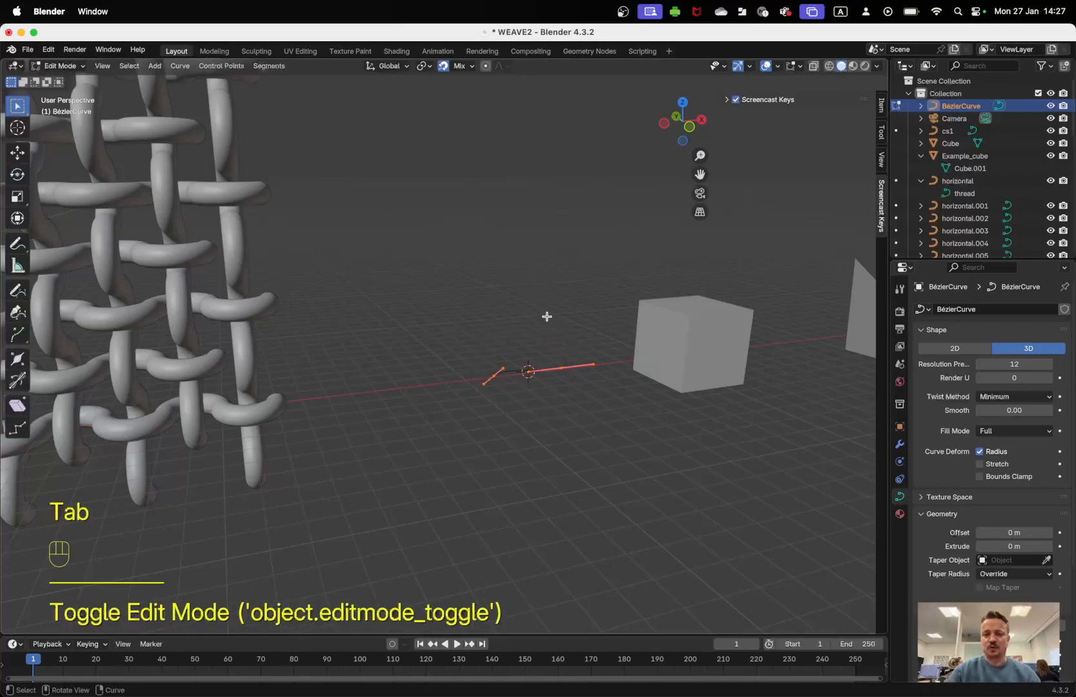
key(Tab)
middle_drag(548, 316, 536, 333)
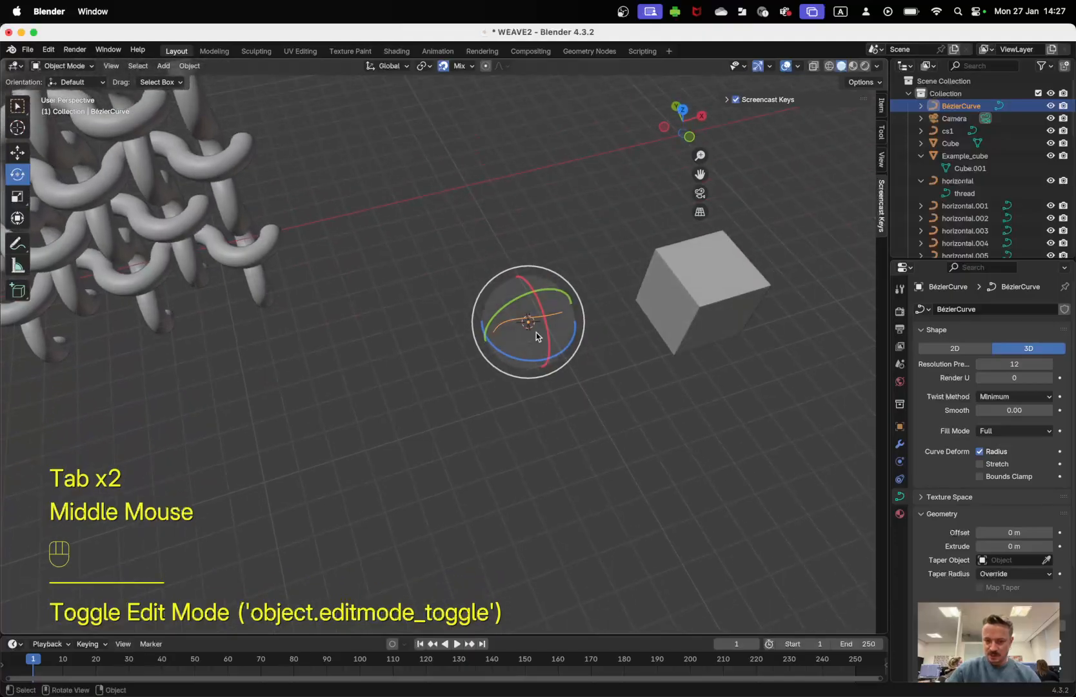
scroll(551, 320, down, 1)
scroll(551, 319, up, 3)
shift+middle_drag(619, 307, 674, 239)
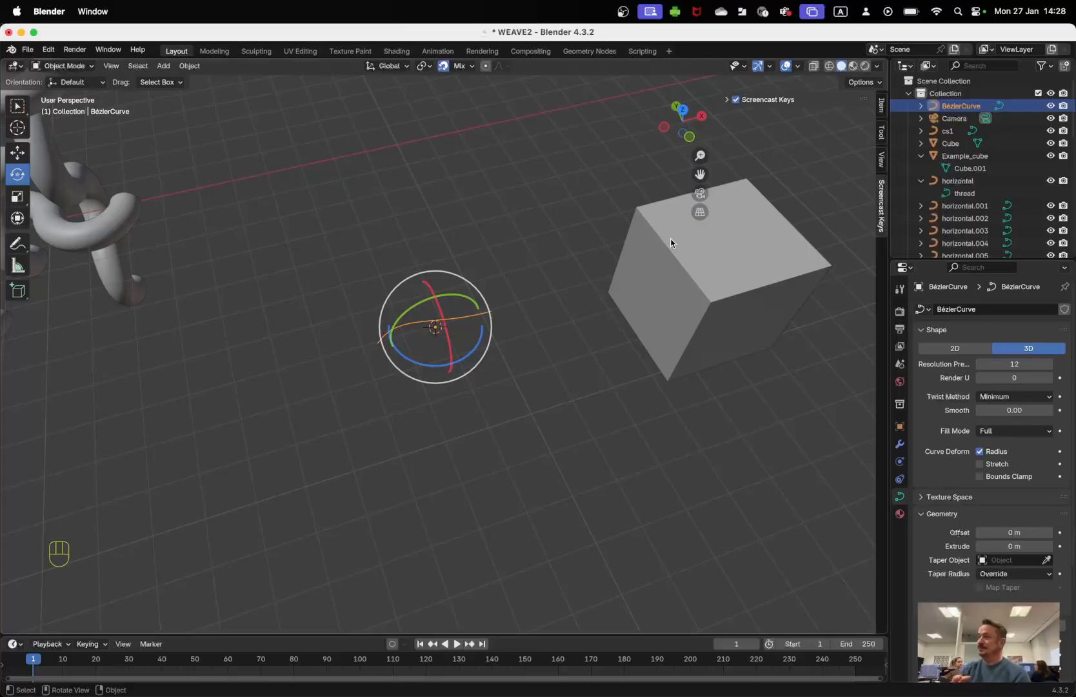
- Duplicate one top corner vertex of the plain cube into the space in front of it and extrude the copy into a loose edge
click(667, 293)
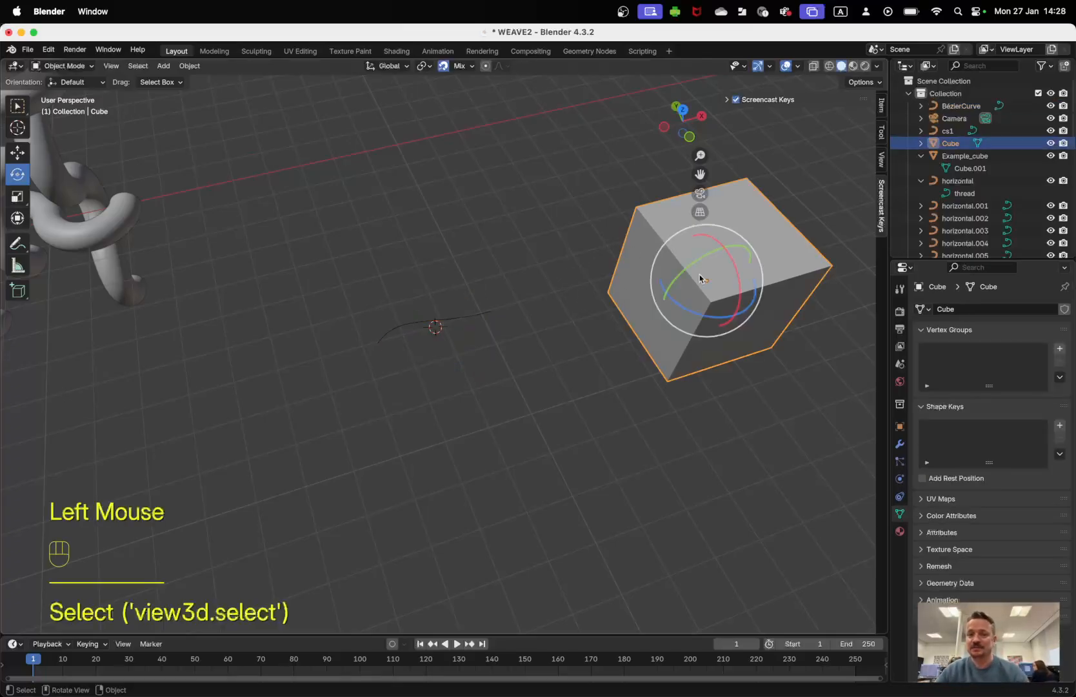
key(Tab)
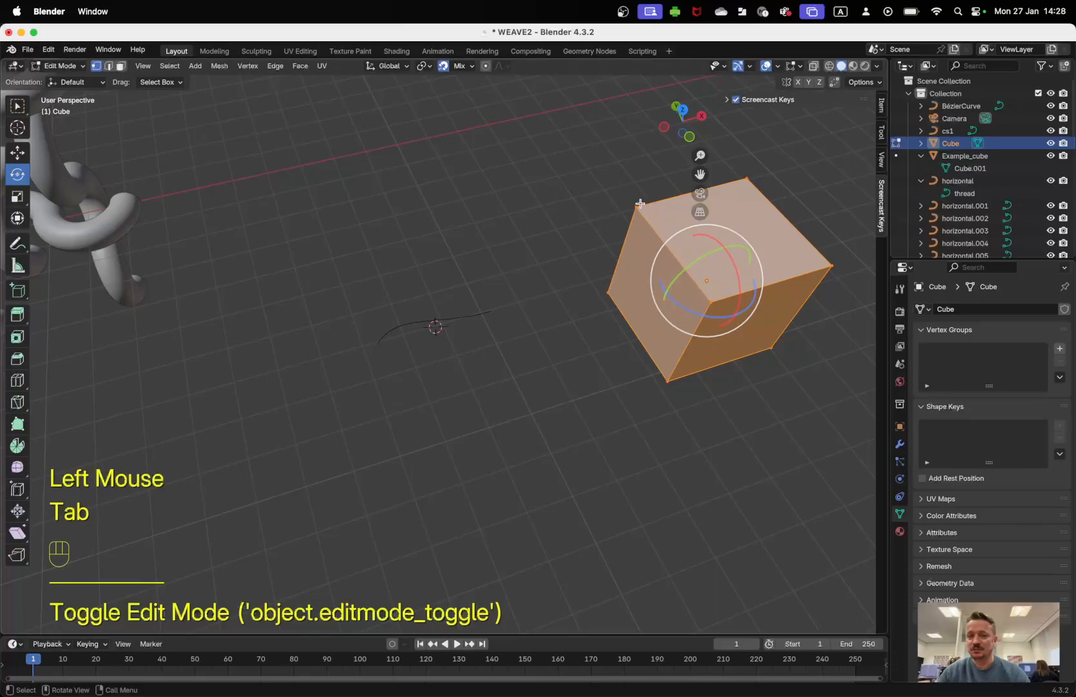
click(718, 325)
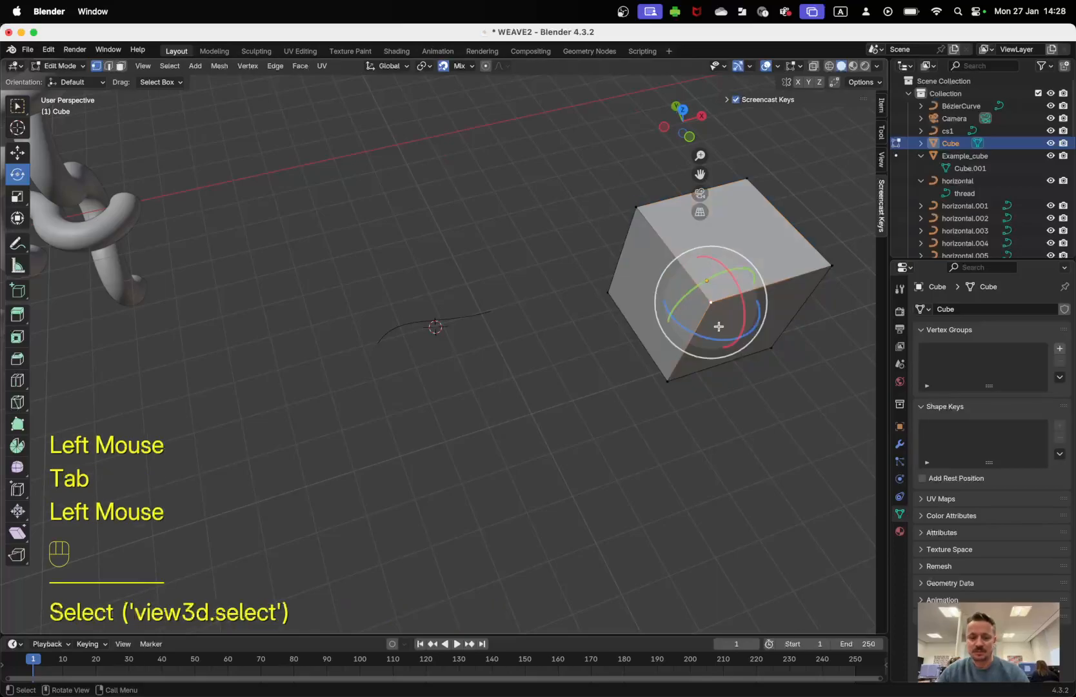
key(shift+d)
click(661, 489)
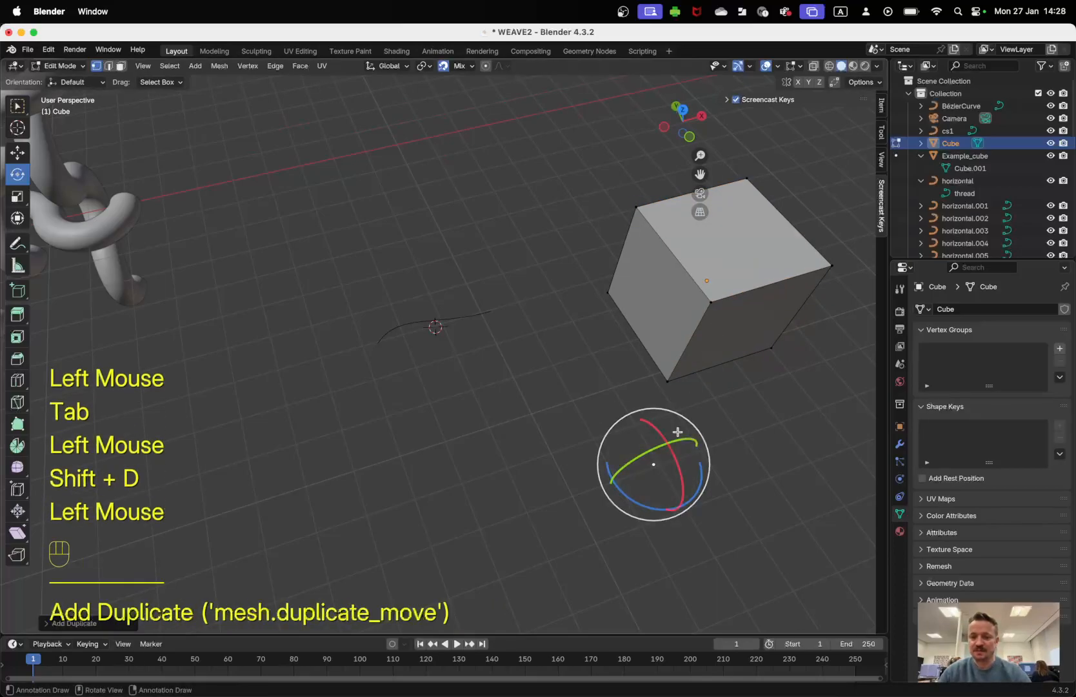
key(e)
click(747, 445)
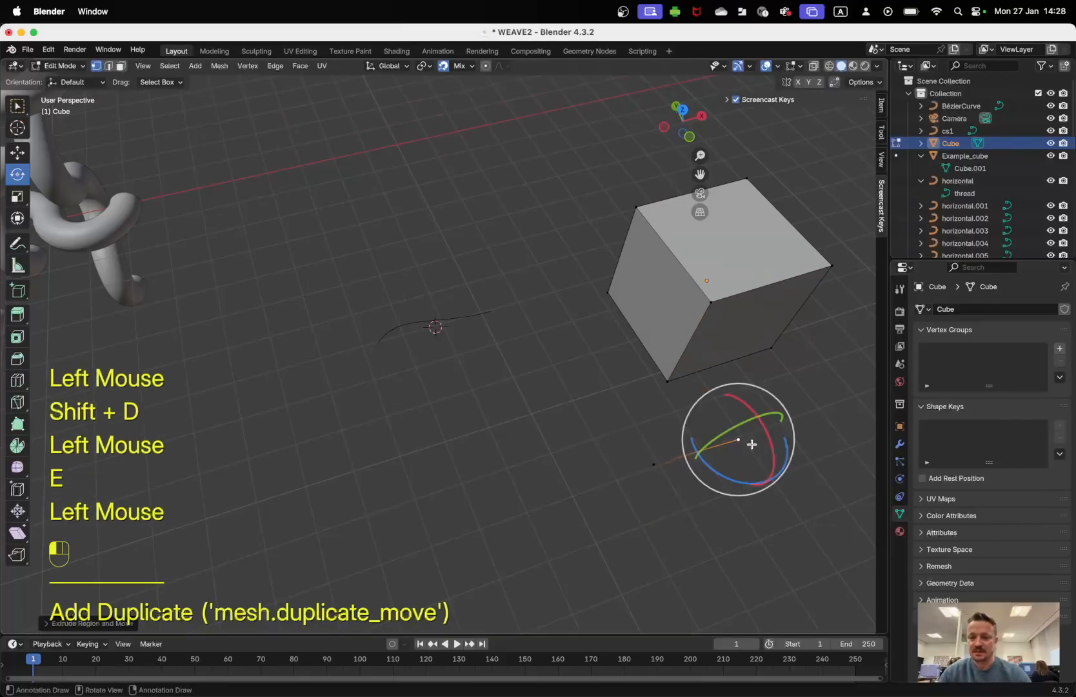
- Try extruding the plain cube's whole mesh together with the loose edge, undo the extrusion and return to Object Mode
key(a)
key(c)
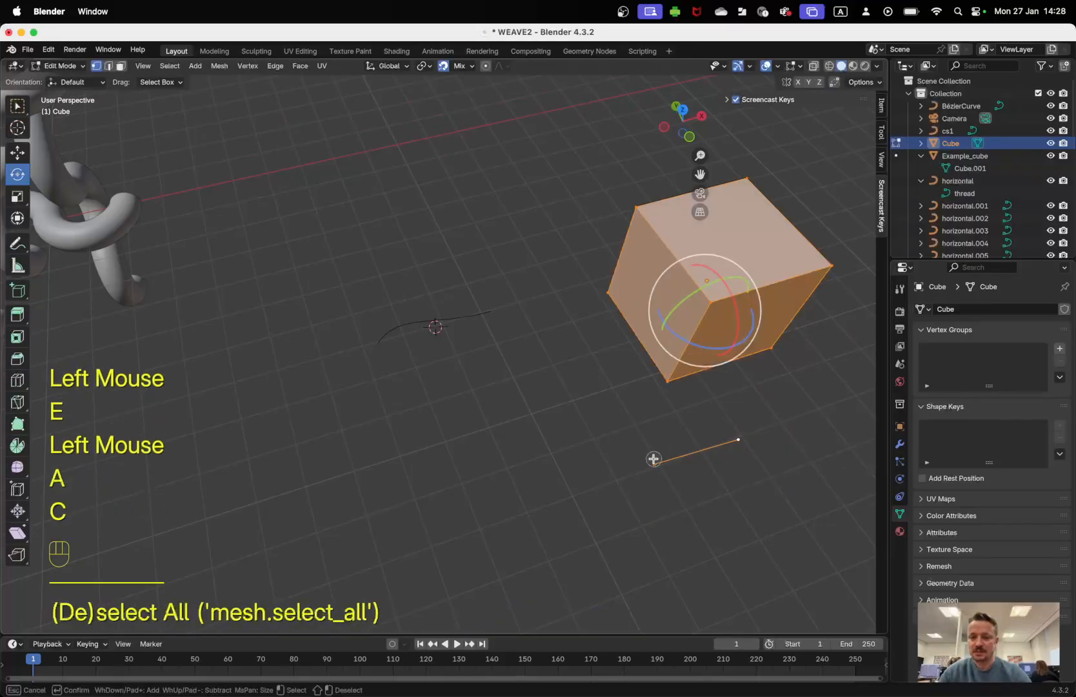
right_click(700, 471)
key(e)
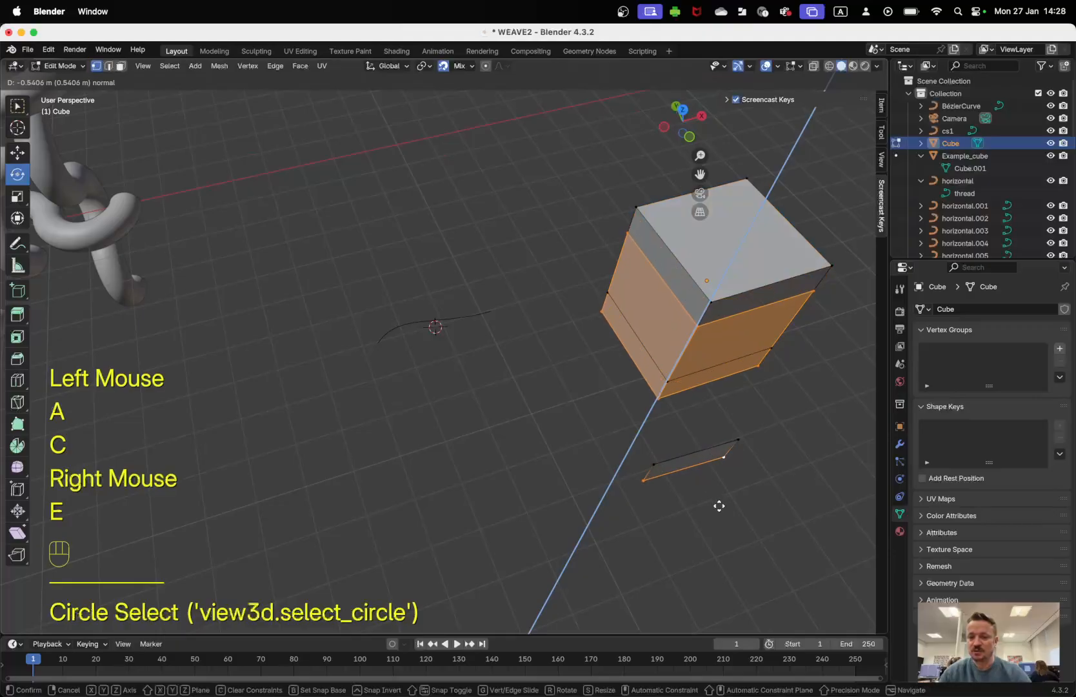
click(718, 514)
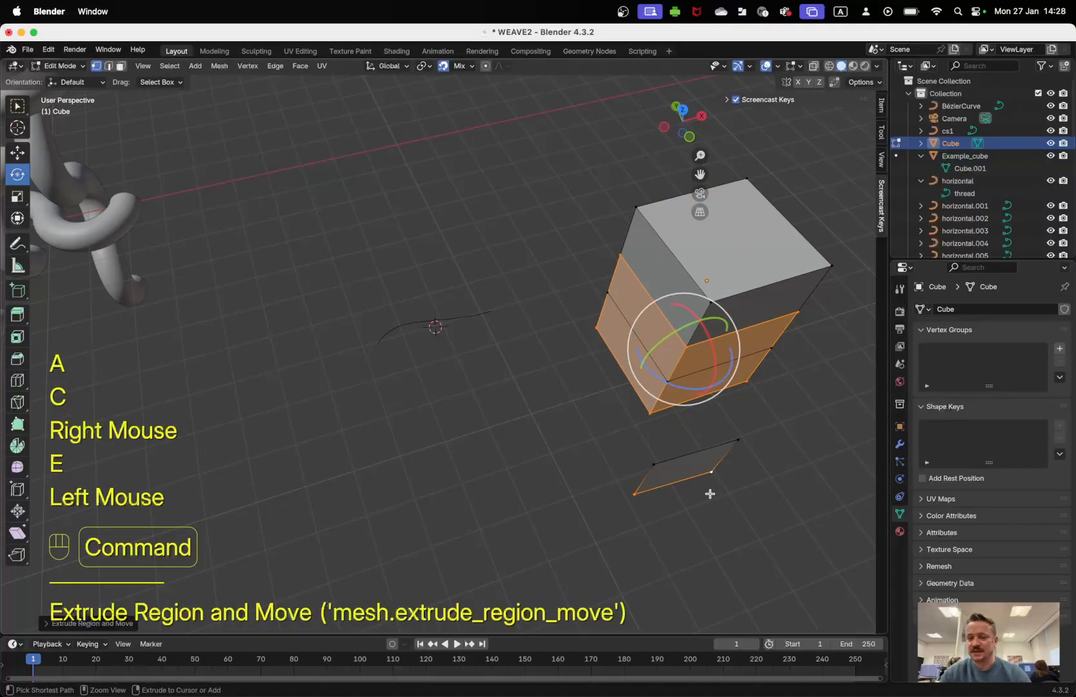
key(super+z)
key(Tab)
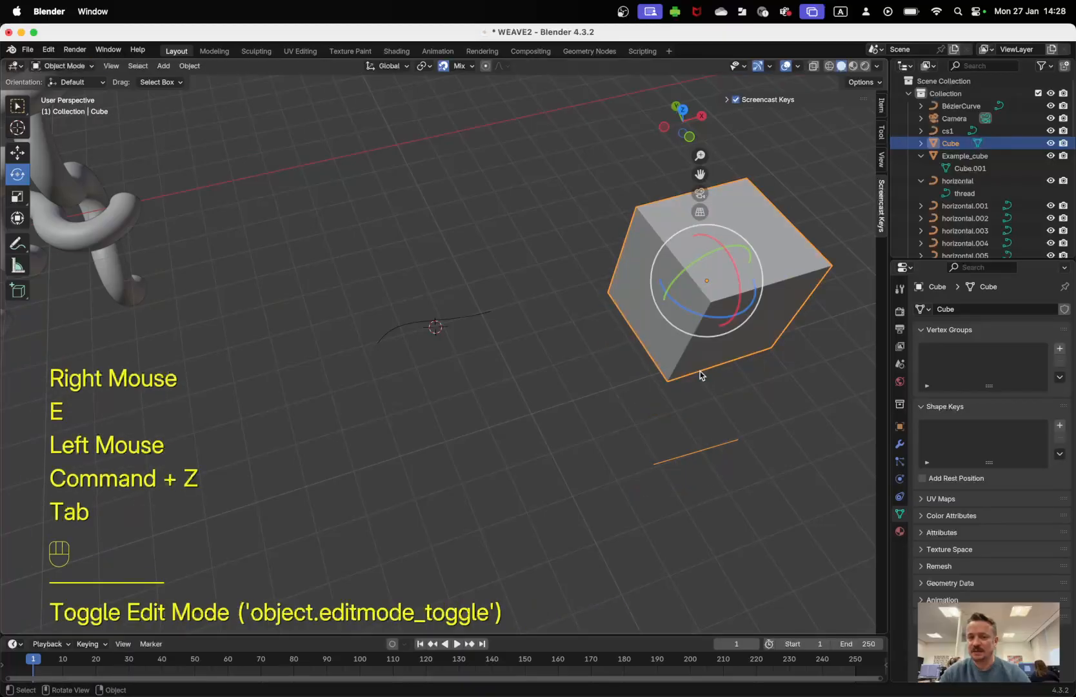
- Open the Bézier curve in Edit Mode and try moving the control point at its end nearest the weave
click(469, 315)
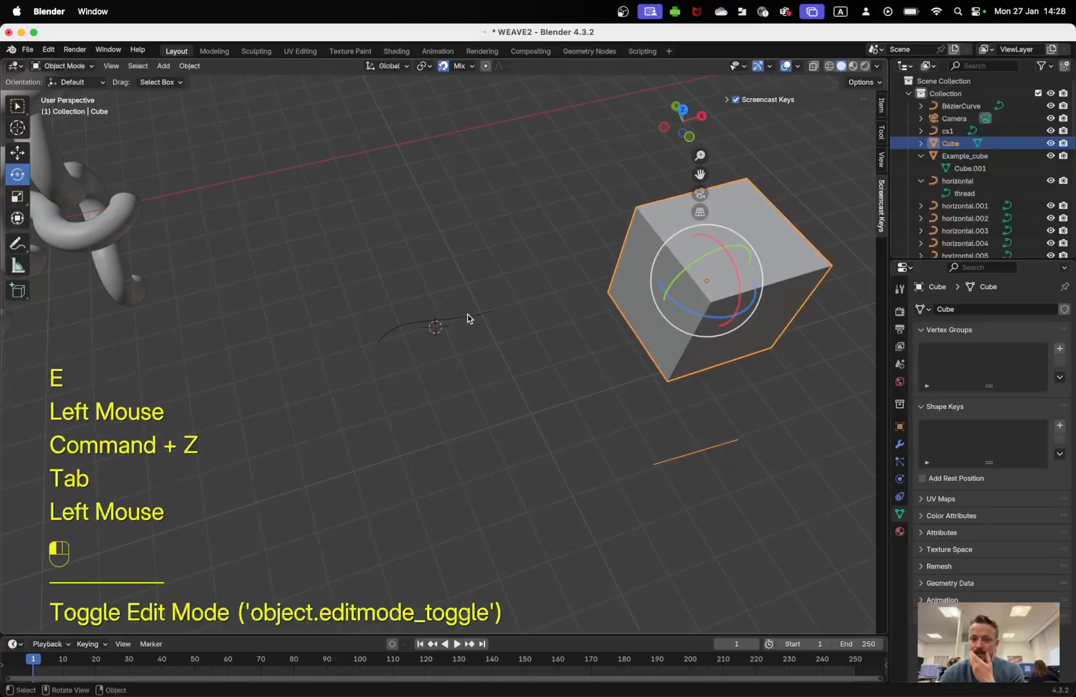
key(Tab)
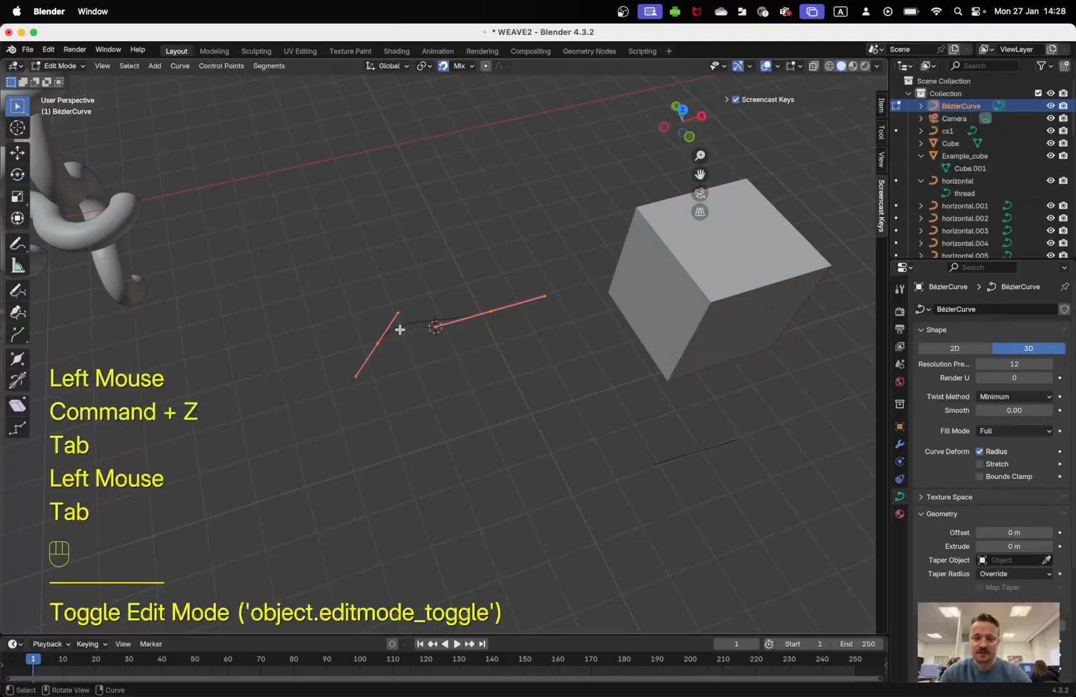
key(Tab)
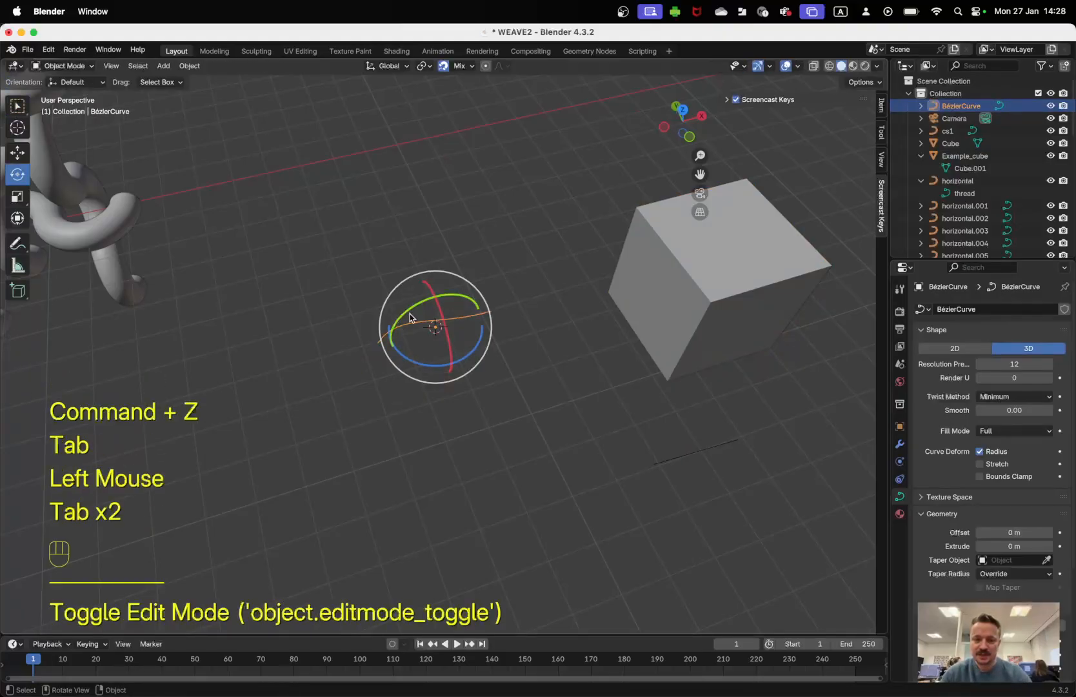
key(Tab)
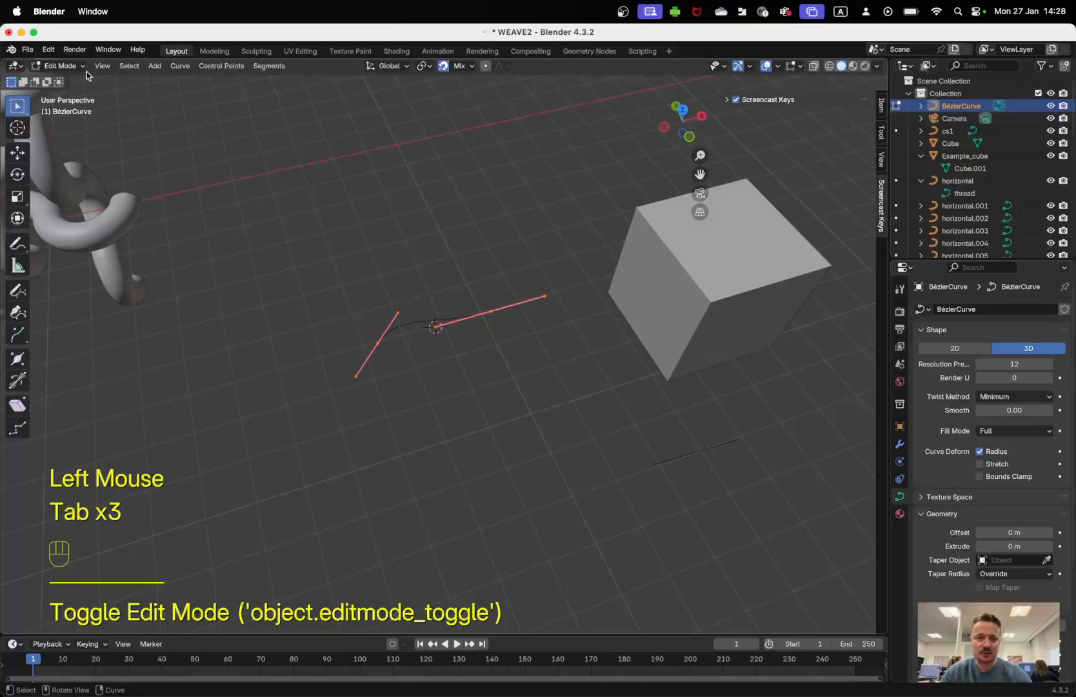
click(378, 343)
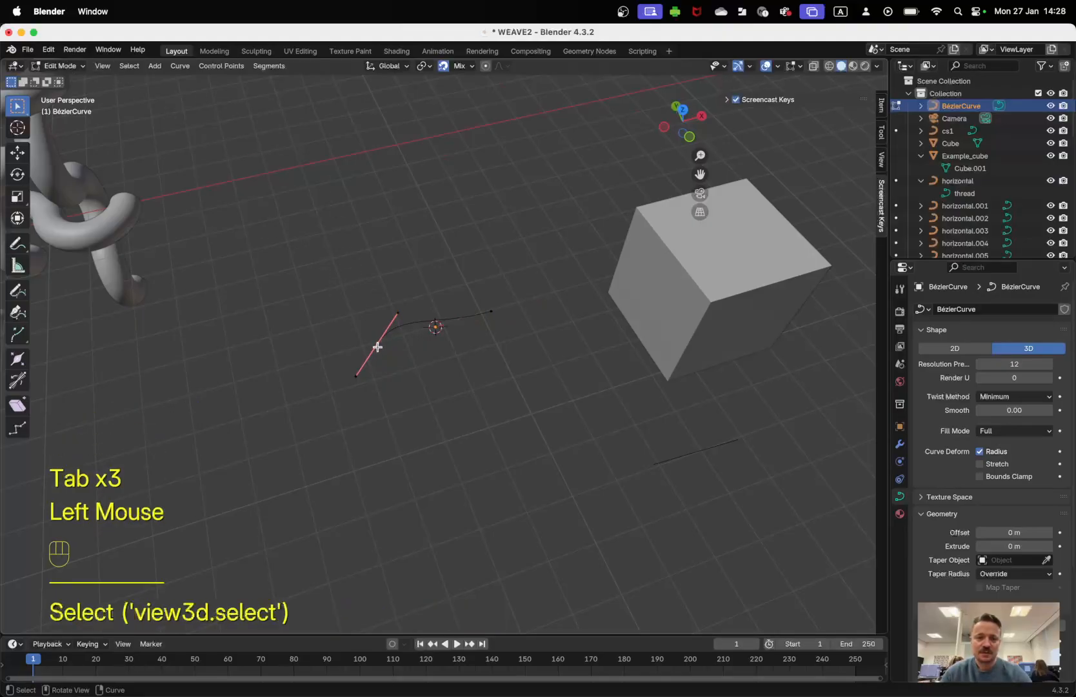
click(490, 311)
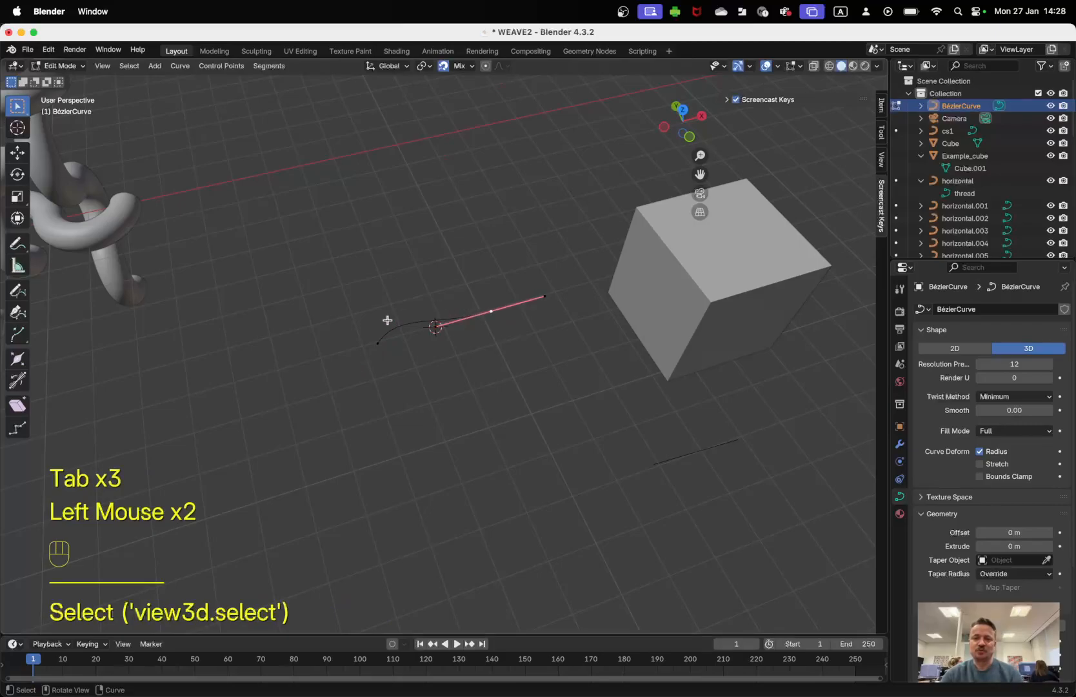
click(379, 340)
drag(378, 342, 338, 295)
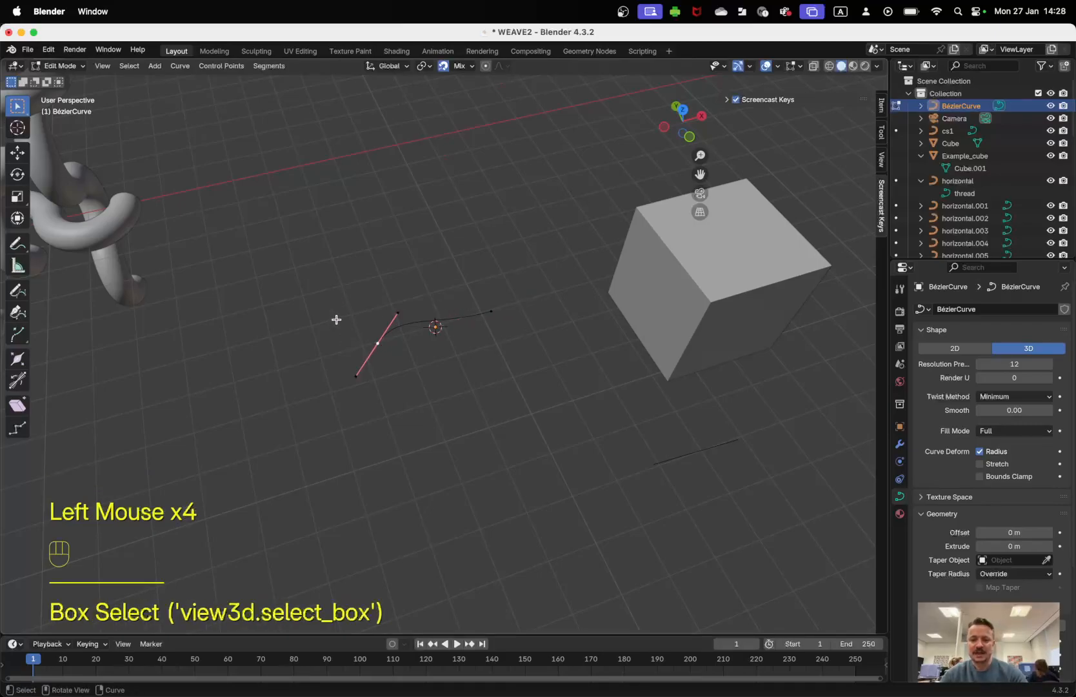
key(g)
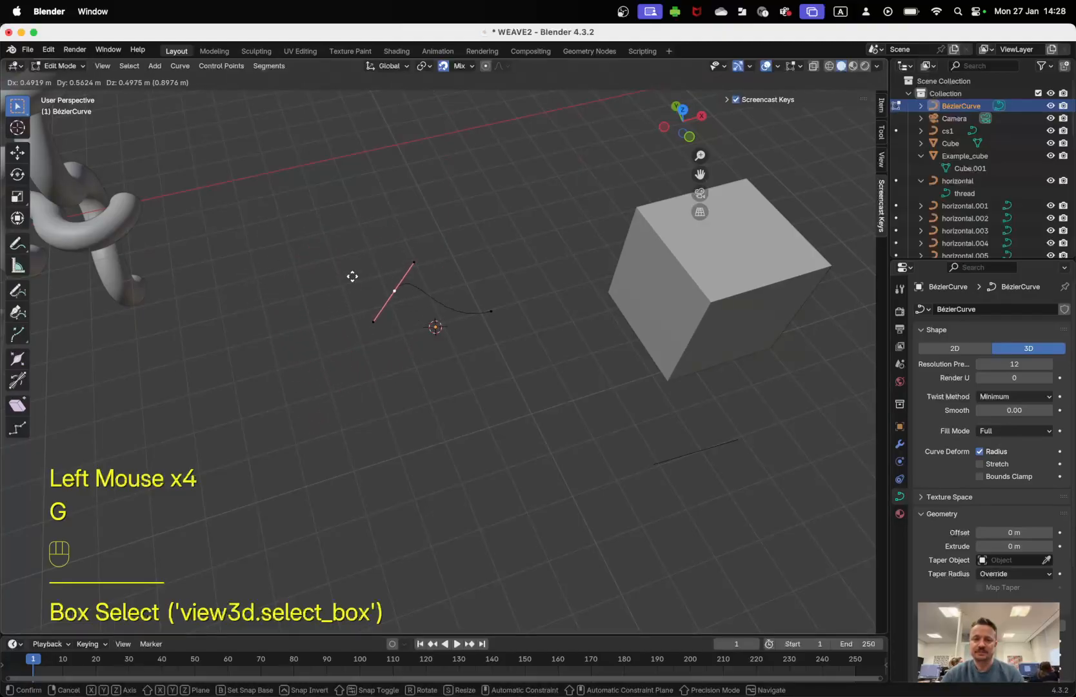
key(Escape)
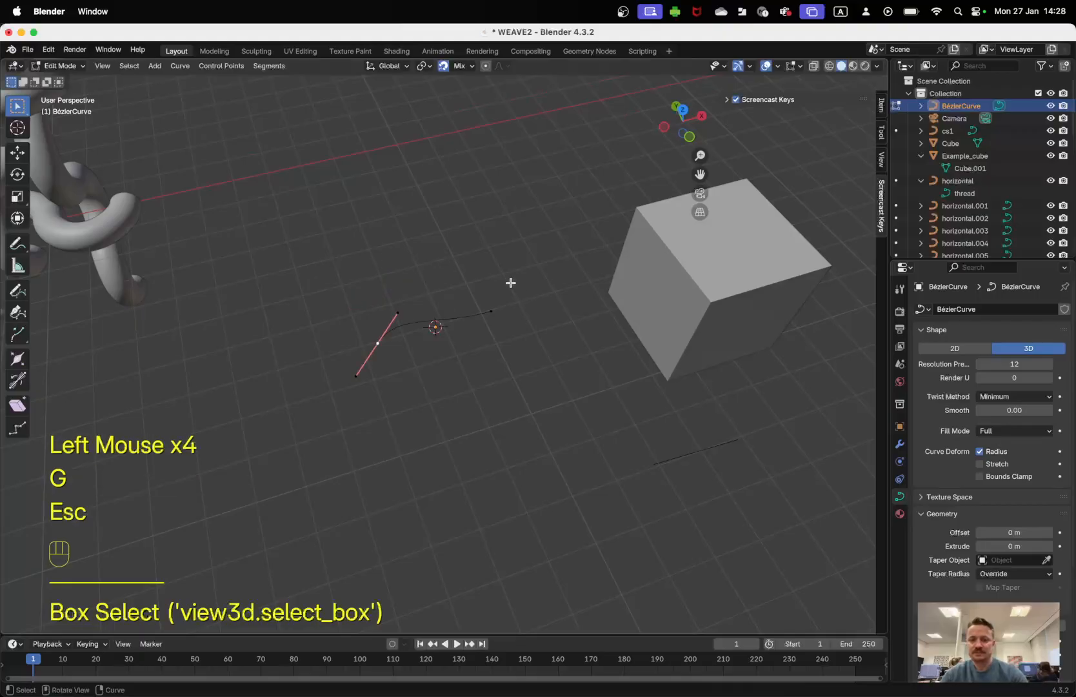
- Try moving the control point at the Bézier curve's end nearest the plain cube
click(493, 310)
key(g)
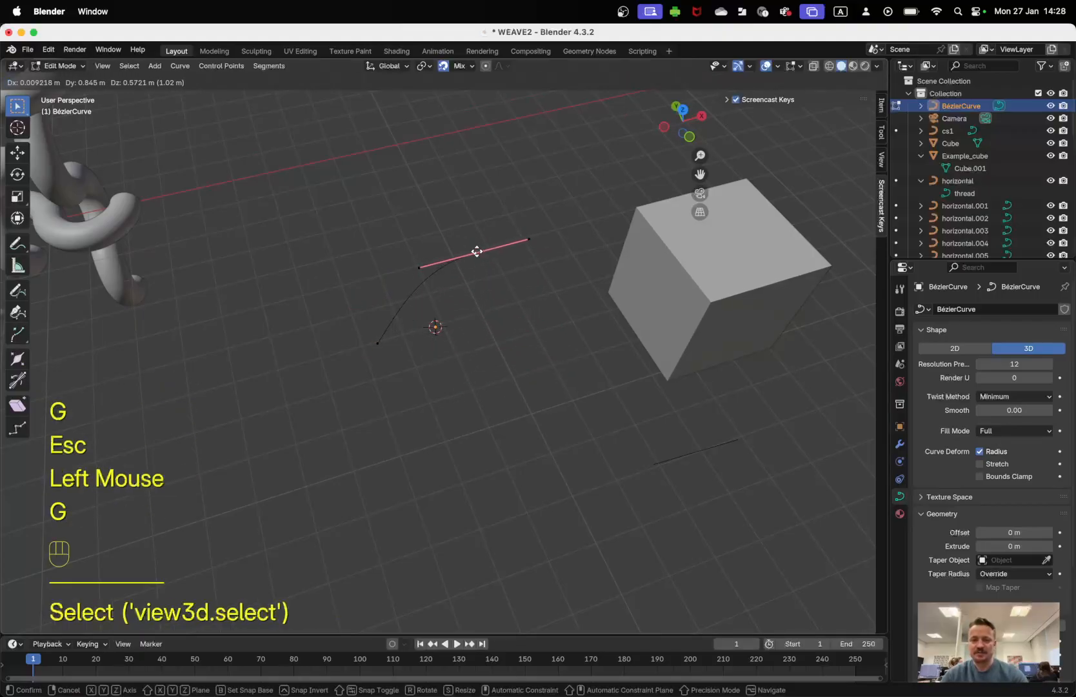
key(Escape)
- Try bending the Bézier curve by moving the outer handle at its end nearest the cube, and return to Object Mode
click(539, 298)
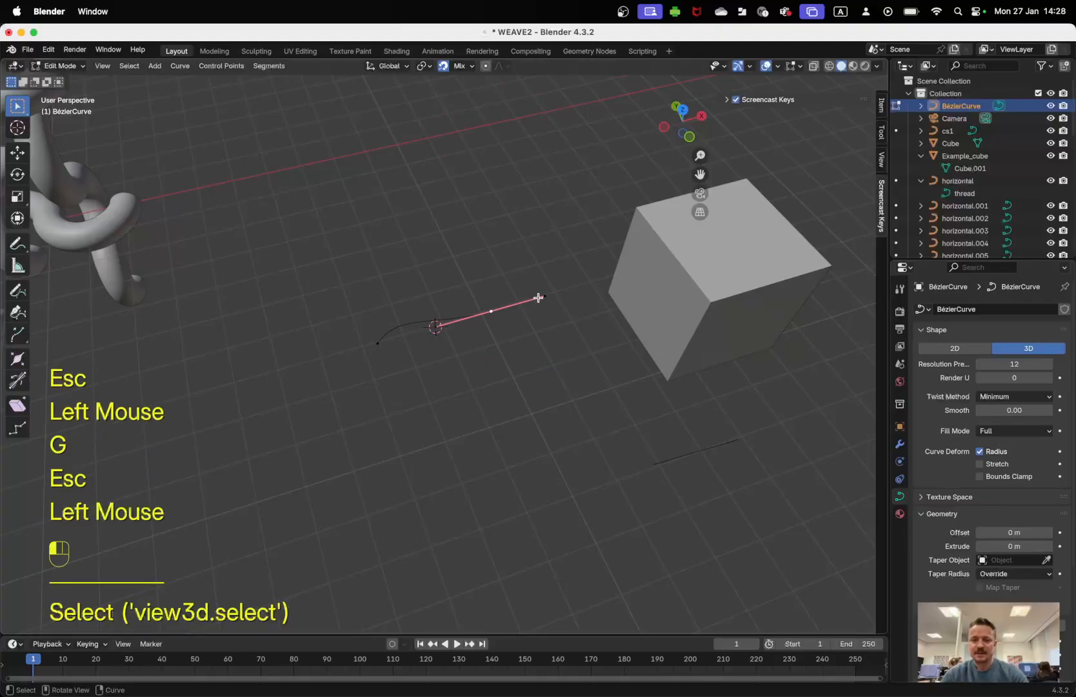
drag(545, 294, 547, 298)
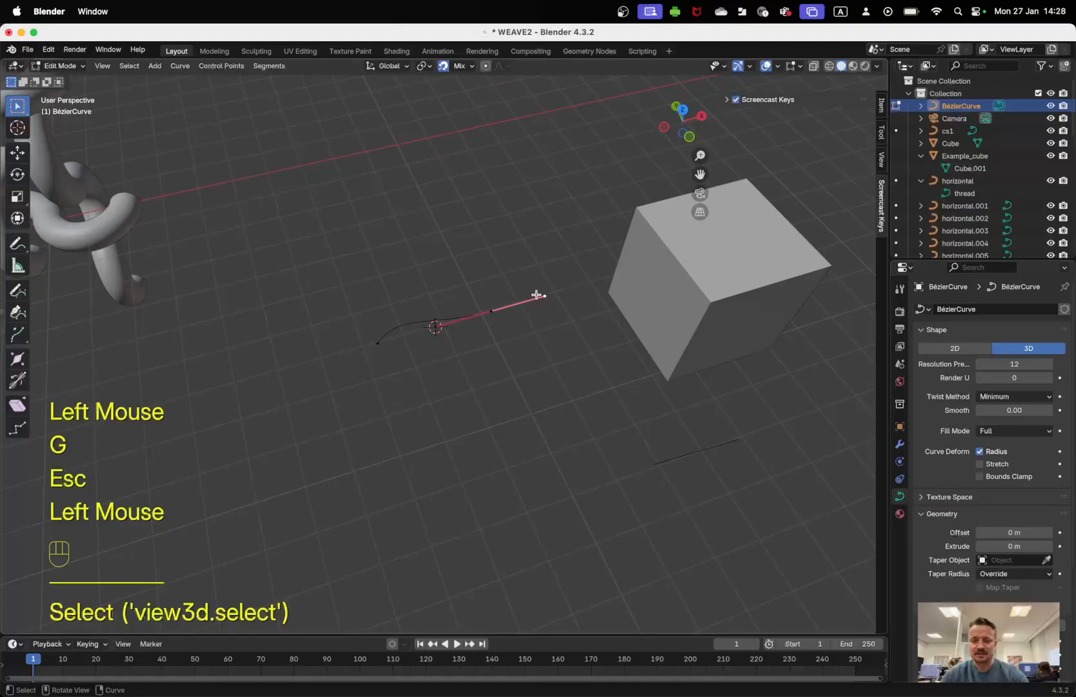
click(489, 312)
click(490, 311)
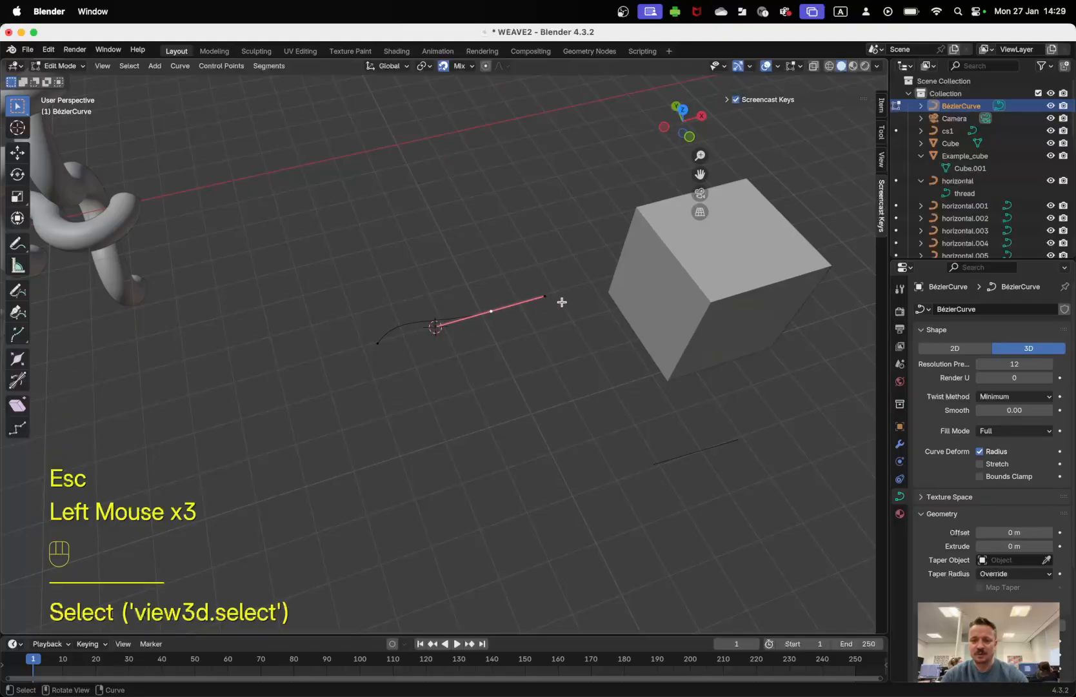
click(549, 296)
key(g)
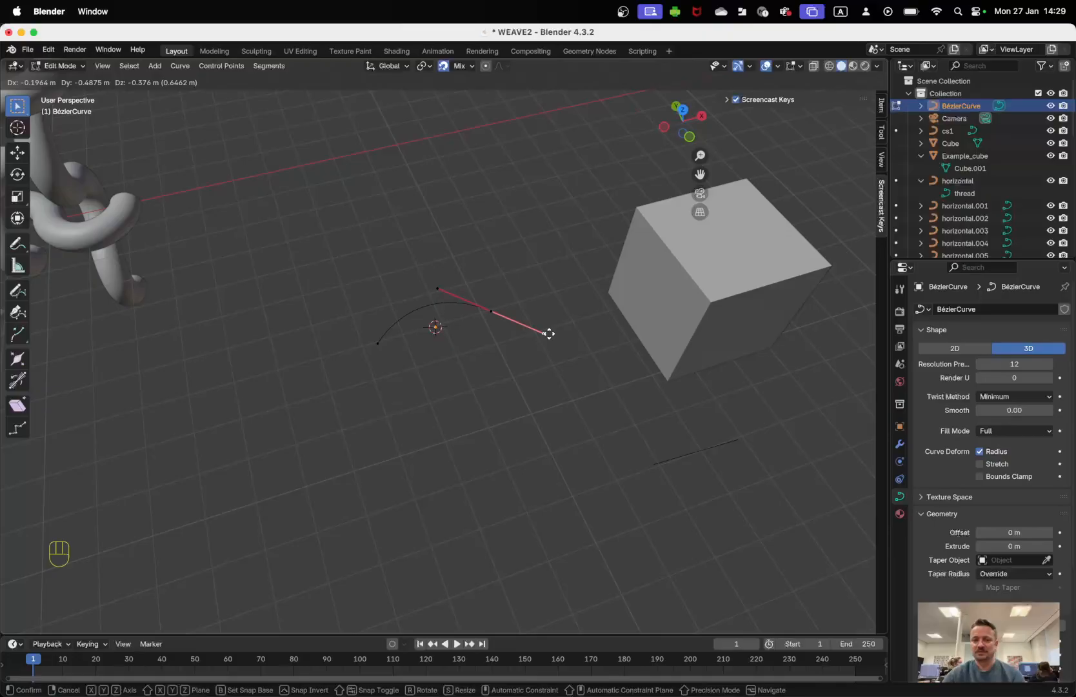
key(Escape)
key(Tab)
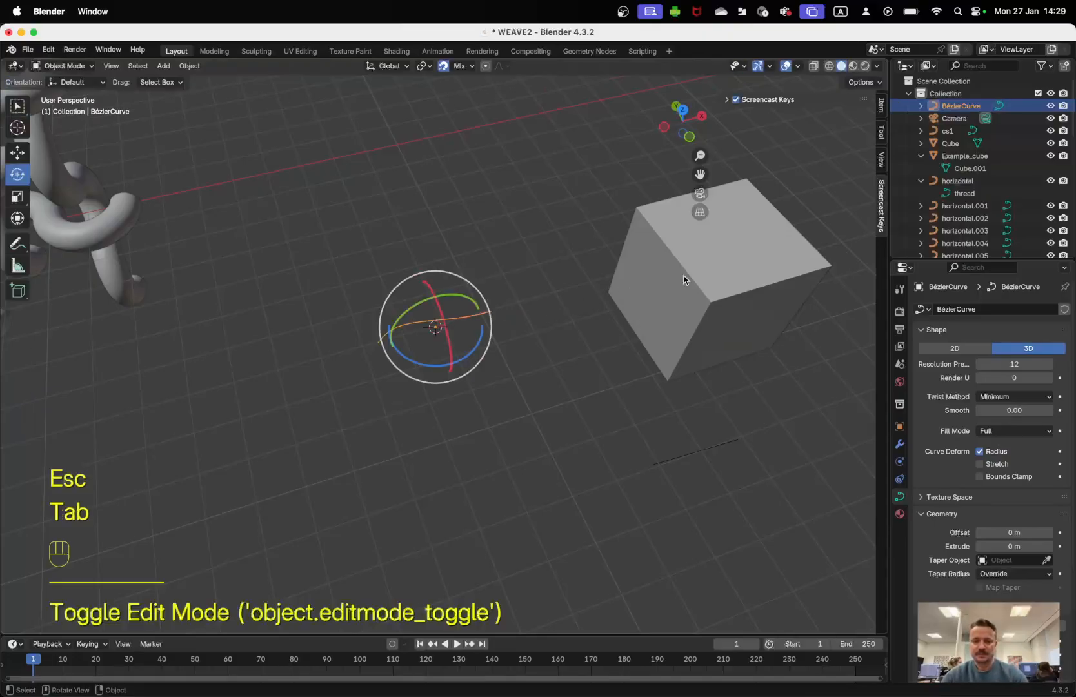
- Delete the plain cube together with its loose edge from the scene
click(685, 280)
key(x)
click(685, 276)
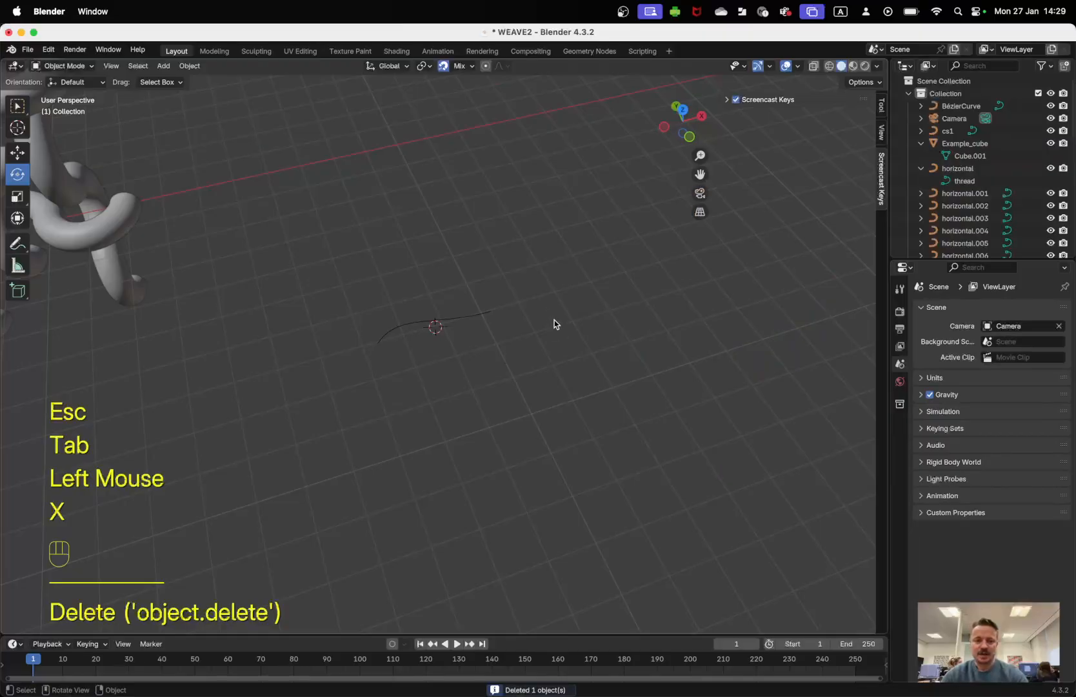
- Examine the woven thread model in the front orthographic view
key(KP_1)
scroll(577, 327, down, 2)
scroll(578, 327, up, 1)
scroll(578, 328, down, 1)
scroll(576, 327, down, 3)
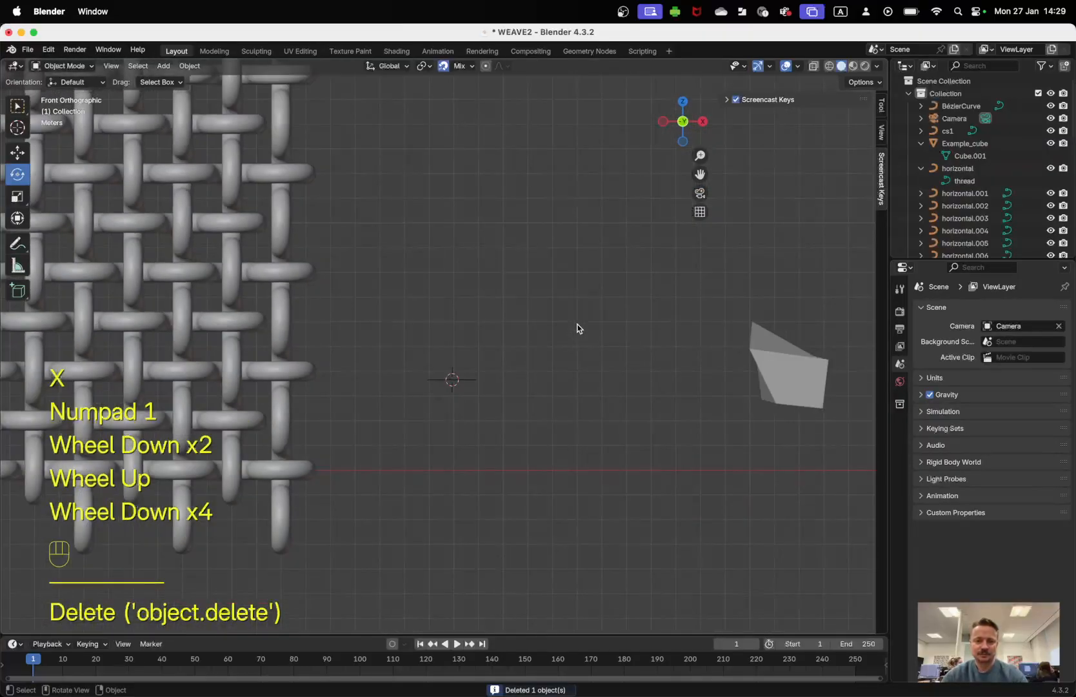
scroll(451, 322, down, 2)
shift+middle_drag(403, 312, 511, 284)
click(354, 199)
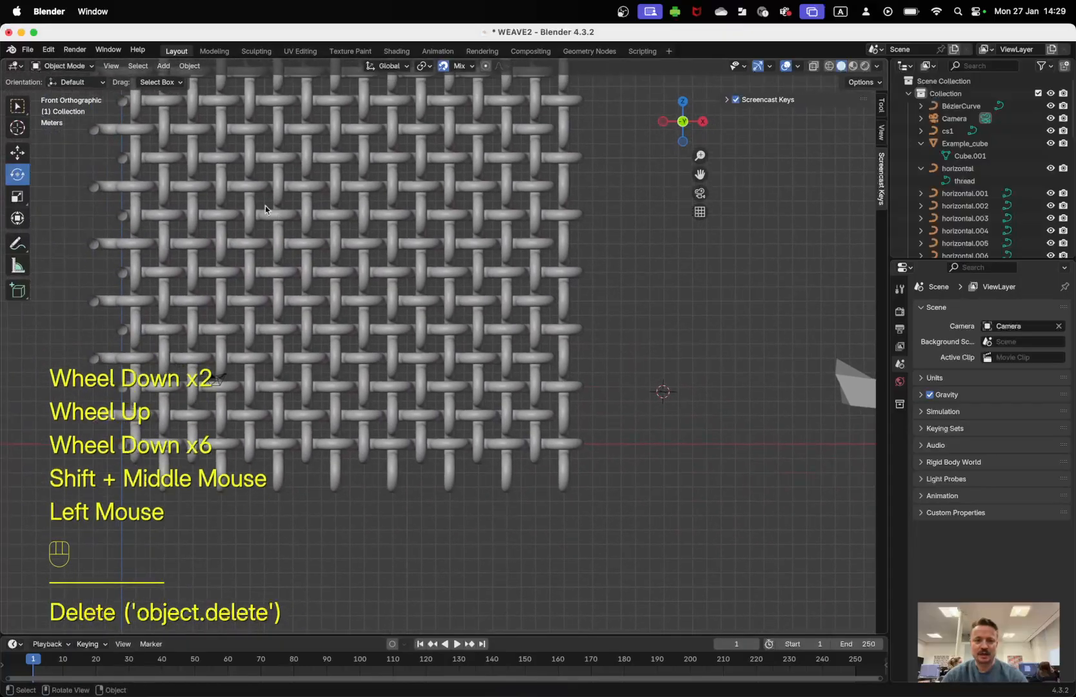
- Pick a horizontal thread and a vertical thread of the weave in turn, and clear the selection
click(125, 216)
click(193, 202)
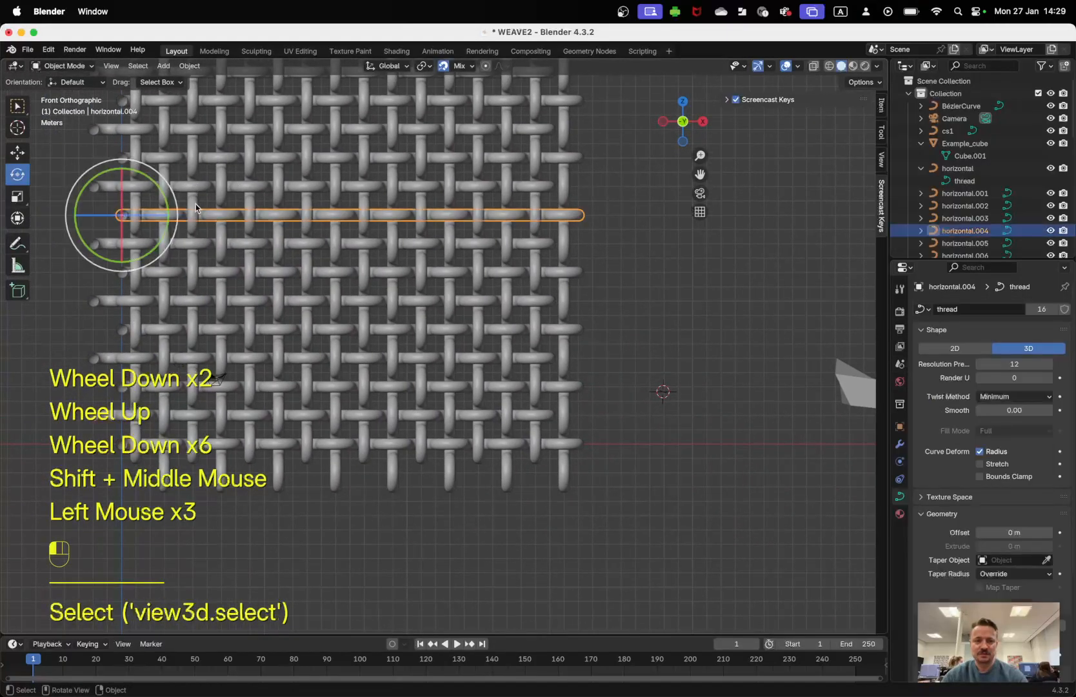
click(649, 389)
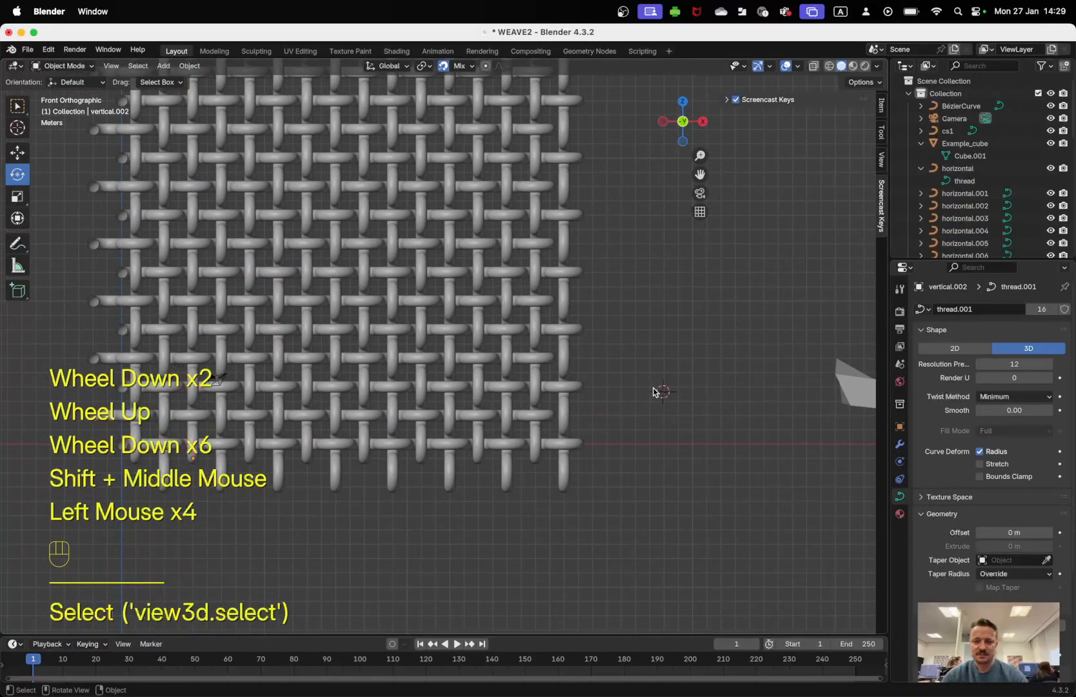
- Open the Bézier curve beside the weave in Edit Mode in the top orthographic view, with all its control points deselected
click(663, 391)
shift+middle_drag(665, 393, 587, 365)
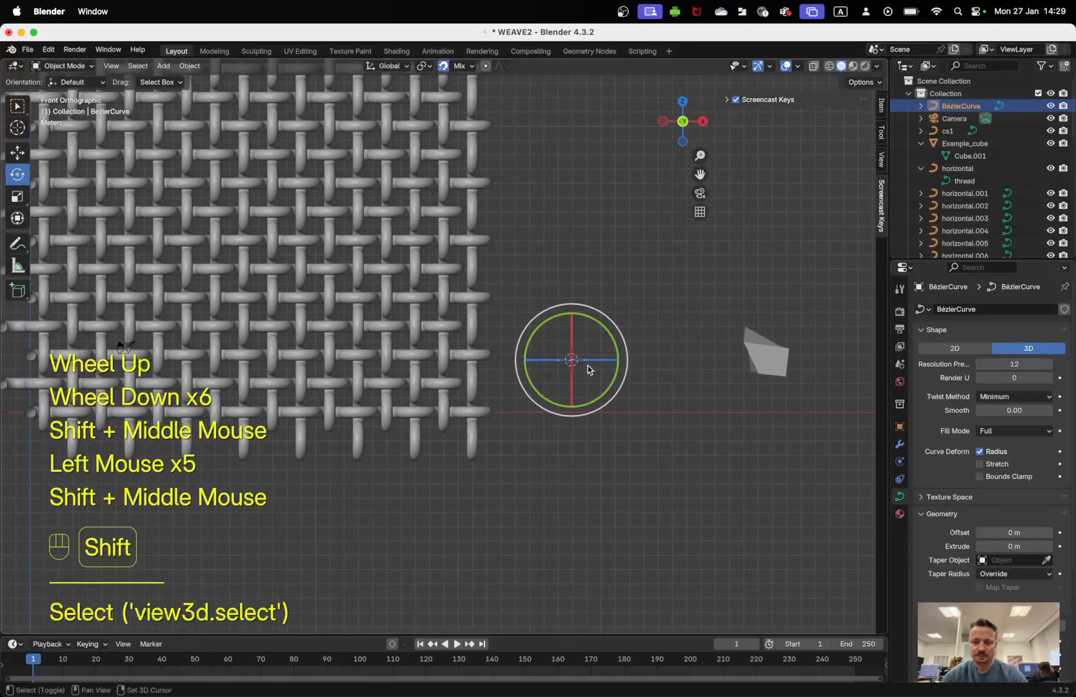
scroll(591, 366, up, 3)
shift+middle_drag(661, 376, 545, 325)
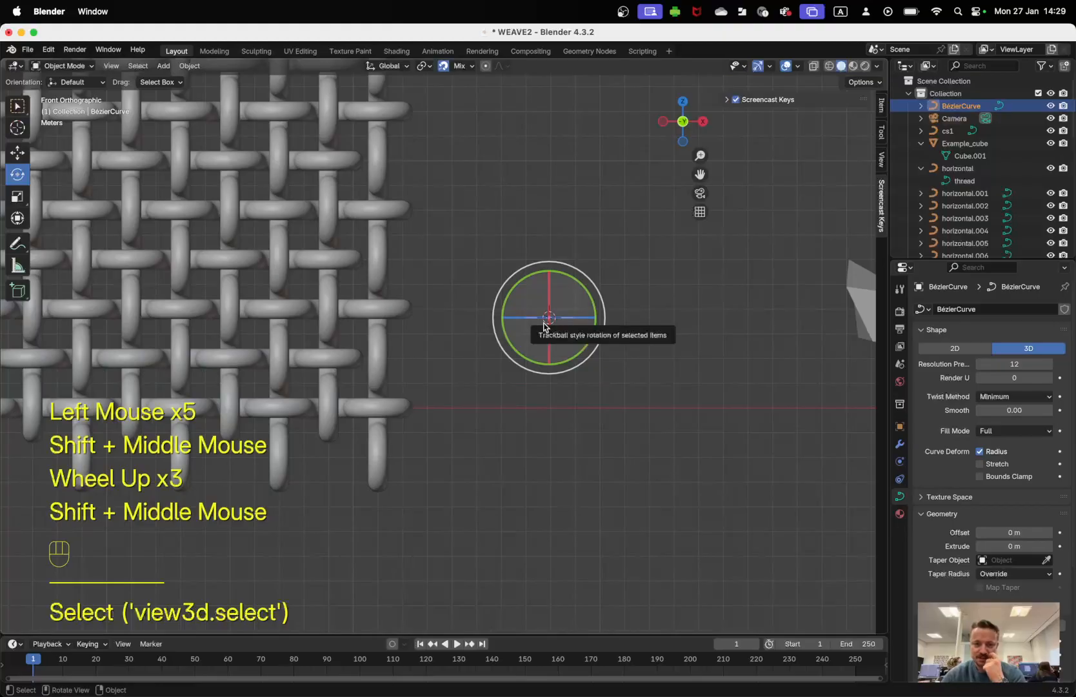
key(KP_7)
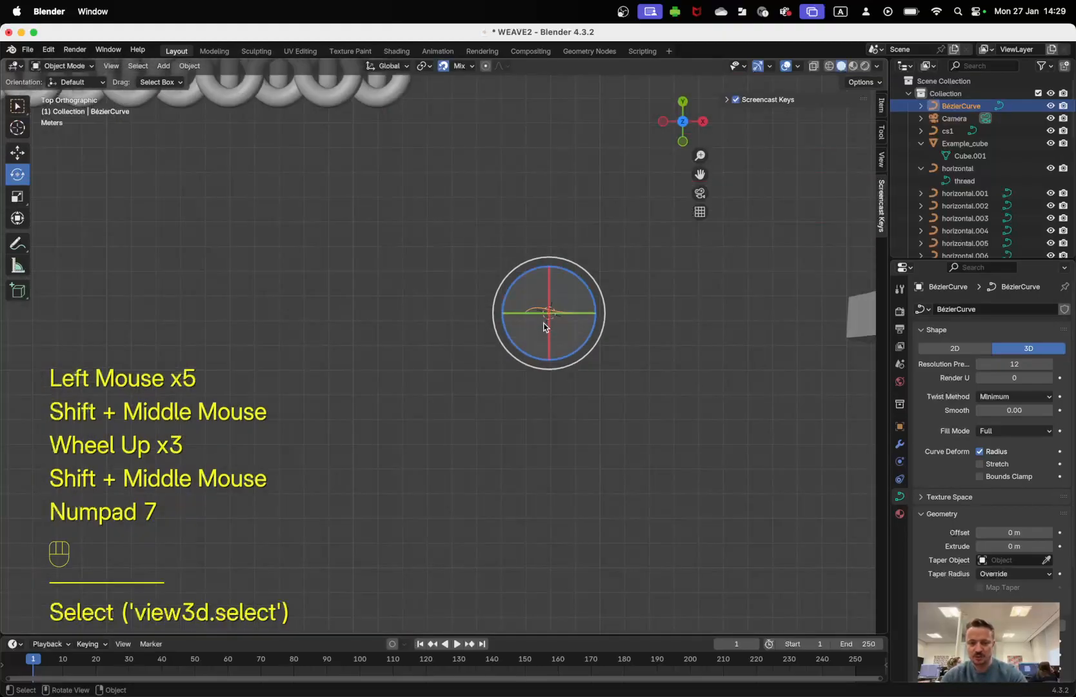
scroll(555, 320, up, 2)
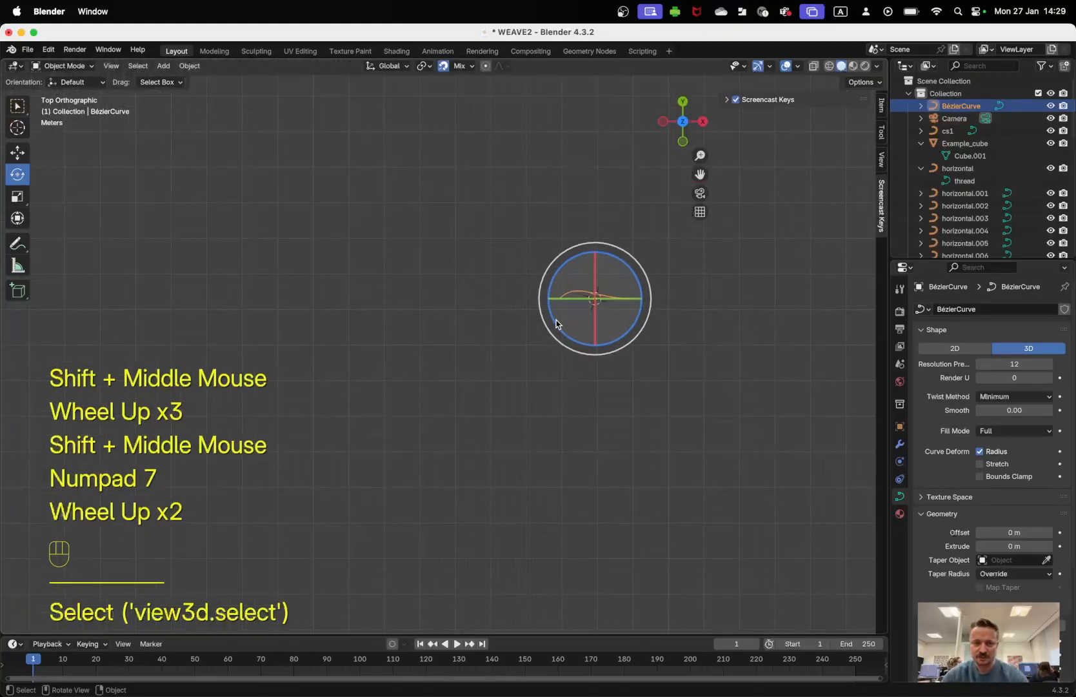
key(Tab)
key(a)
key(a)
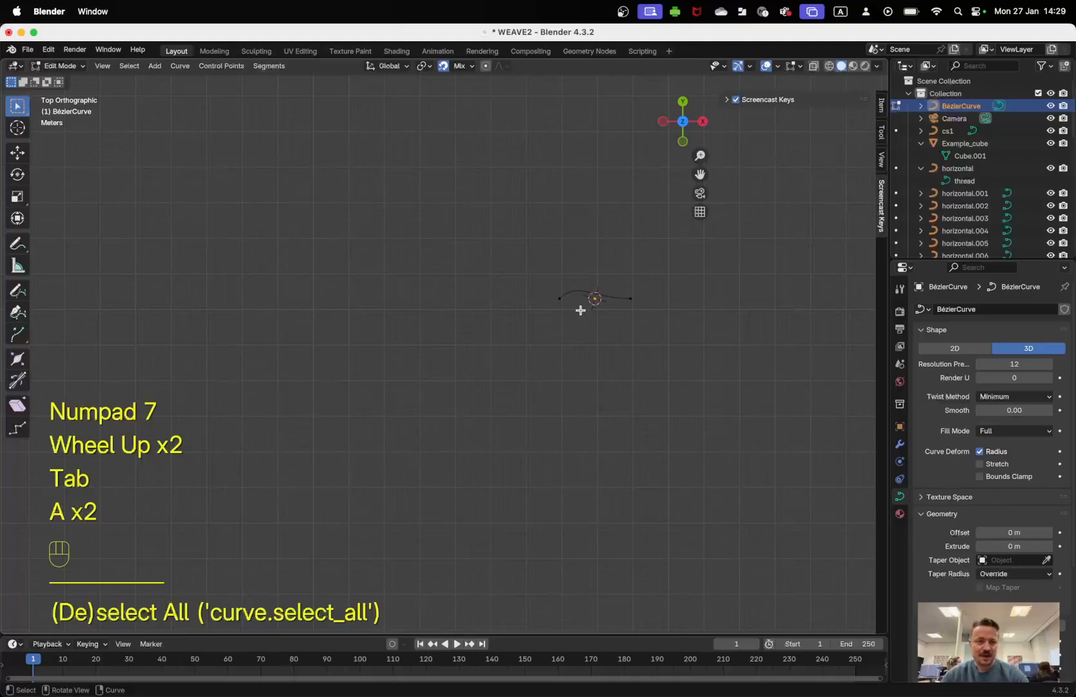
click(63, 66)
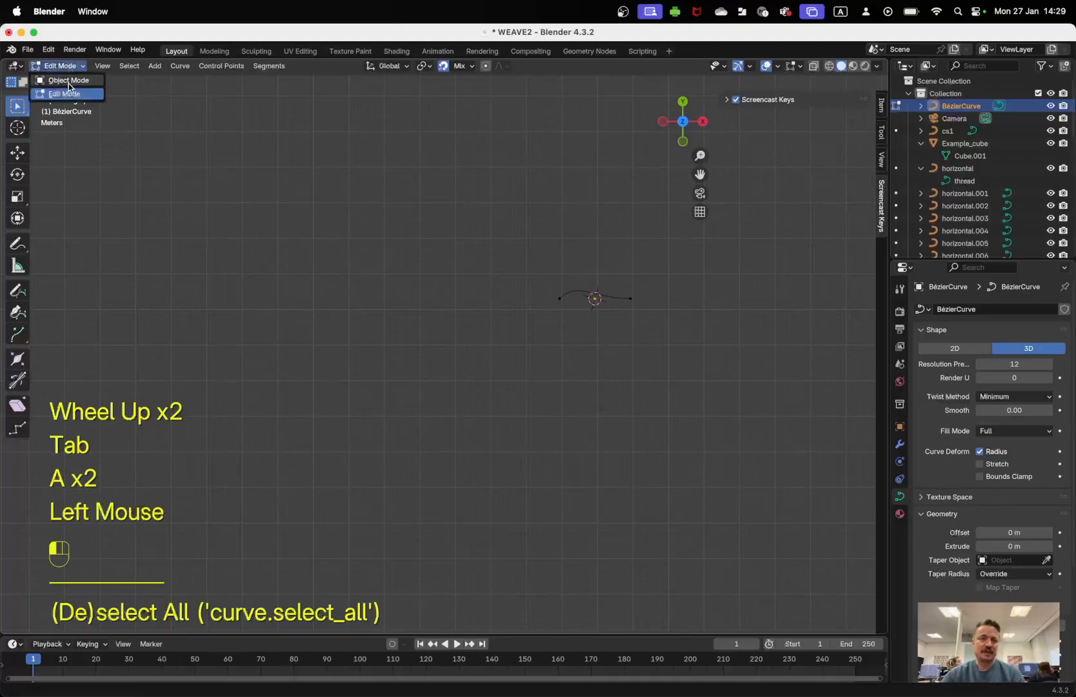
- Select the curve's left control point and its upper handle in turn, and pick the right control point with Circle Select
click(564, 297)
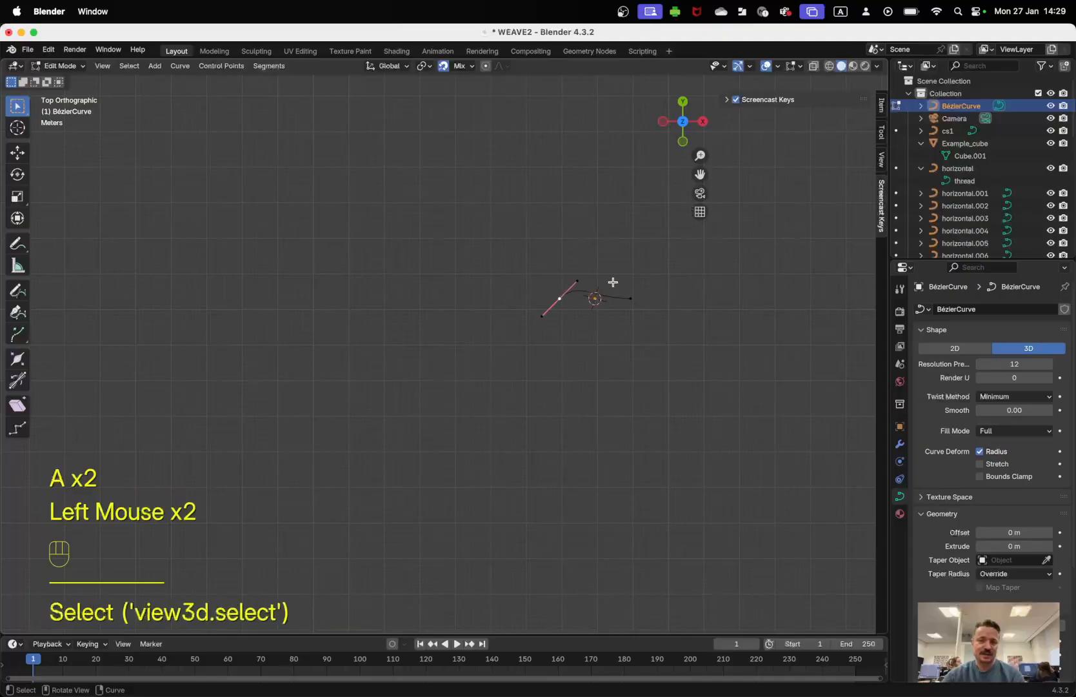
click(577, 280)
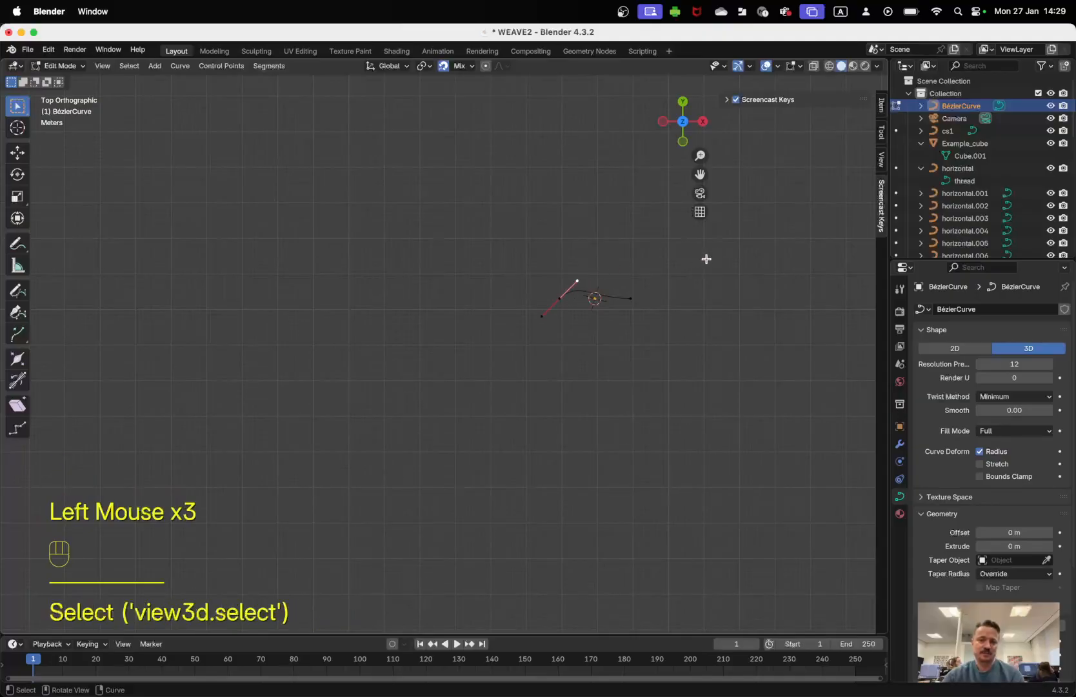
key(a)
key(a)
key(c)
click(630, 298)
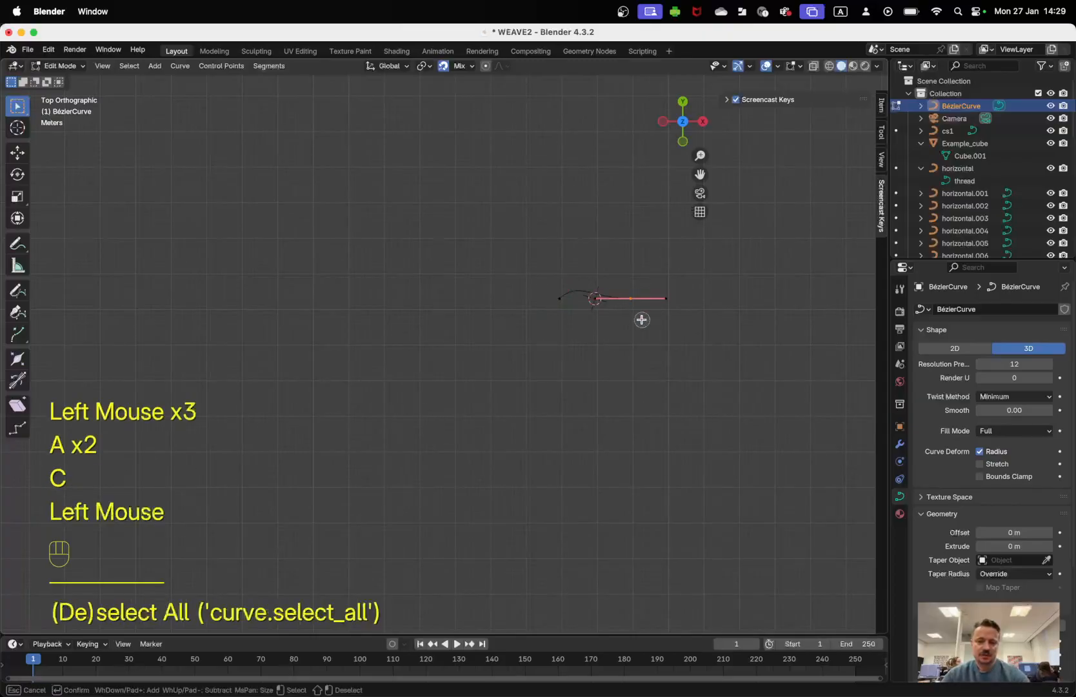
right_click(638, 312)
- Switch the selection tool to Select Circle and back to Tweak, and try picking the curve's left control point
mouse_move(17, 108)
mouse_down()
mouse_move(62, 134)
mouse_move(69, 155)
mouse_up()
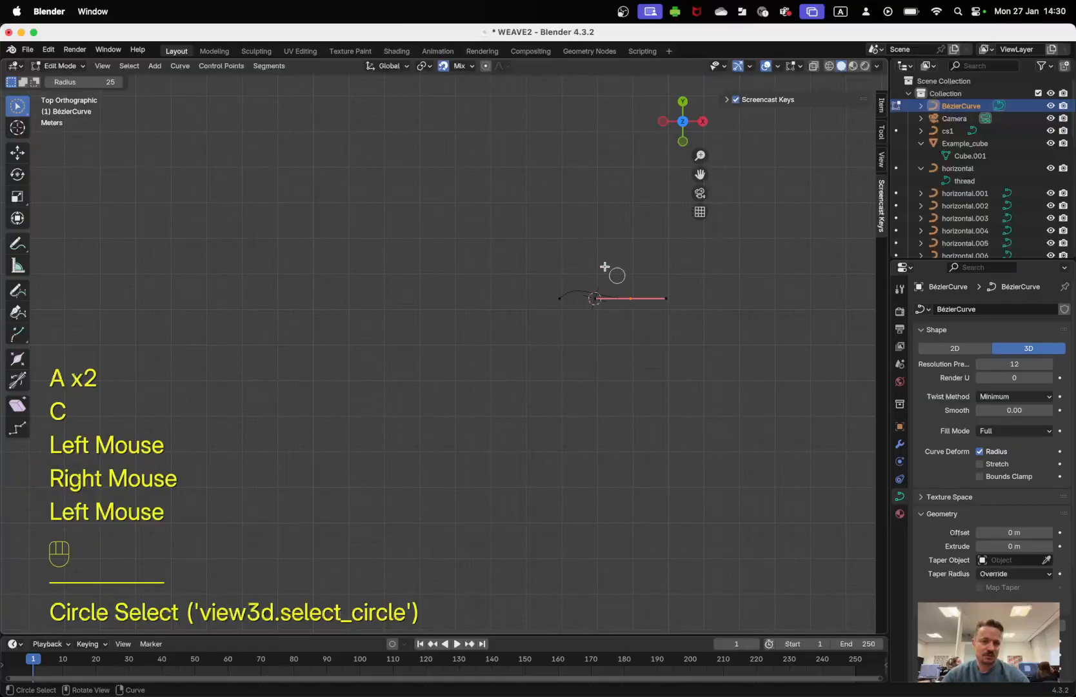
drag(16, 109, 68, 110)
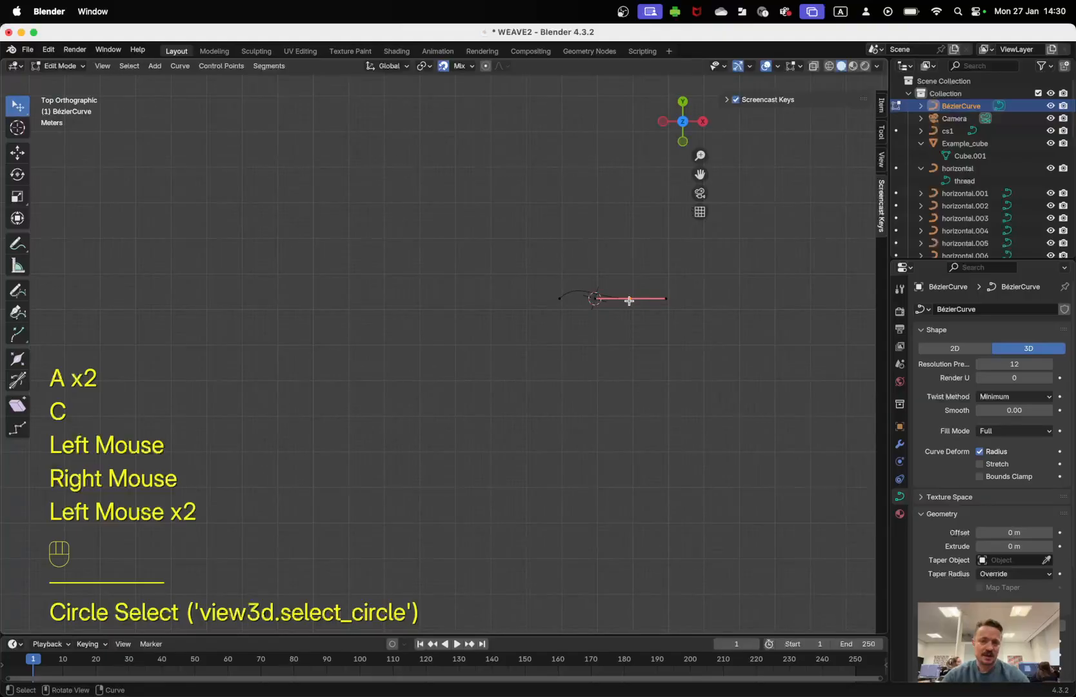
click(583, 300)
click(567, 298)
- Delete the vertex at the curve's right end and select all of the remaining control point
click(631, 298)
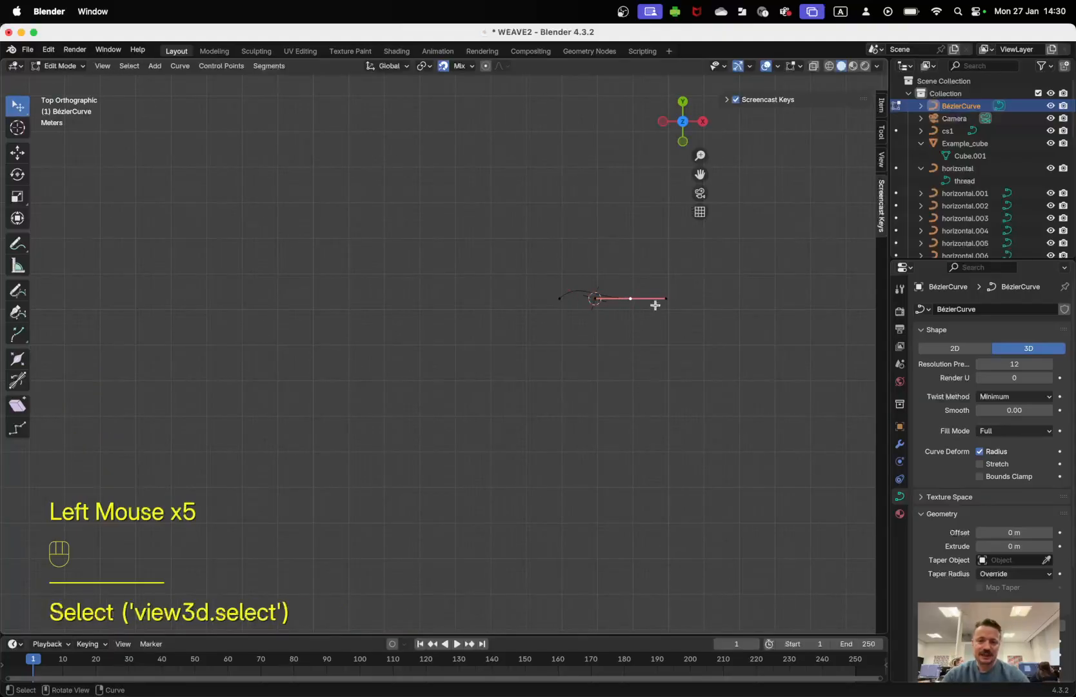
key(x)
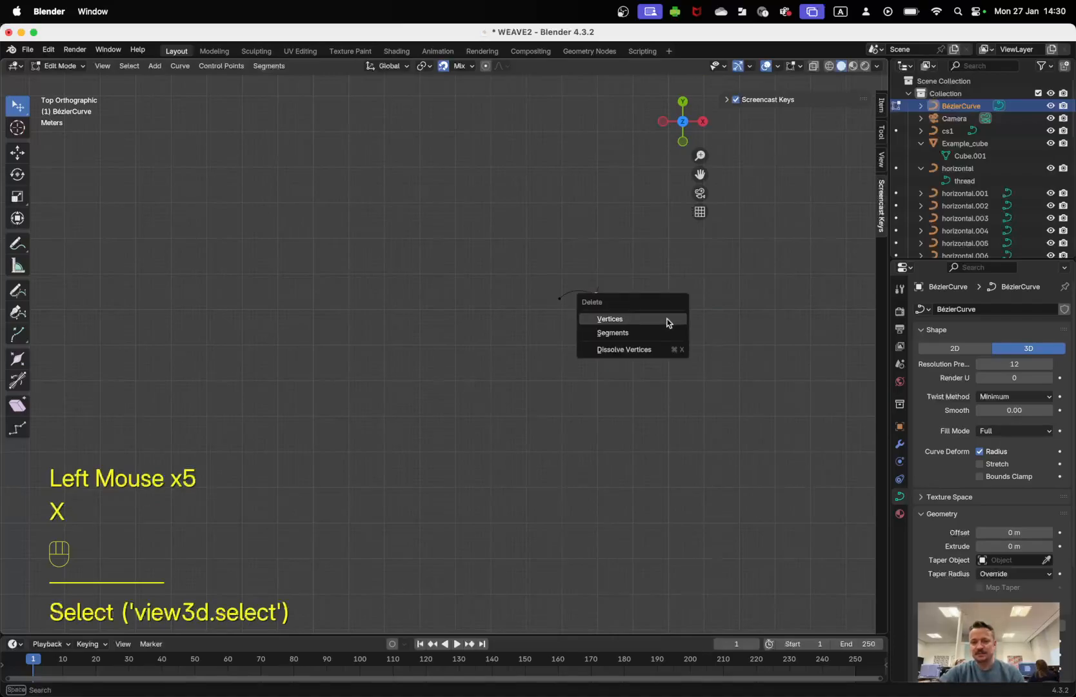
click(667, 320)
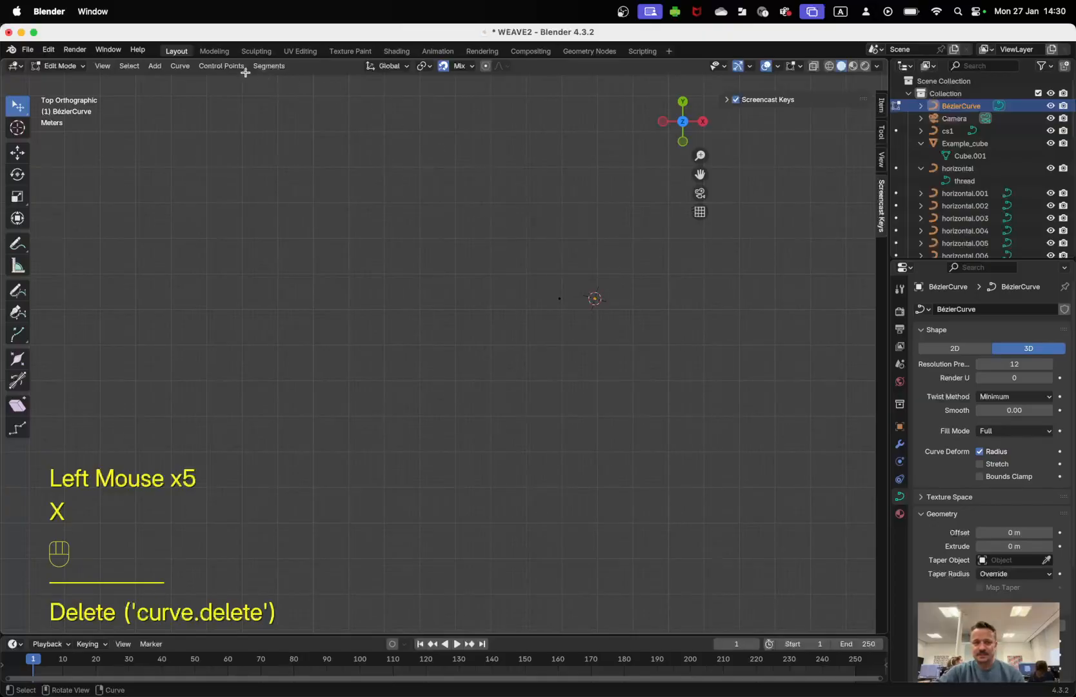
click(129, 67)
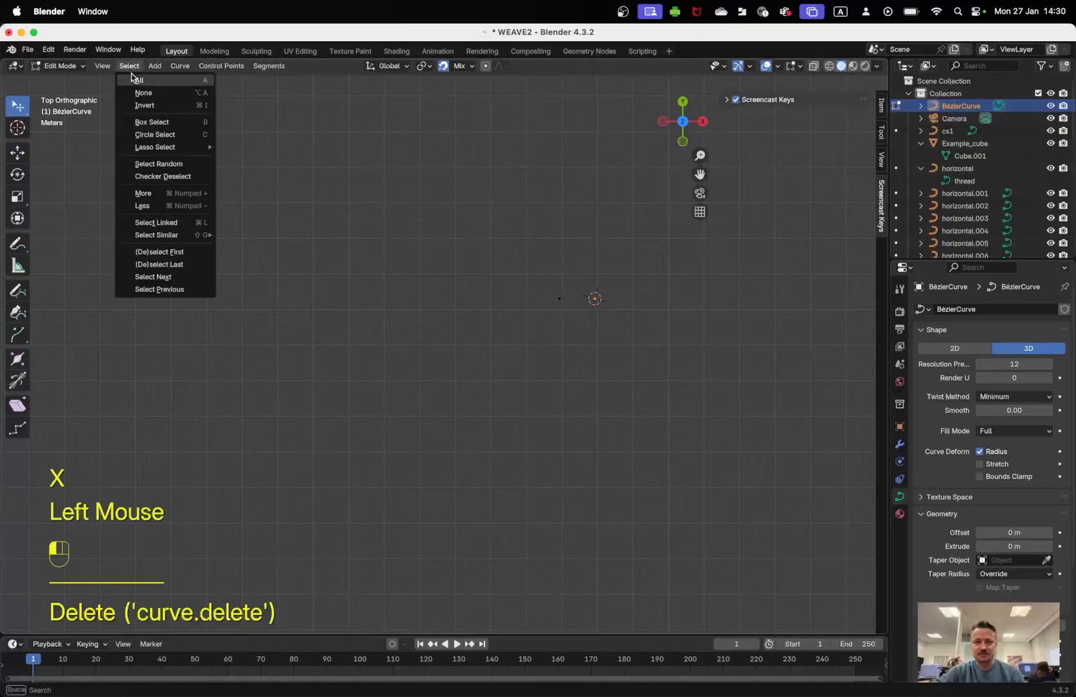
click(132, 77)
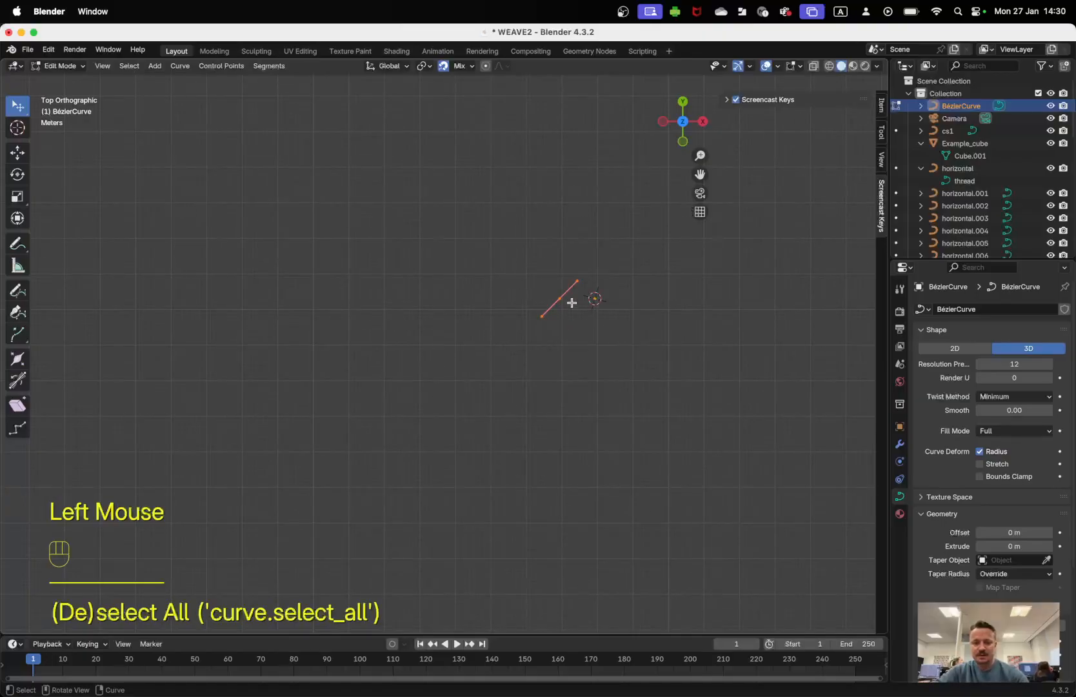
- Try extruding the remaining control point freely, undo the attempt, and turn snapping off
key(e)
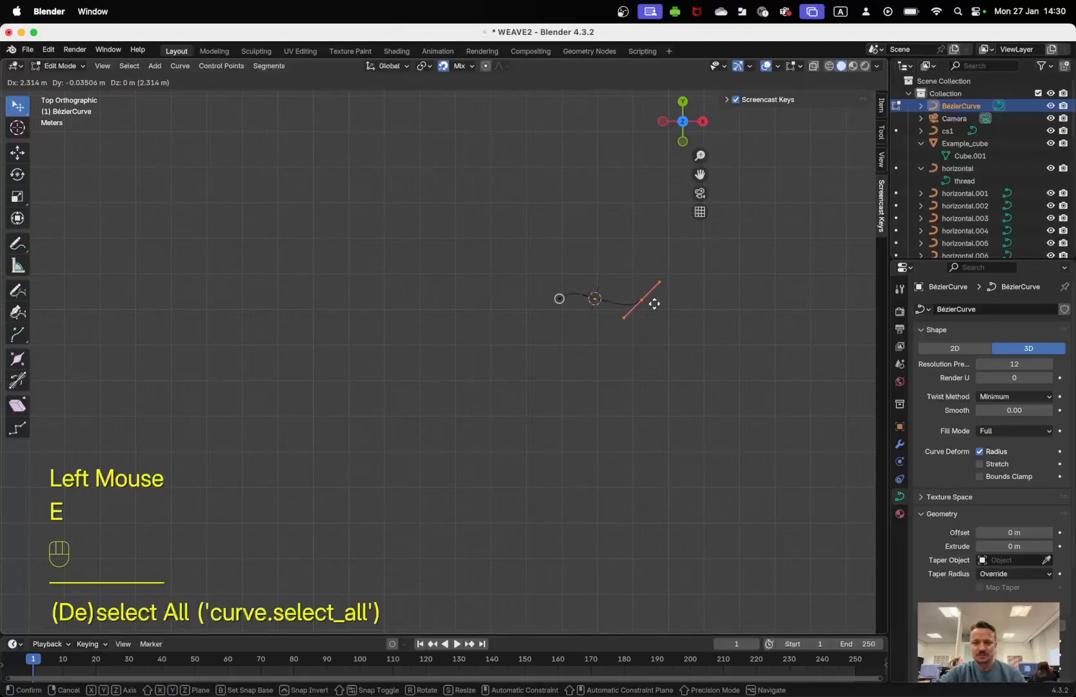
key(Escape)
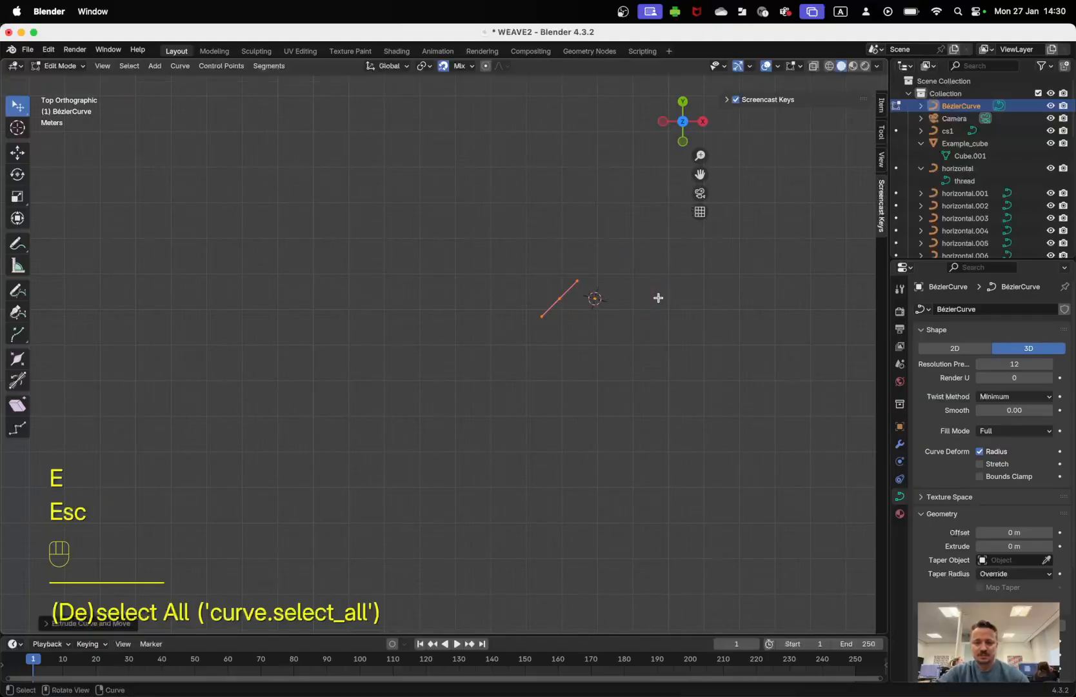
key(super+z)
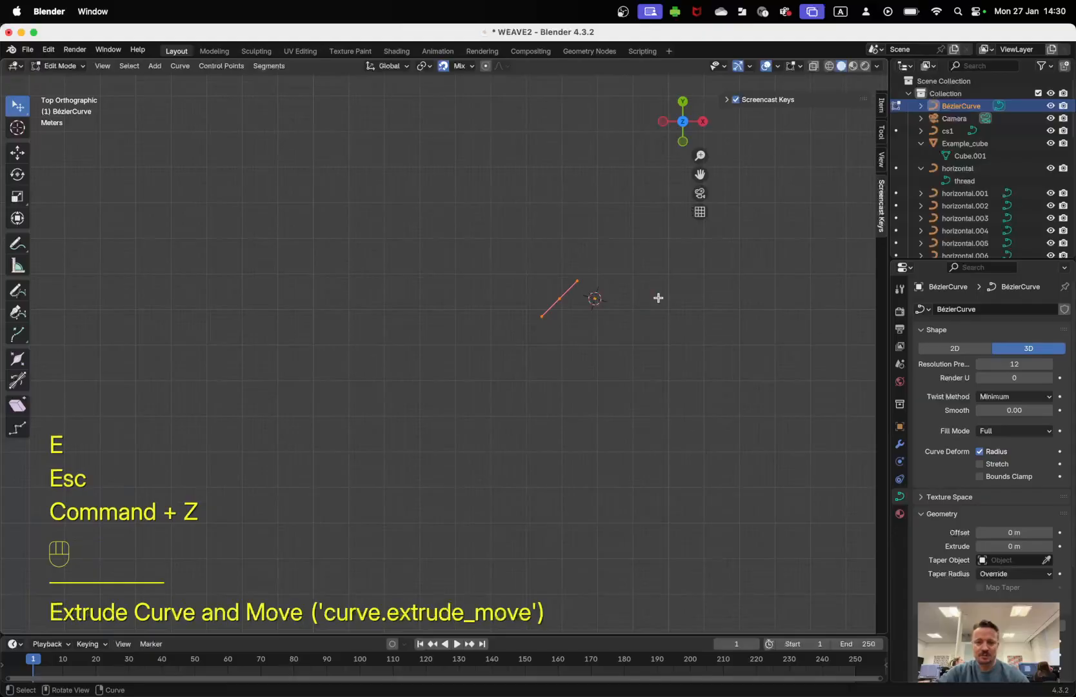
click(442, 67)
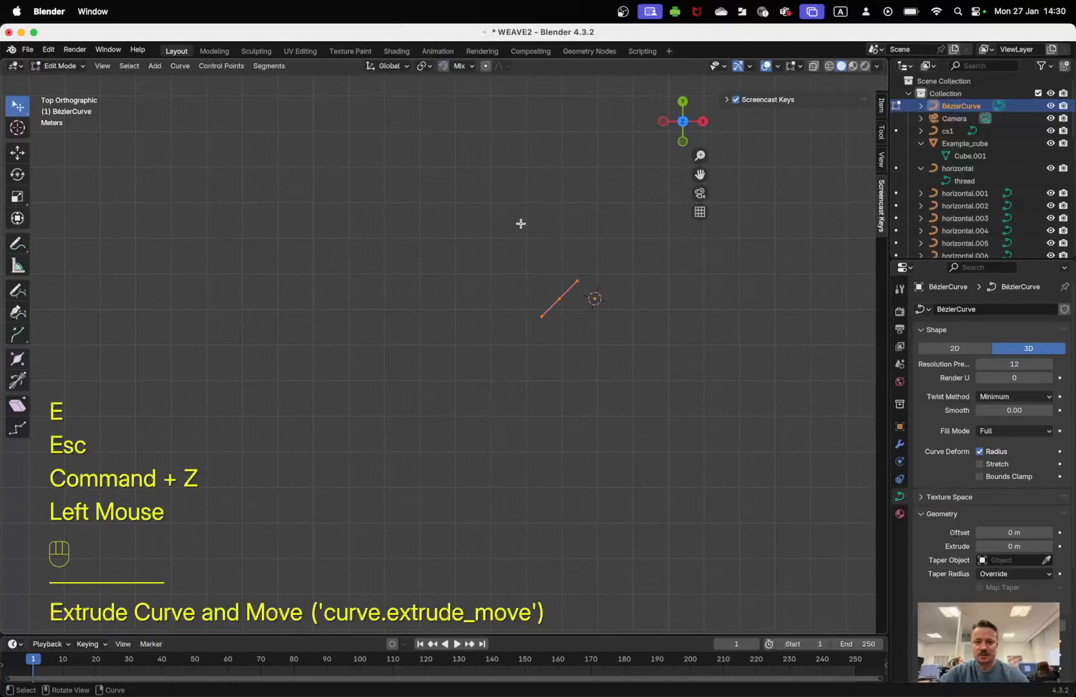
- Extrude the remaining control point 2 m along the X axis
key(e)
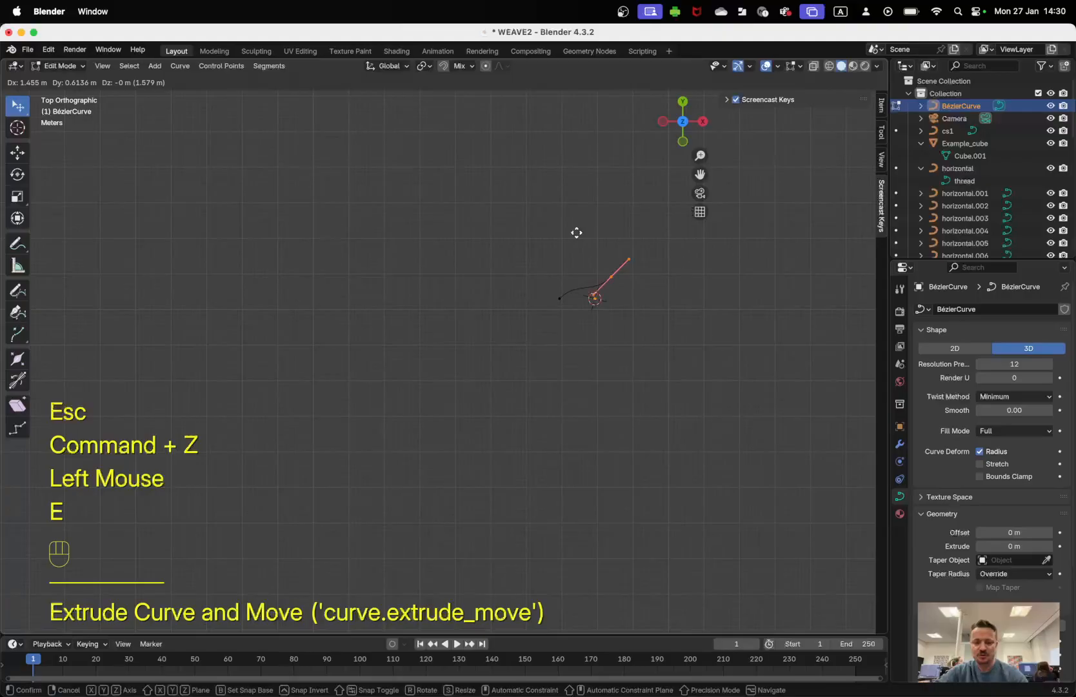
key(x)
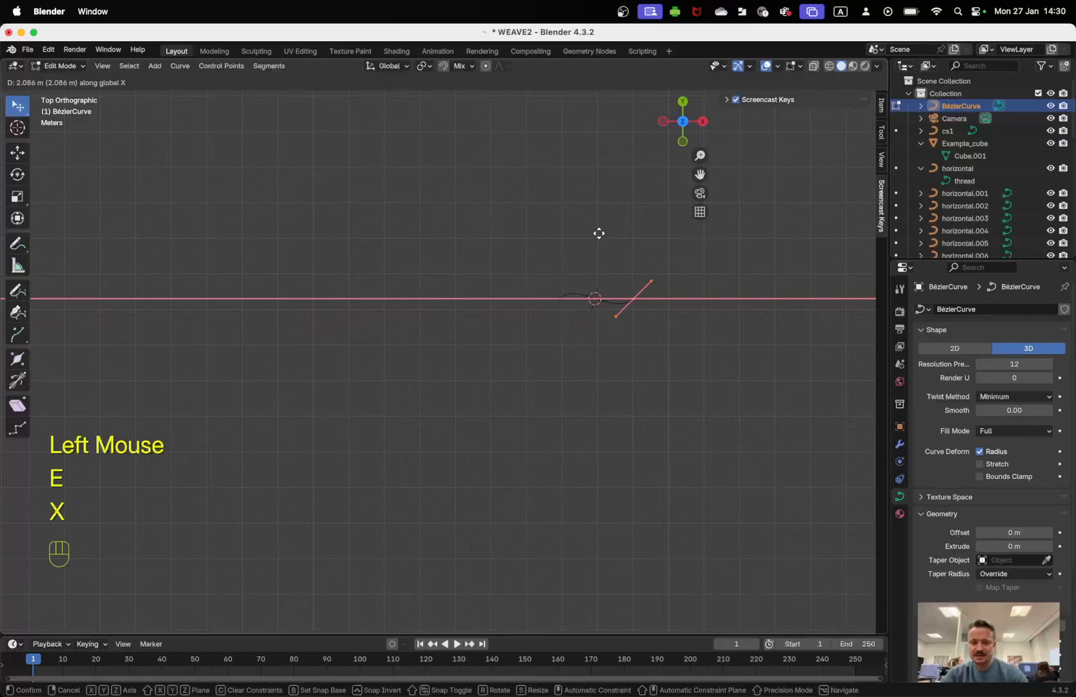
key(KP_2)
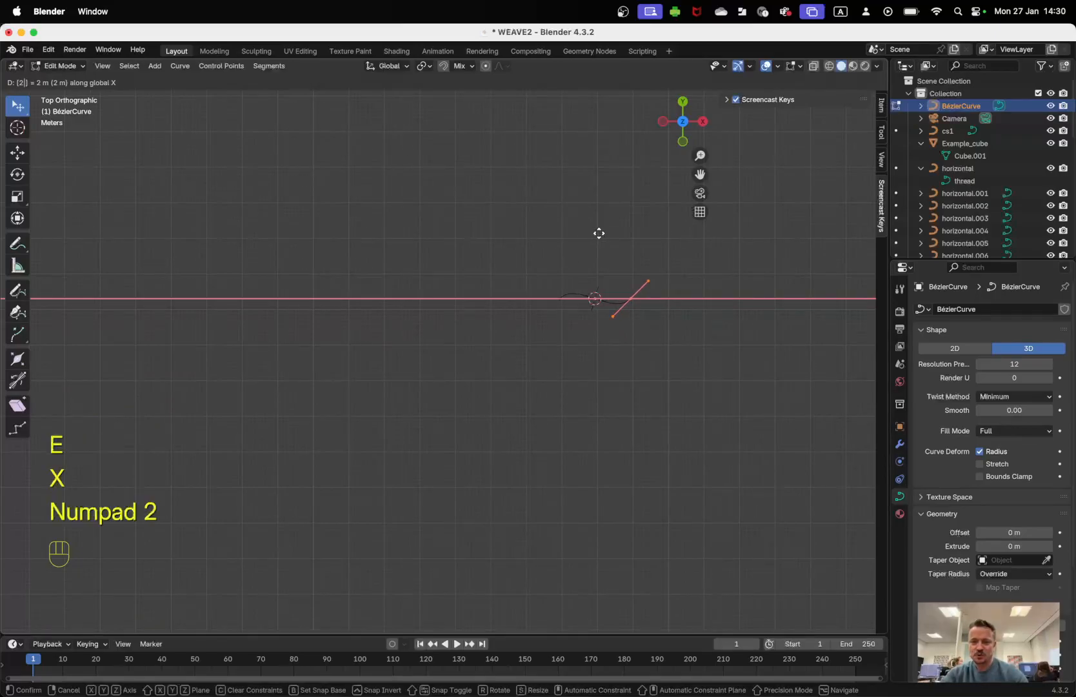
click(598, 233)
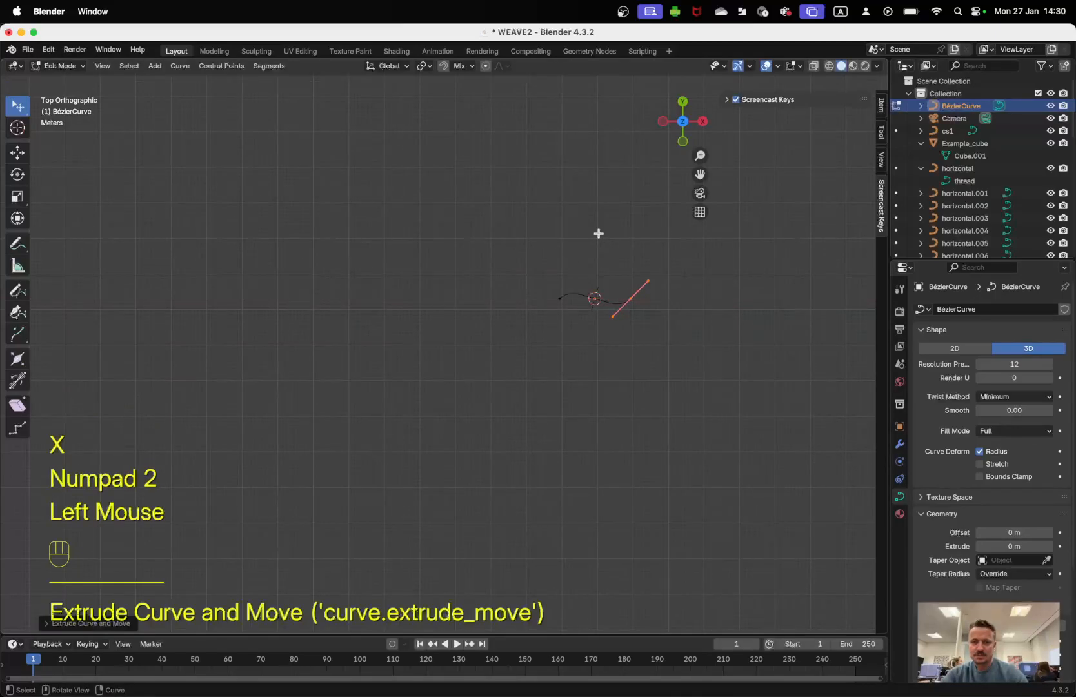
- Select the control points at the curve's two ends alternately to compare their handles
click(561, 299)
click(629, 298)
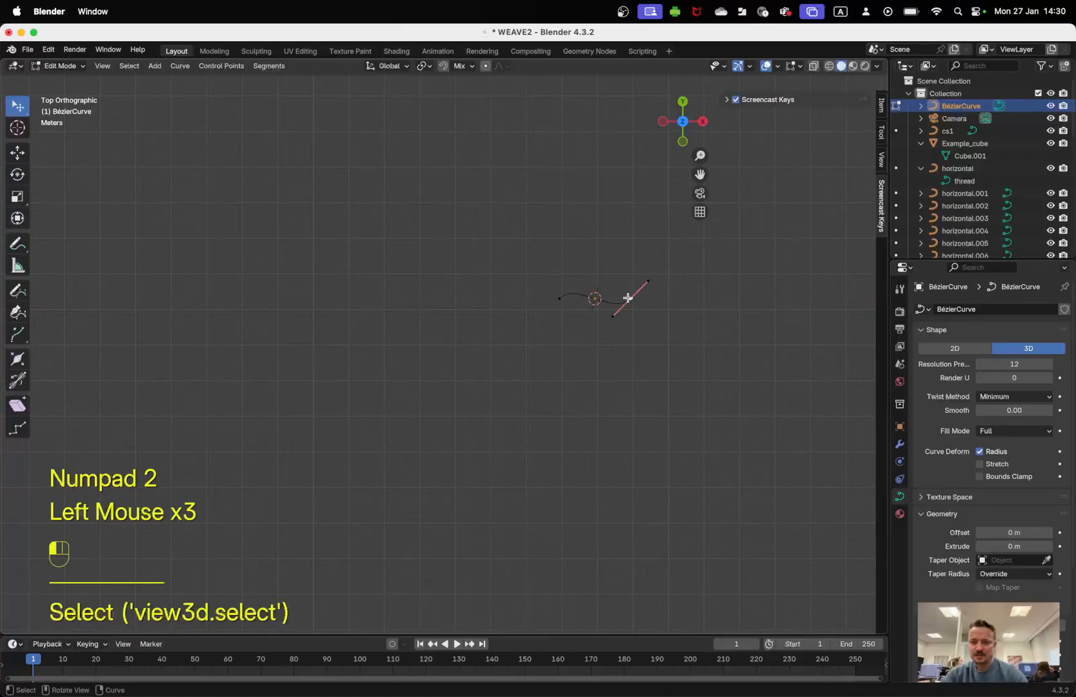
click(563, 298)
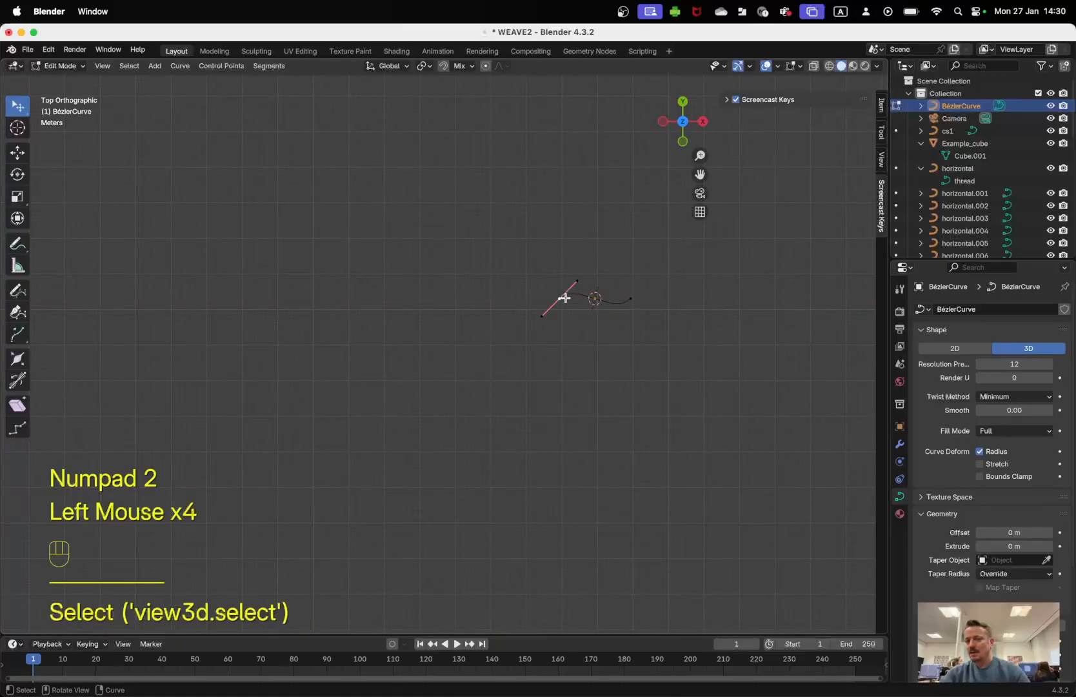
click(629, 298)
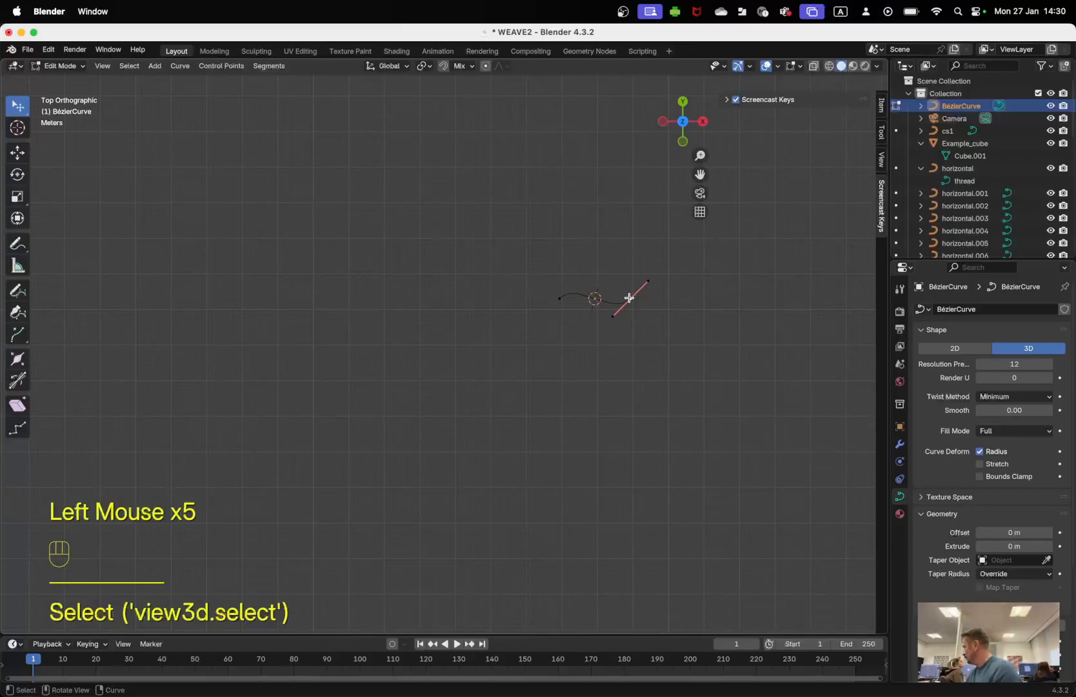
- Undo the selections and the 2 m extrusion, back to the single control point
key(super+z)
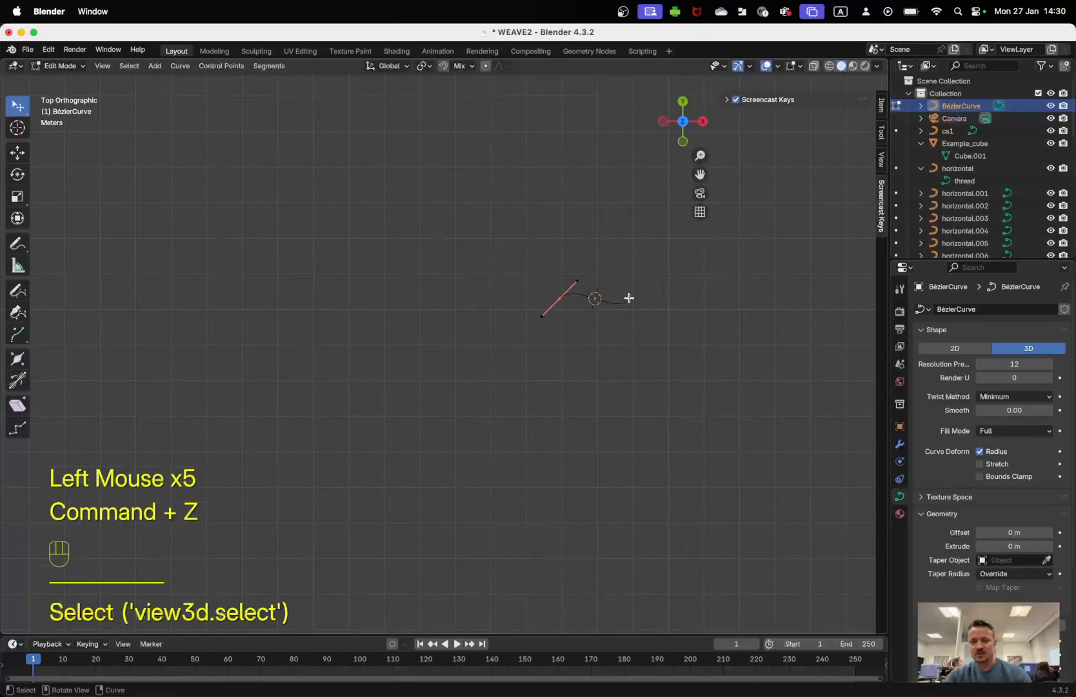
key(super+z)
key(super+z)
key(super+z)
key(super+z)
key(super+z)
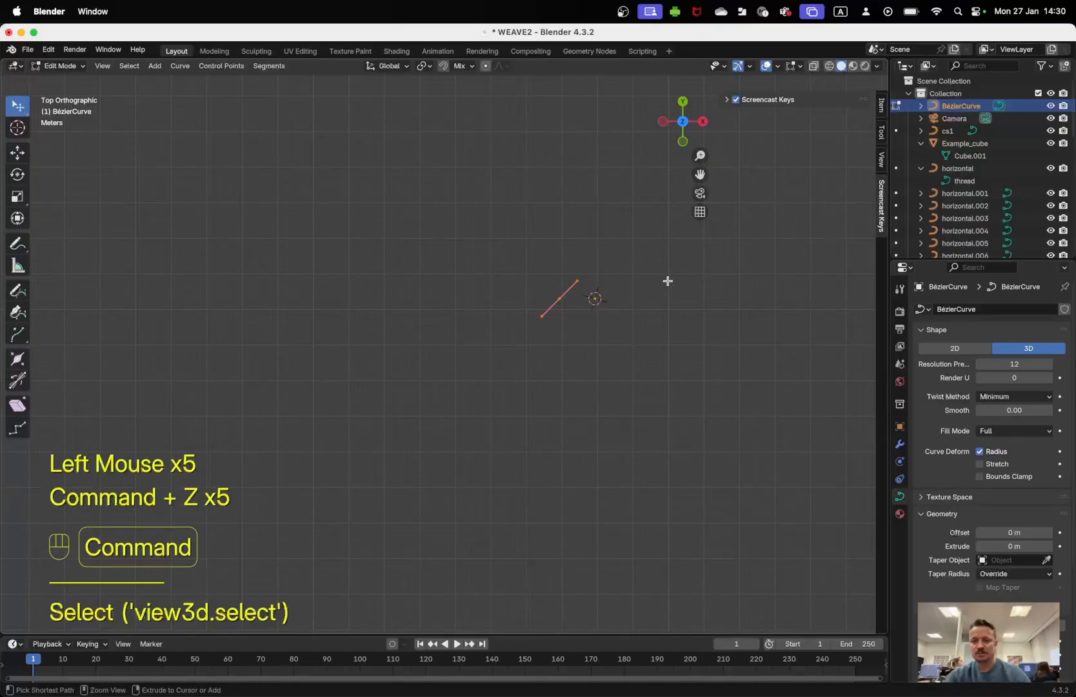
- Extrude the curve's single control point 3 m along the X axis
click(566, 298)
key(e)
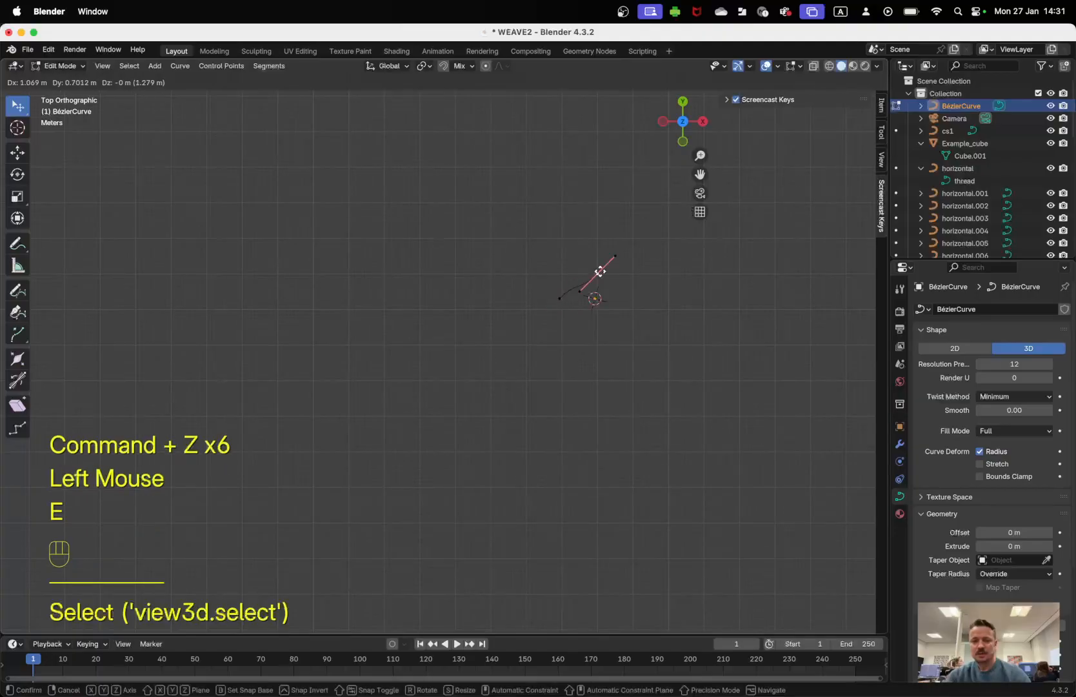
key(x)
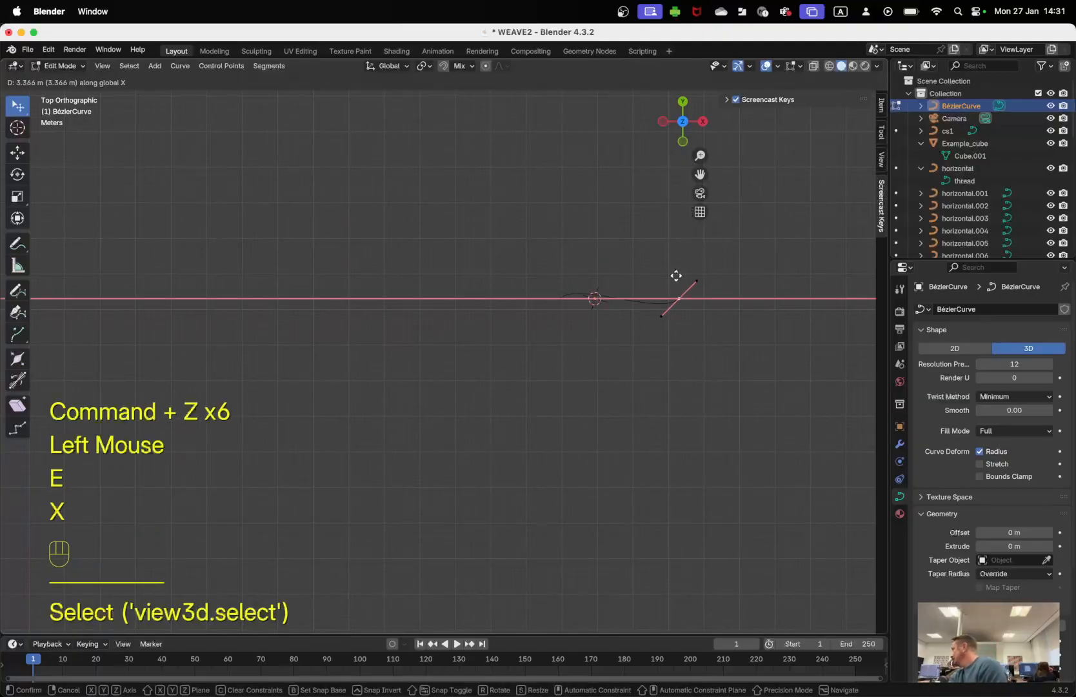
key(KP_3)
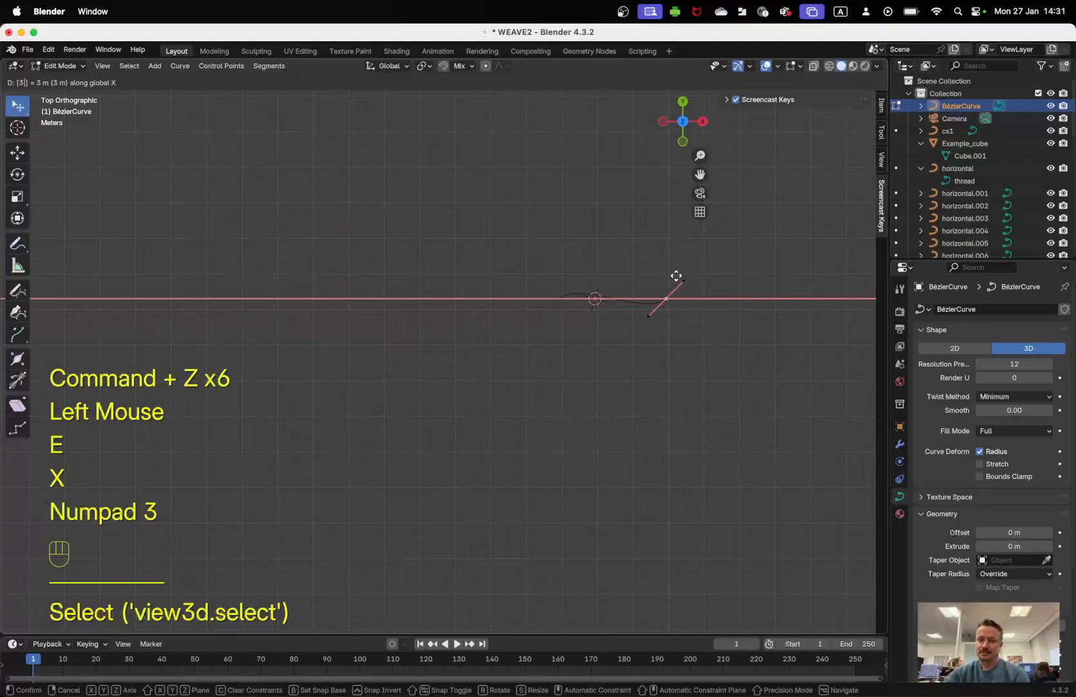
click(675, 275)
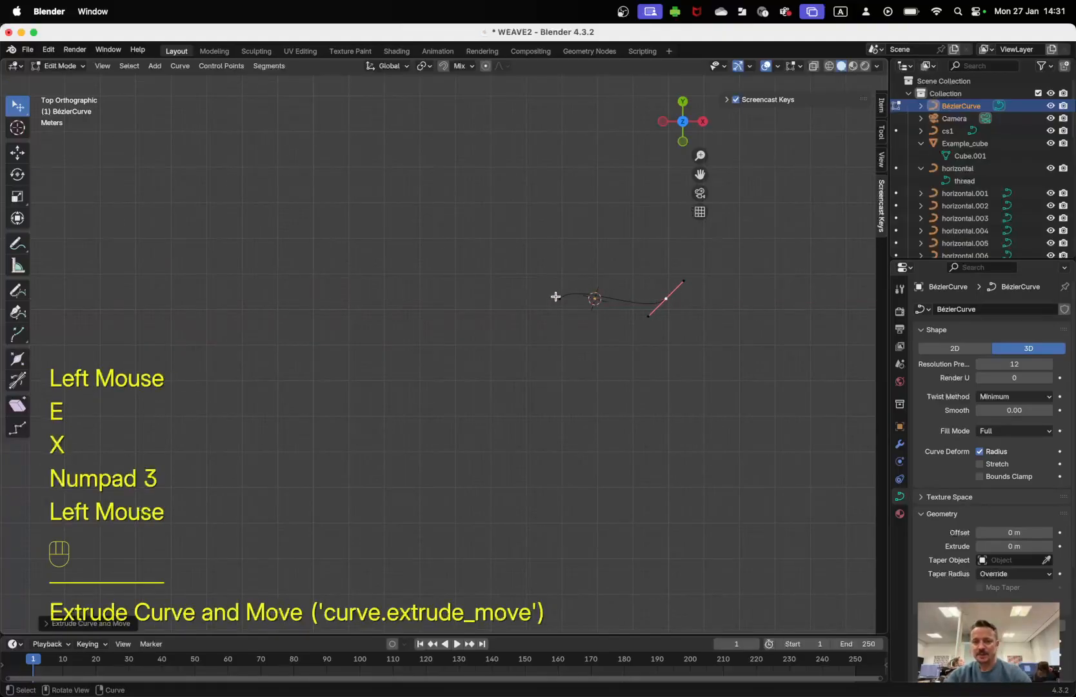
- Compare the handles of the curve's two end control points and select the upper handle of the left control point
click(556, 297)
shift+middle_drag(624, 303, 477, 317)
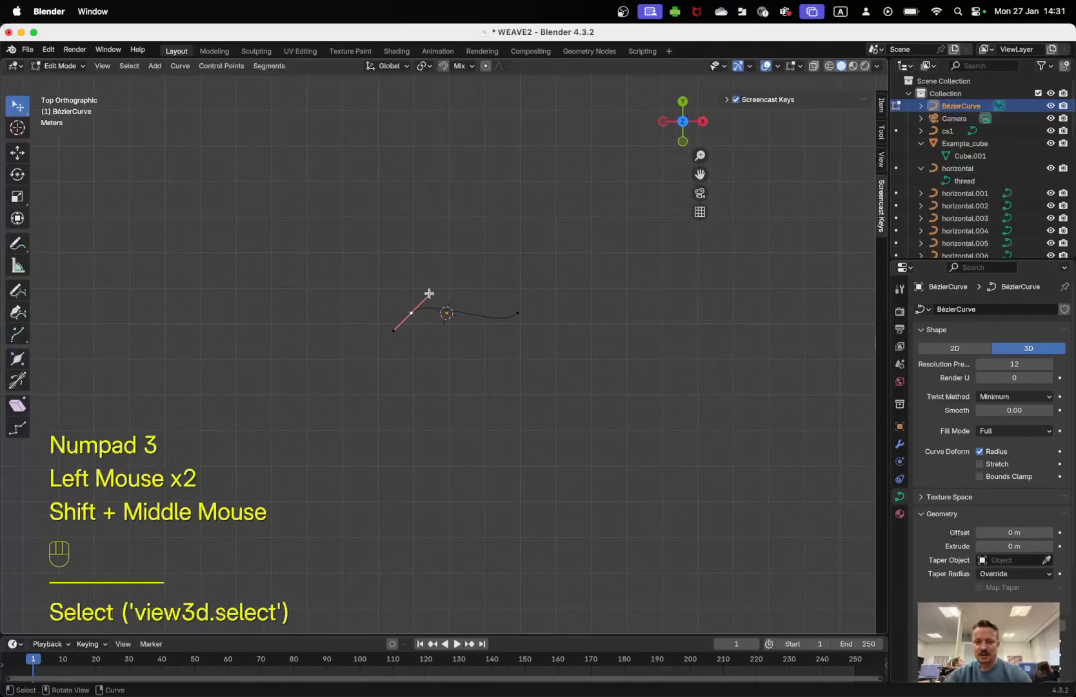
click(524, 308)
click(522, 312)
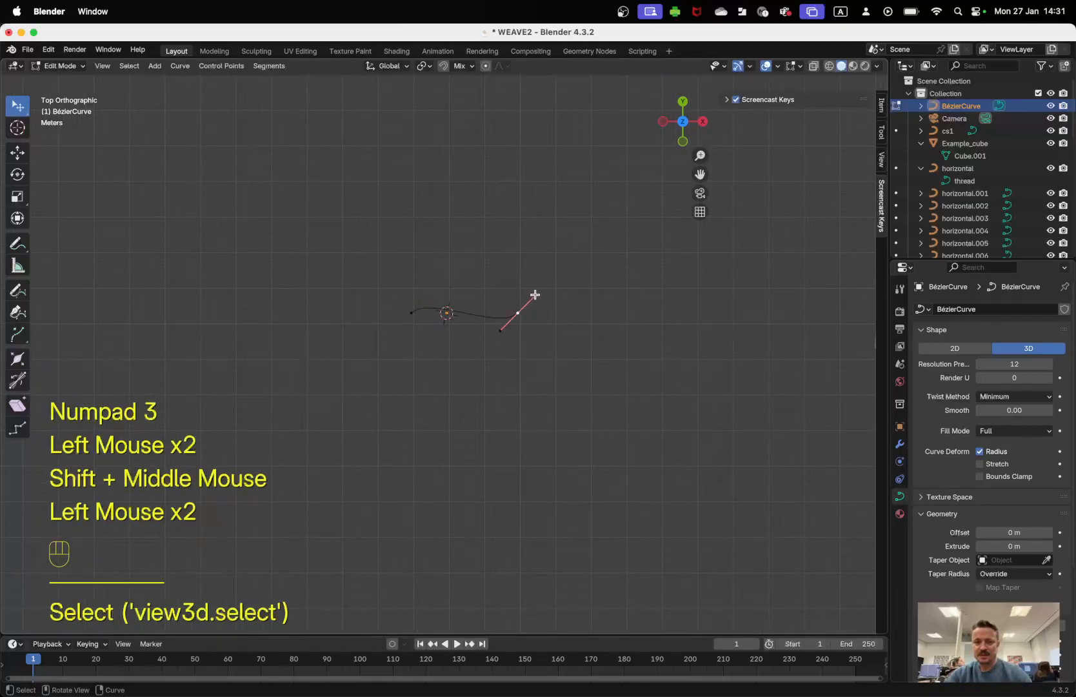
click(413, 313)
click(428, 294)
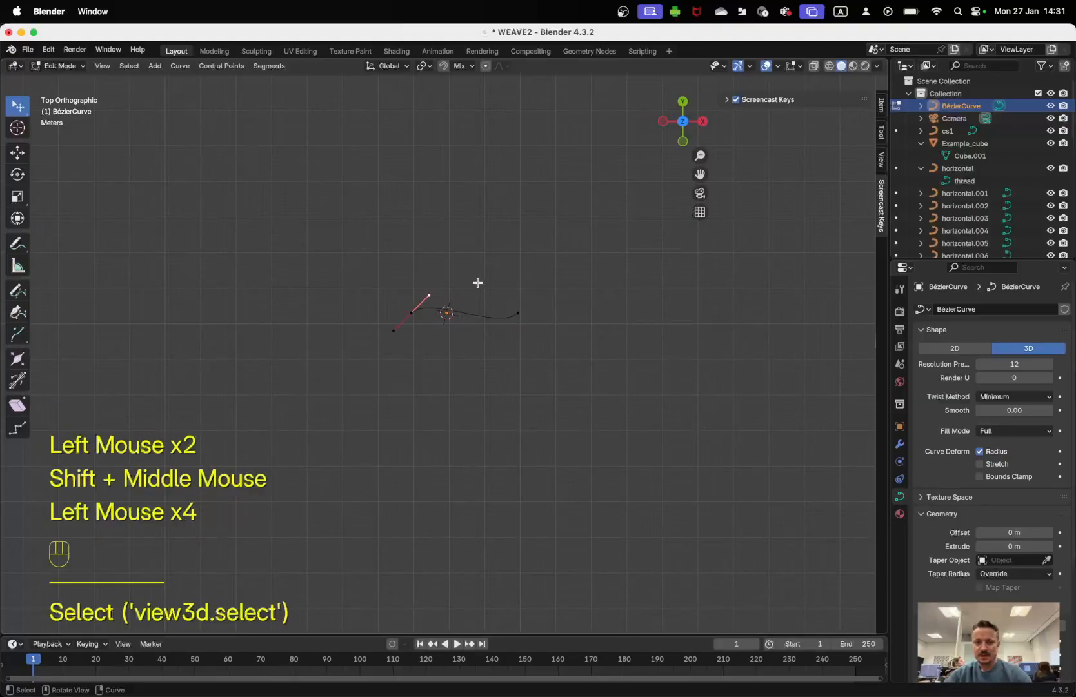
- Try rotating the selected handle freely, directly and with the Rotate tool, and undo the rotation
key(r)
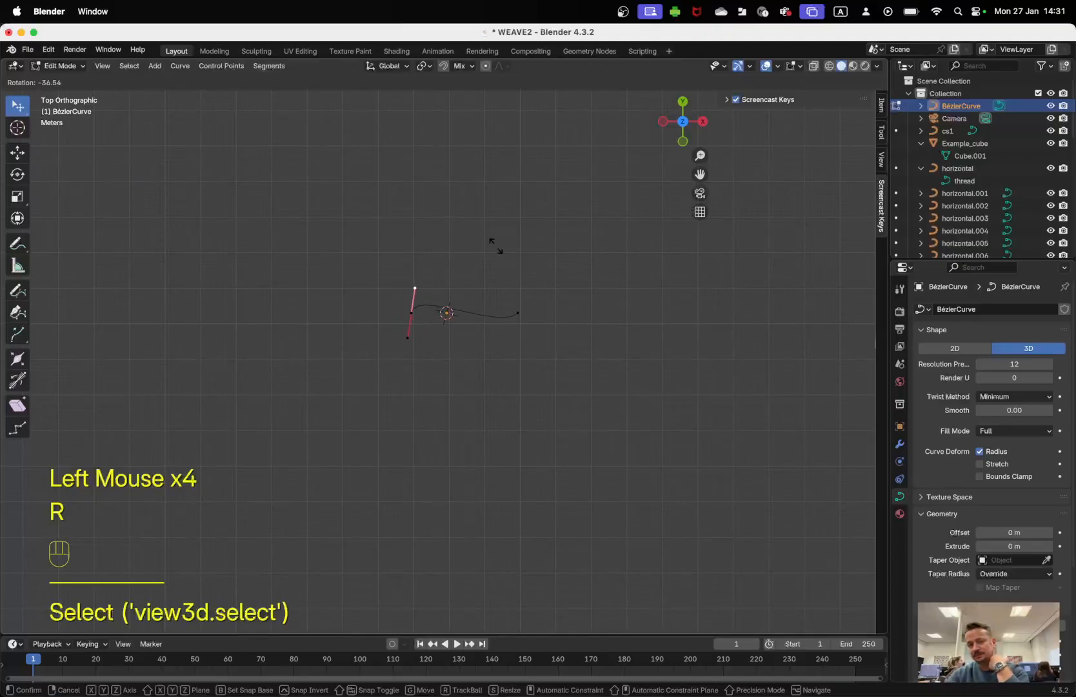
key(Escape)
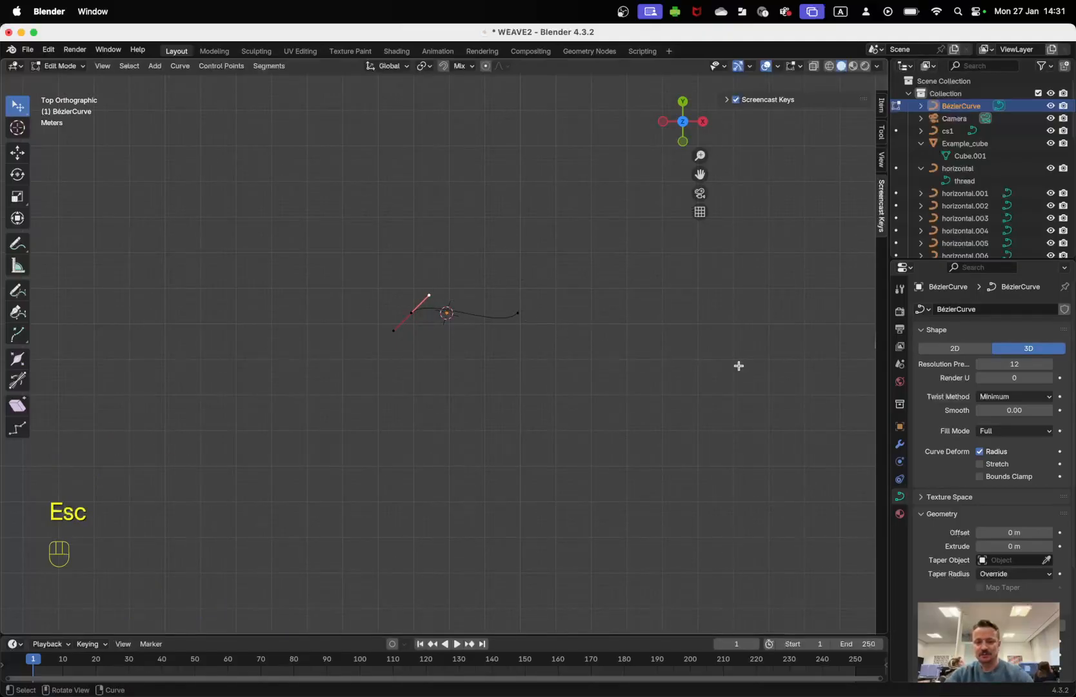
click(18, 174)
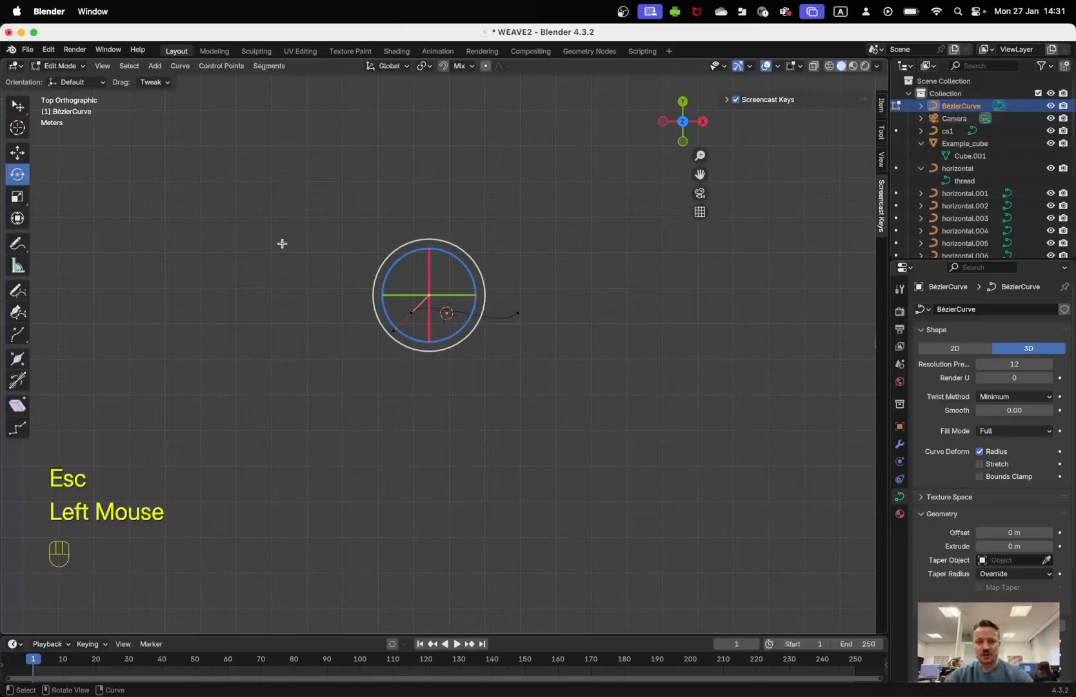
drag(459, 261, 365, 247)
key(super+z)
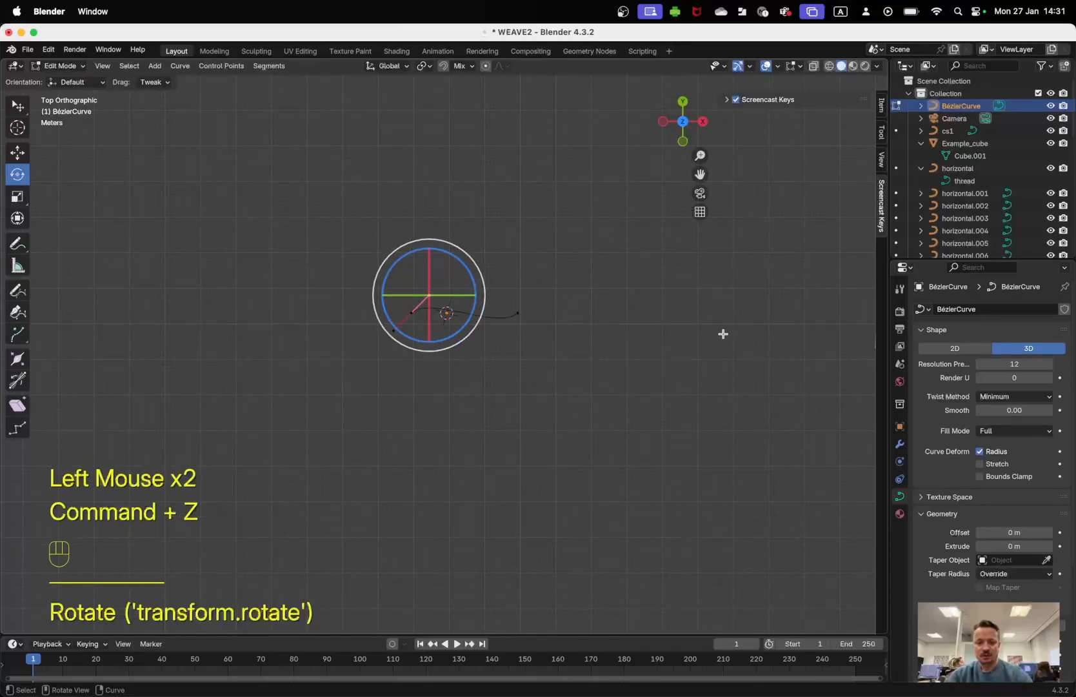
- Rotate the left control point's upper handle by -45° so it stands vertical
key(r)
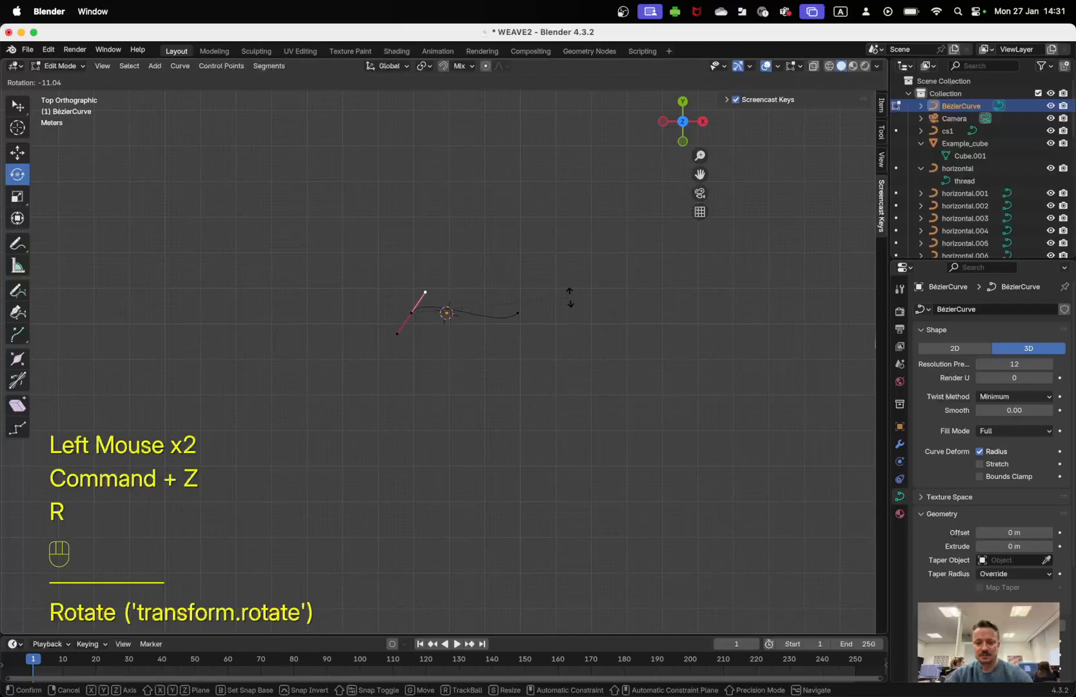
key(KP_4)
key(KP_5)
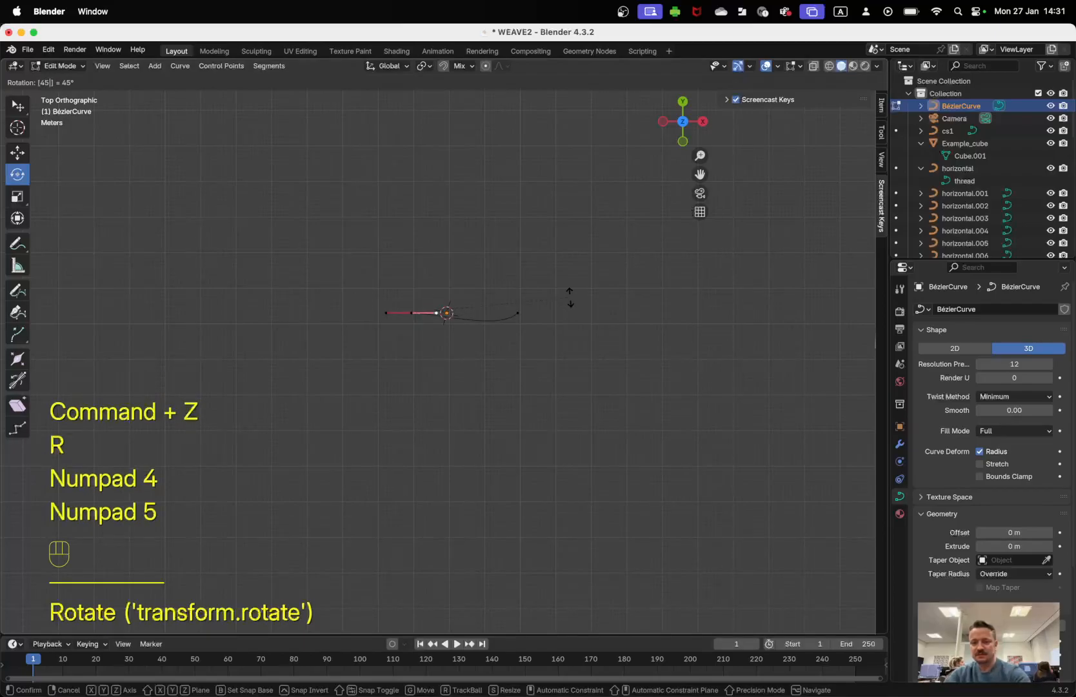
key(KP_Subtract)
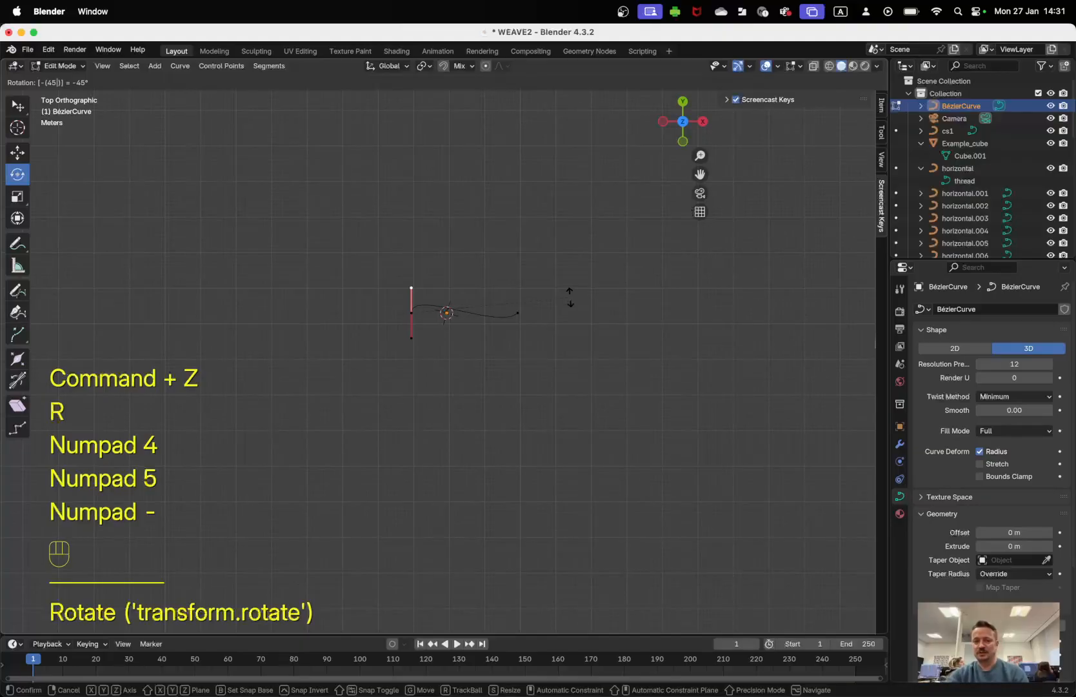
click(569, 296)
- Select the upper handle of the right control point and rotate it by 135°
click(515, 311)
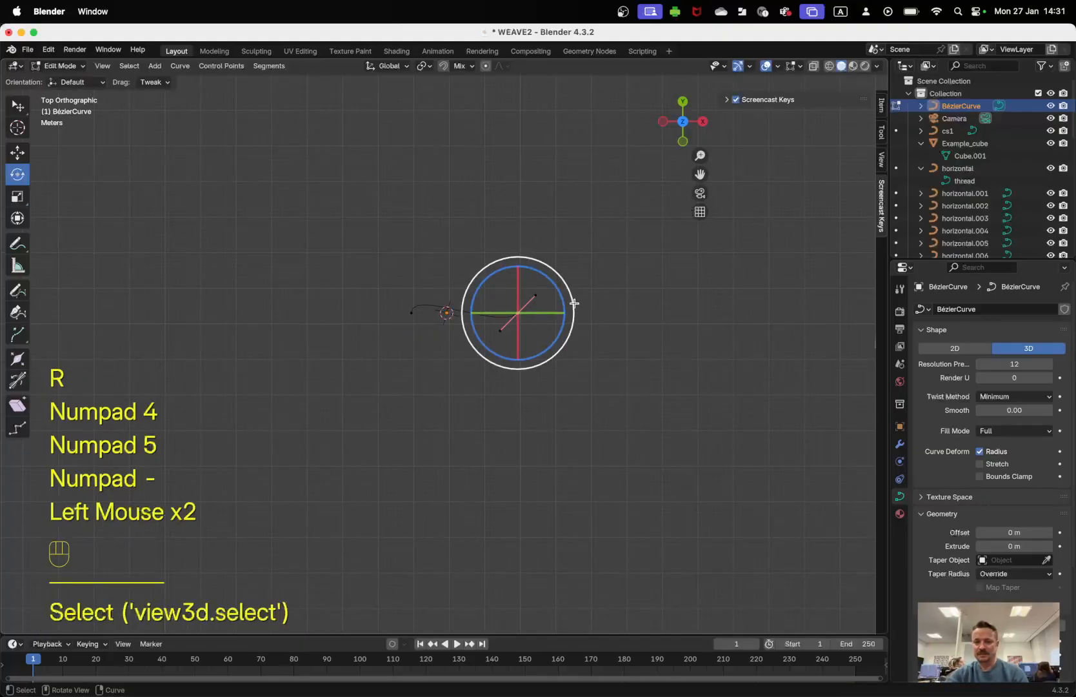
click(544, 293)
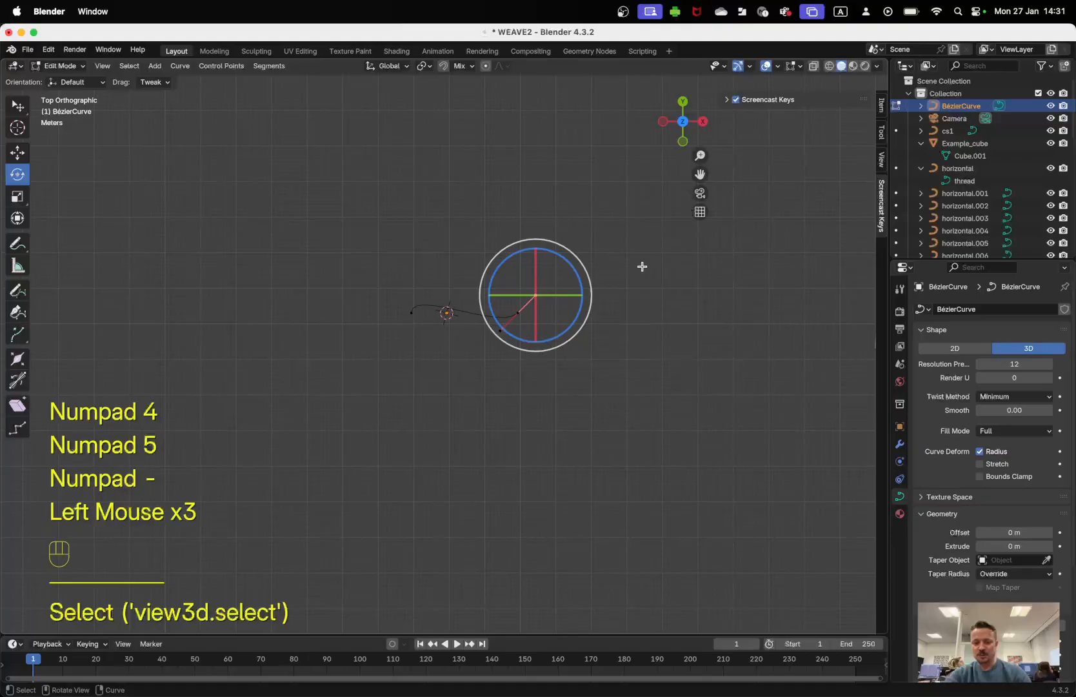
key(r)
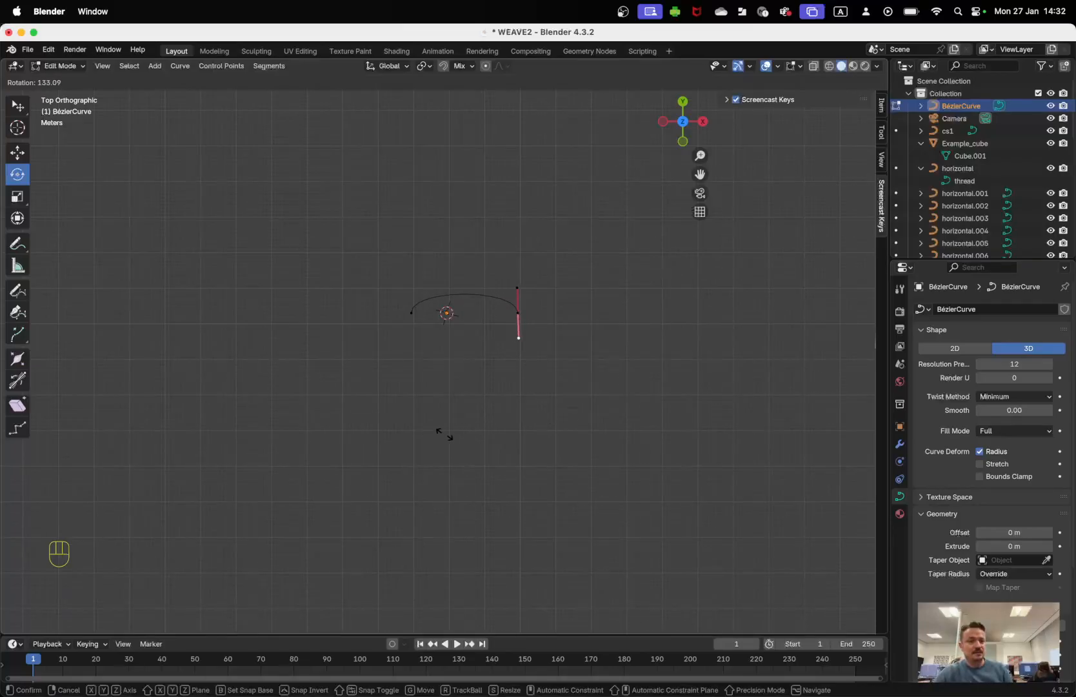
key(KP_1)
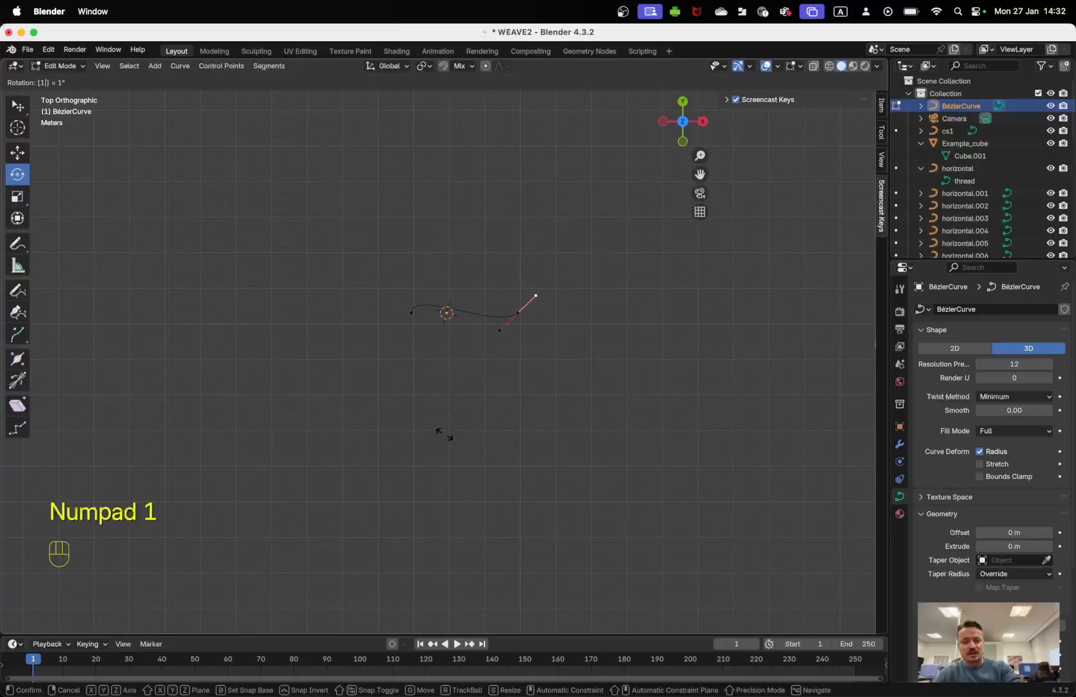
key(KP_3)
key(KP_5)
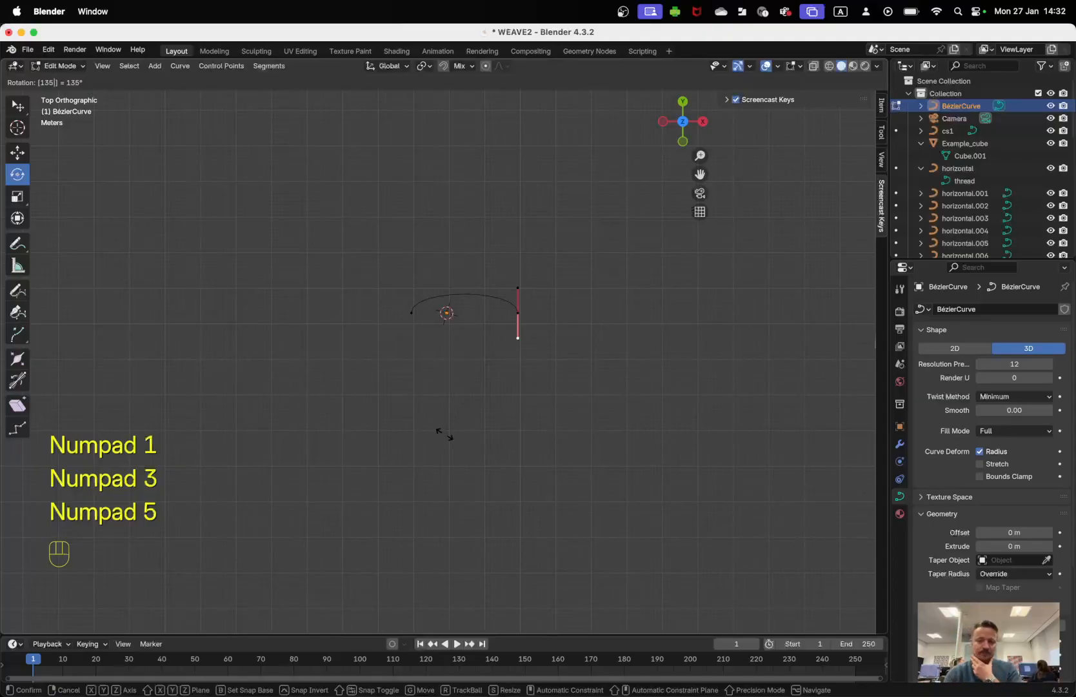
key(Return)
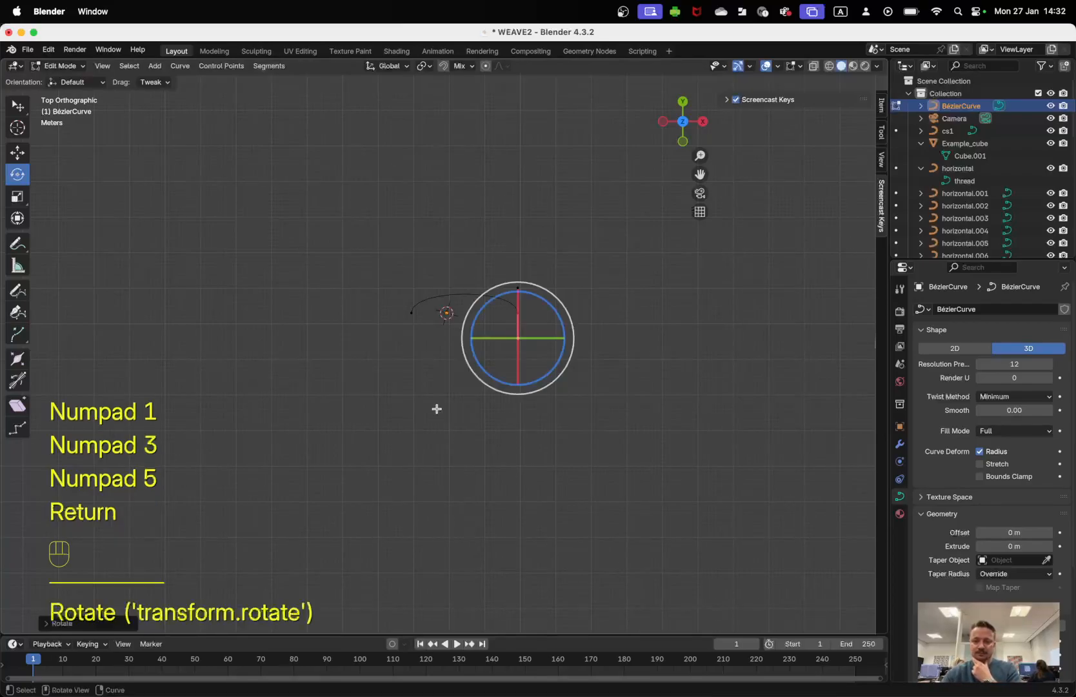
- Select both end control points with their upper handles and try to move them together
click(517, 288)
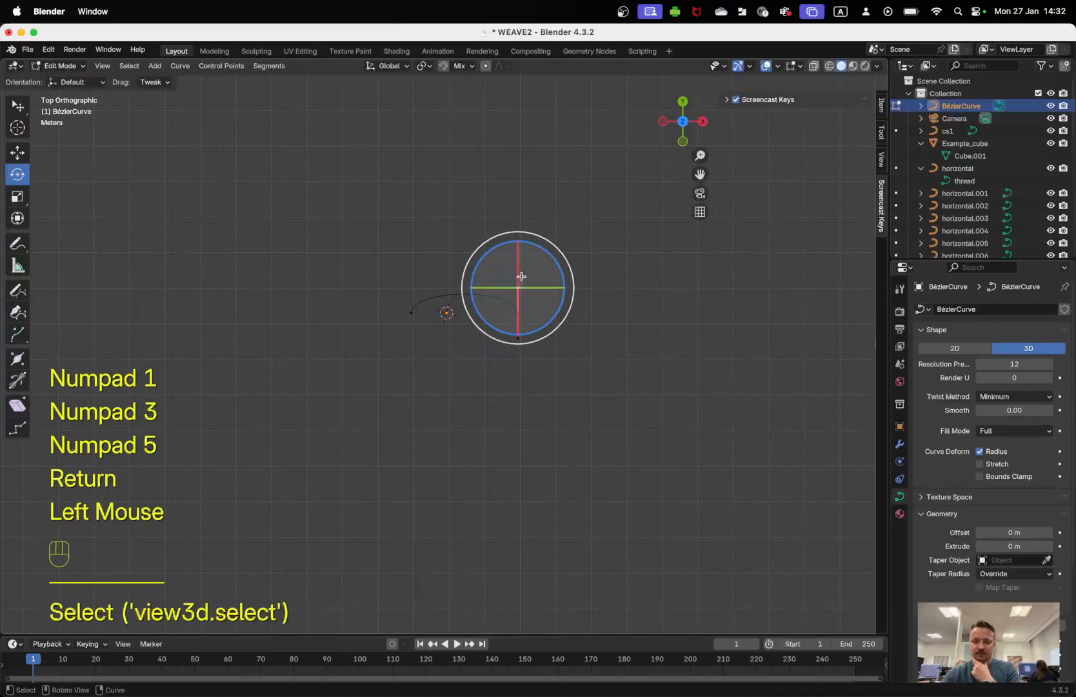
click(411, 308)
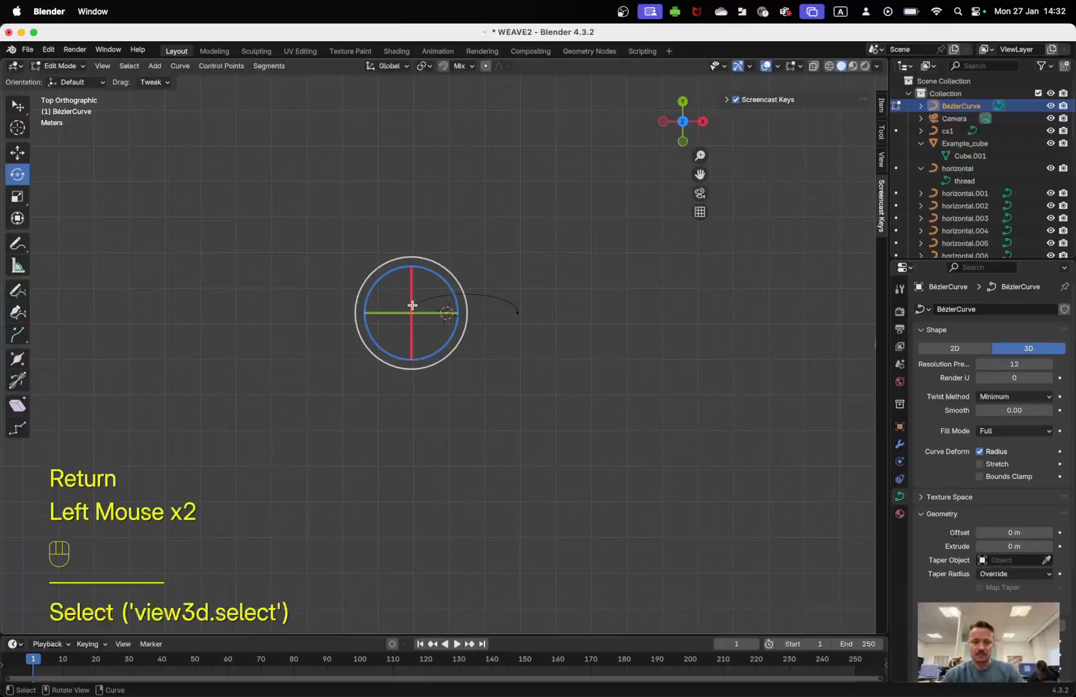
shift+click(514, 313)
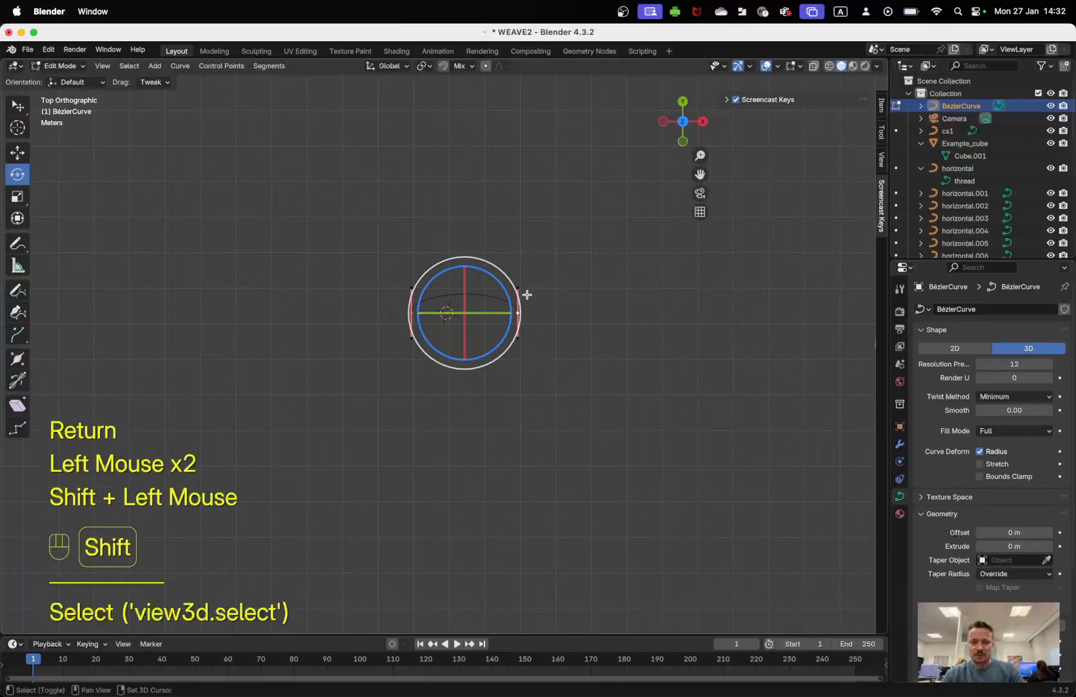
shift+click(518, 287)
shift+click(410, 287)
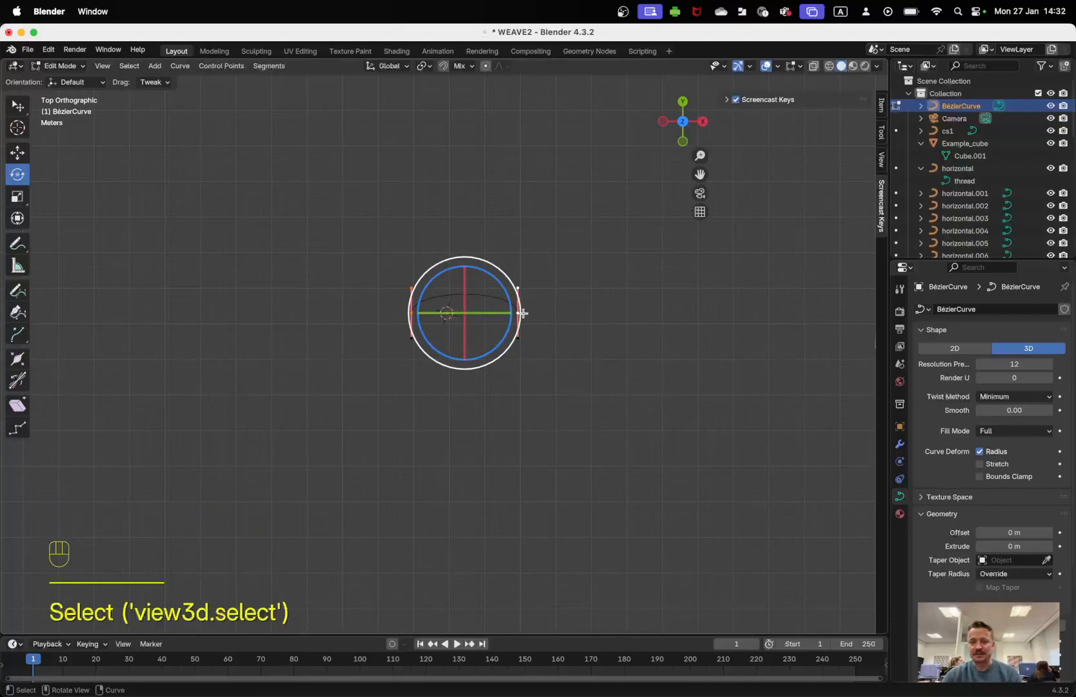
key(g)
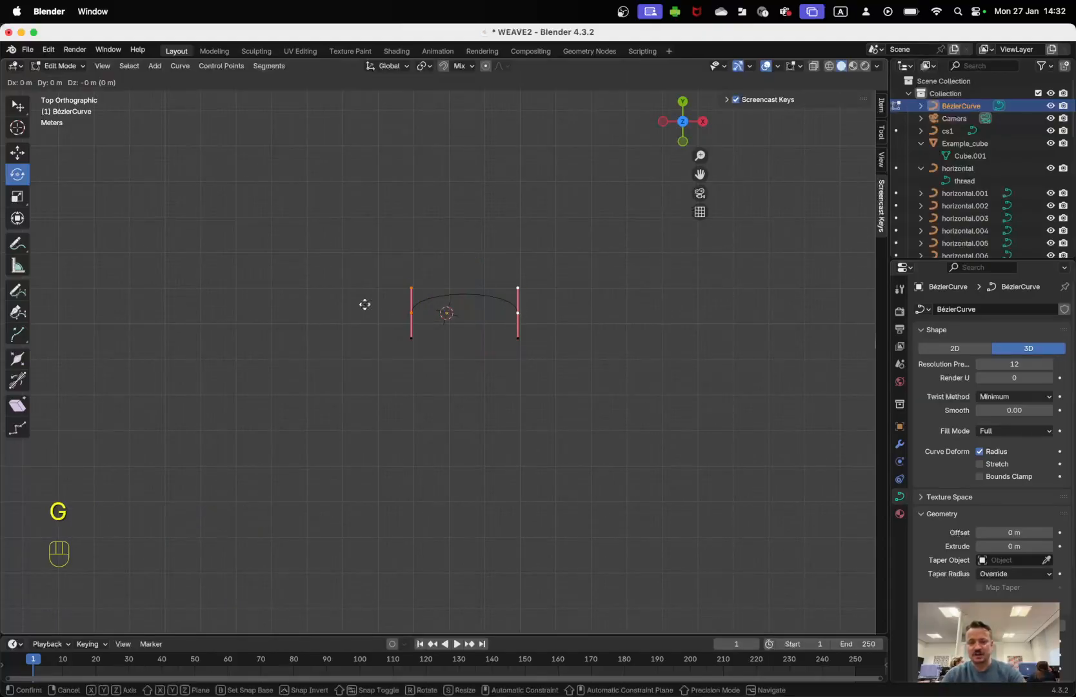
key(Escape)
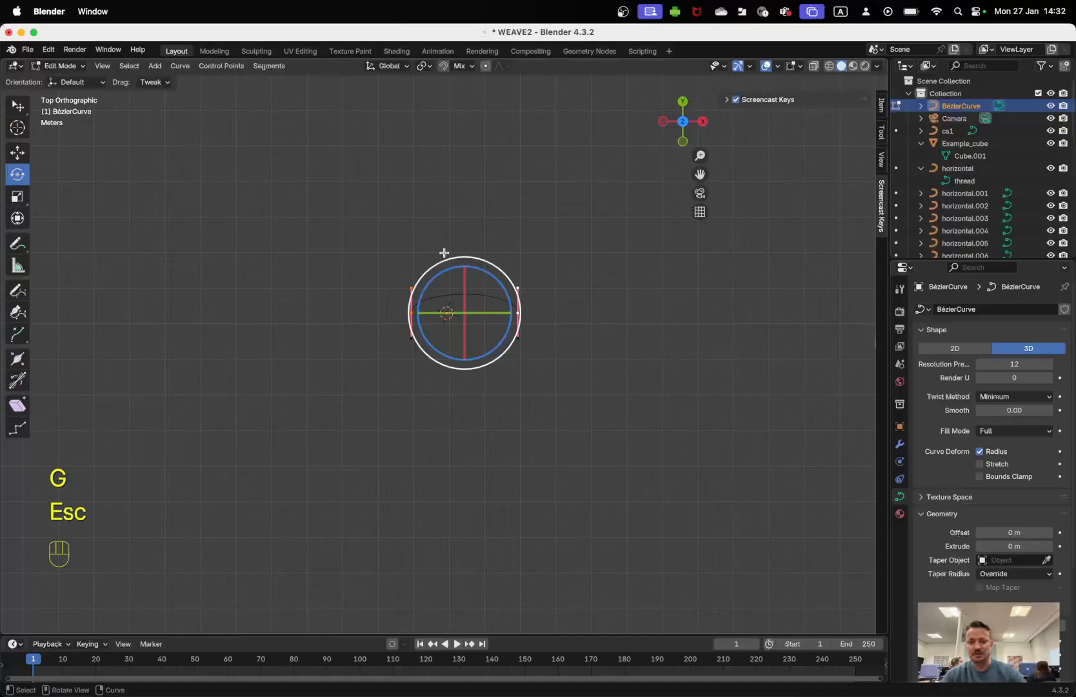
- Select only the left control point's upper handle and move it 3 m along the Y axis
click(409, 290)
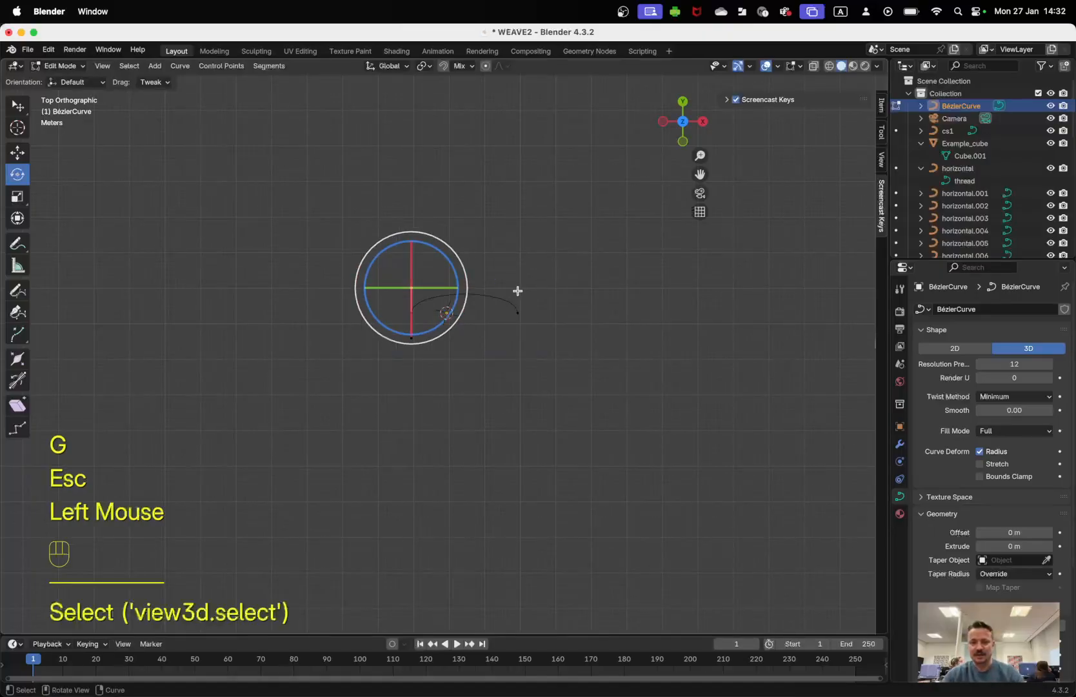
key(g)
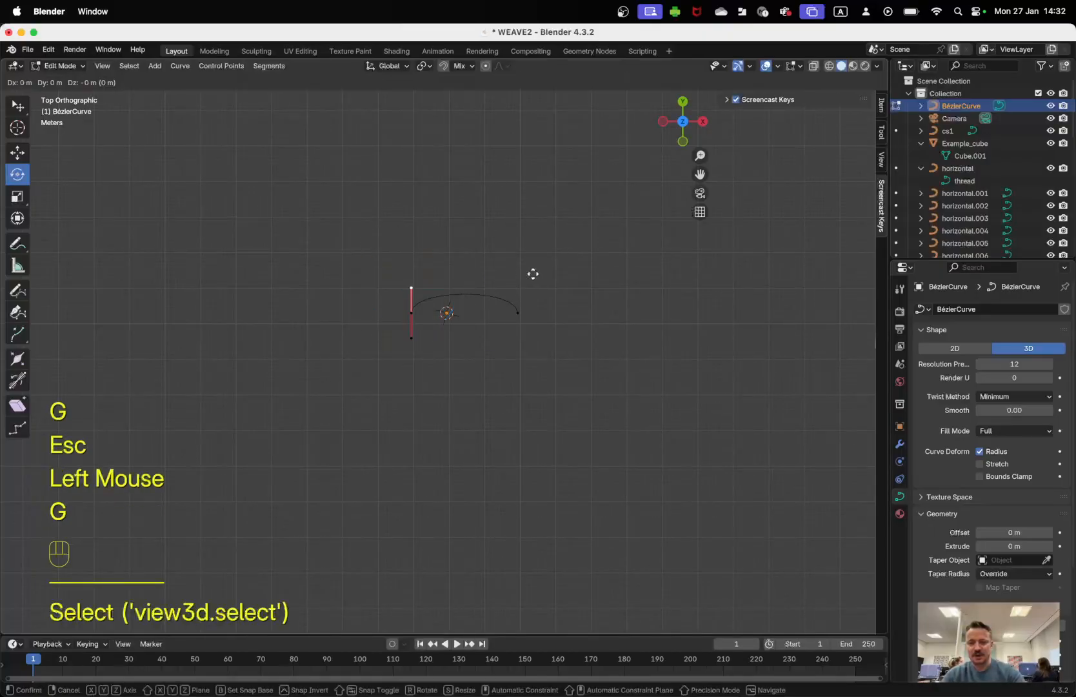
key(y)
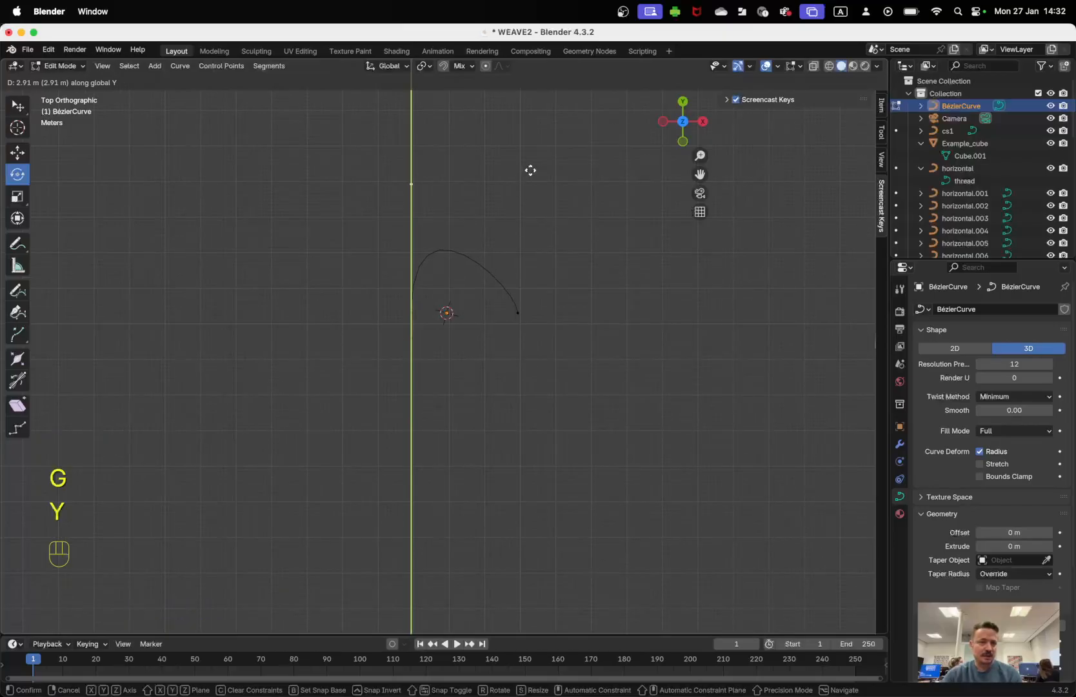
key(KP_3)
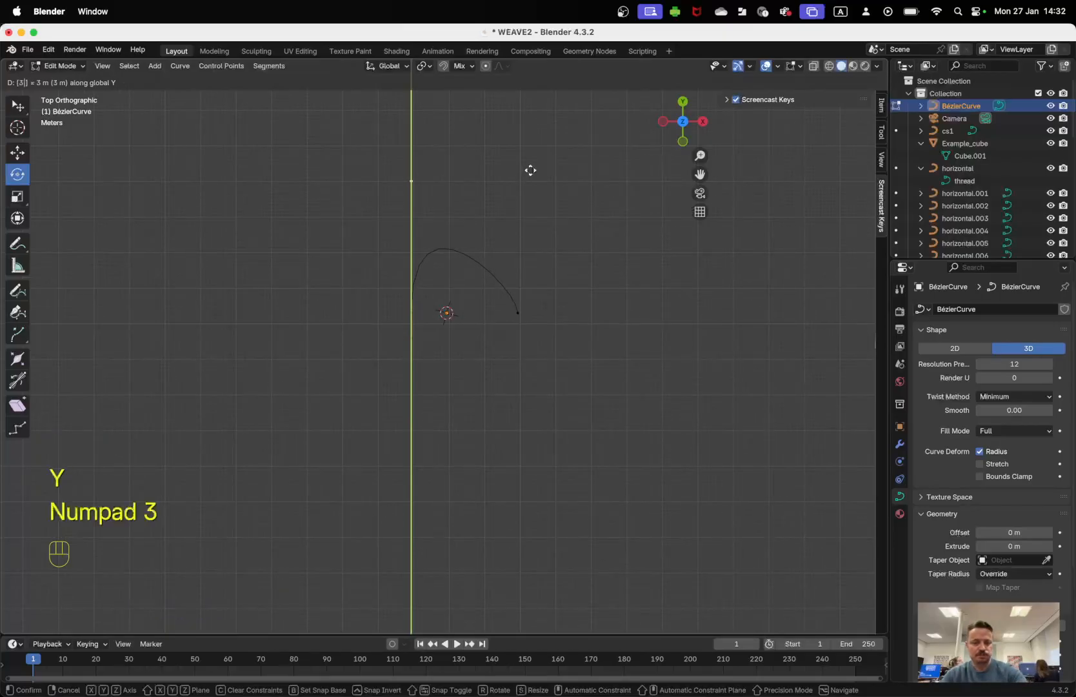
click(530, 170)
- Select the right control point's upper handle and move it 3 m along the Y axis
click(523, 308)
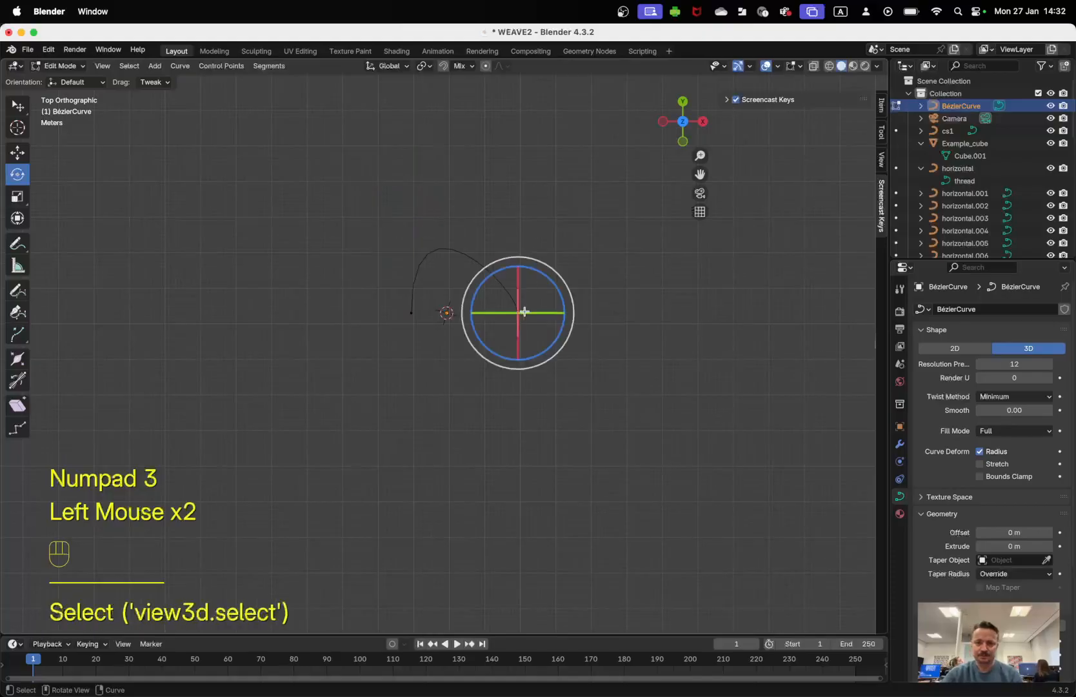
click(529, 286)
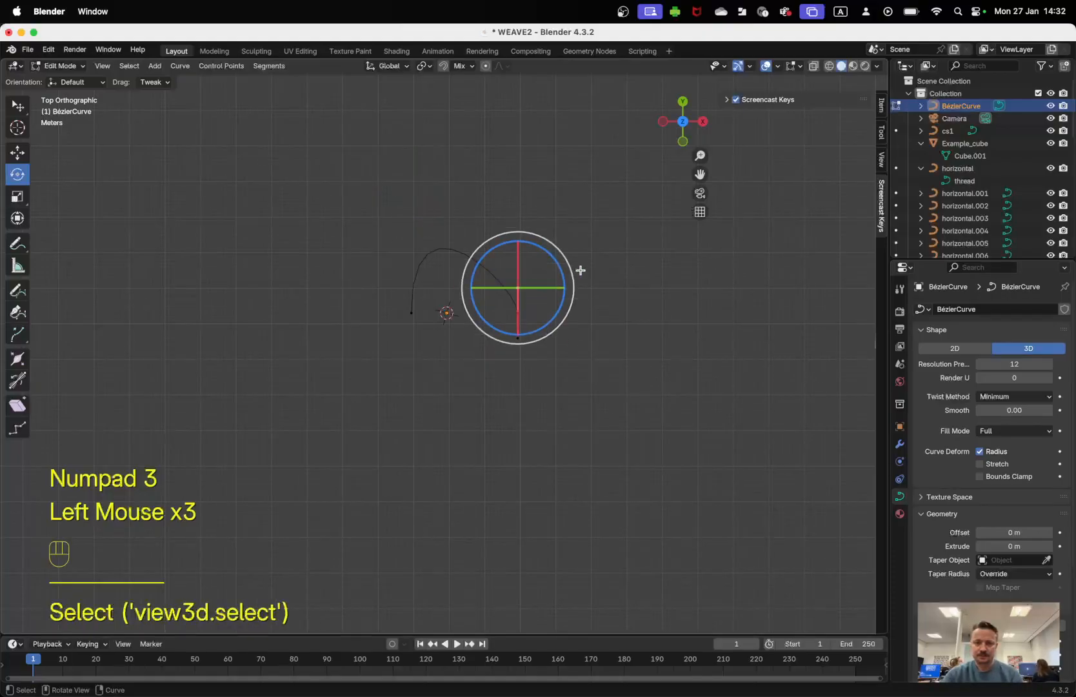
key(g)
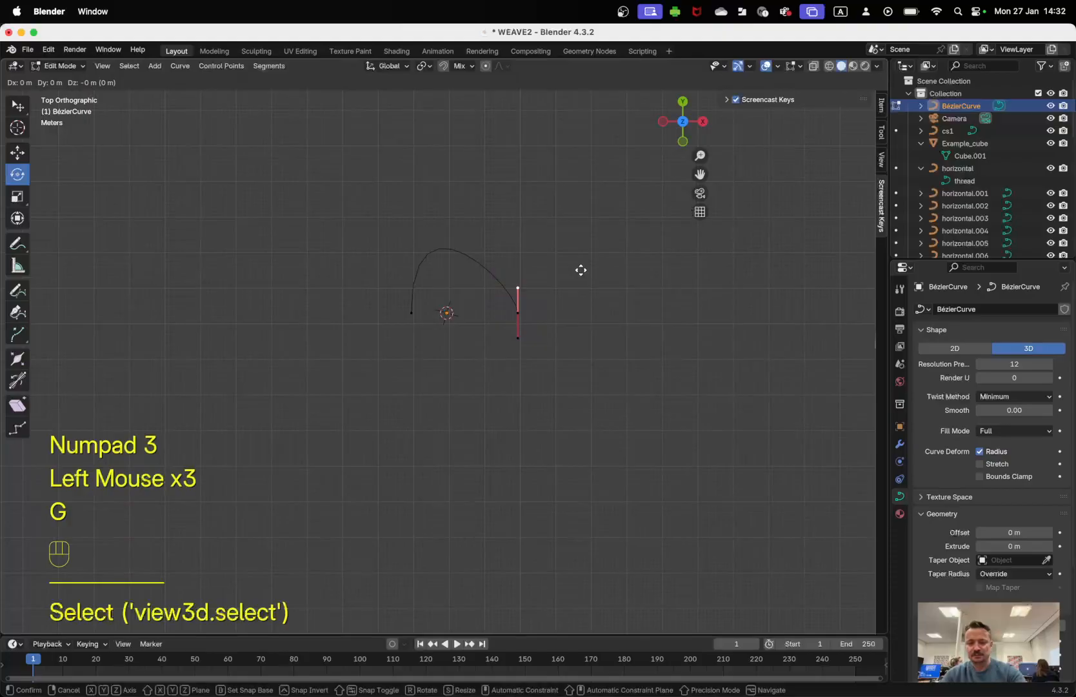
key(y)
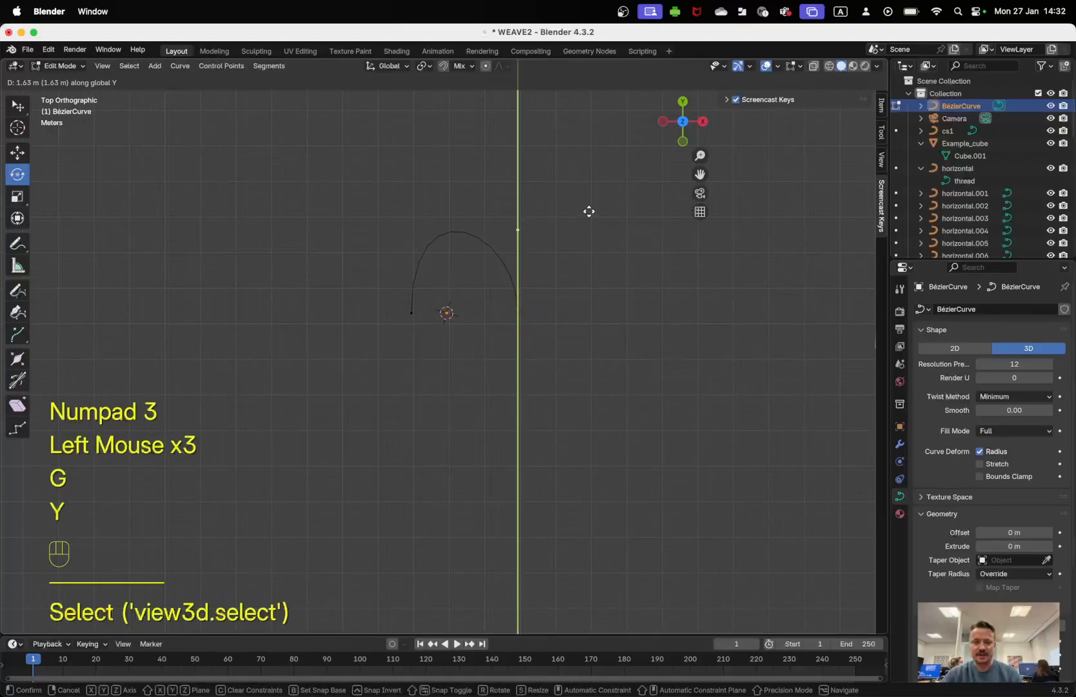
key(KP_3)
click(589, 206)
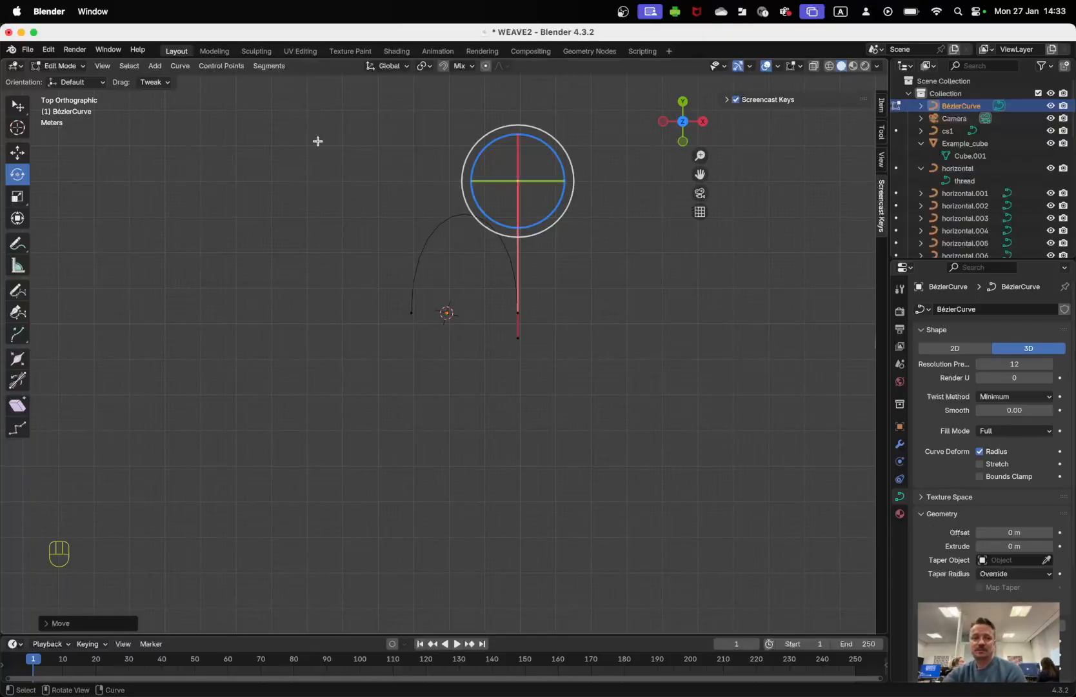
- Undo both 3 m handle moves and the selections between them, back to the low arch
click(47, 51)
click(57, 64)
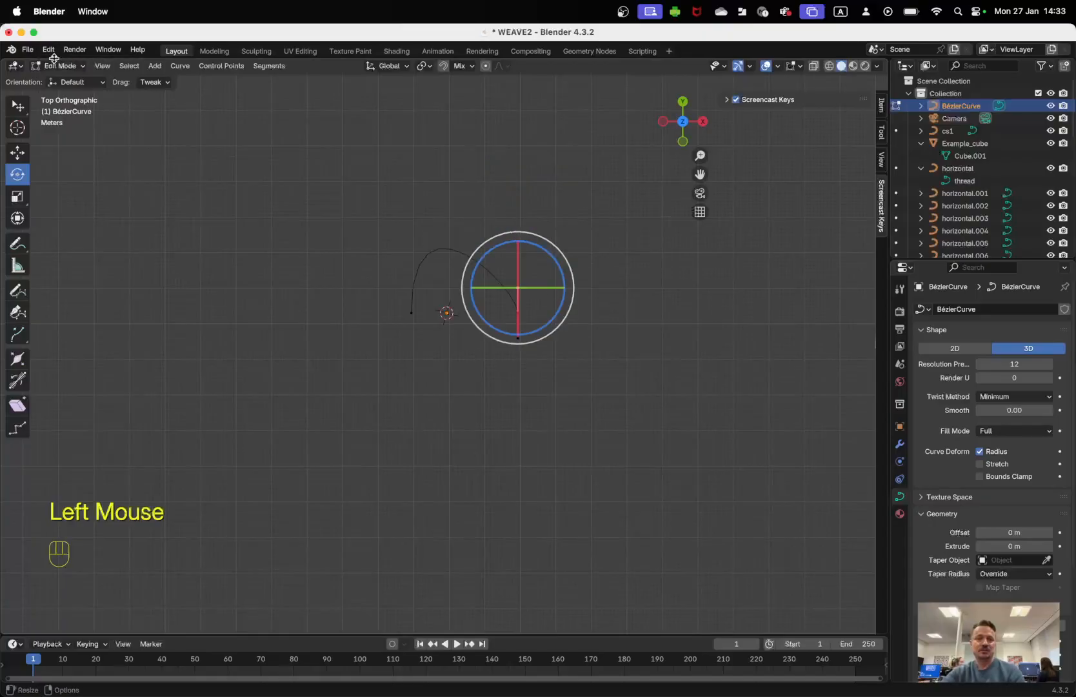
click(49, 51)
click(51, 64)
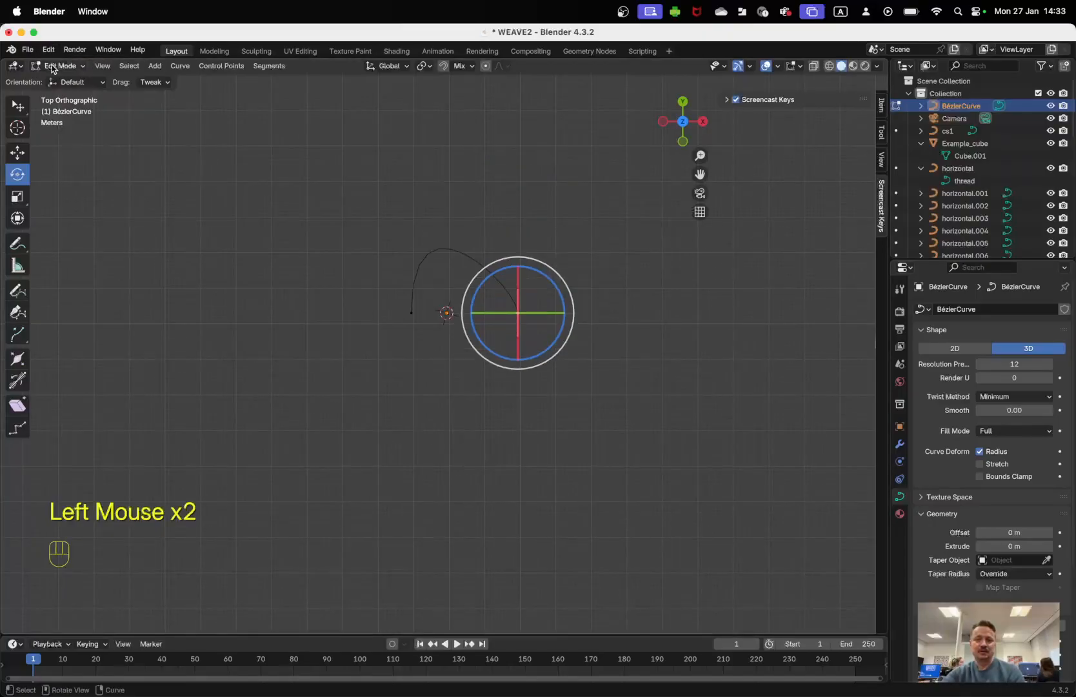
click(49, 50)
click(51, 64)
click(50, 50)
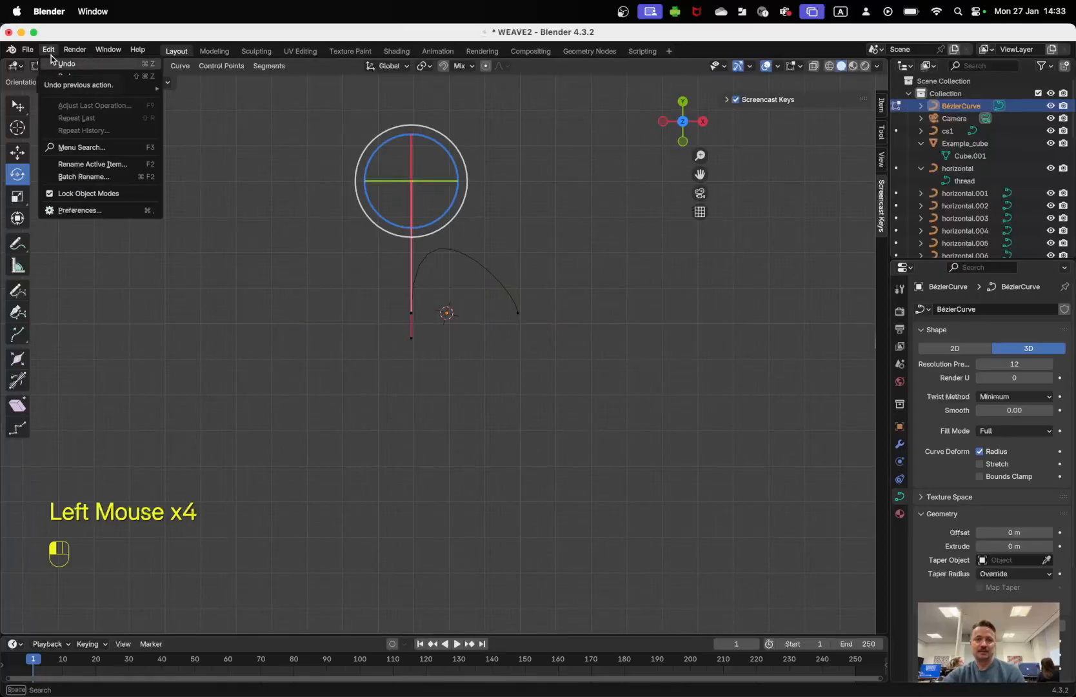
click(51, 62)
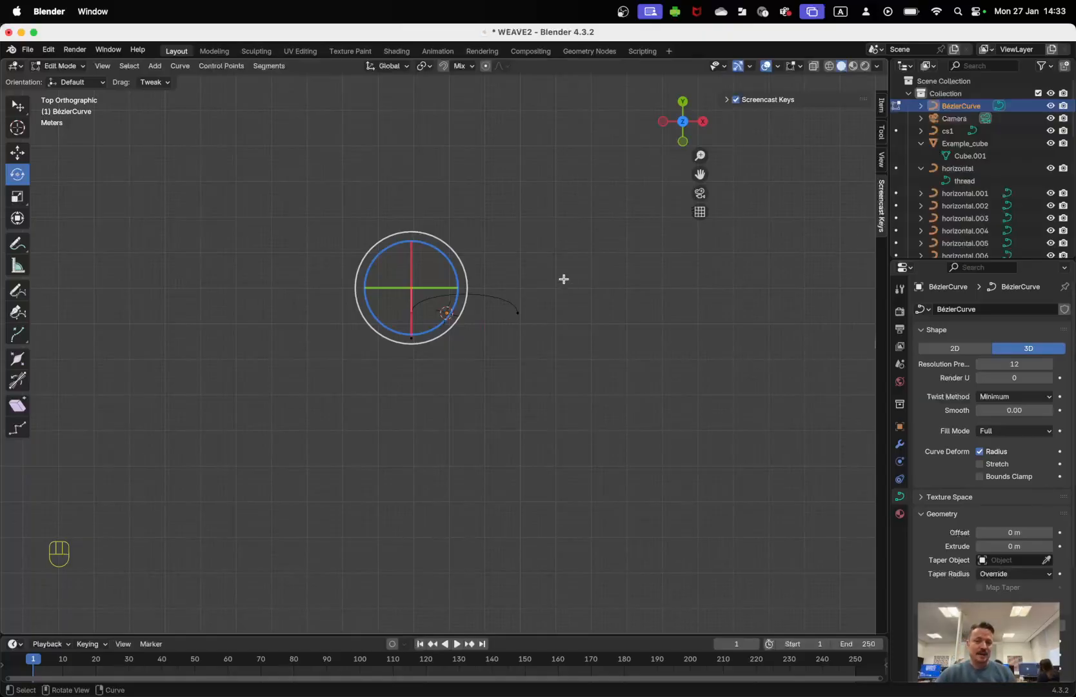
- Move the left control point's upper handle 2 m along the Y axis
key(g)
key(y)
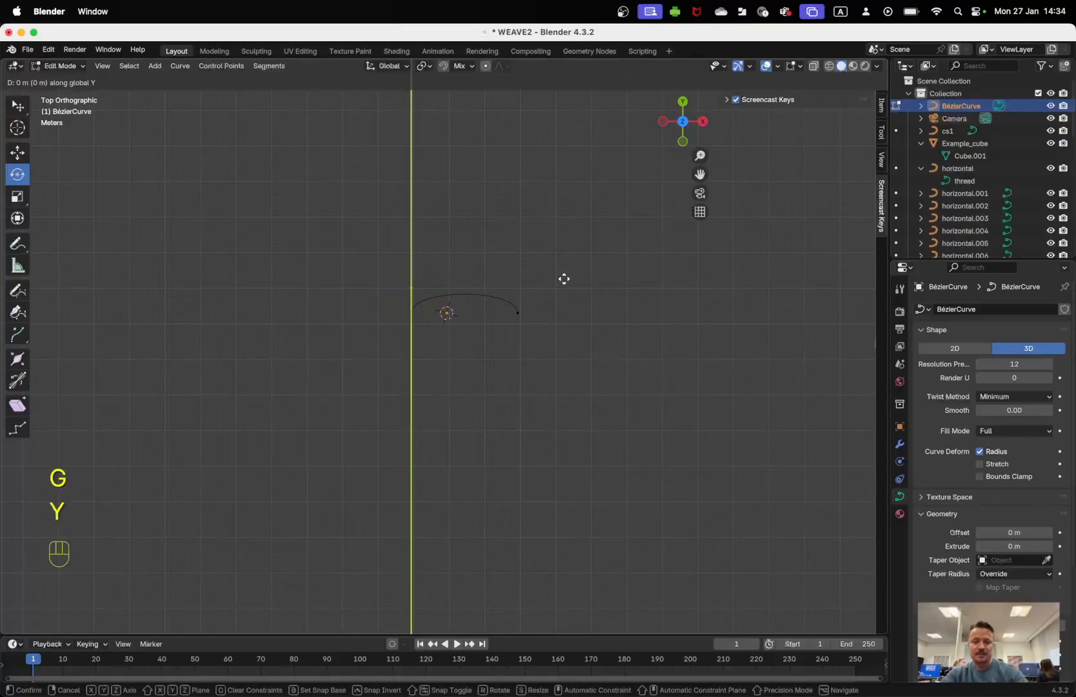
key(KP_2)
click(564, 279)
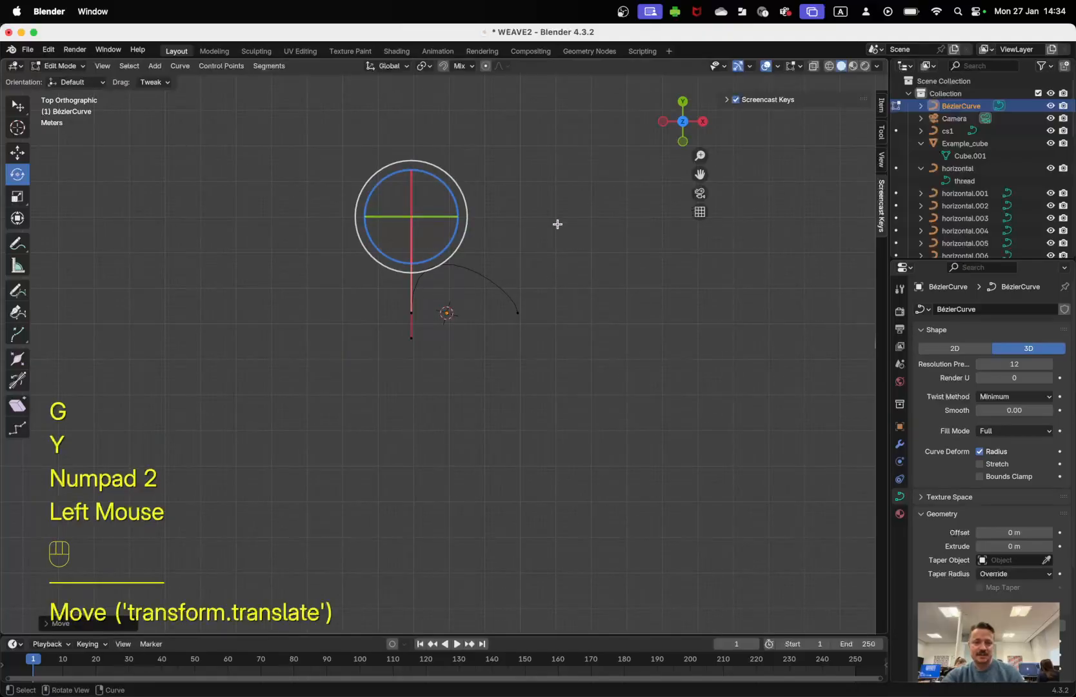
- Select the right control point's upper handle and move it 2 m along the Y axis
click(519, 315)
click(523, 286)
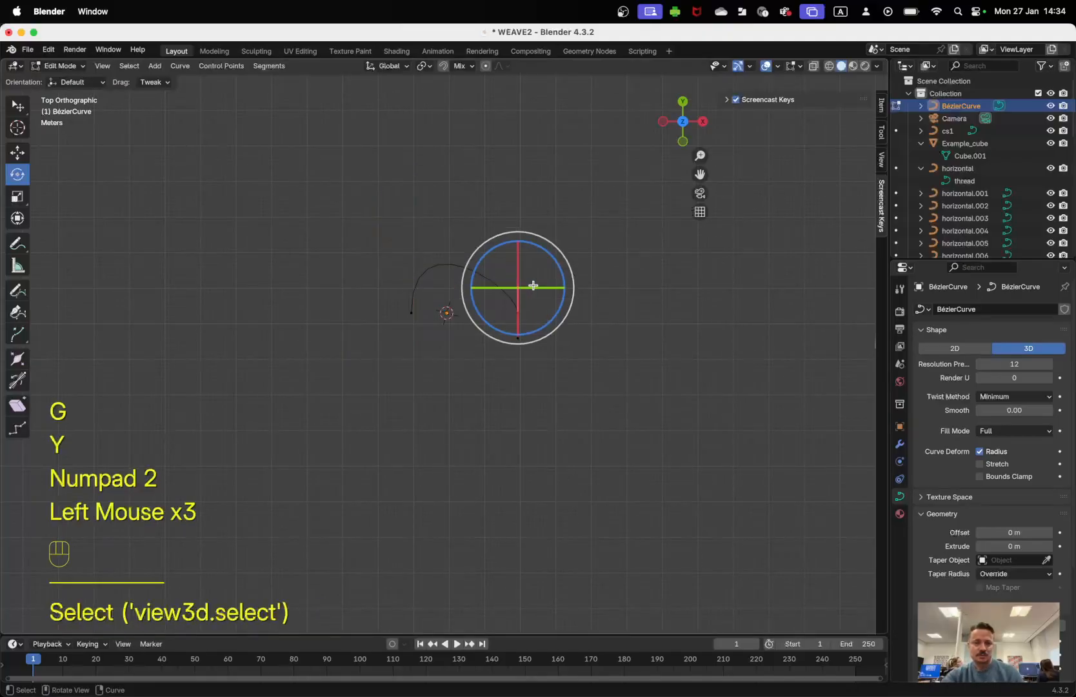
key(g)
key(y)
key(KP_2)
click(609, 323)
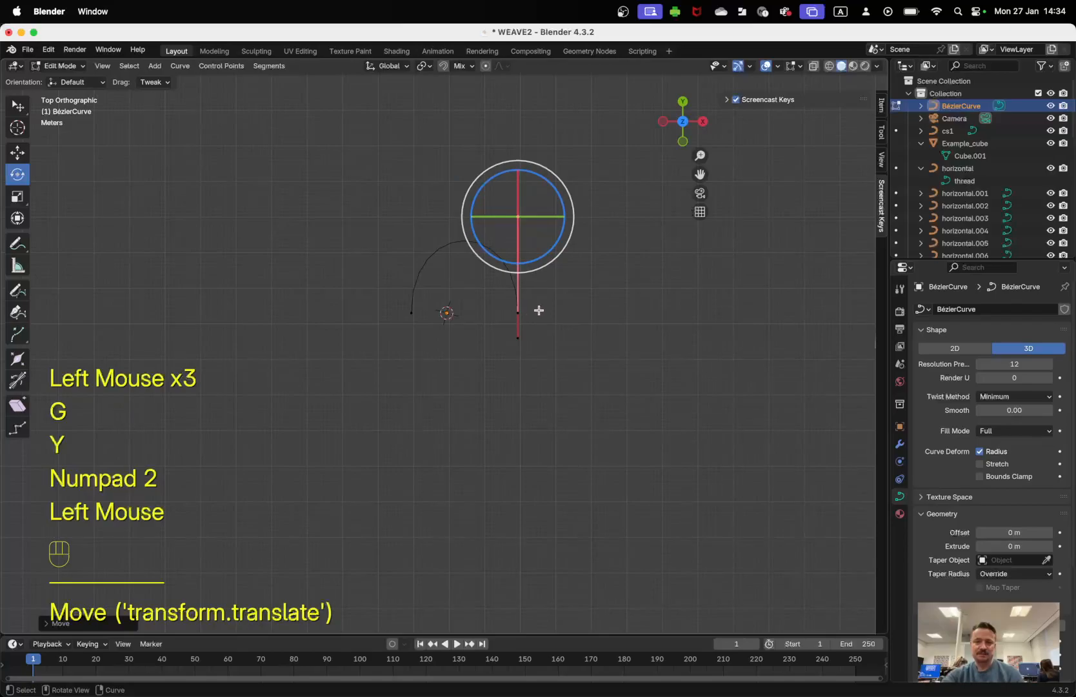
- Select the whole arch and duplicate it, placing the copy about 4.8 m along X and -2.6 m along Y
key(a)
key(a)
key(a)
key(a)
key(a)
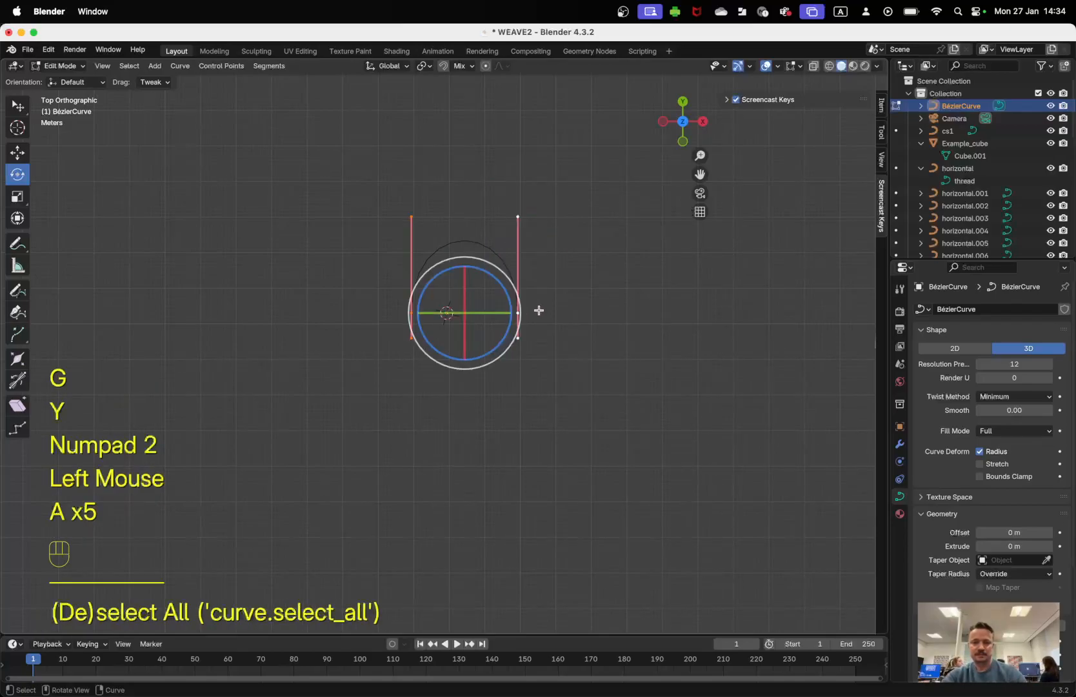
key(a)
key(a)
key(a)
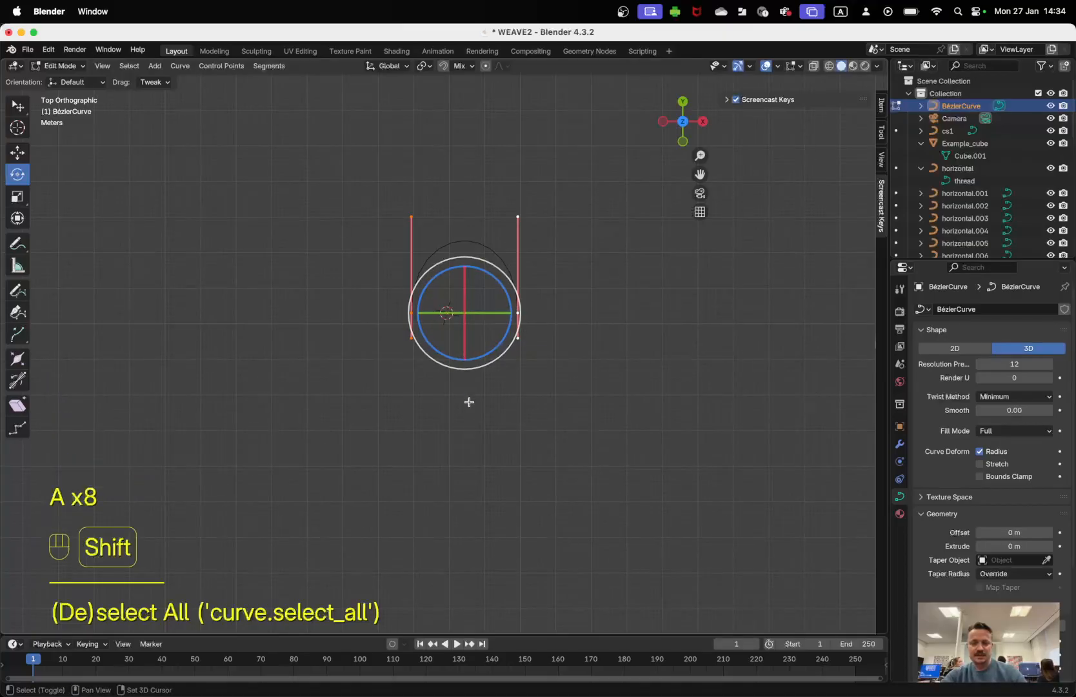
key(shift+d)
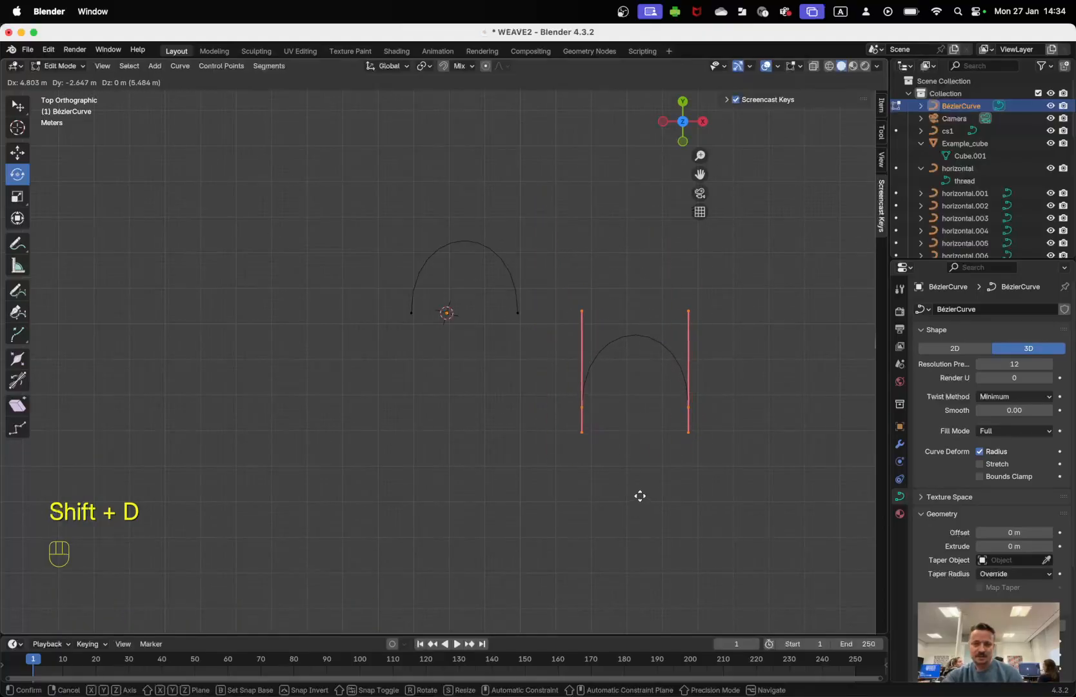
click(639, 497)
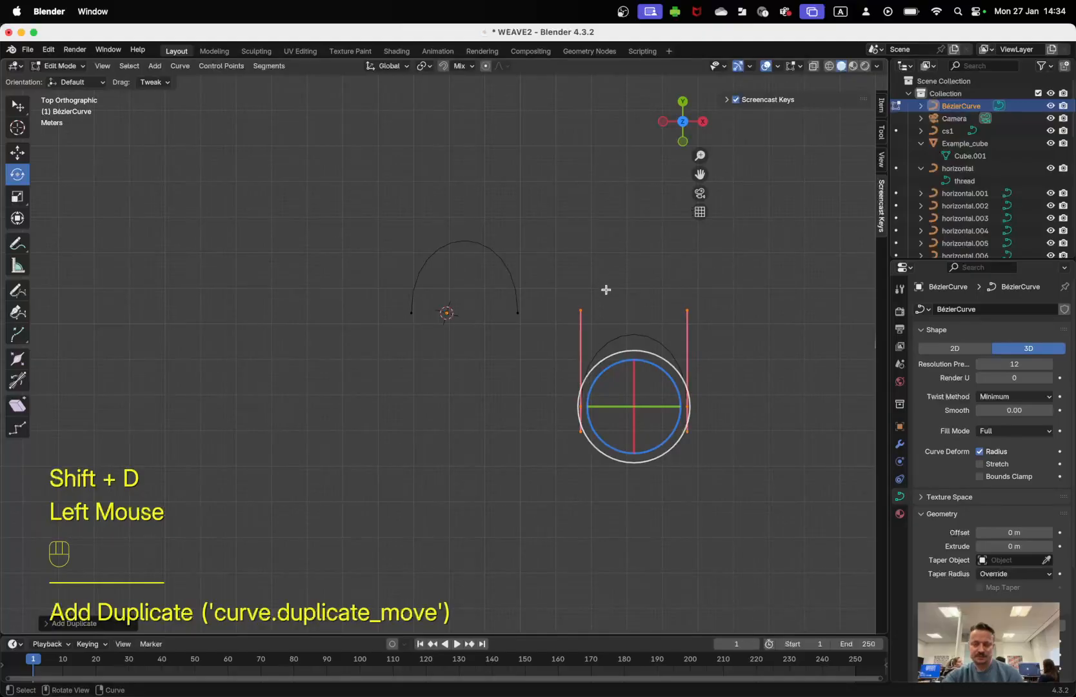
- Rotate the duplicated arch 180 degrees so it opens upward
key(r)
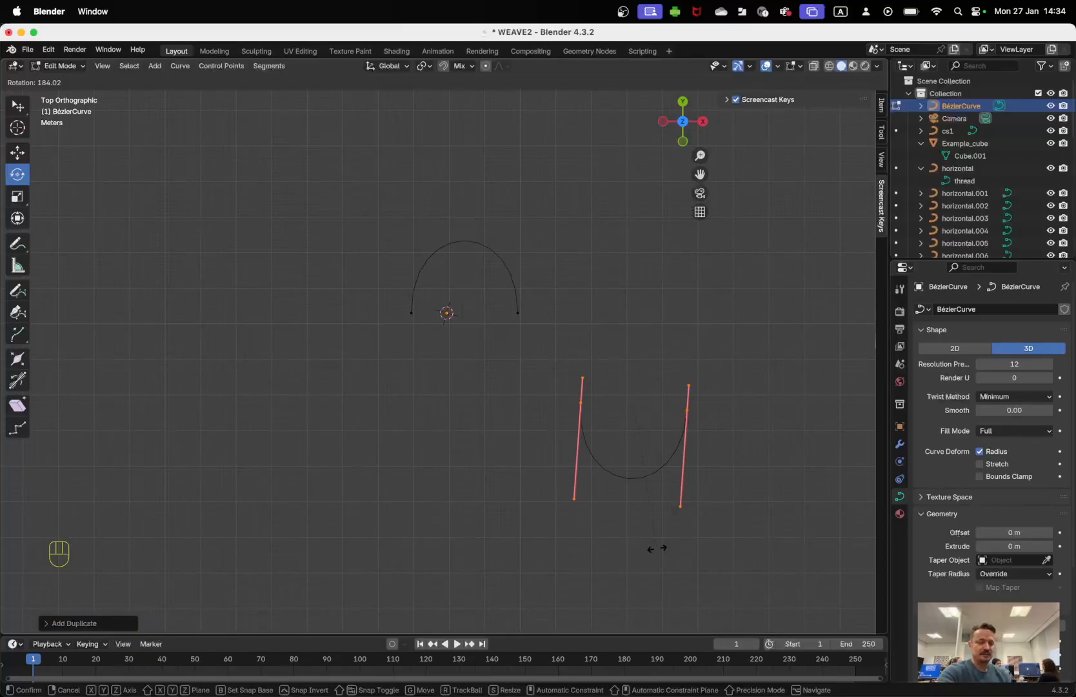
key(KP_1)
key(KP_8)
key(KP_0)
key(Return)
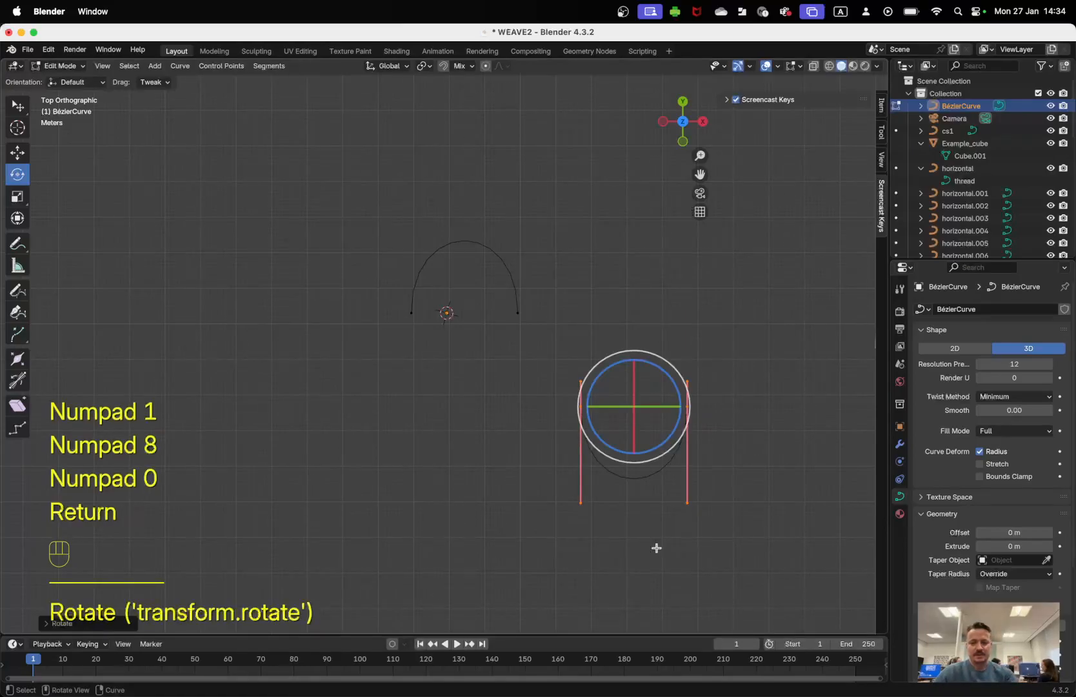
- Clear the curve selection and box-select the whole inverted arch, including its handles
key(a)
key(a)
key(a)
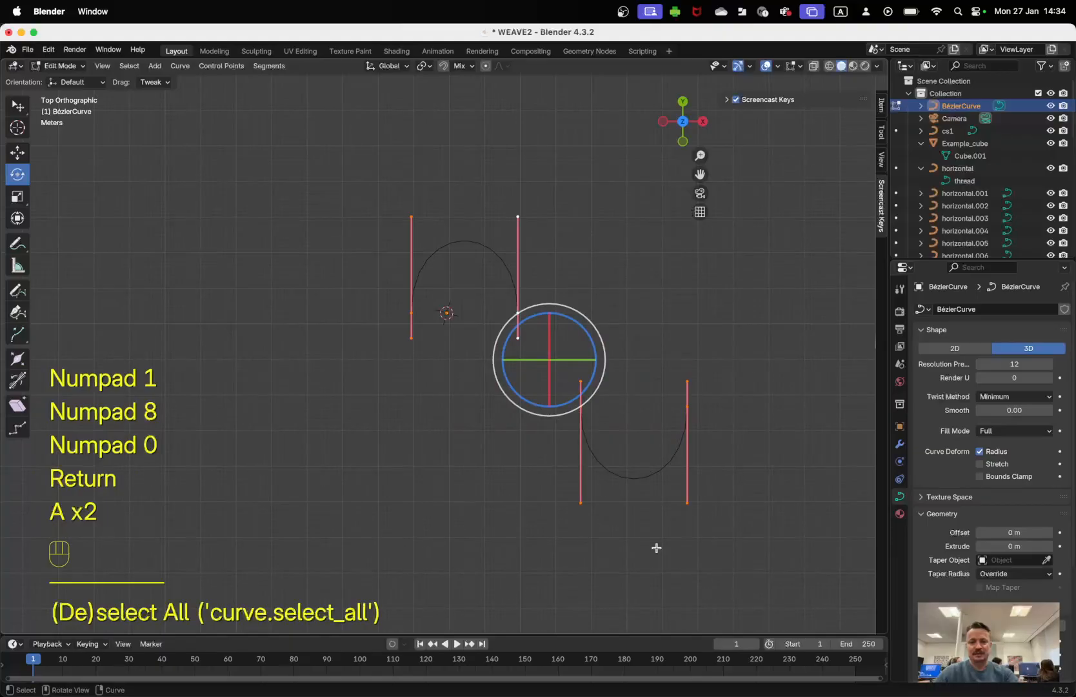
key(a)
key(a)
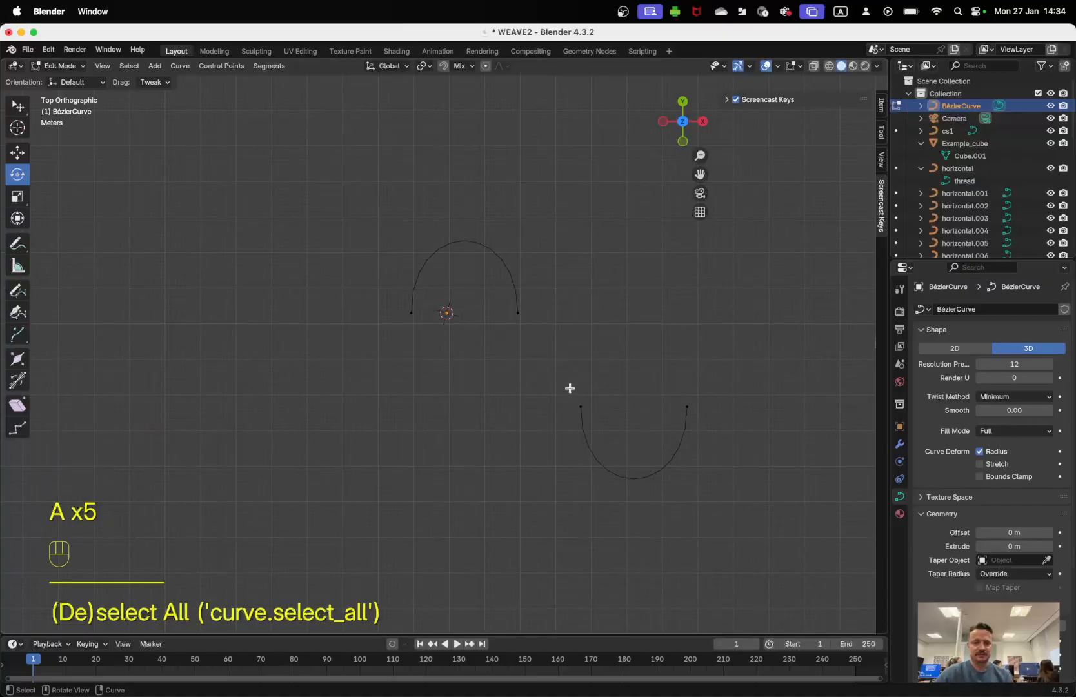
click(23, 112)
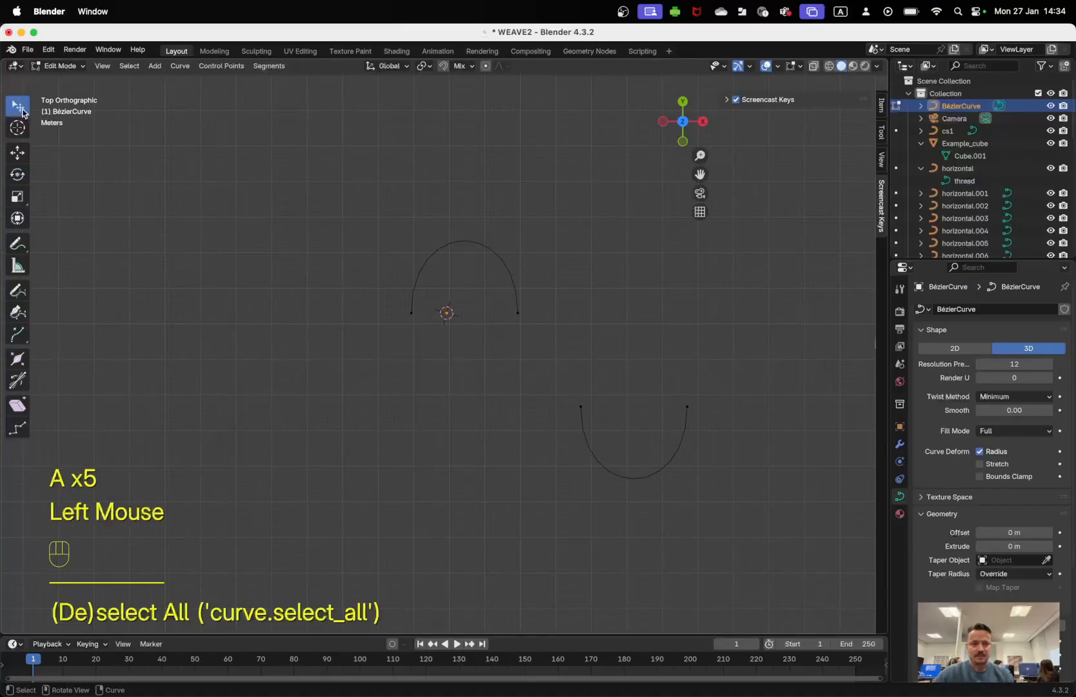
click(542, 353)
key(b)
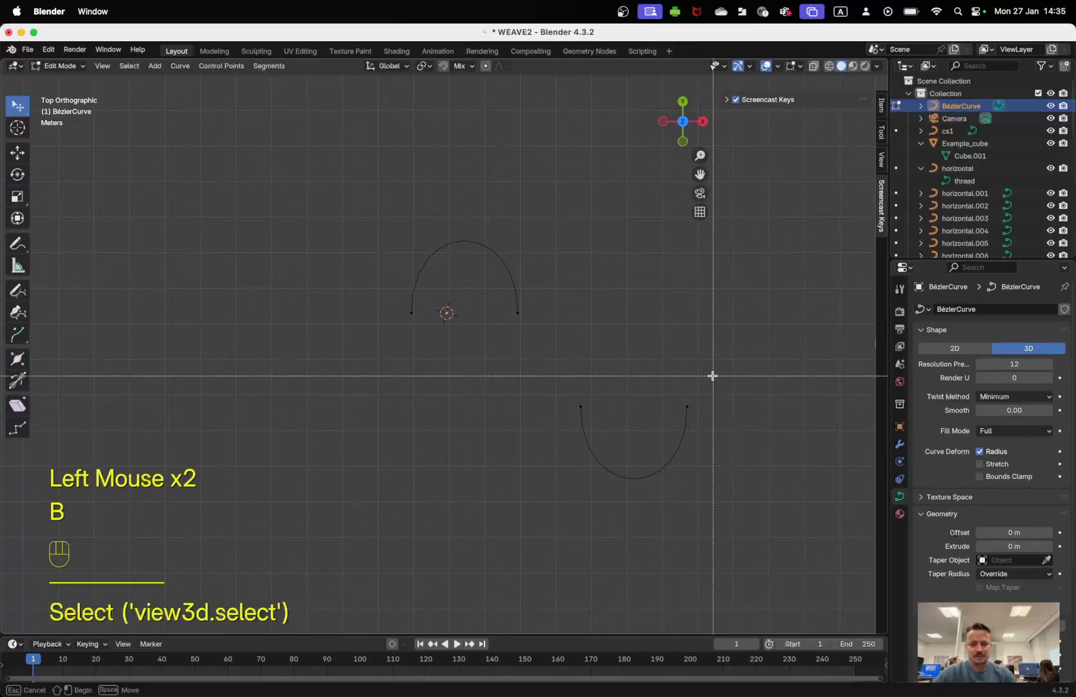
drag(714, 364, 530, 498)
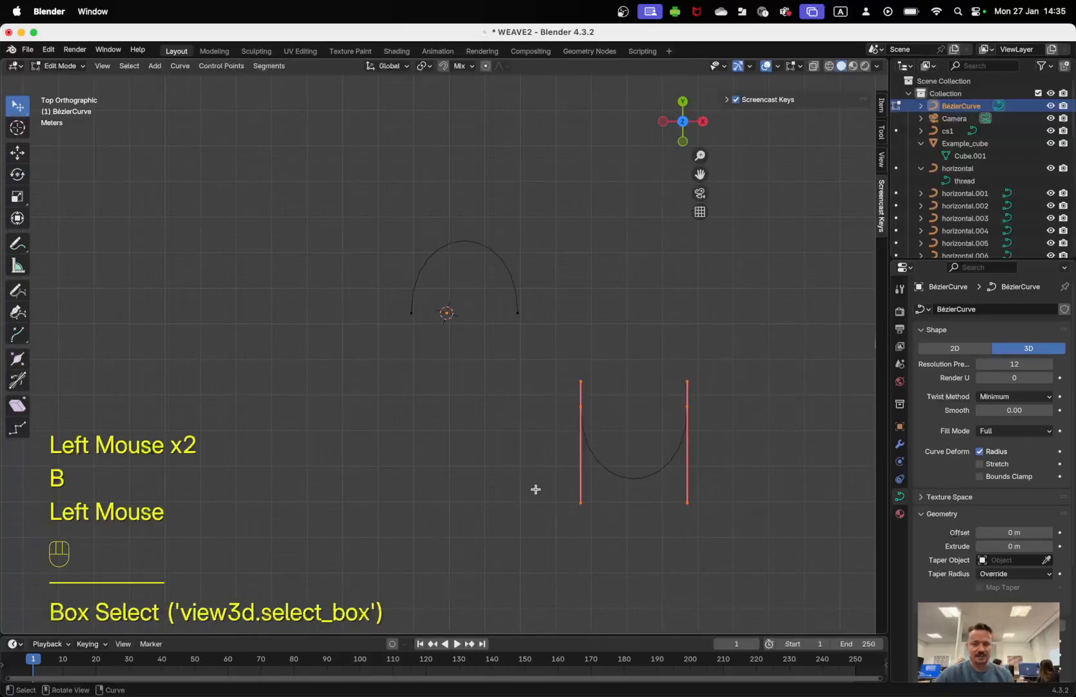
- Select only the two end control points of the inverted arch, without their handles
click(19, 108)
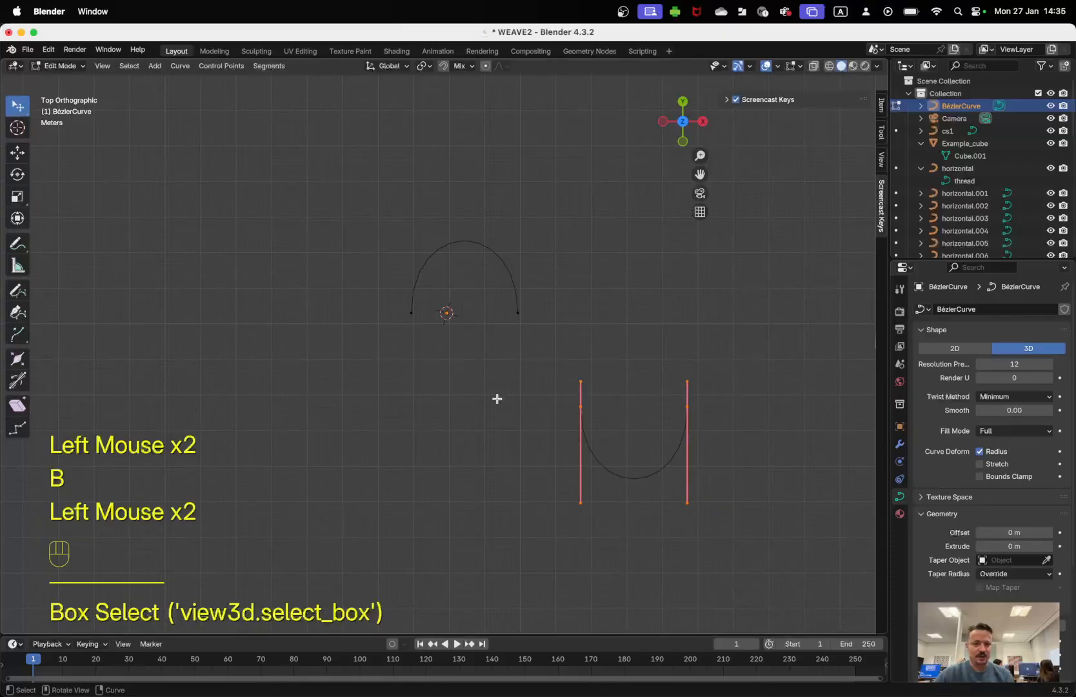
click(584, 404)
shift+click(689, 411)
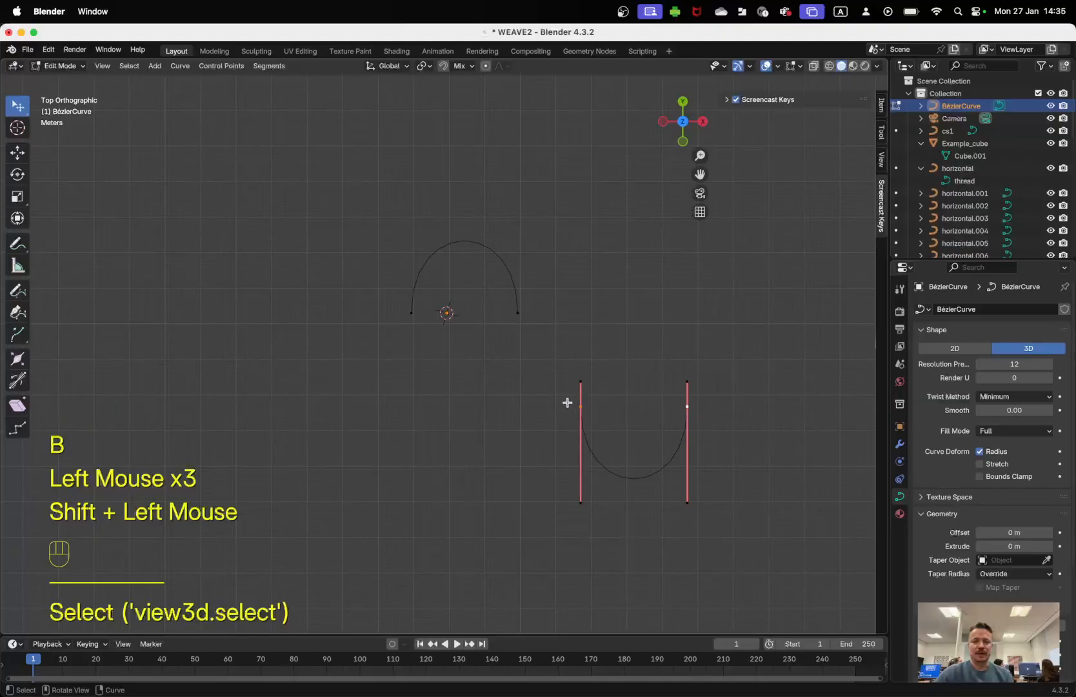
- Annotate the inverted arch with an arrow to its left end, an arrow to the upper arch's right end and an outline around it
click(12, 246)
drag(469, 410, 563, 412)
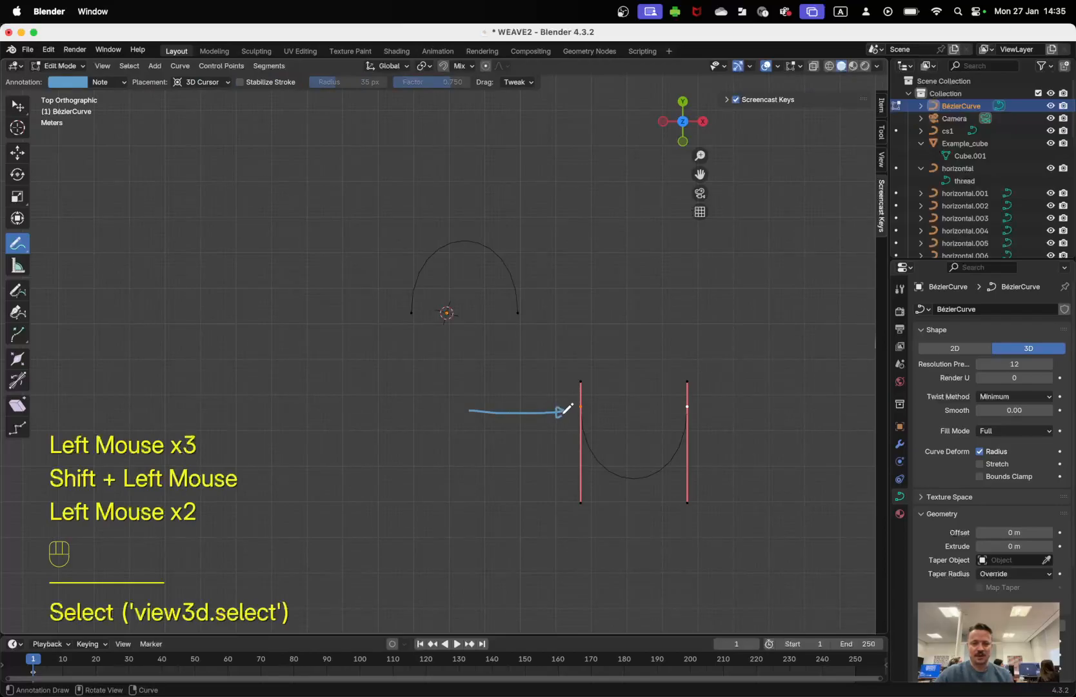
drag(574, 401, 525, 323)
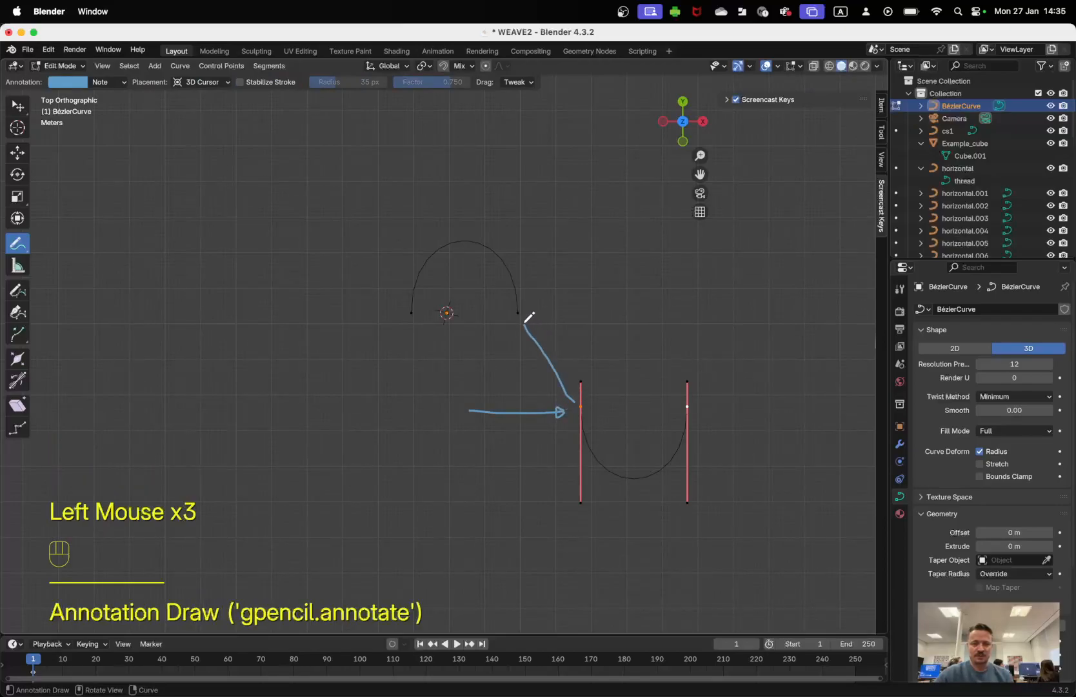
mouse_move(715, 362)
mouse_down()
mouse_move(639, 354)
mouse_move(560, 483)
mouse_move(741, 457)
mouse_move(714, 338)
mouse_up()
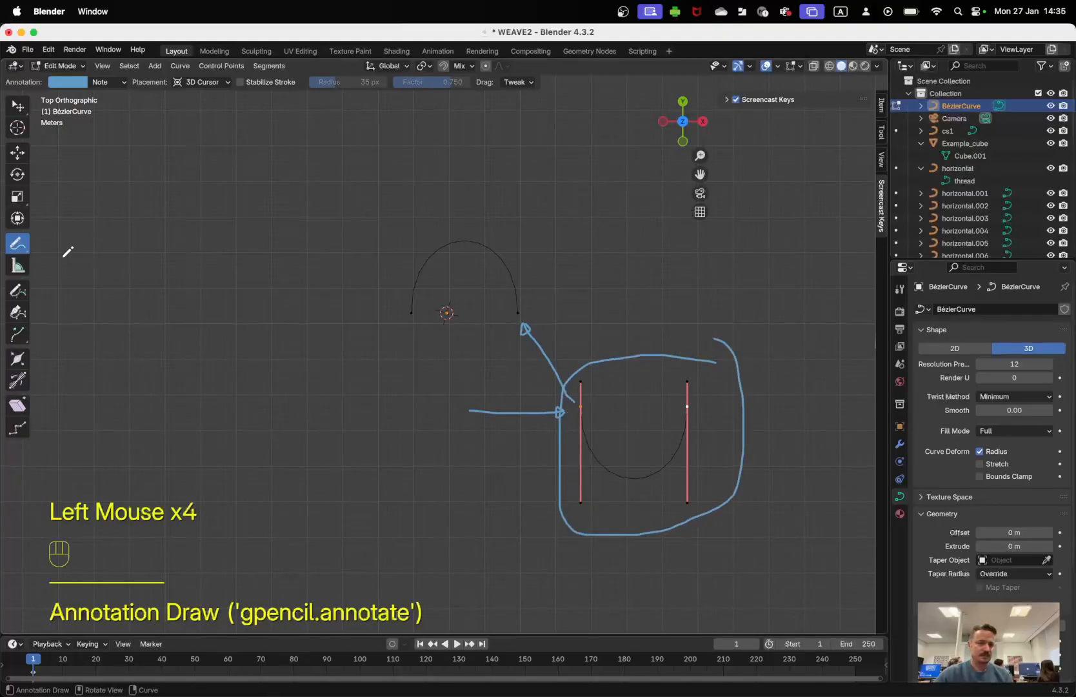
click(18, 265)
drag(514, 317, 463, 368)
key(super+z)
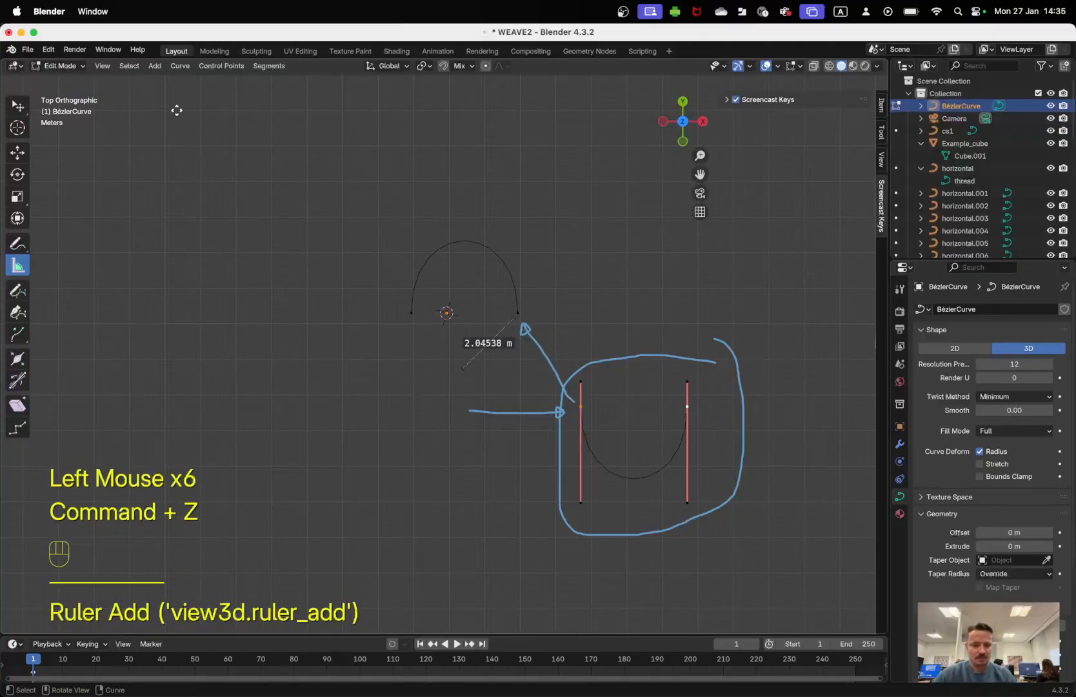
- Erase the annotation strokes around the two arches and return to the selection tool
click(18, 243)
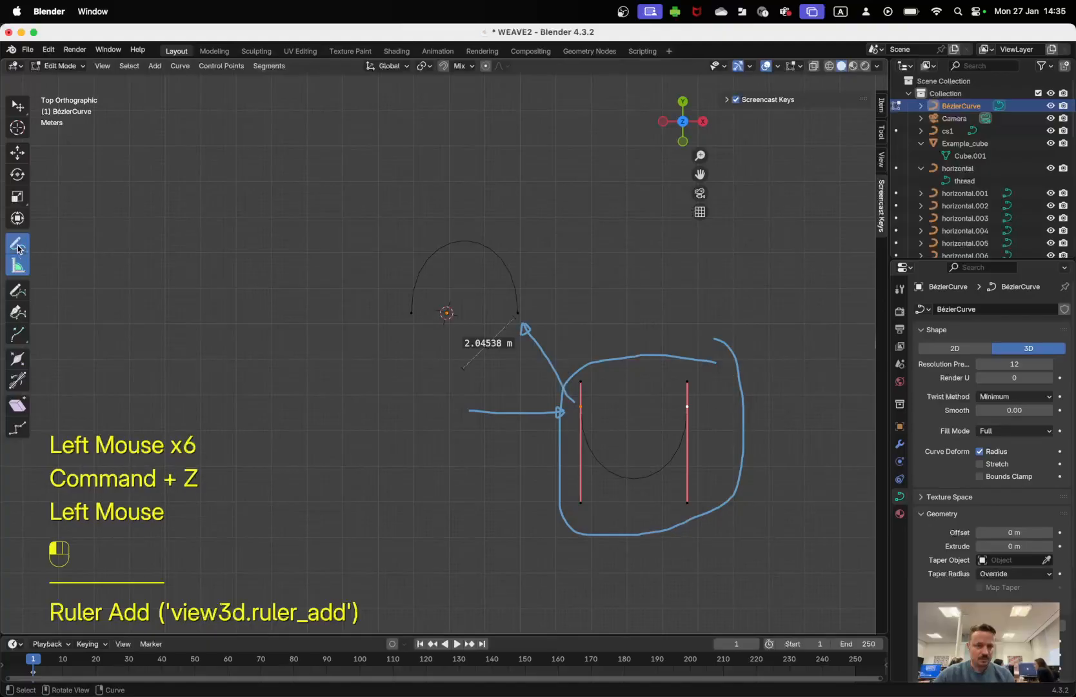
mouse_move(533, 315)
mouse_down()
mouse_move(589, 396)
mouse_move(795, 365)
mouse_move(453, 433)
mouse_move(540, 522)
mouse_move(761, 472)
mouse_move(636, 526)
mouse_up()
click(18, 106)
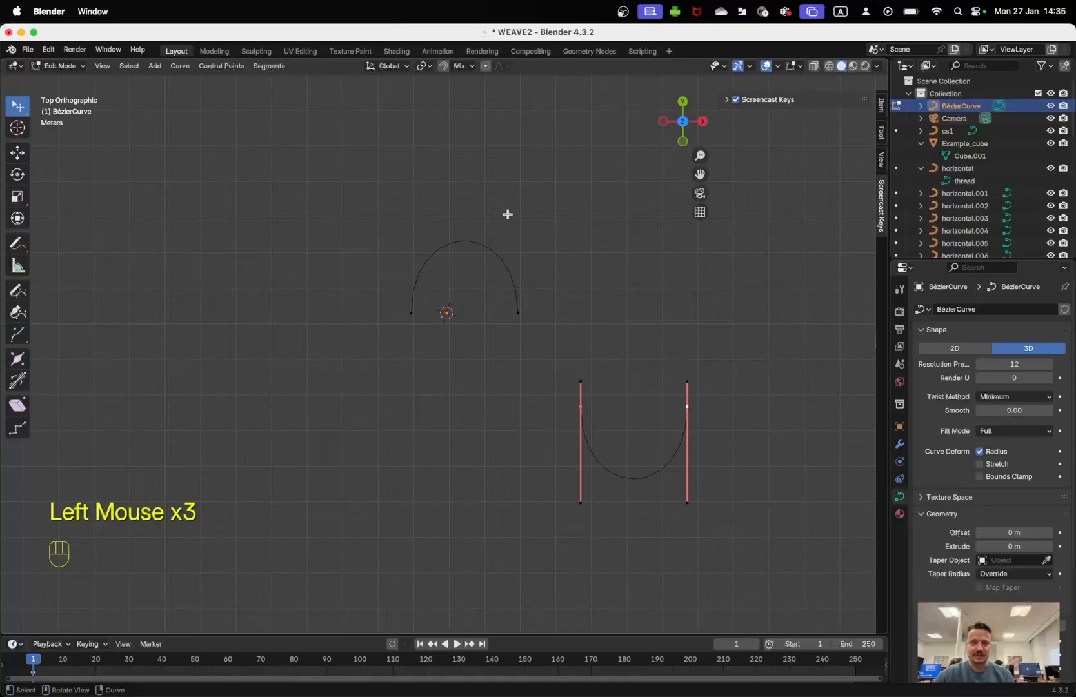
- Enable snapping and make Vertex the only snap target
click(444, 66)
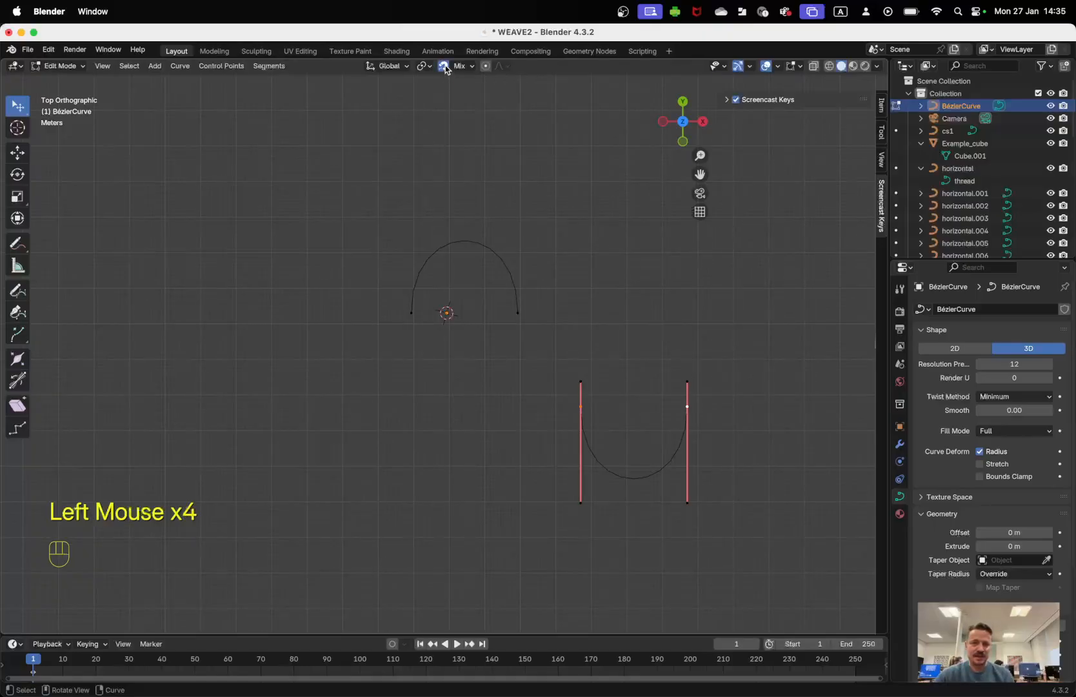
click(471, 66)
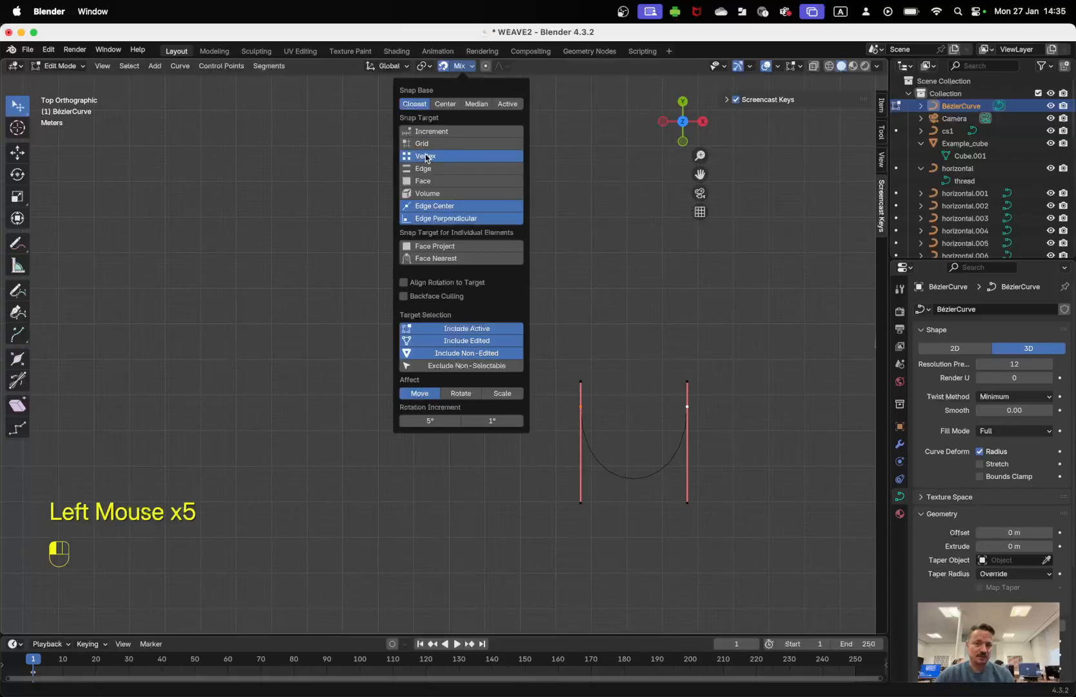
click(425, 206)
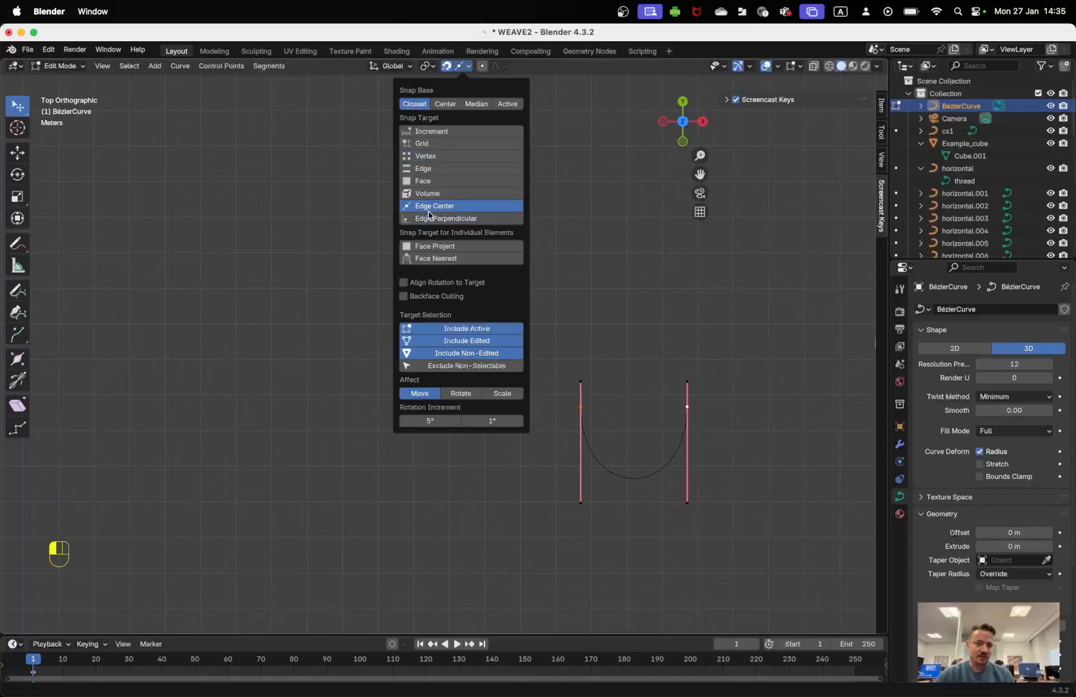
click(421, 156)
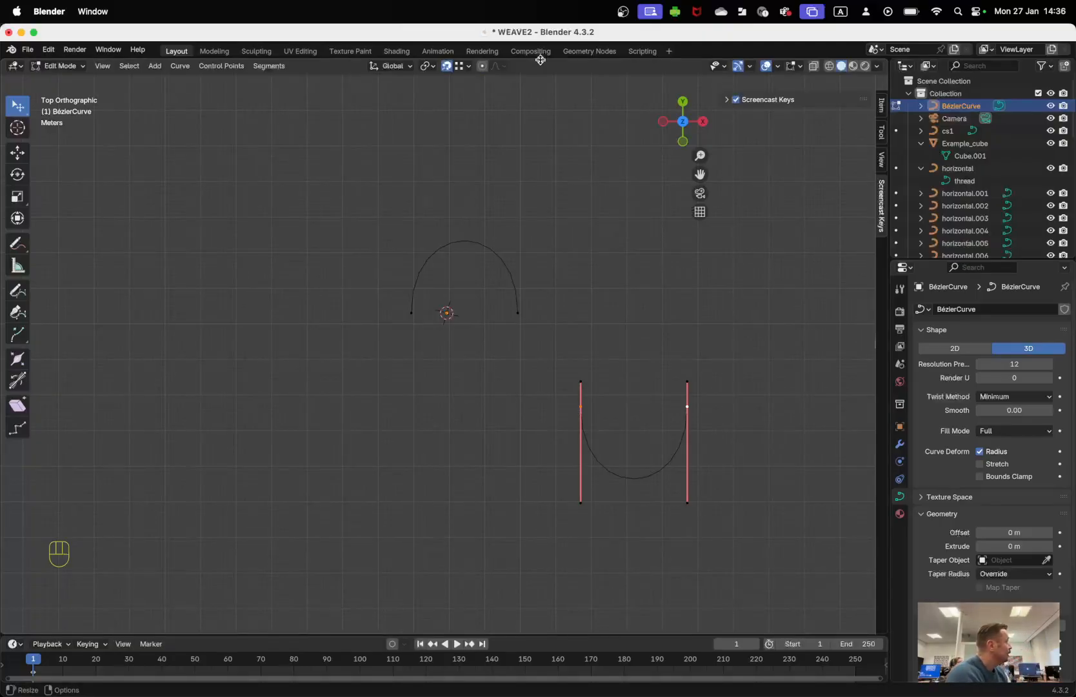
- Select the end control points of both the inverted arch and the upper arch
click(582, 407)
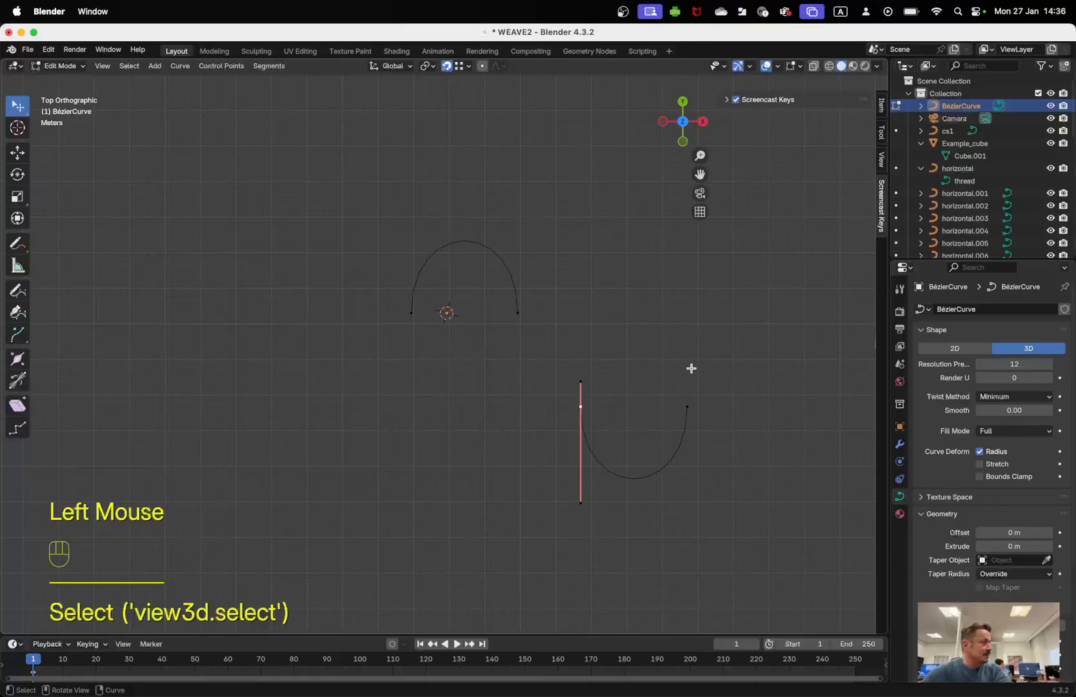
key(shift)
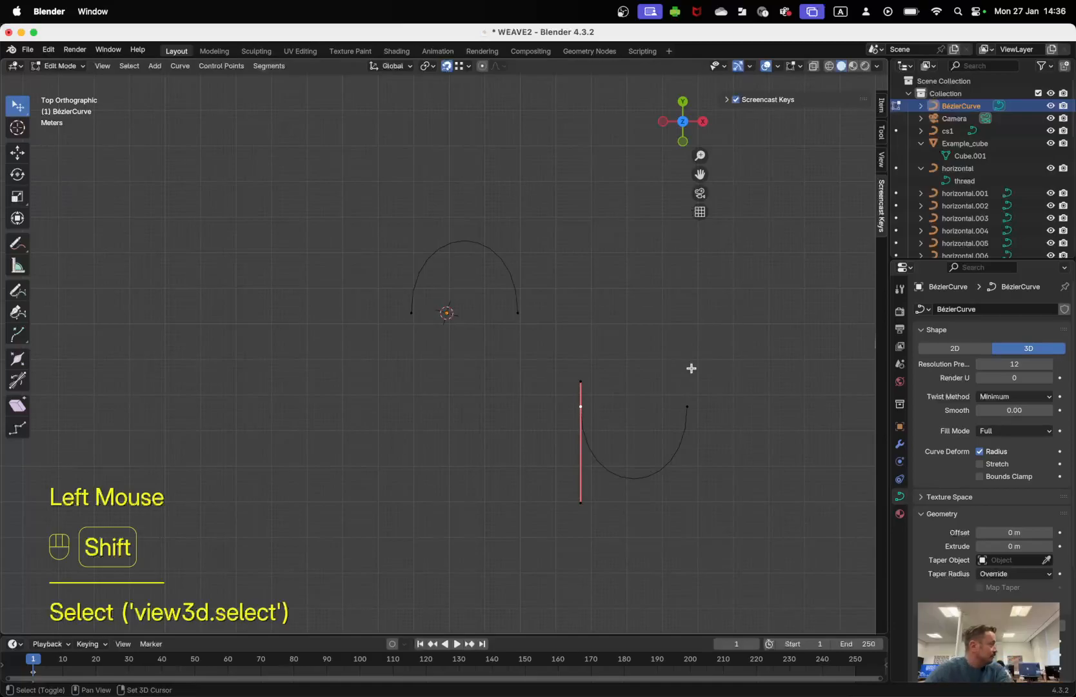
shift+click(686, 407)
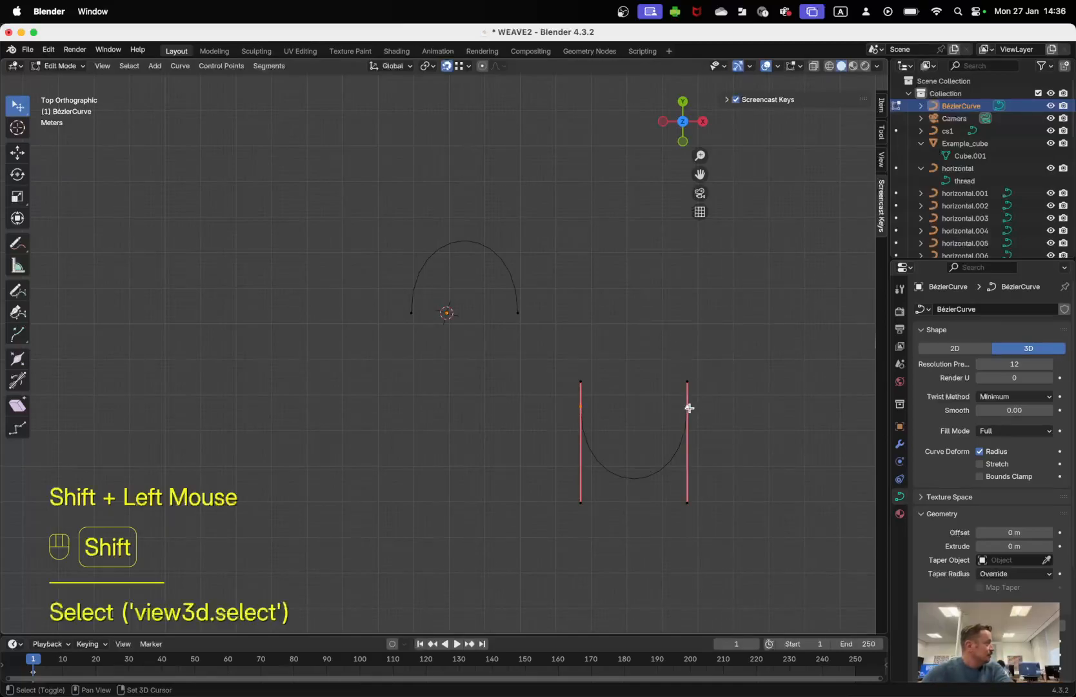
shift+click(519, 314)
shift+click(412, 313)
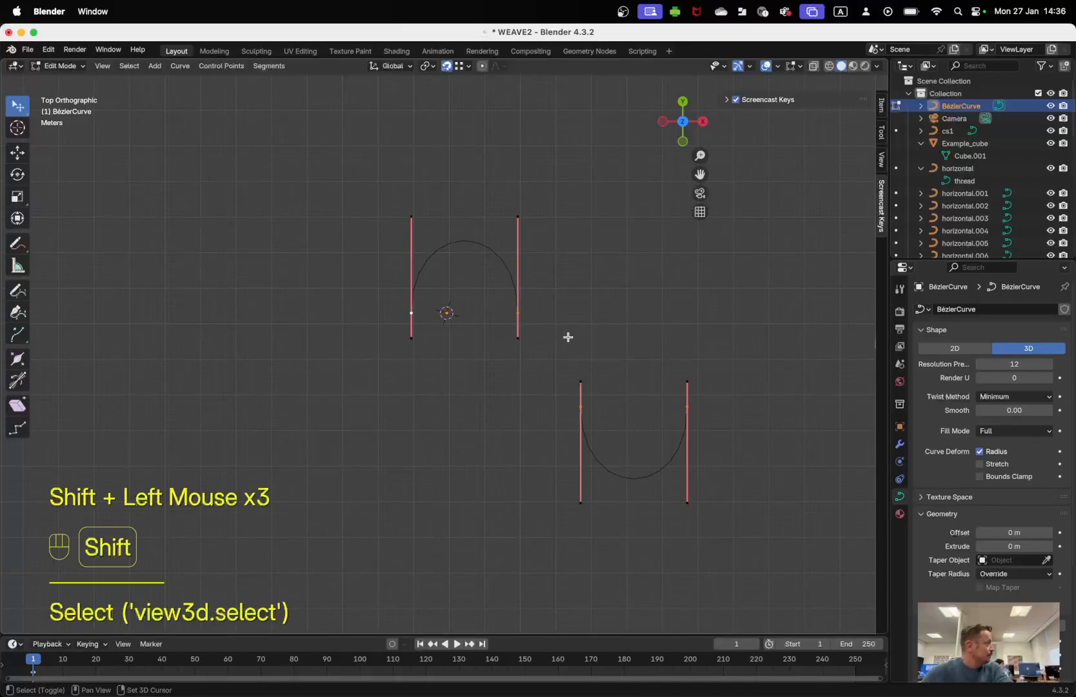
- Reselect only the inverted arch's two end control points and set the snap targets to Vertex and Edge Perpendicular
click(583, 410)
shift+click(689, 409)
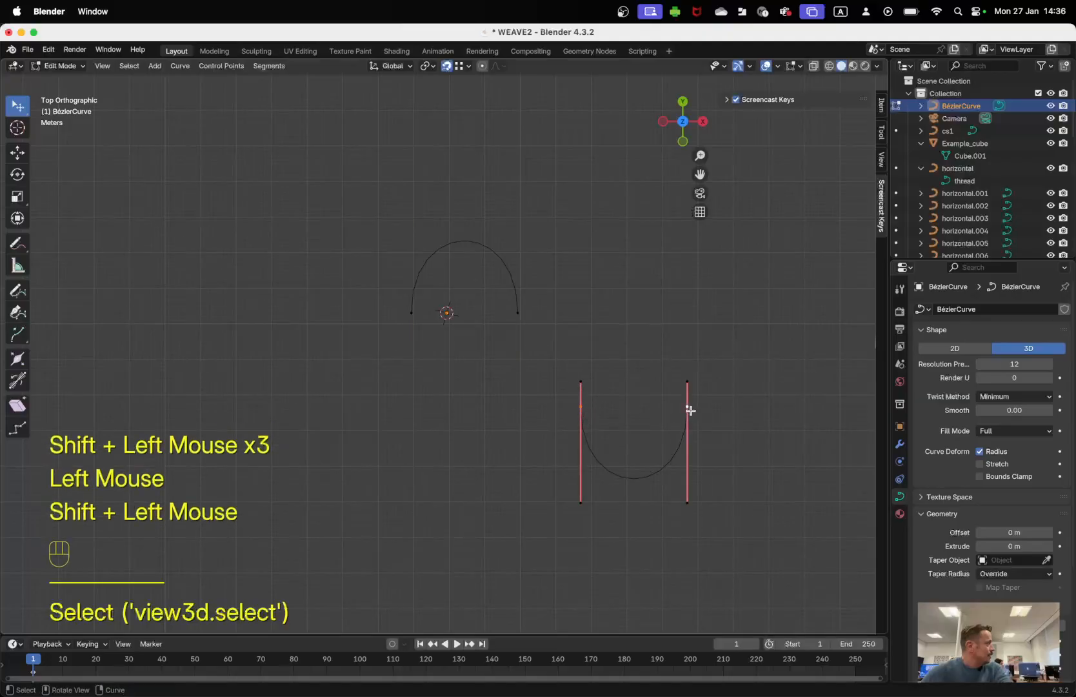
click(456, 67)
click(457, 67)
click(458, 66)
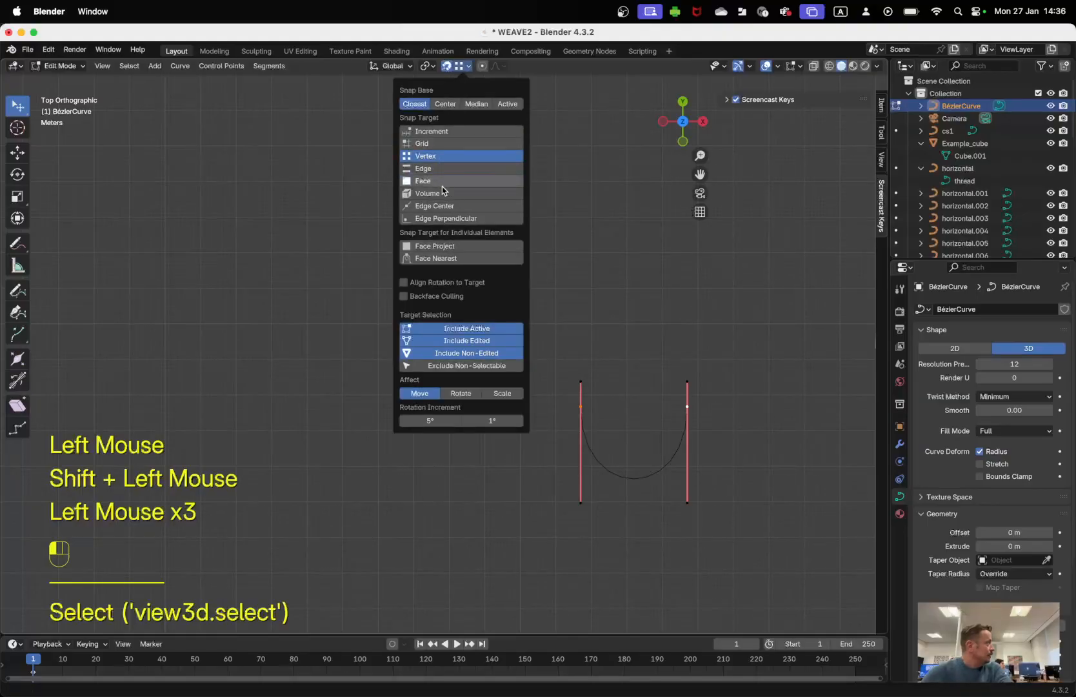
shift+click(443, 206)
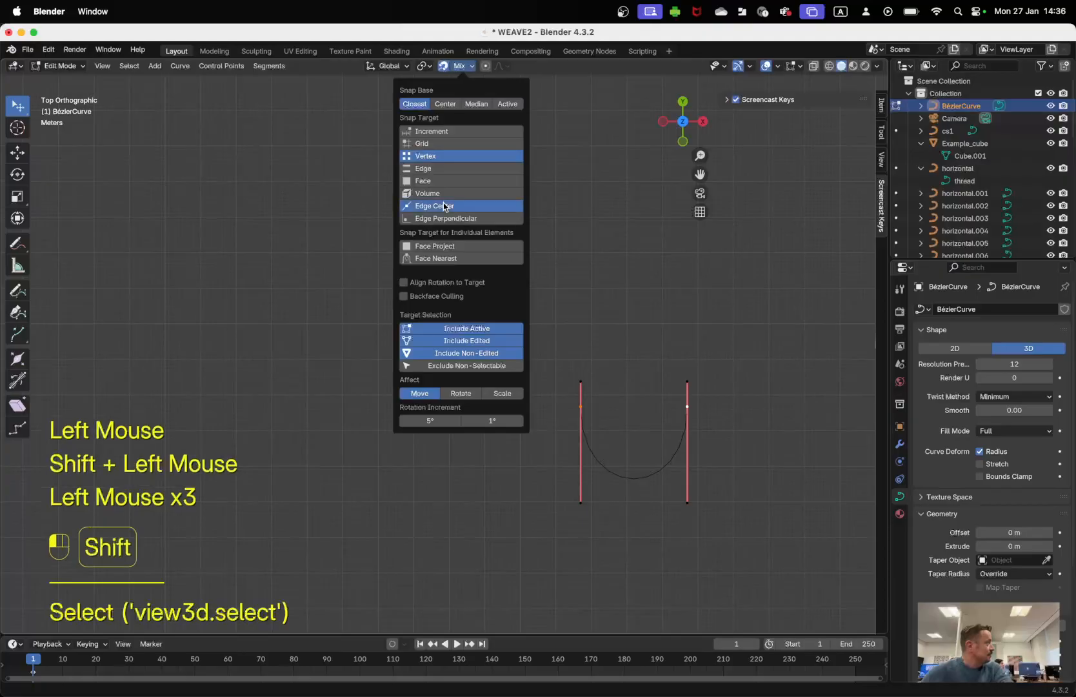
shift+click(445, 217)
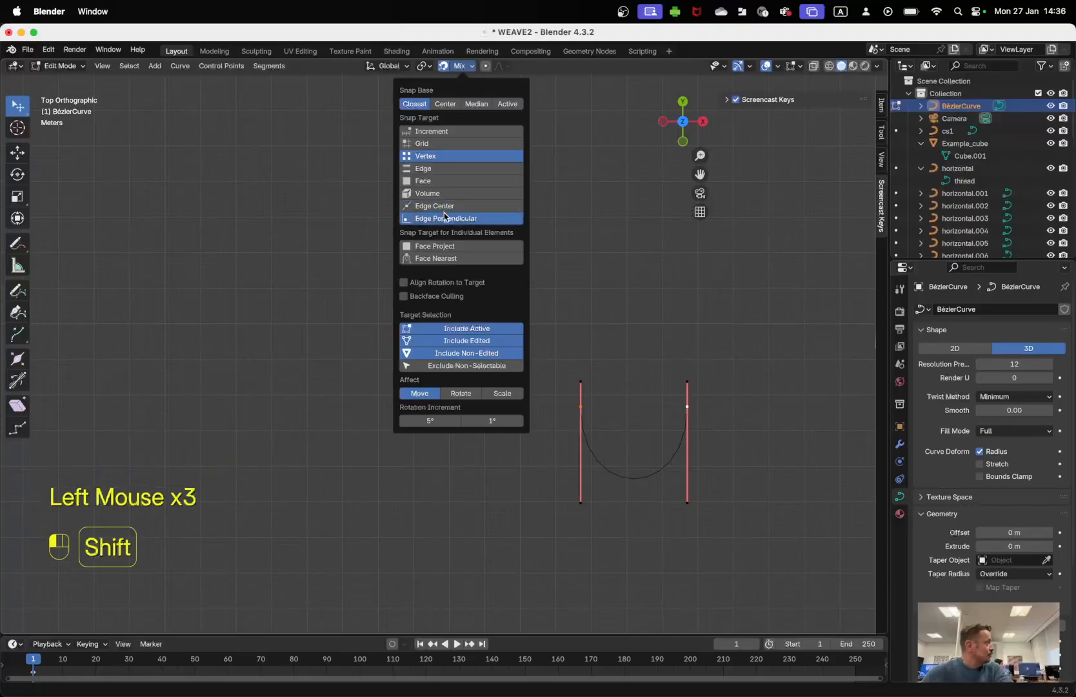
- Set the snap targets to Vertex, Edge Center and Edge Perpendicular after trying the single target options
click(427, 157)
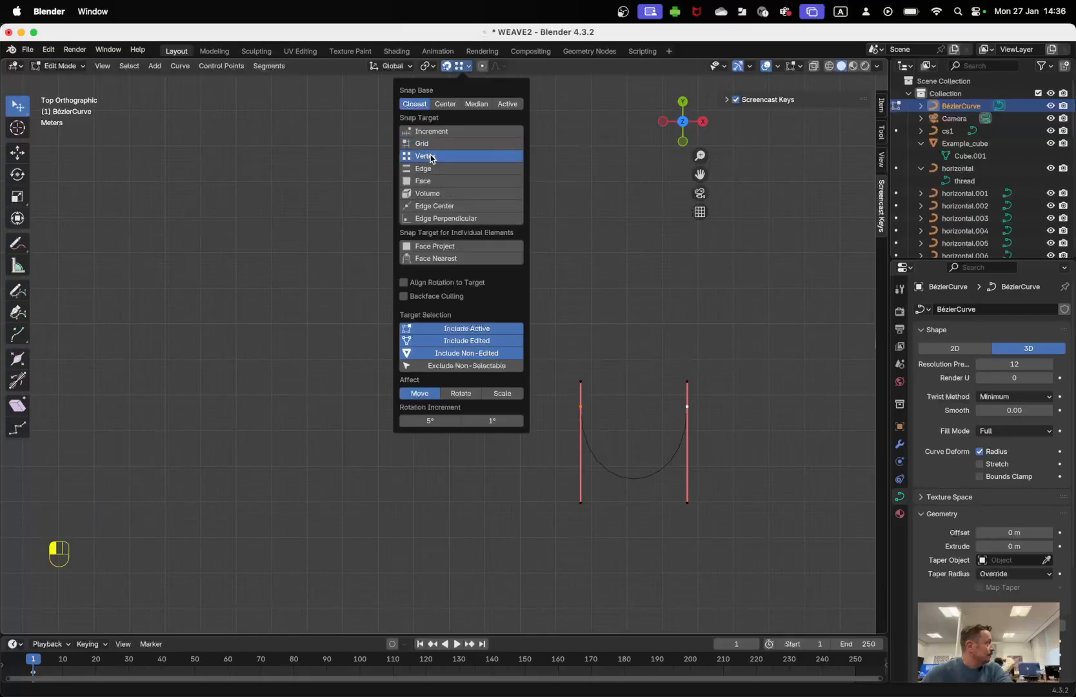
click(431, 145)
click(432, 156)
click(431, 168)
click(431, 181)
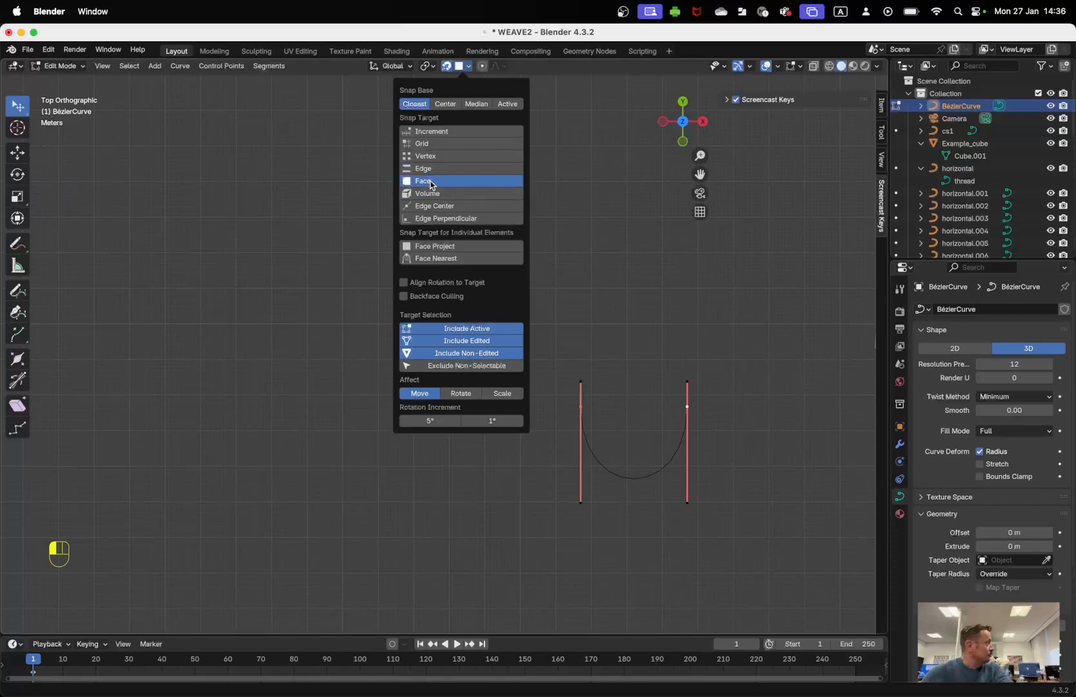
click(429, 157)
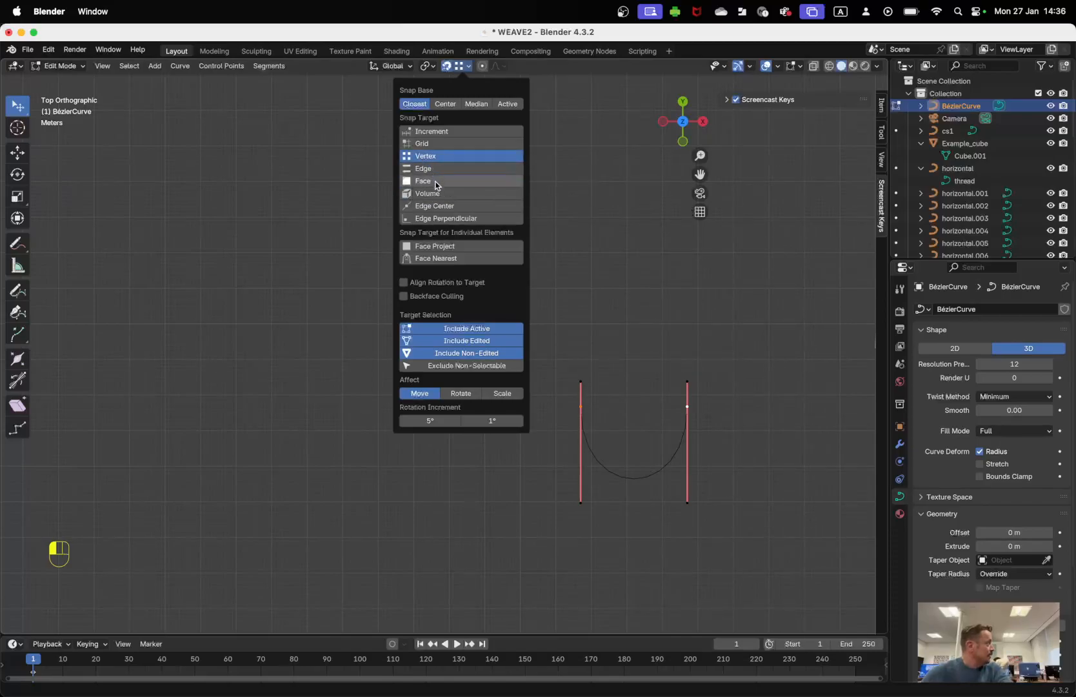
shift+click(430, 206)
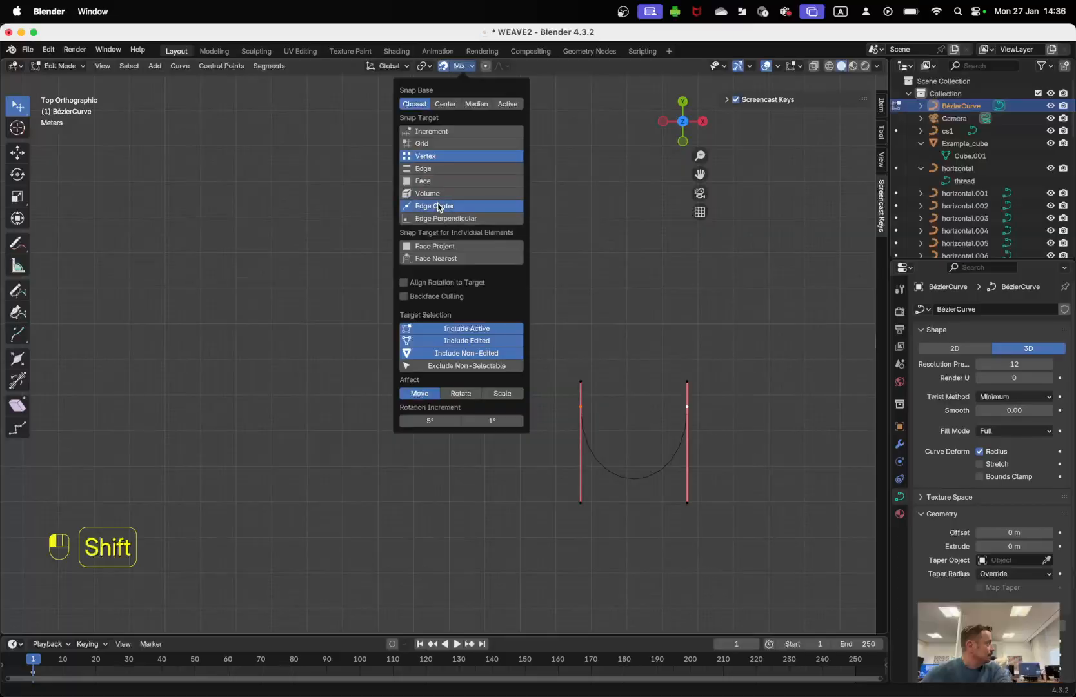
shift+click(441, 218)
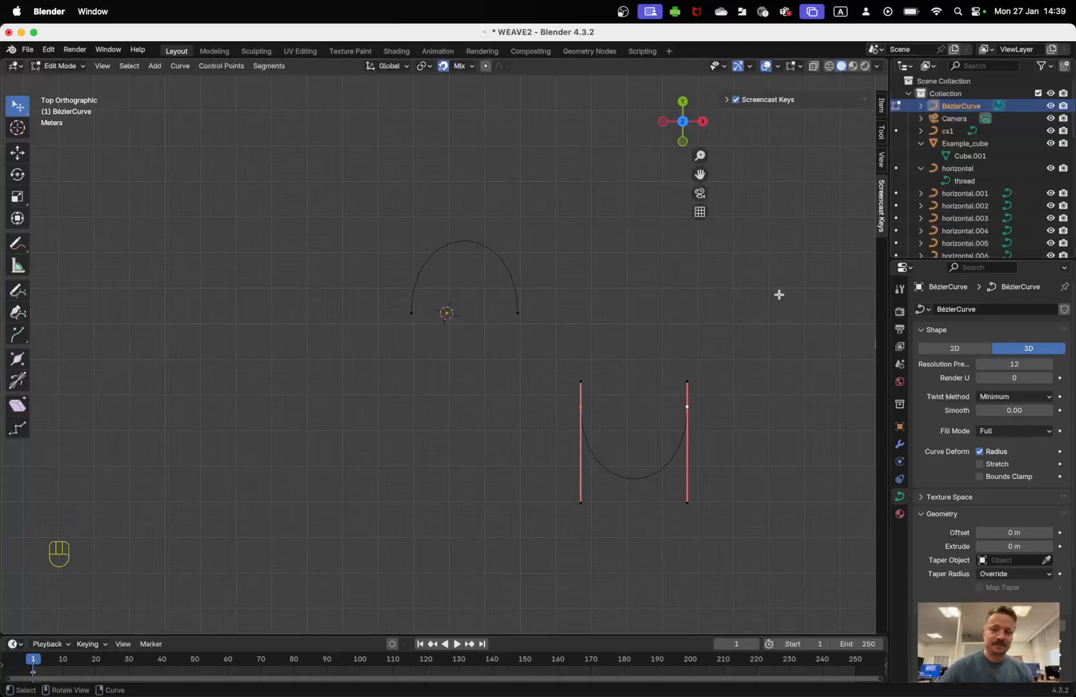
- Select the inverted arch's two end control points and move them so its left end snaps onto the upper arch's right end
click(581, 406)
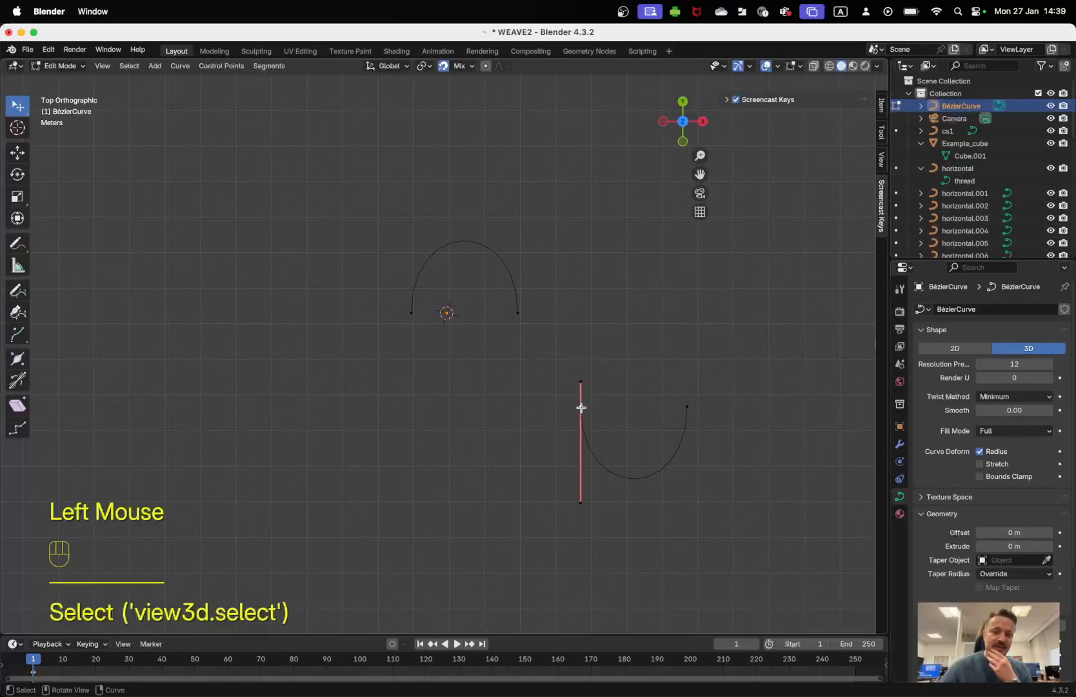
shift+click(684, 406)
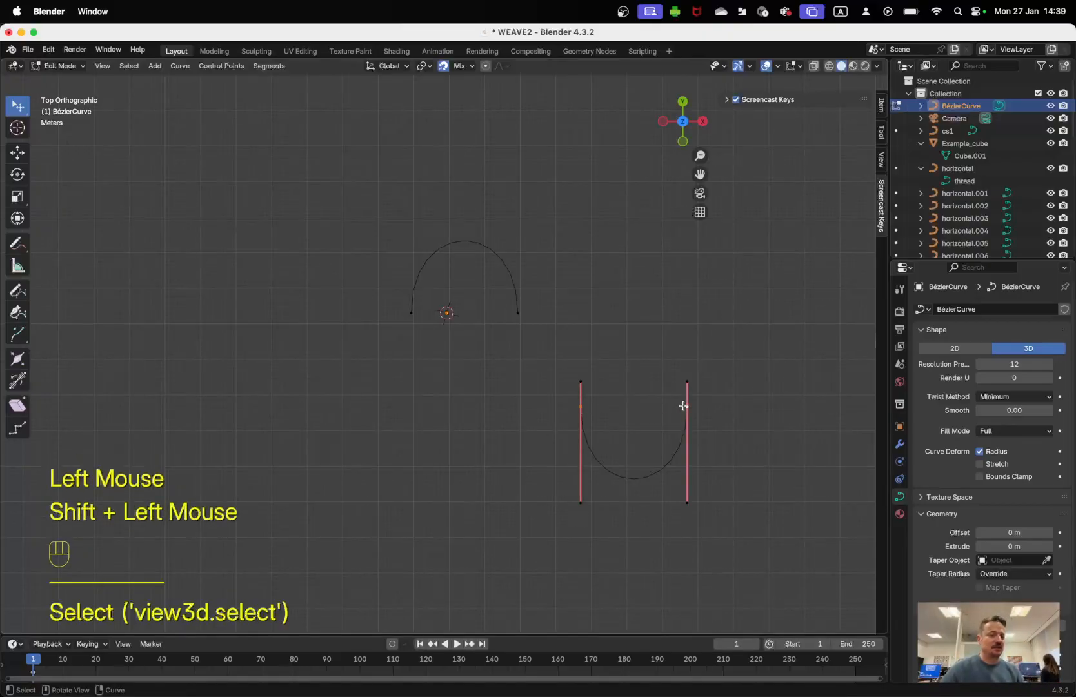
key(g)
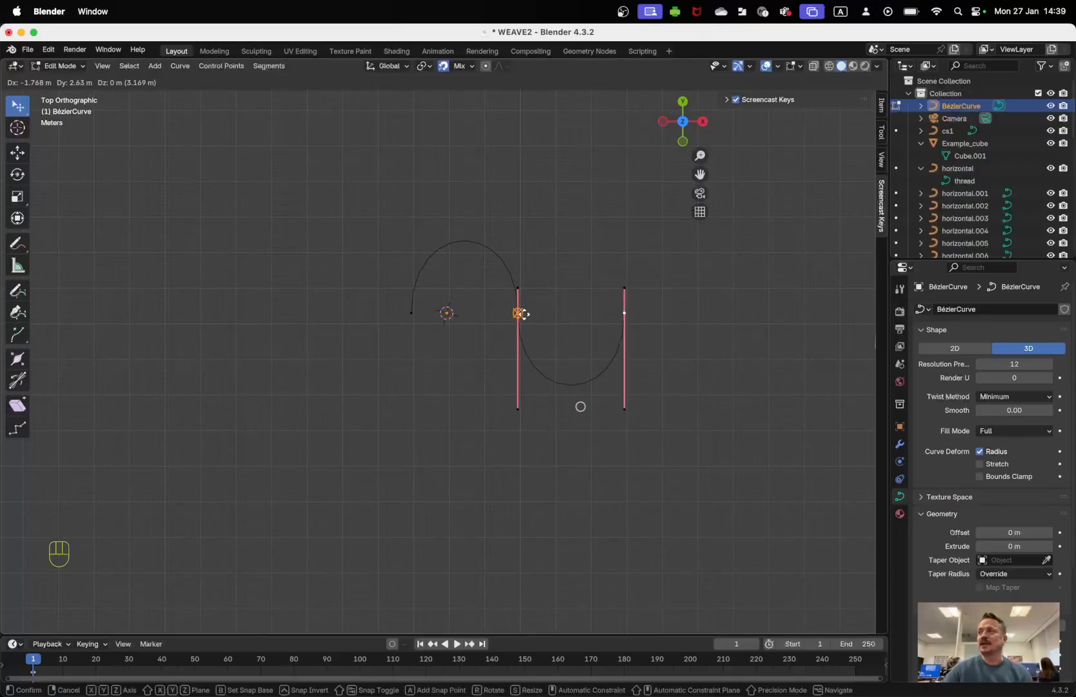
click(522, 314)
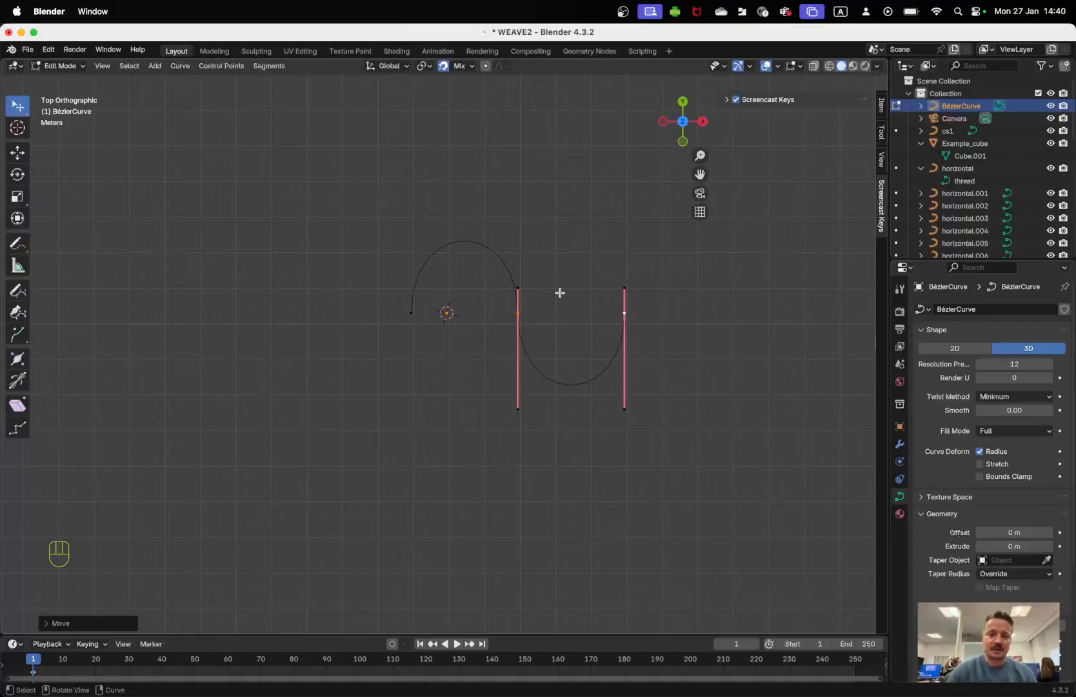
- Leave Edit Mode and place the 3D cursor in the empty space to the left of the S-shaped curve
key(Tab)
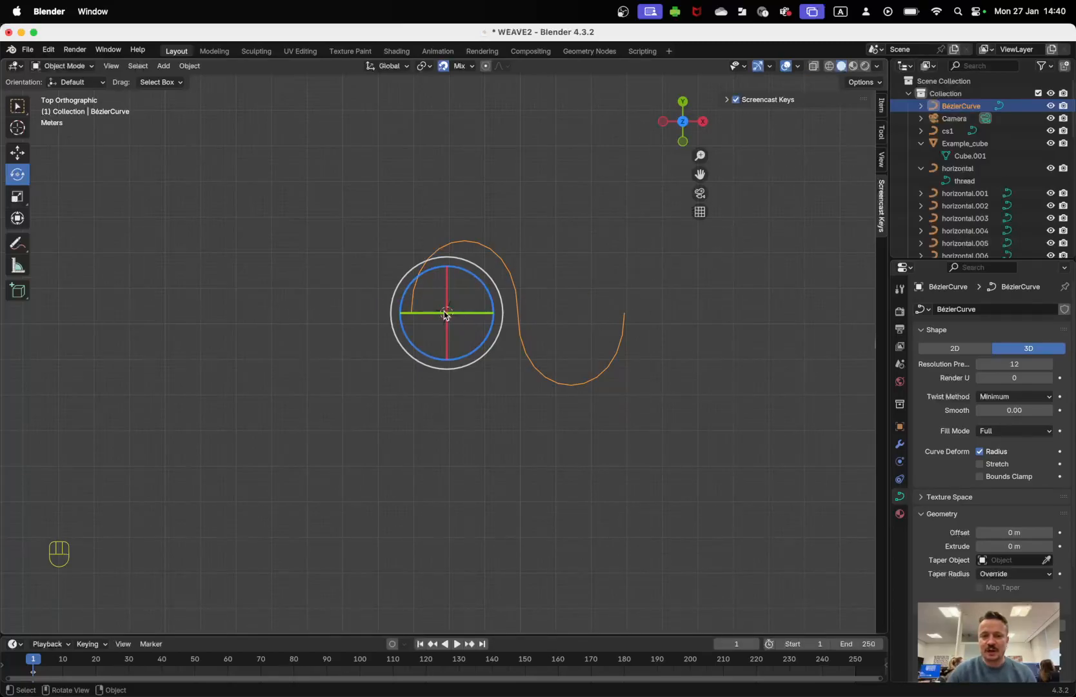
click(17, 128)
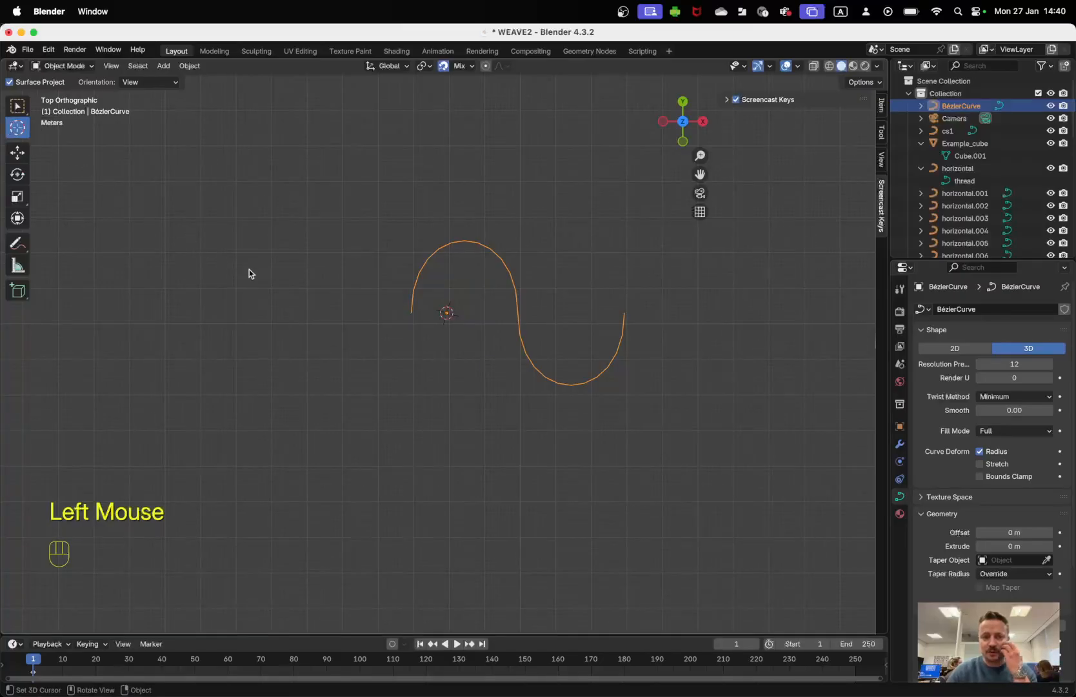
click(288, 309)
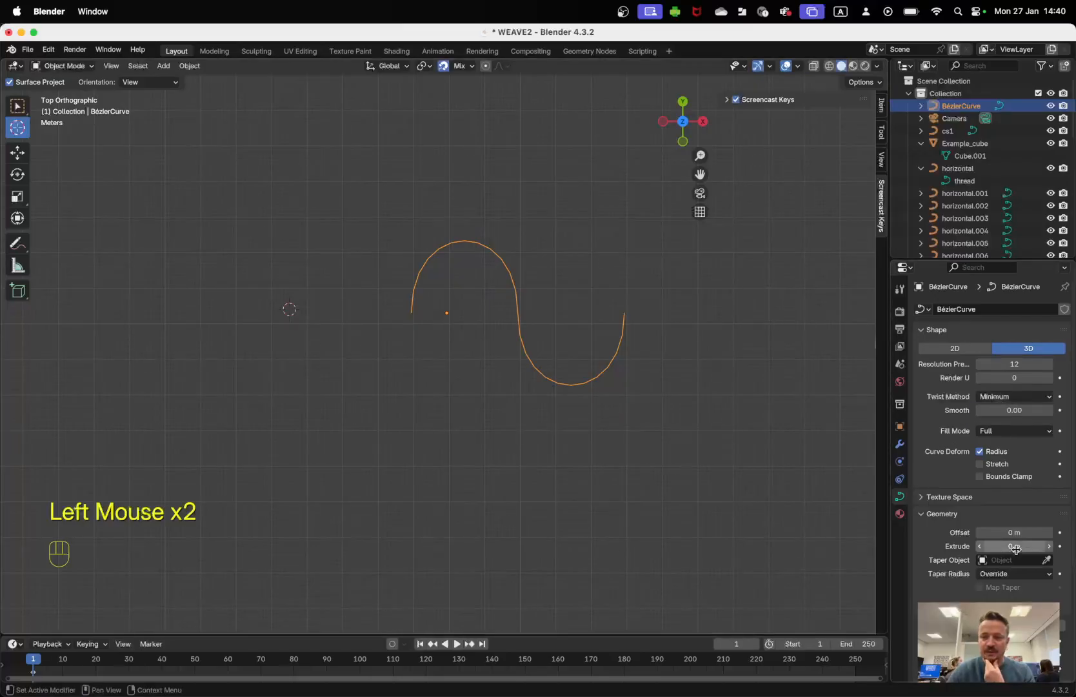
- Add a mesh circle at the 3D cursor and examine its straight edge segments up close in Edit Mode
click(163, 65)
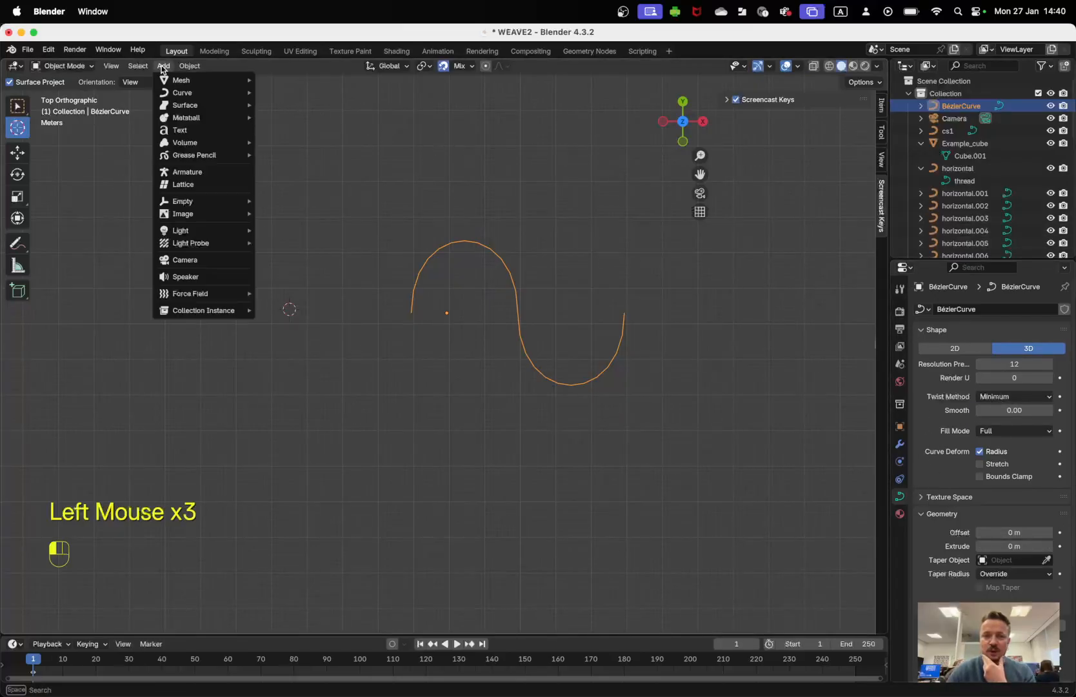
mouse_move(171, 82)
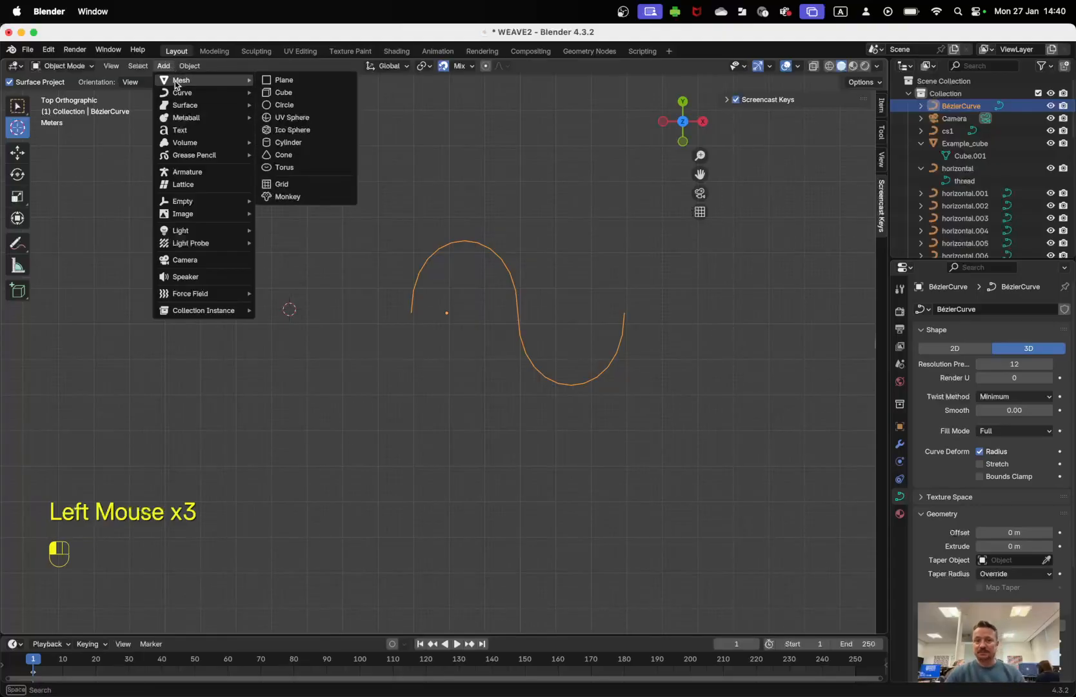
click(284, 105)
key(Tab)
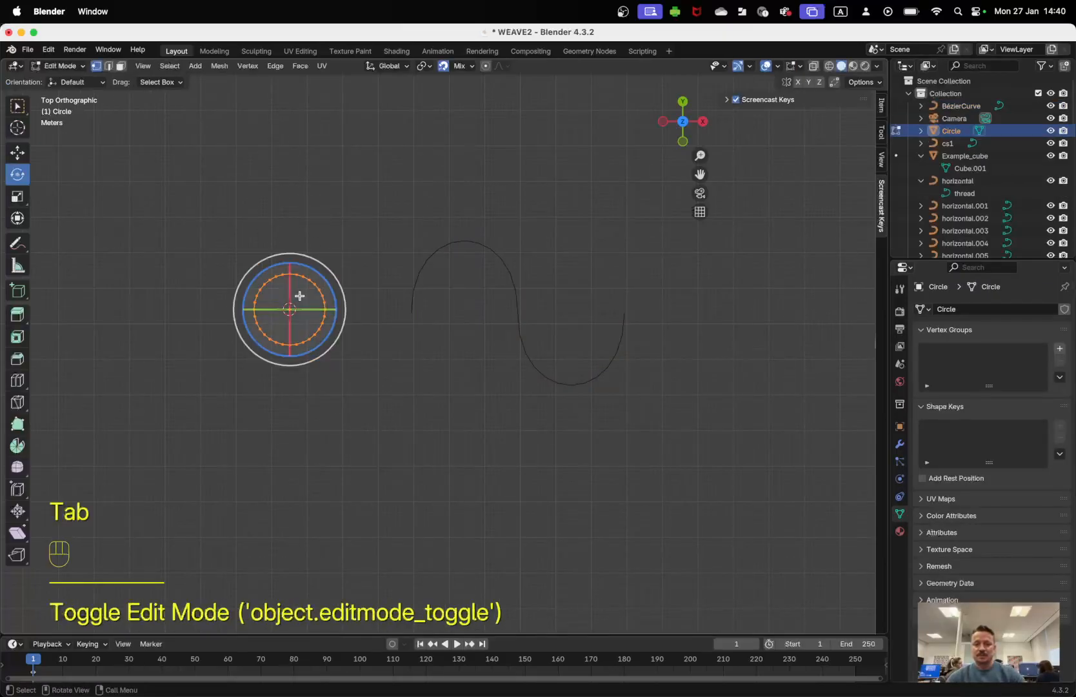
scroll(316, 301, down, 1)
scroll(320, 301, up, 2)
scroll(319, 301, up, 1)
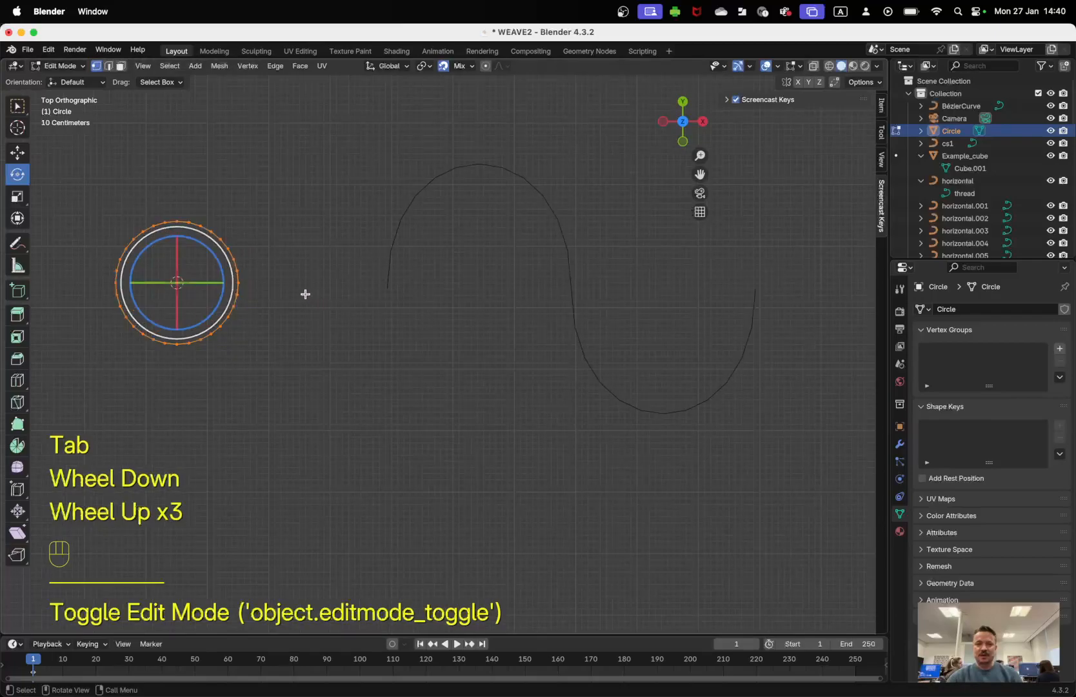
shift+middle_drag(273, 285, 365, 300)
key(shift+b)
drag(250, 226, 315, 266)
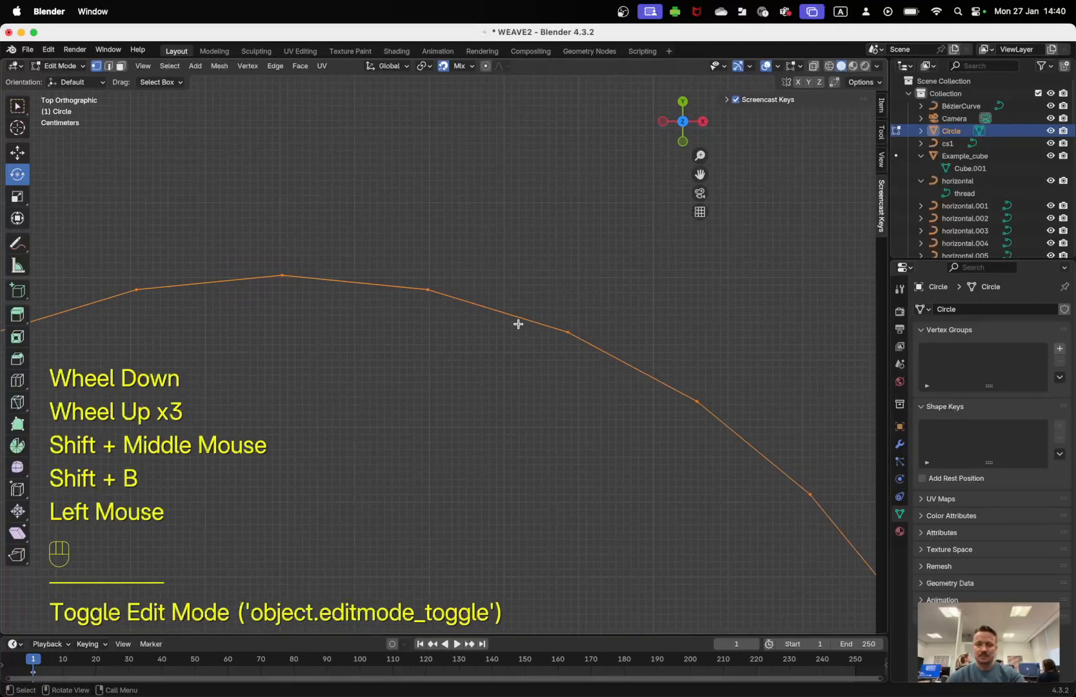
ctrl+scroll(505, 351, down, 2)
scroll(504, 351, down, 7)
scroll(504, 351, down, 2)
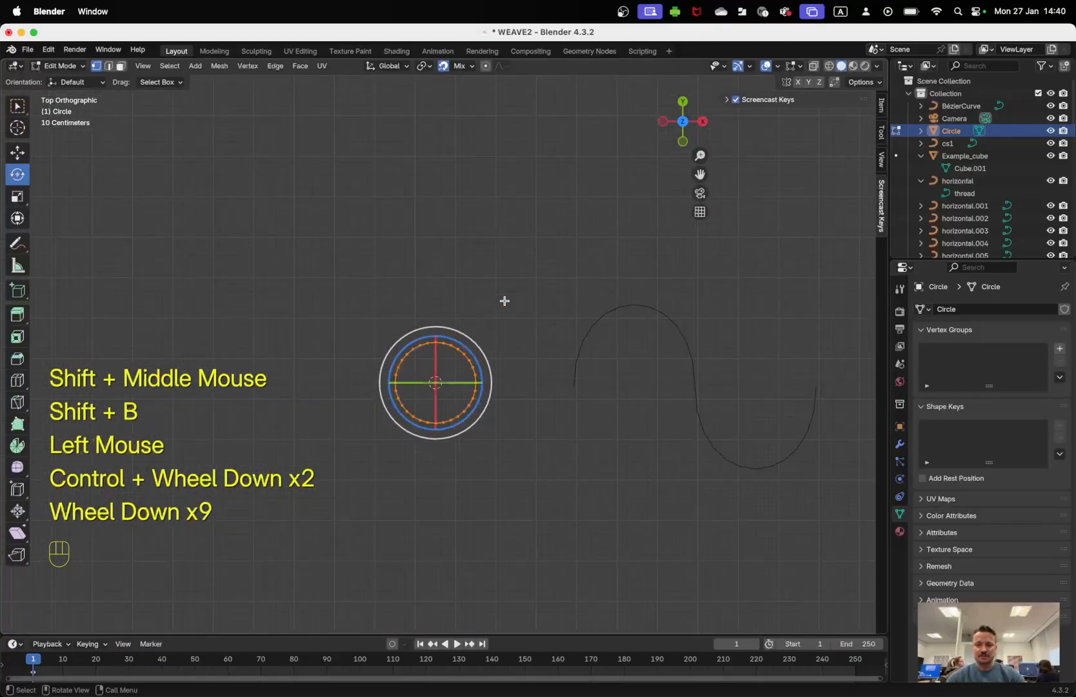
- Delete the mesh circle's vertices, then remove the empty circle object in Object Mode
key(x)
click(504, 301)
key(Tab)
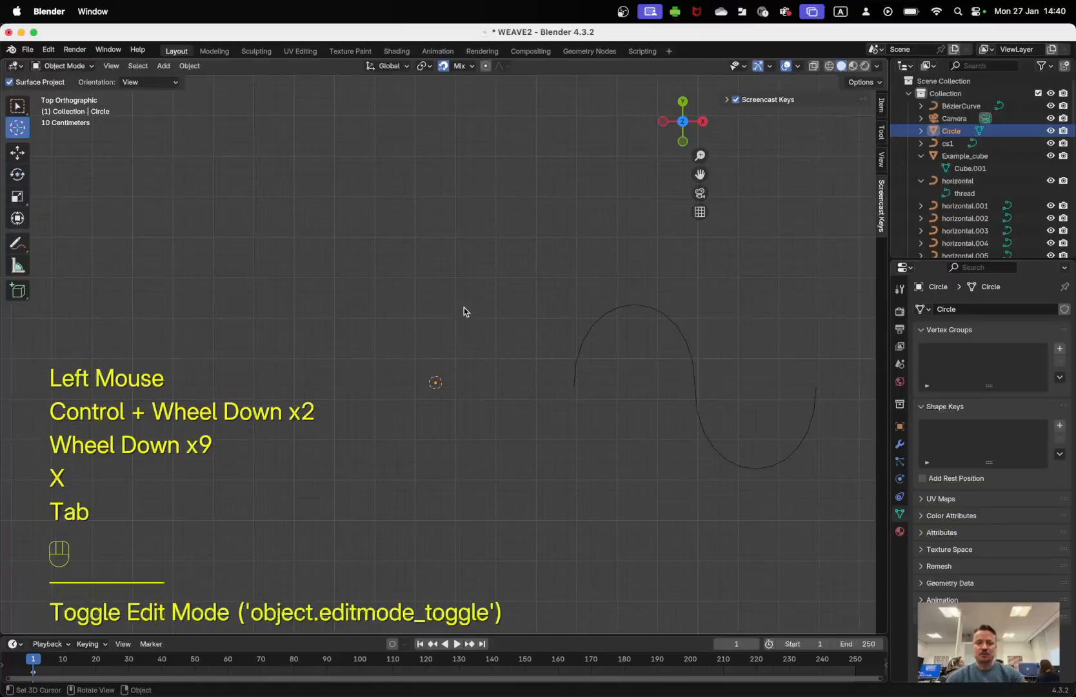
key(x)
click(464, 307)
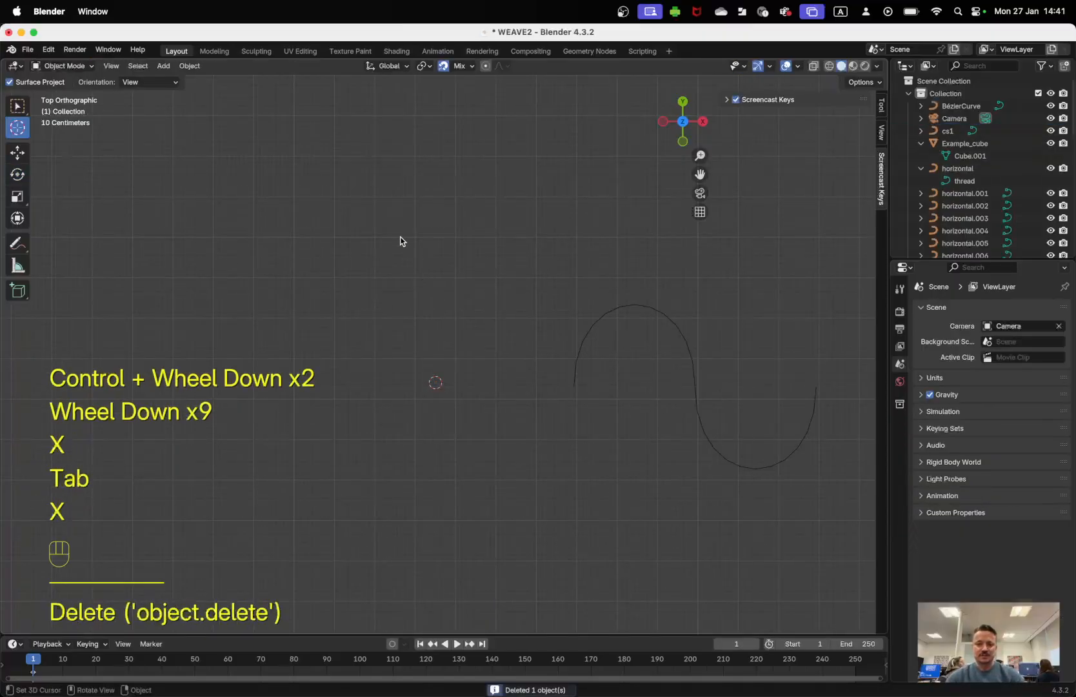
- Add a Bézier curve circle at the 3D cursor
click(164, 66)
mouse_move(166, 85)
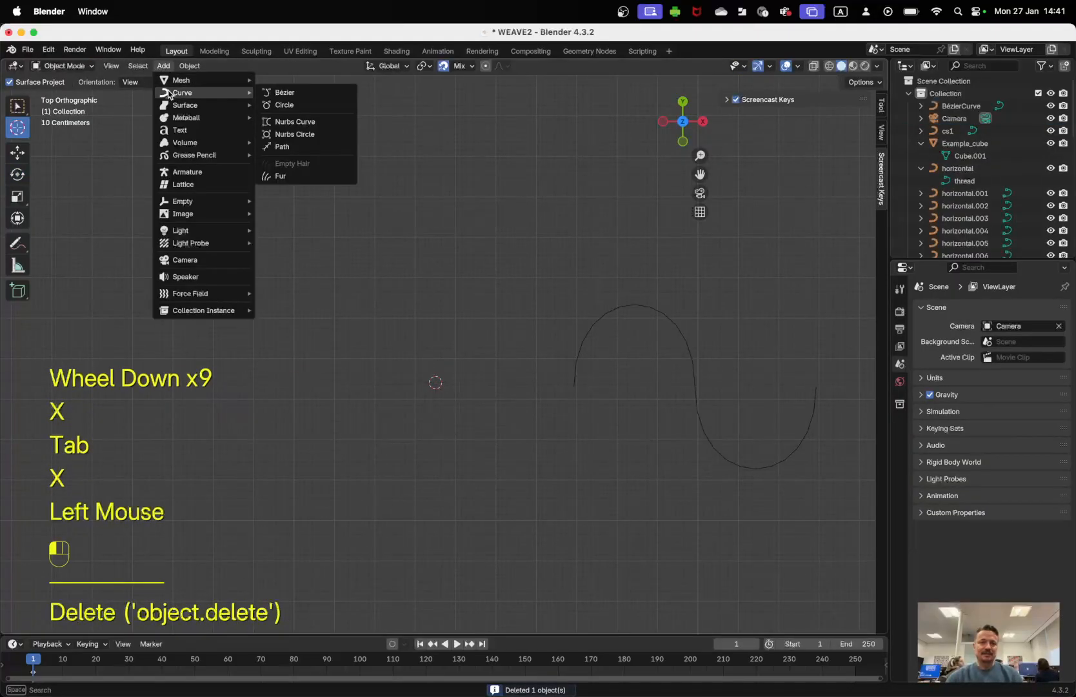
click(295, 107)
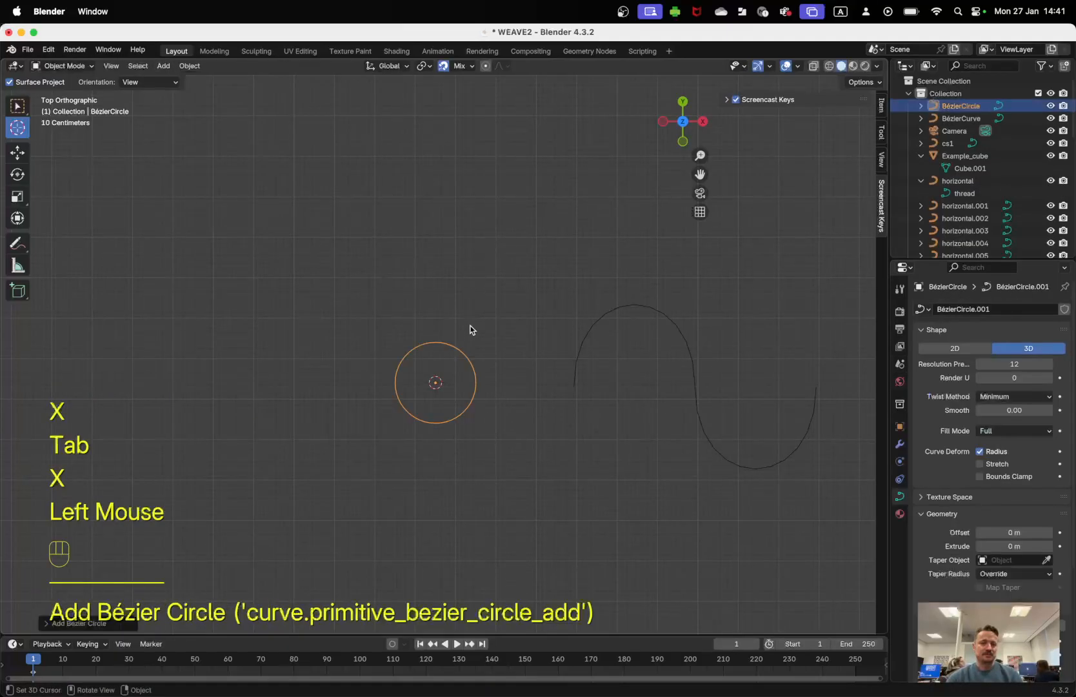
- Examine the Bézier circle's control handles and outline up close in Edit Mode, and return to Object Mode
key(Tab)
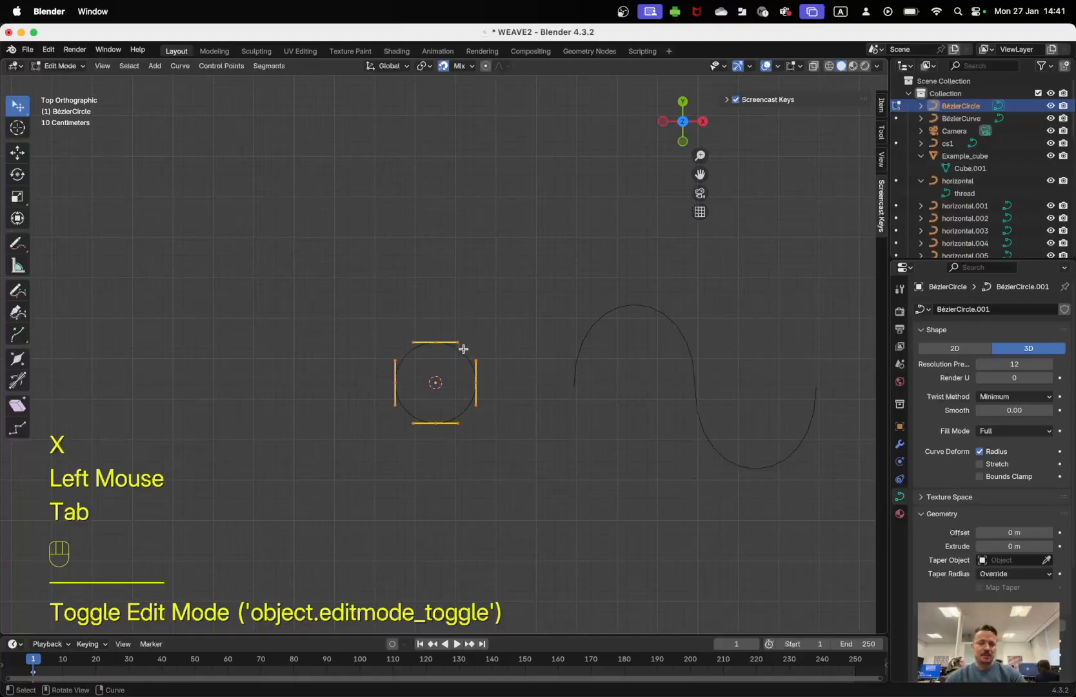
scroll(462, 345, down, 3)
scroll(462, 345, up, 6)
scroll(462, 346, up, 6)
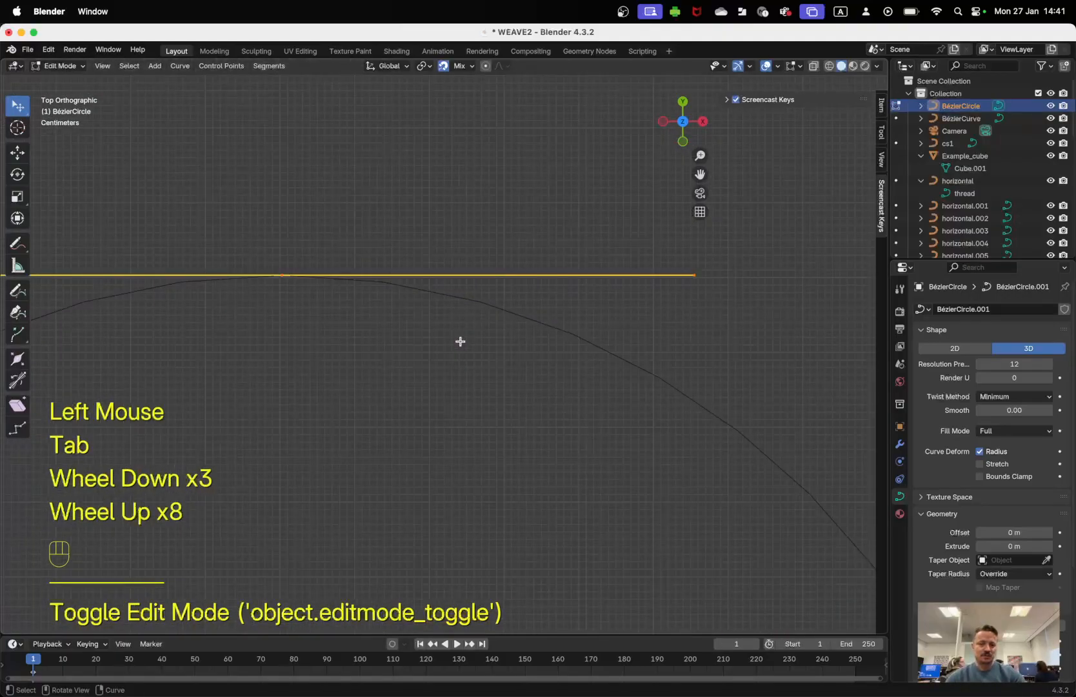
scroll(460, 341, down, 2)
scroll(459, 340, down, 14)
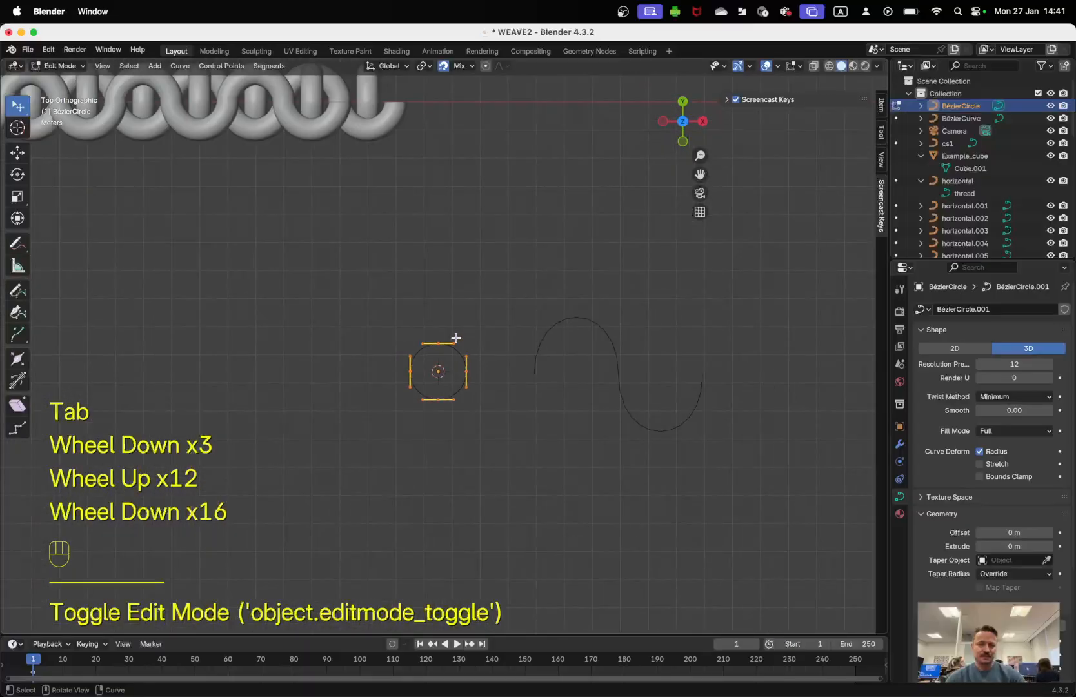
key(Tab)
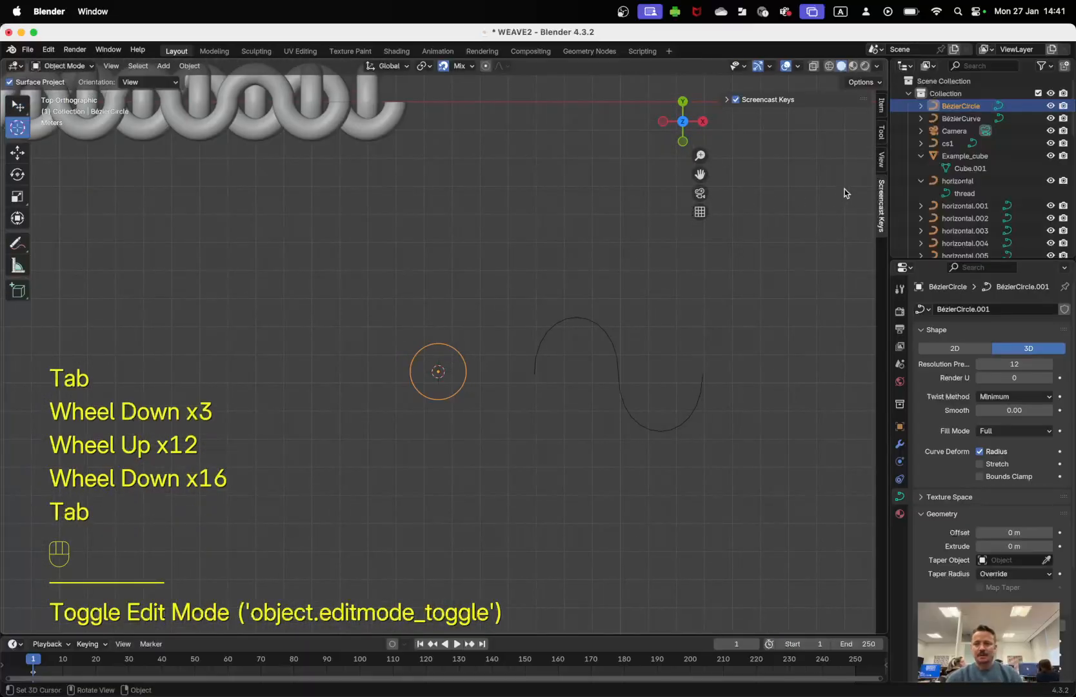
- Rename the Bézier circle object as thickness
double_click(953, 107)
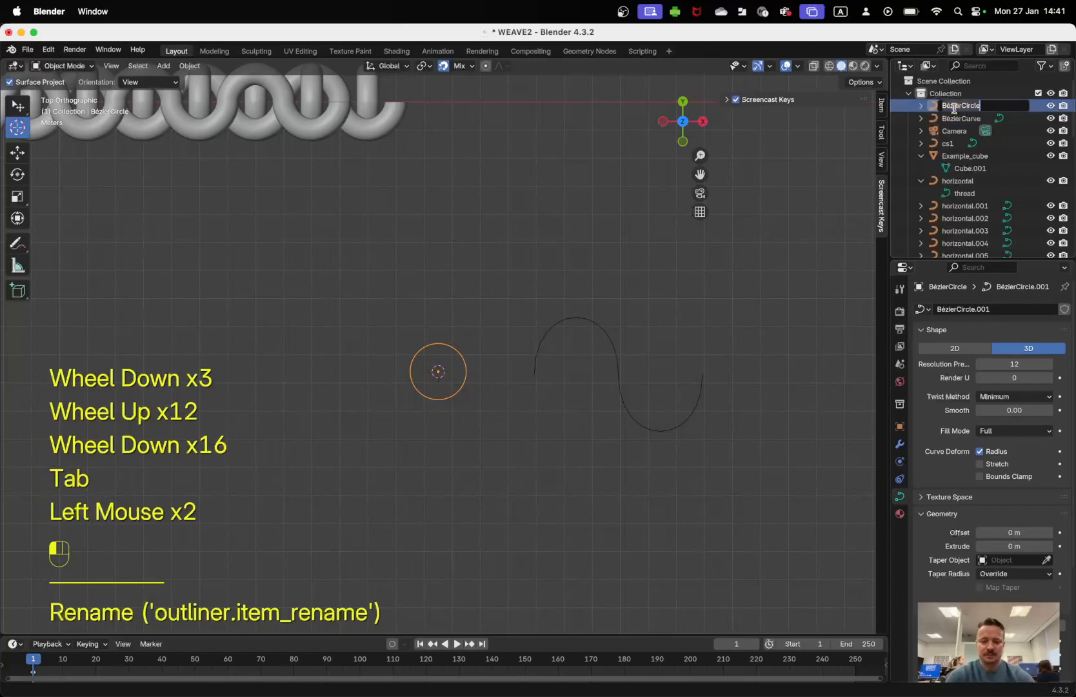
text(thr)
text(ckne)
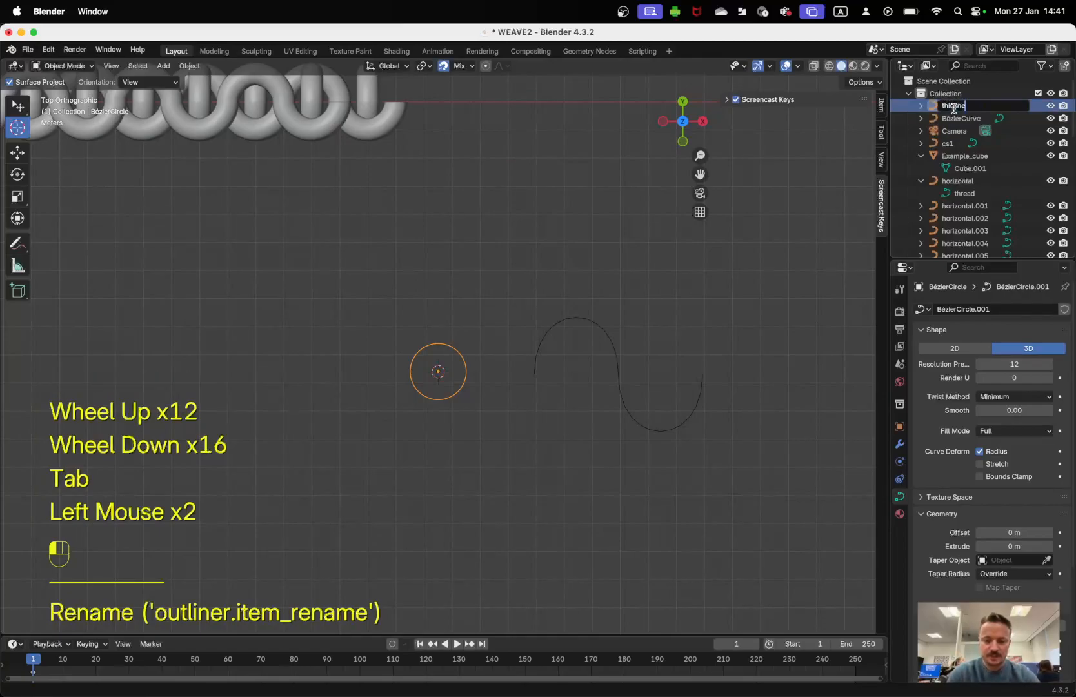
text(ss)
key(Return)
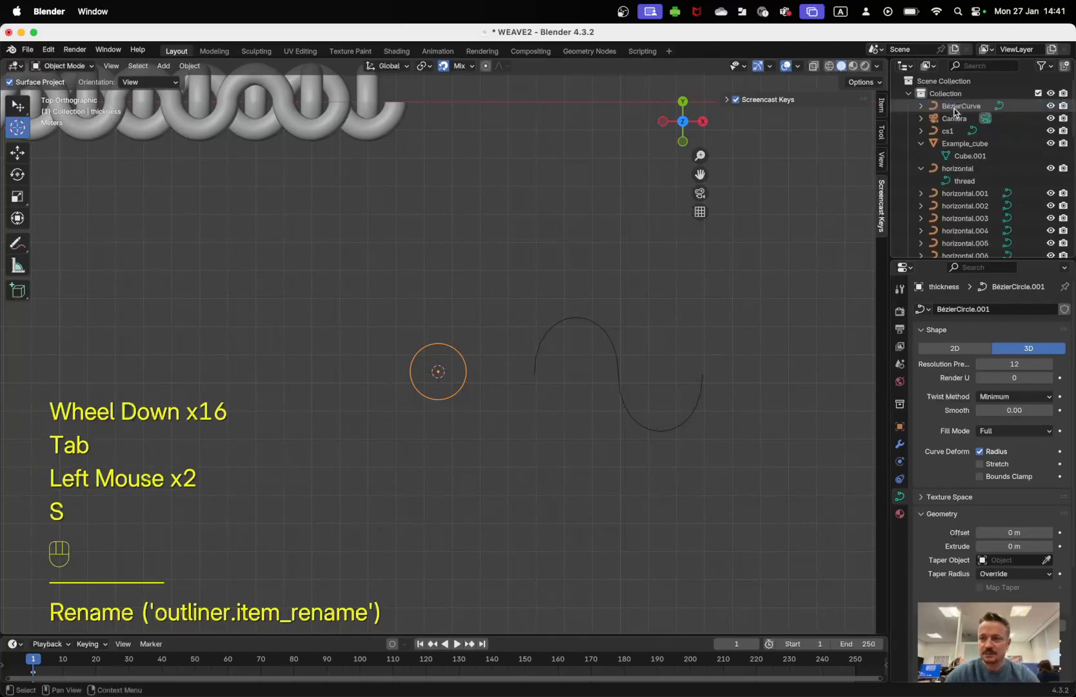
- Rename the Bézier circle object as cc2 and locate it in the object list
scroll(955, 123, down, 6)
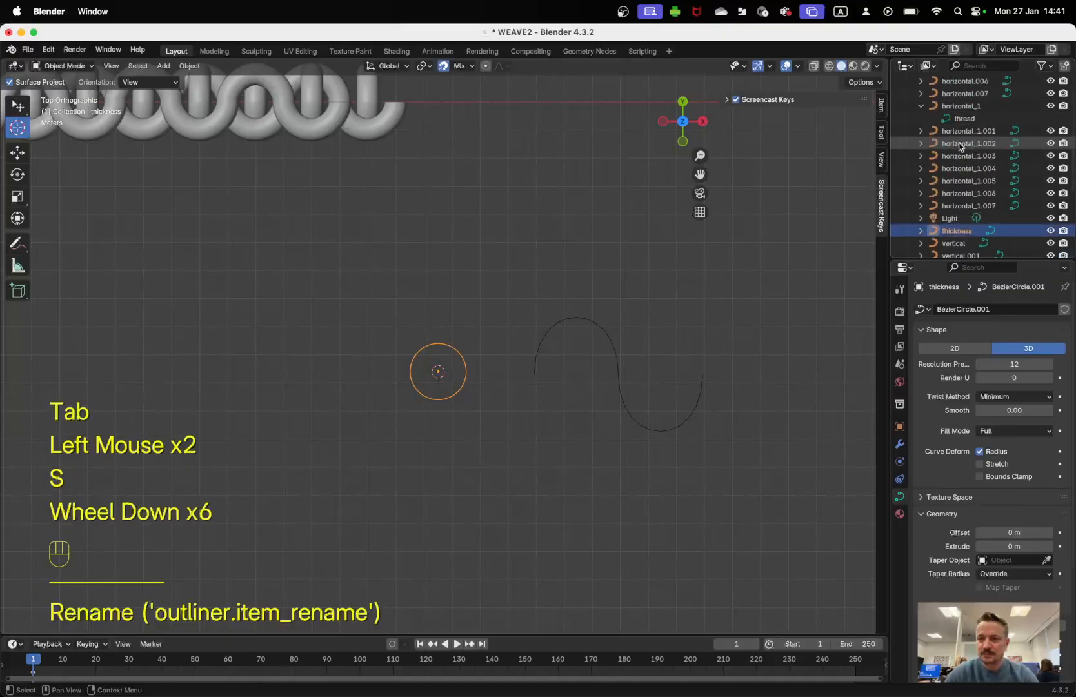
double_click(956, 232)
text(cc2)
key(Return)
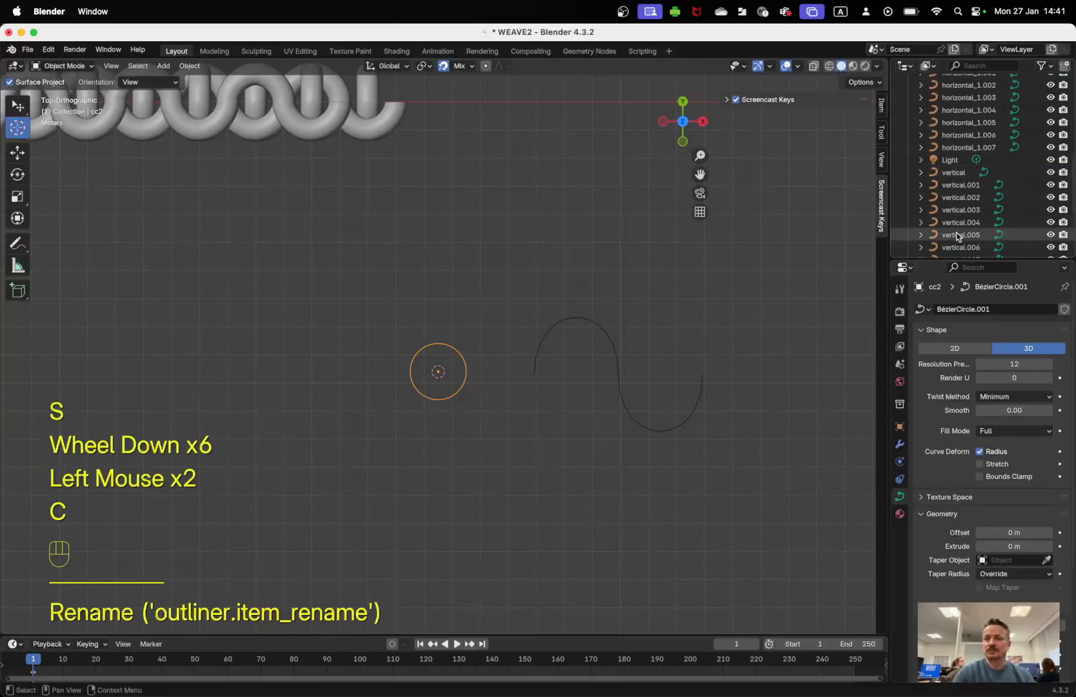
scroll(954, 155, down, 2)
scroll(965, 168, down, 4)
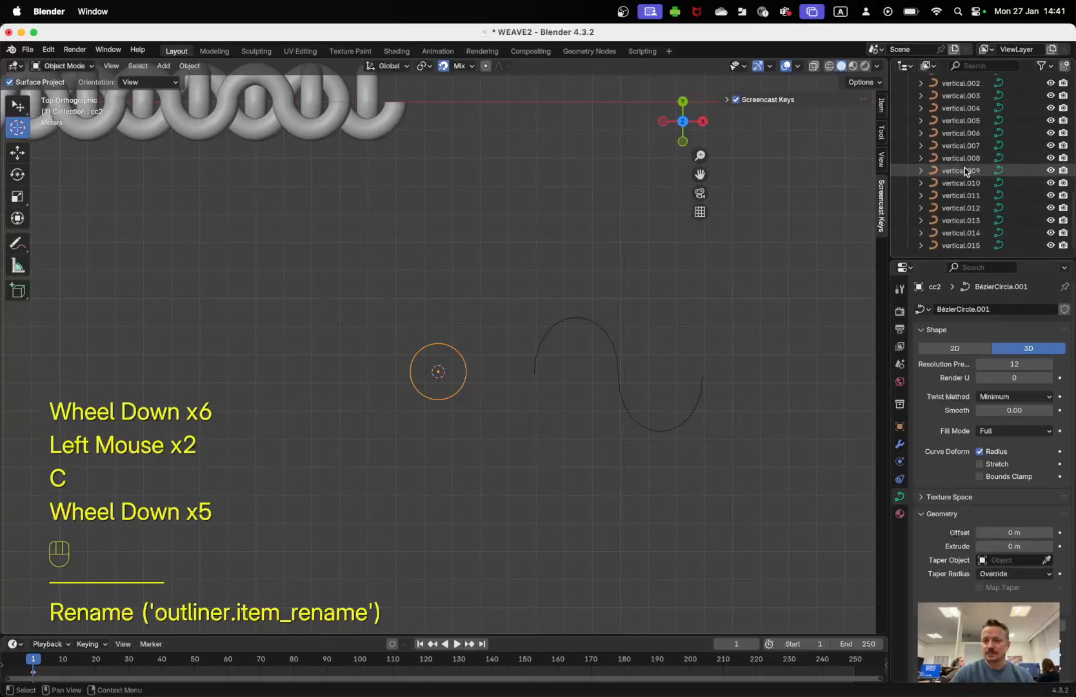
scroll(964, 169, up, 5)
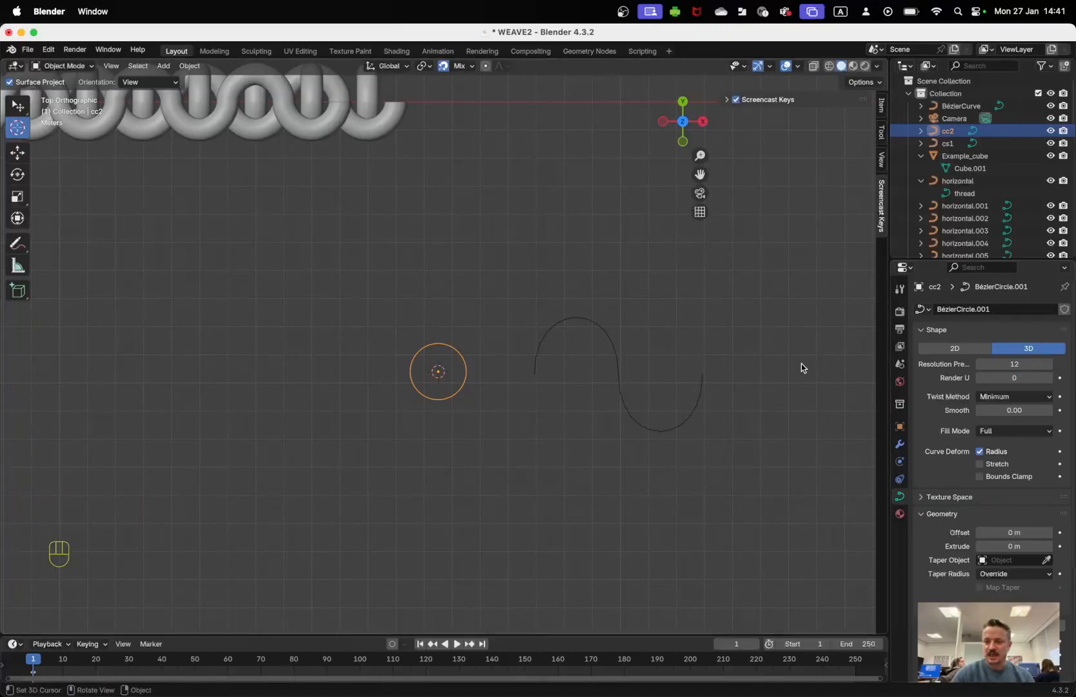
- Bevel the S-shaped Bézier curve with an object profile, using cc2 as the bevel object
click(578, 321)
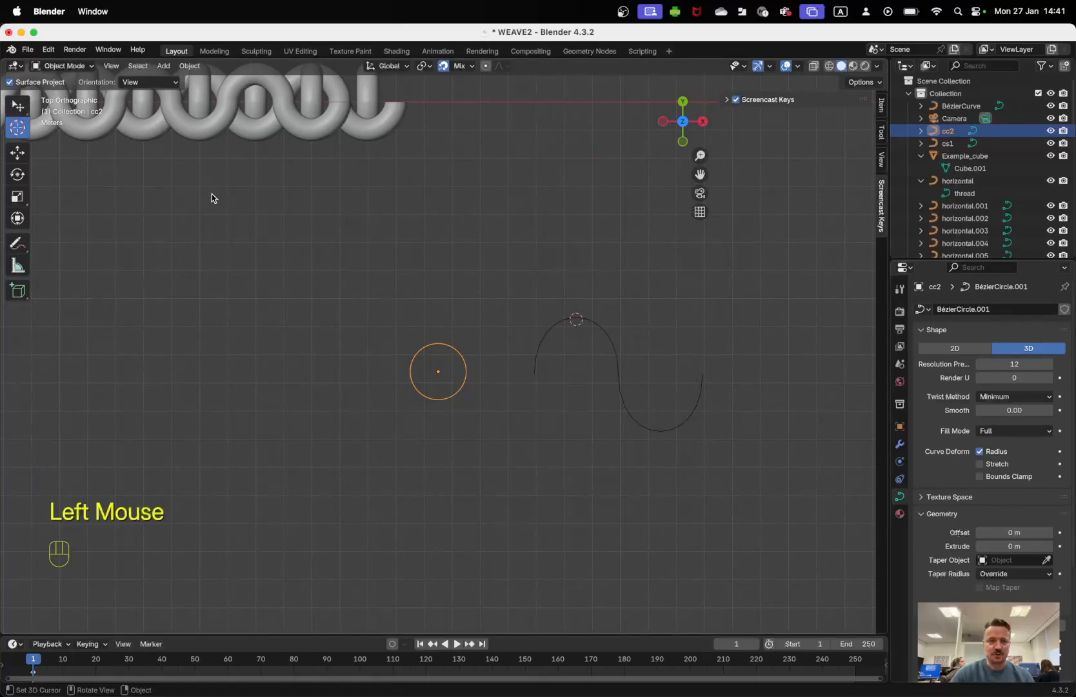
click(422, 372)
click(19, 106)
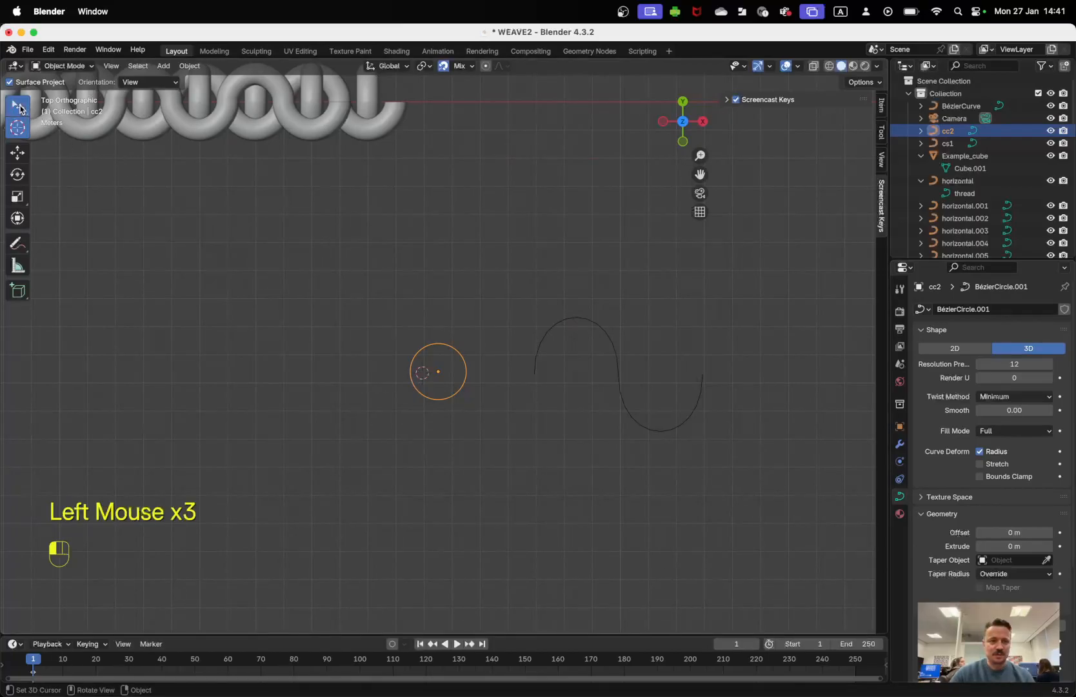
click(610, 348)
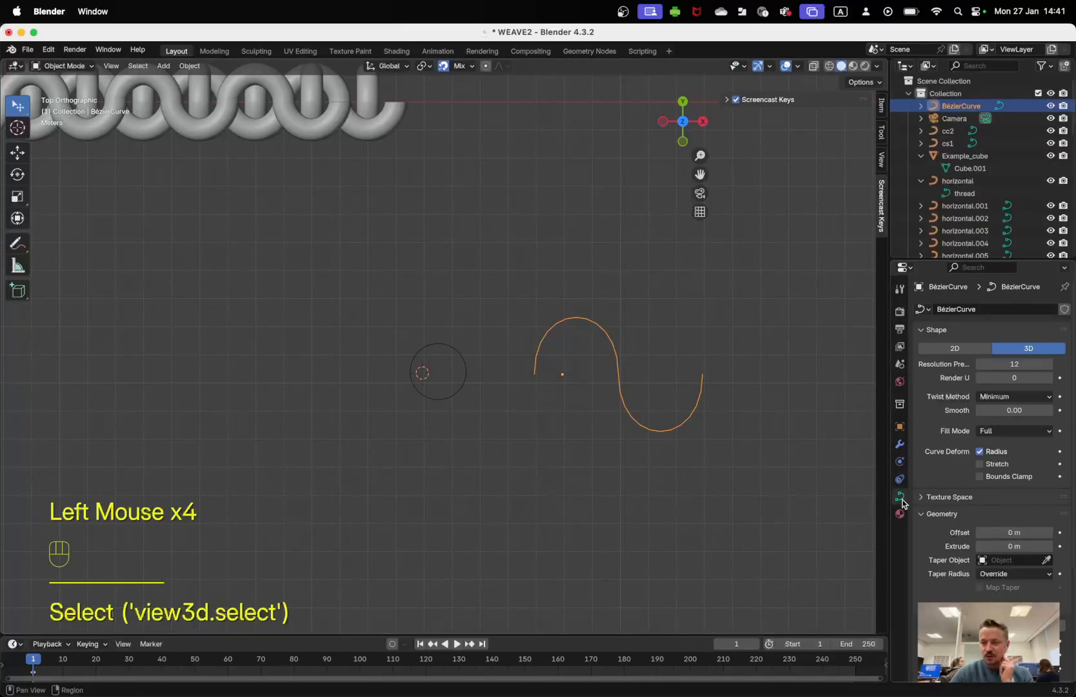
scroll(968, 504, down, 4)
scroll(968, 504, down, 2)
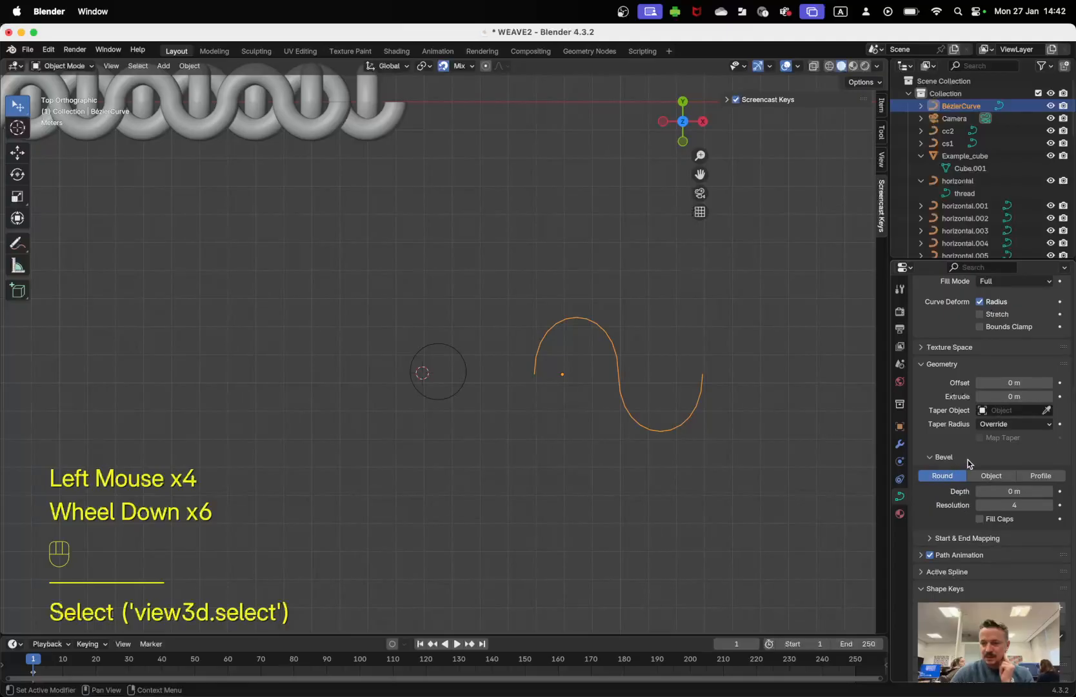
click(992, 476)
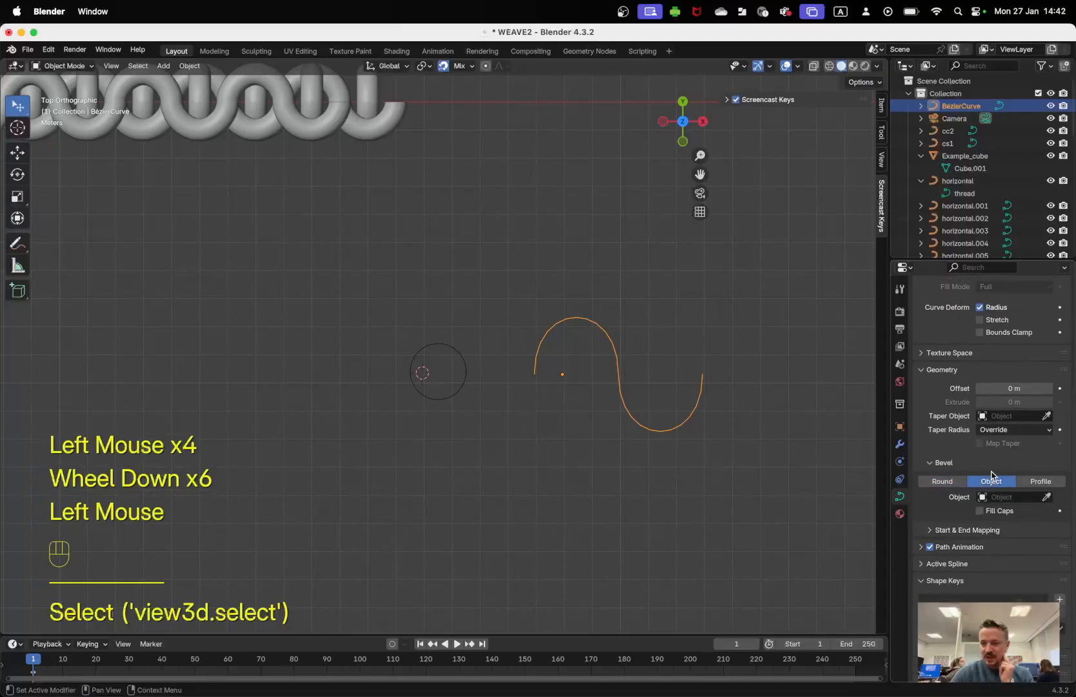
click(1011, 497)
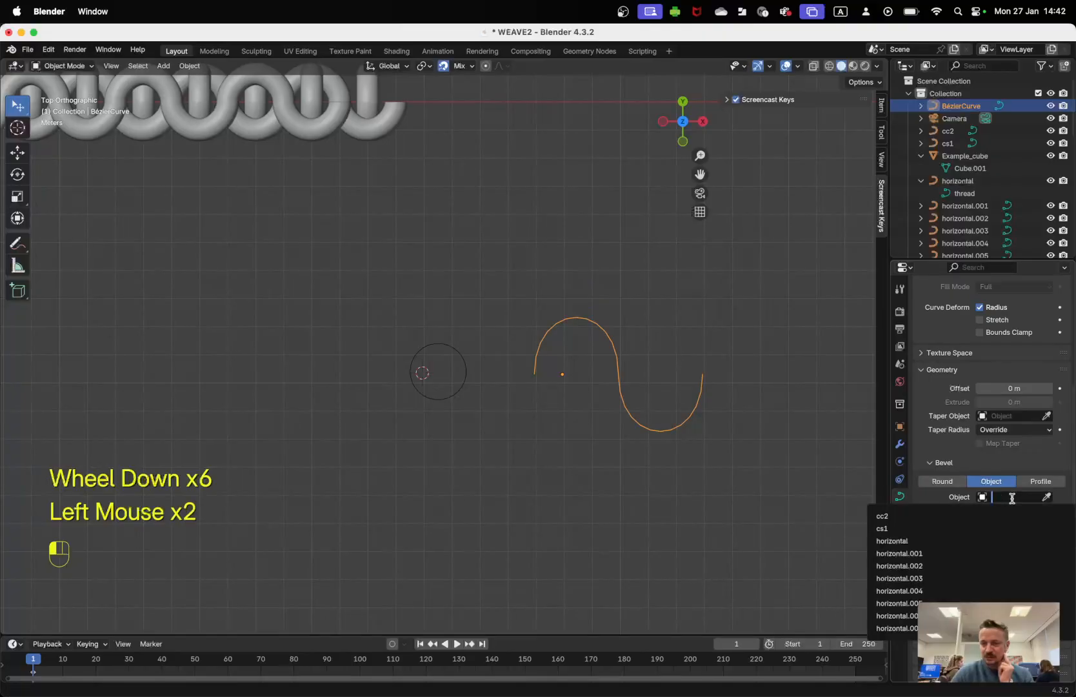
click(1000, 511)
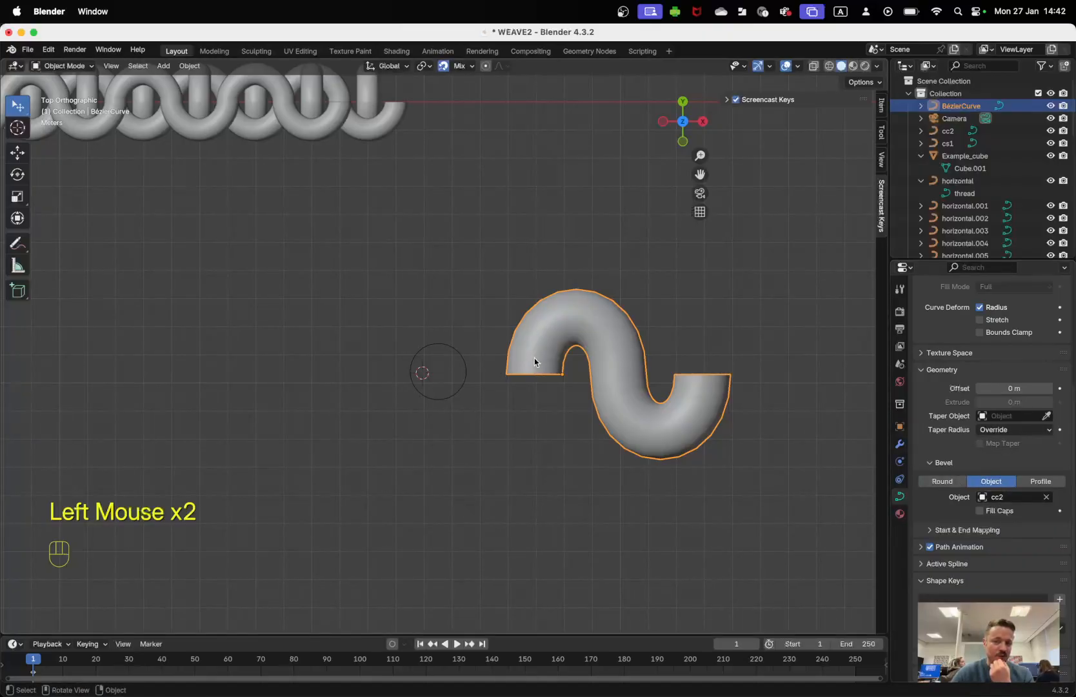
click(464, 356)
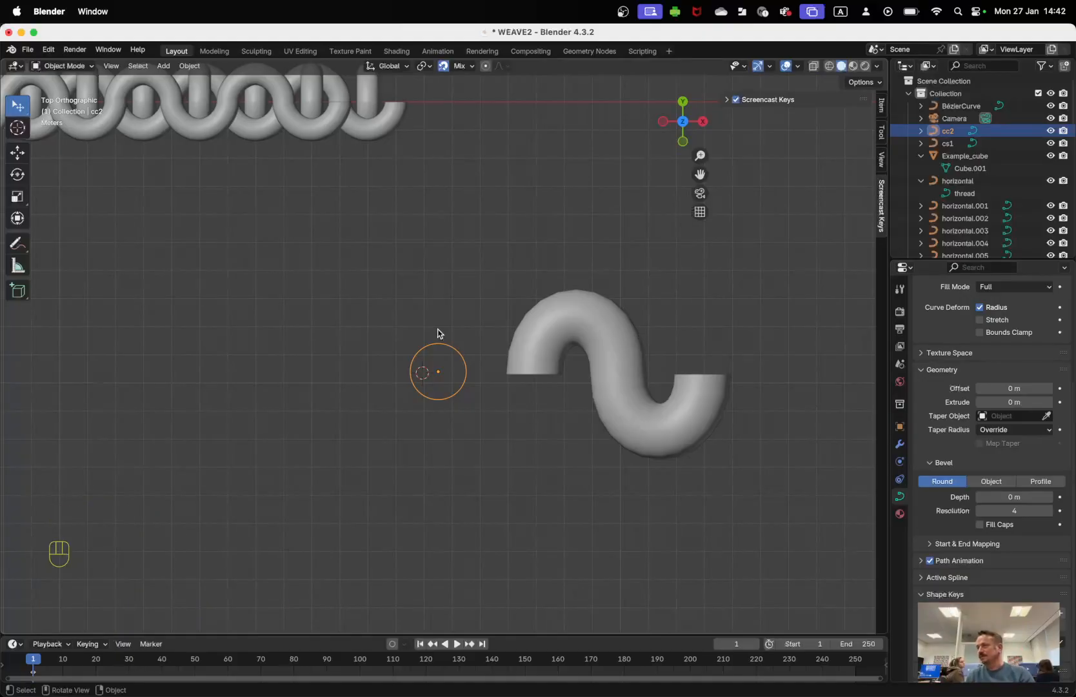
click(624, 11)
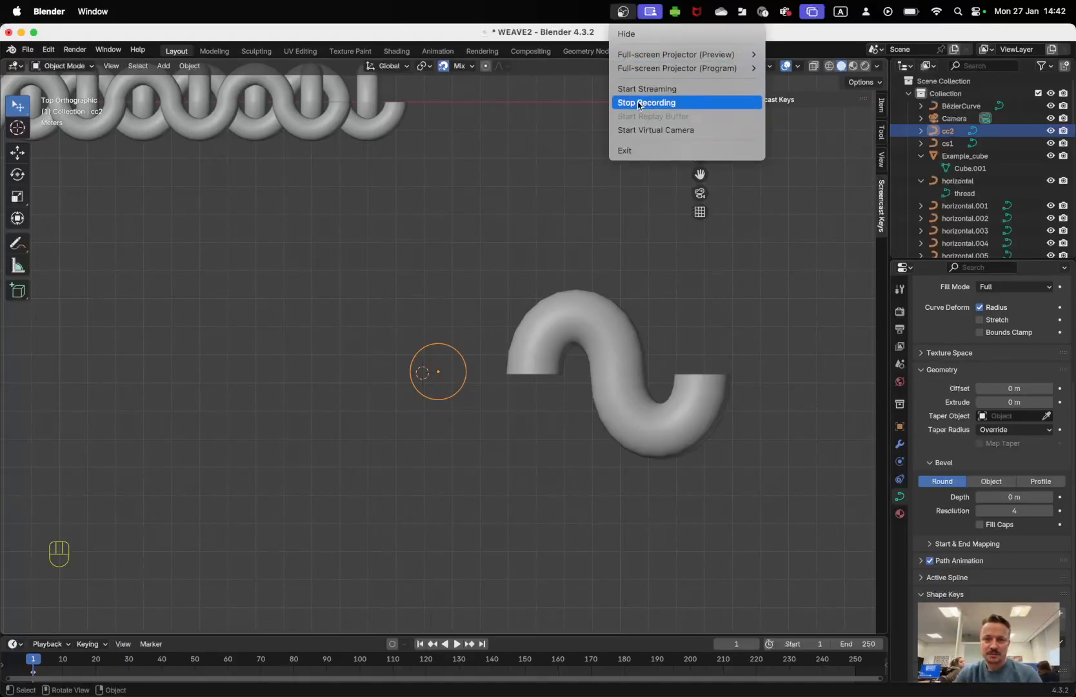
click(622, 11)
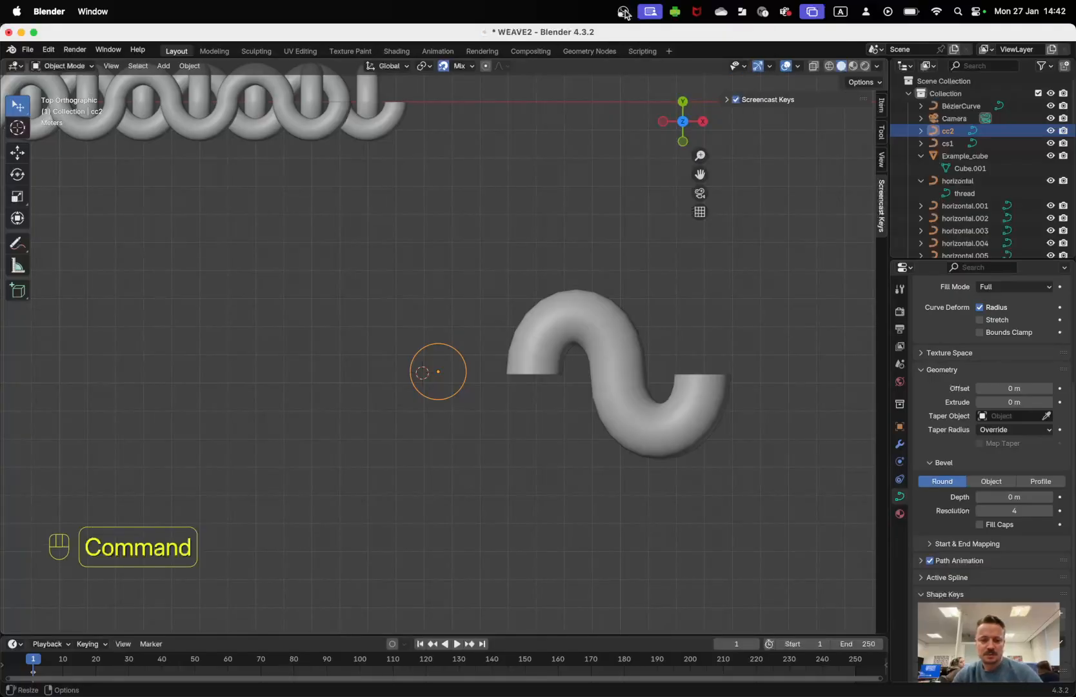
key(super+Tab)
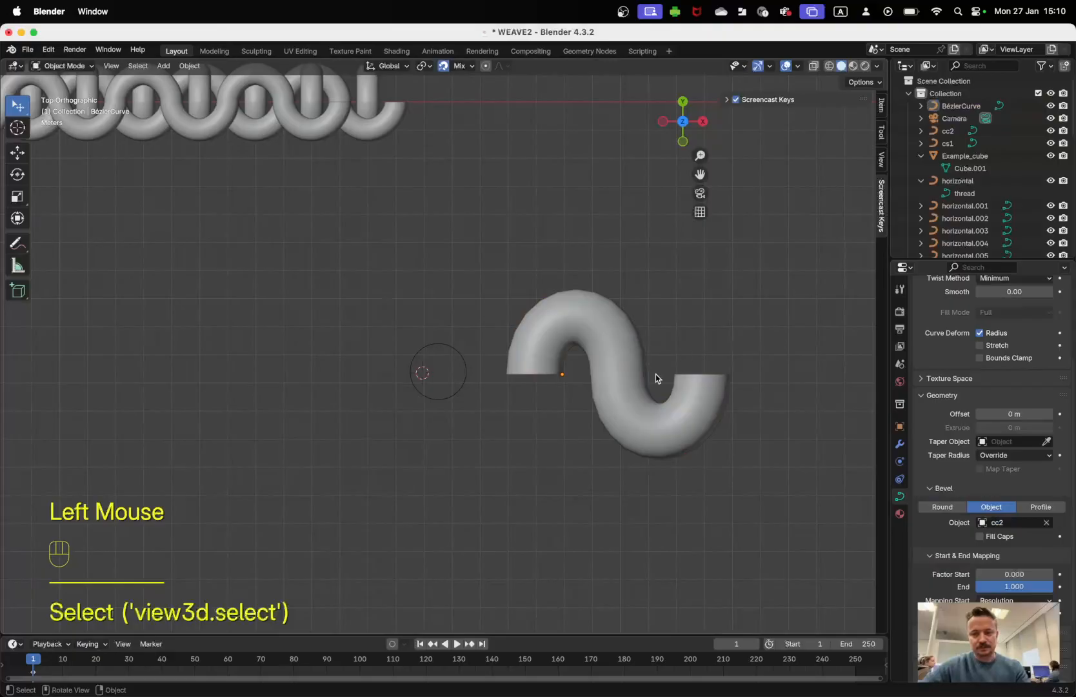
- Duplicate the thick S-shaped thread and place the copy up and to the right of the original
click(629, 372)
shift+middle_drag(629, 372, 487, 376)
key(shift+d)
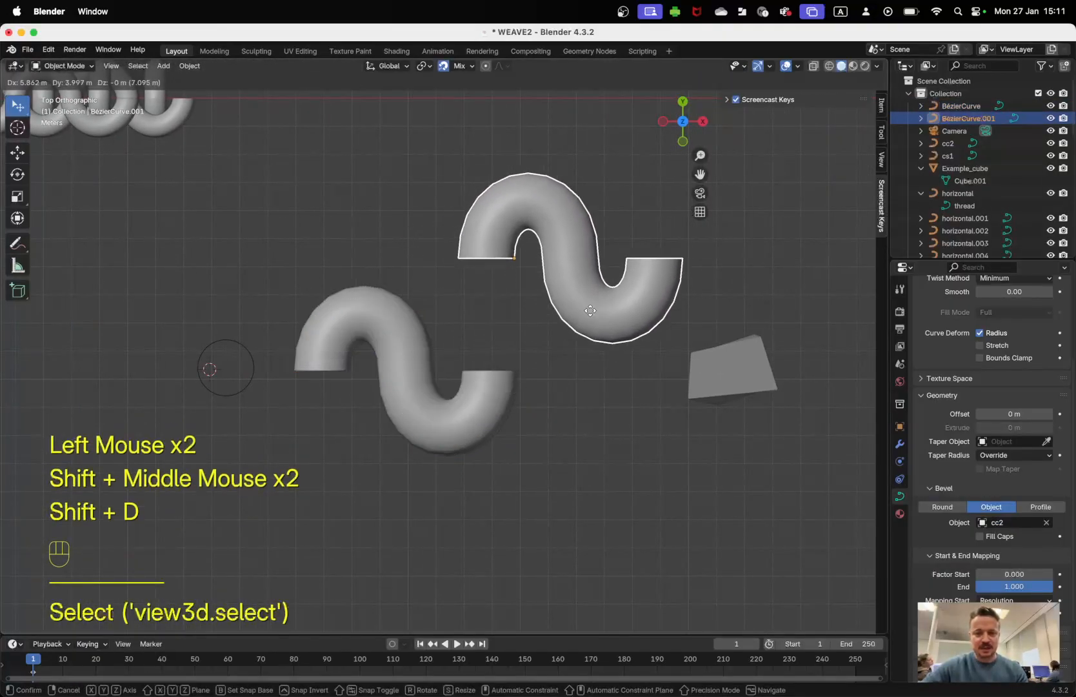
click(606, 307)
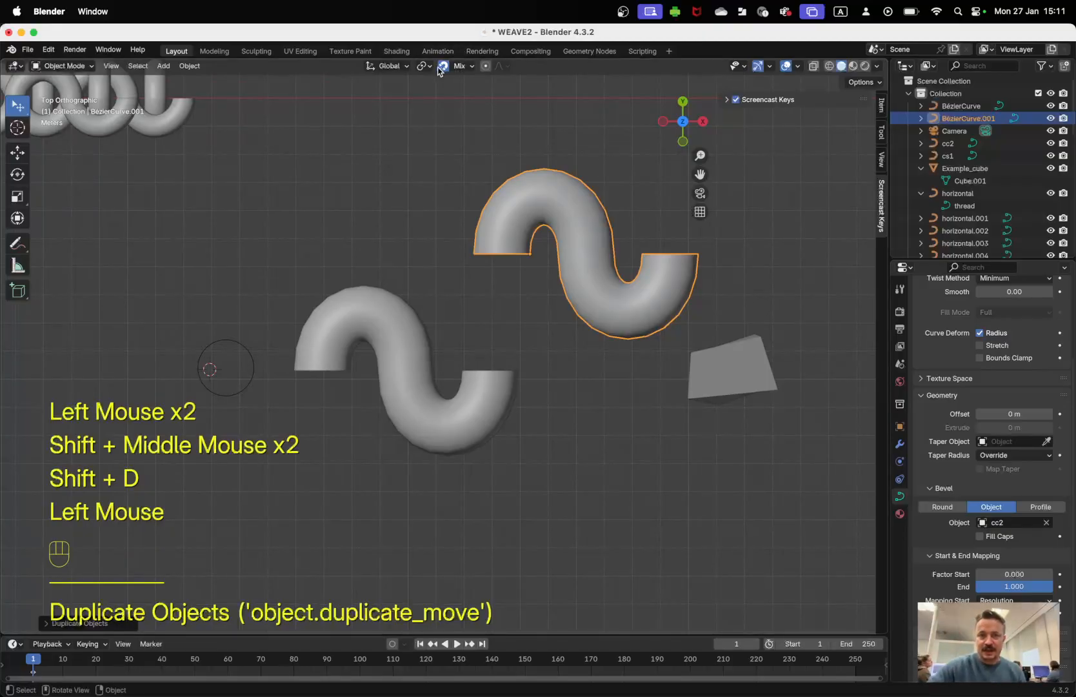
- Restrict the snap target to Vertex only
click(460, 67)
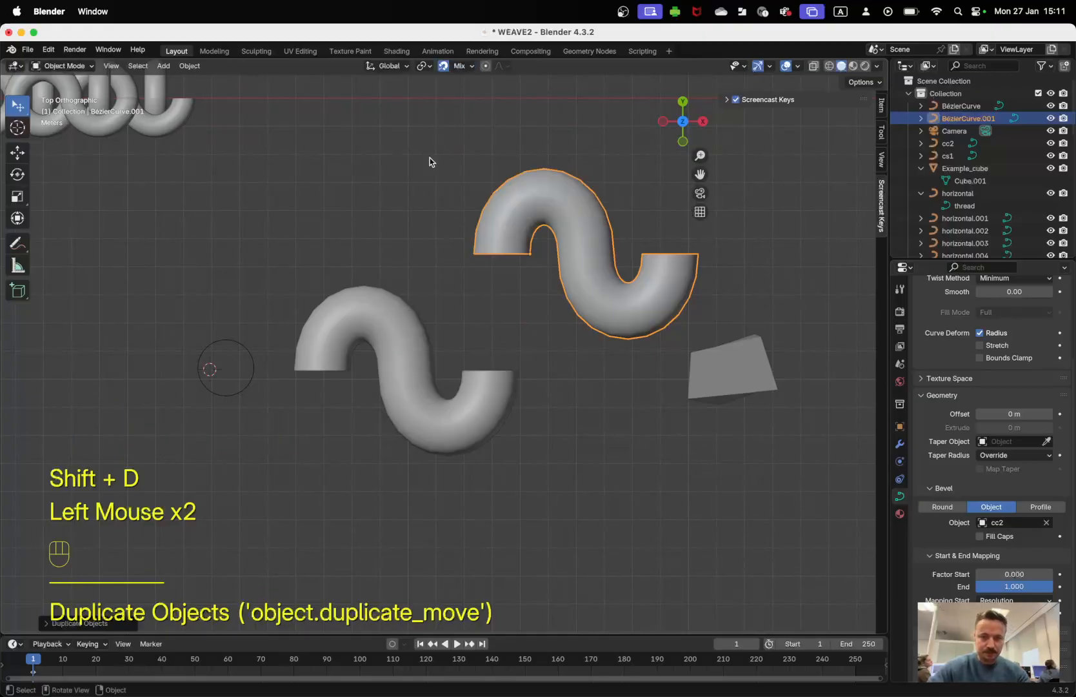
click(460, 65)
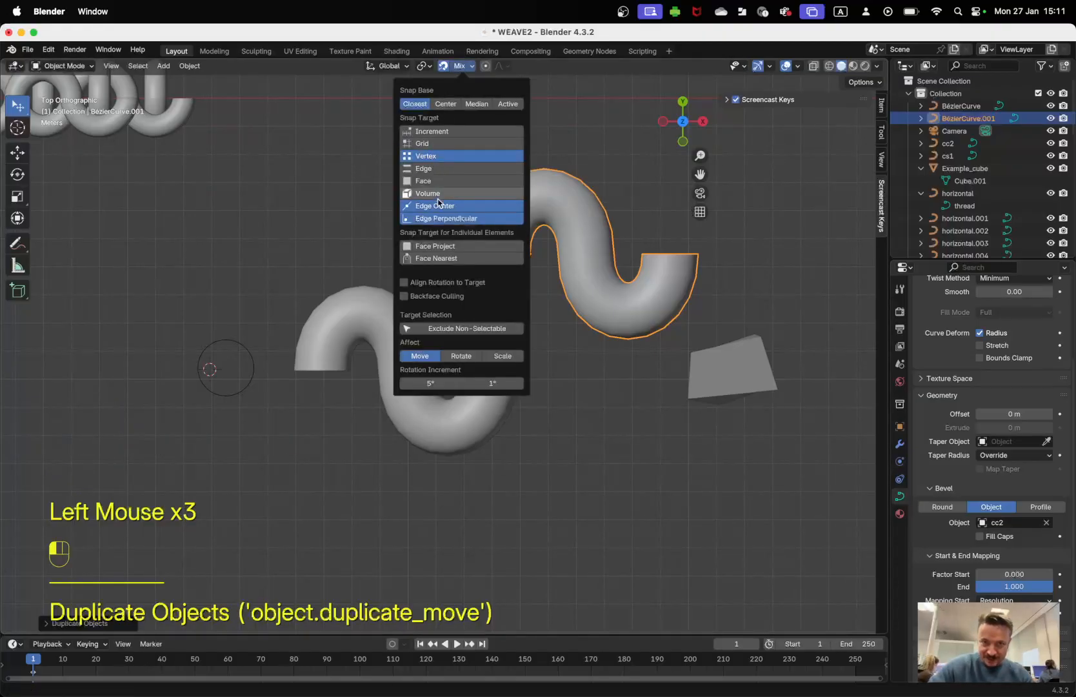
click(442, 155)
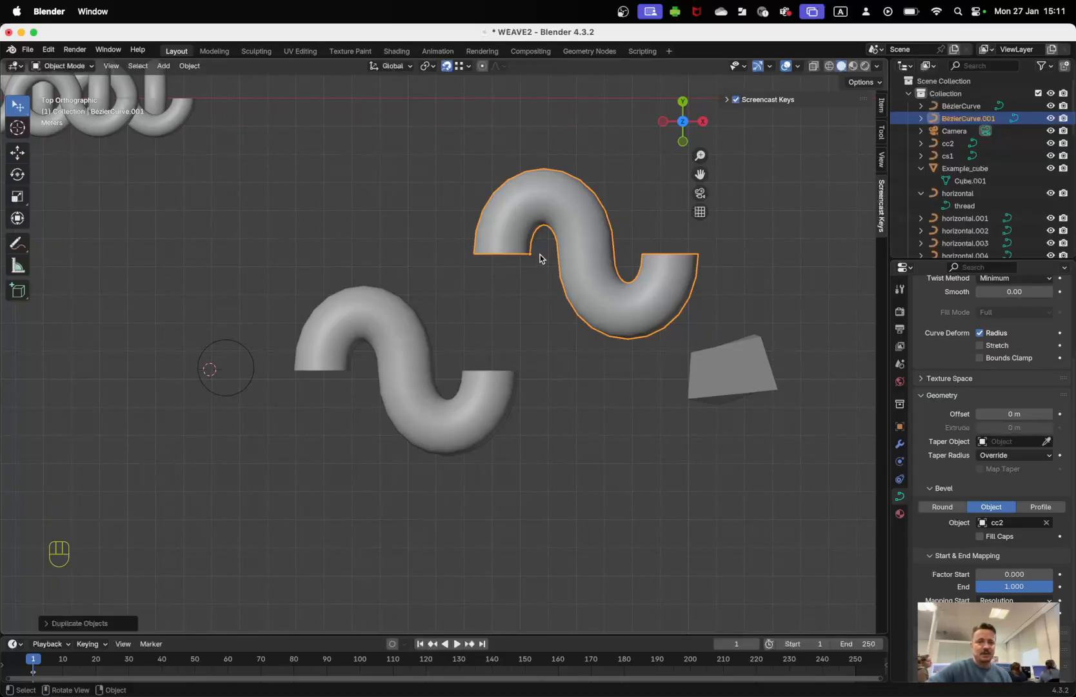
- In Edit Mode, move all the duplicate's control points so its start point snaps onto the original thread's end, and return to Object Mode
key(g)
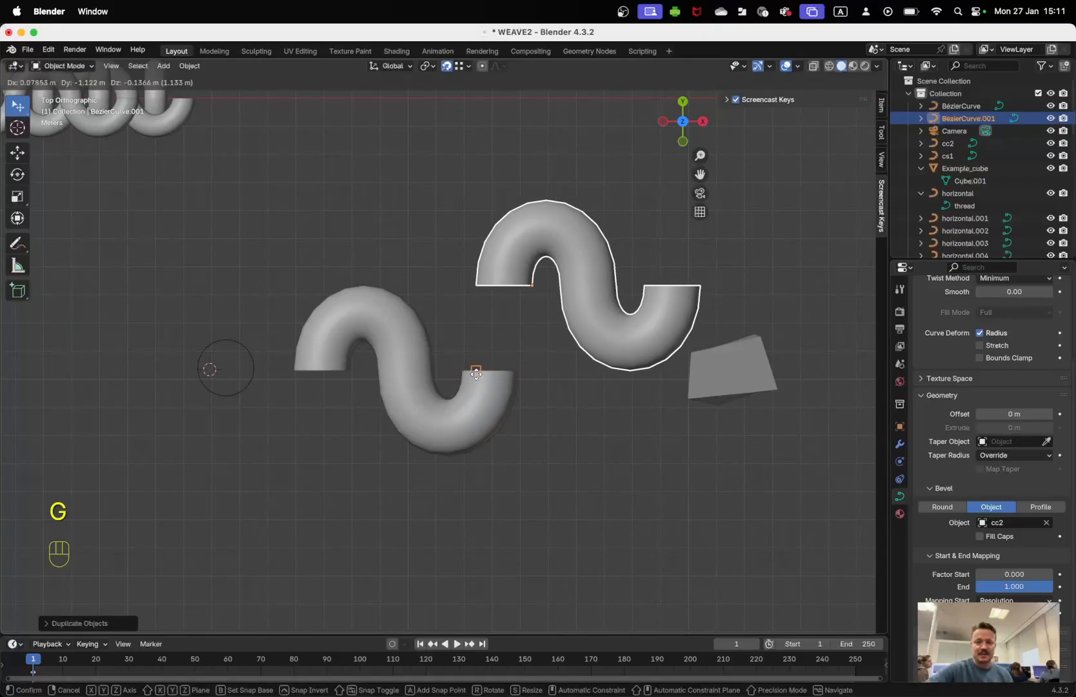
key(Escape)
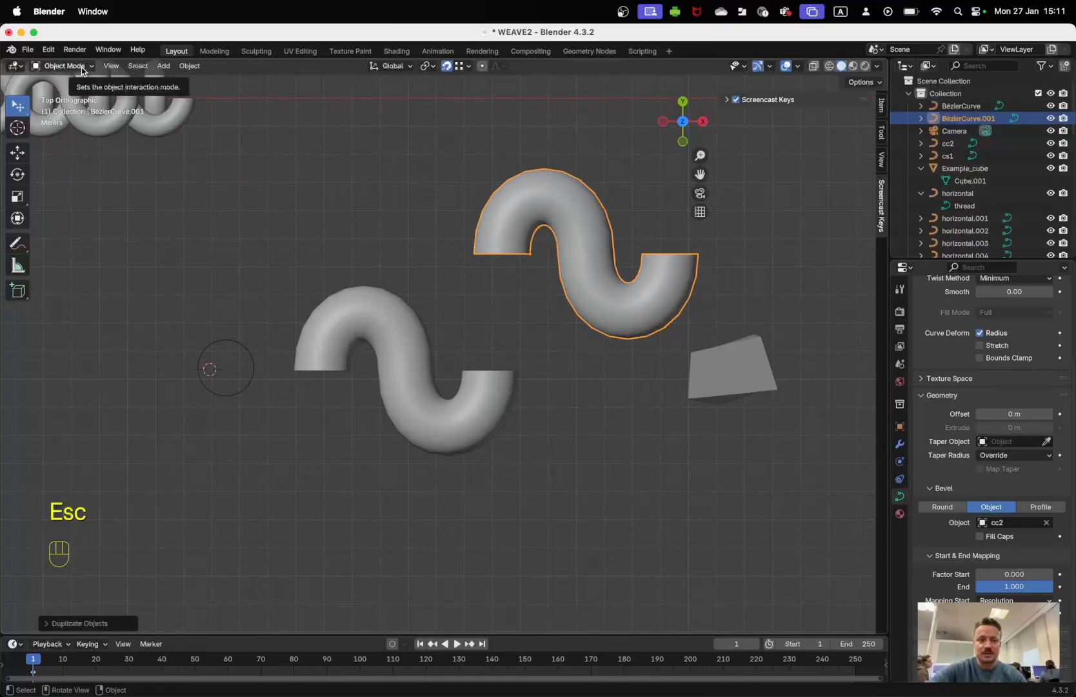
key(Tab)
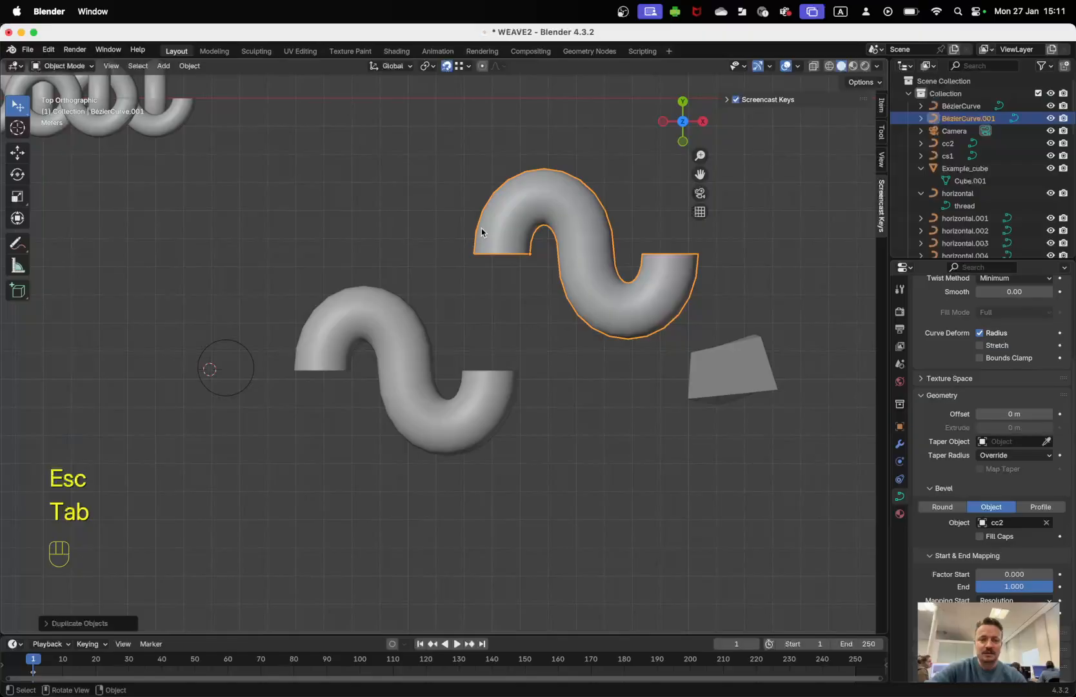
key(Tab)
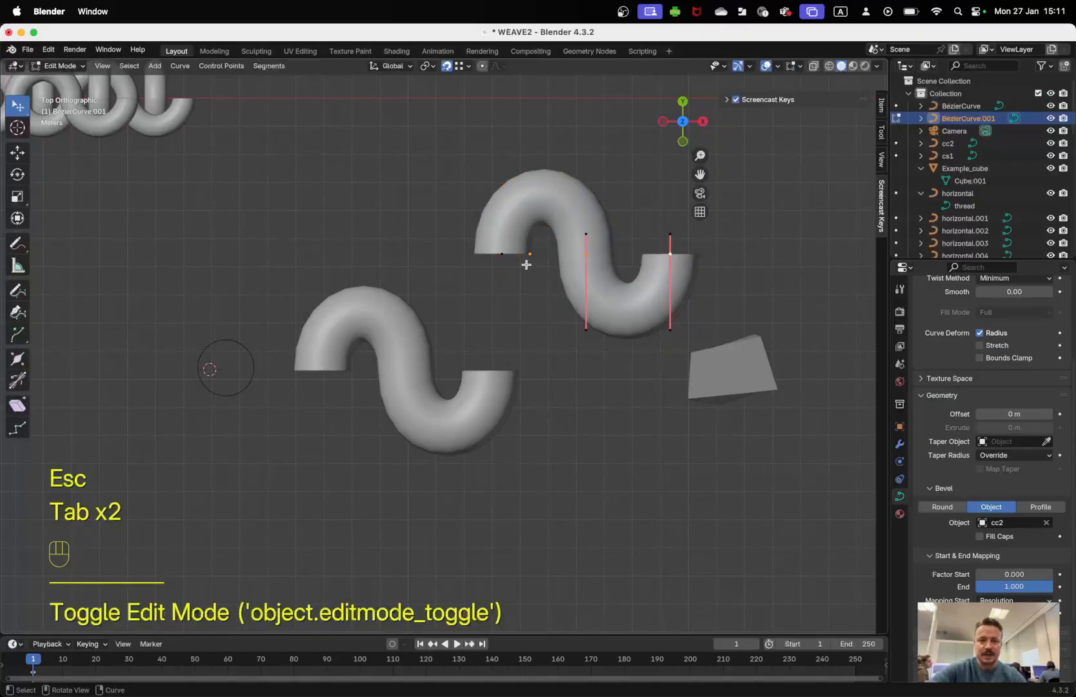
click(506, 254)
key(a)
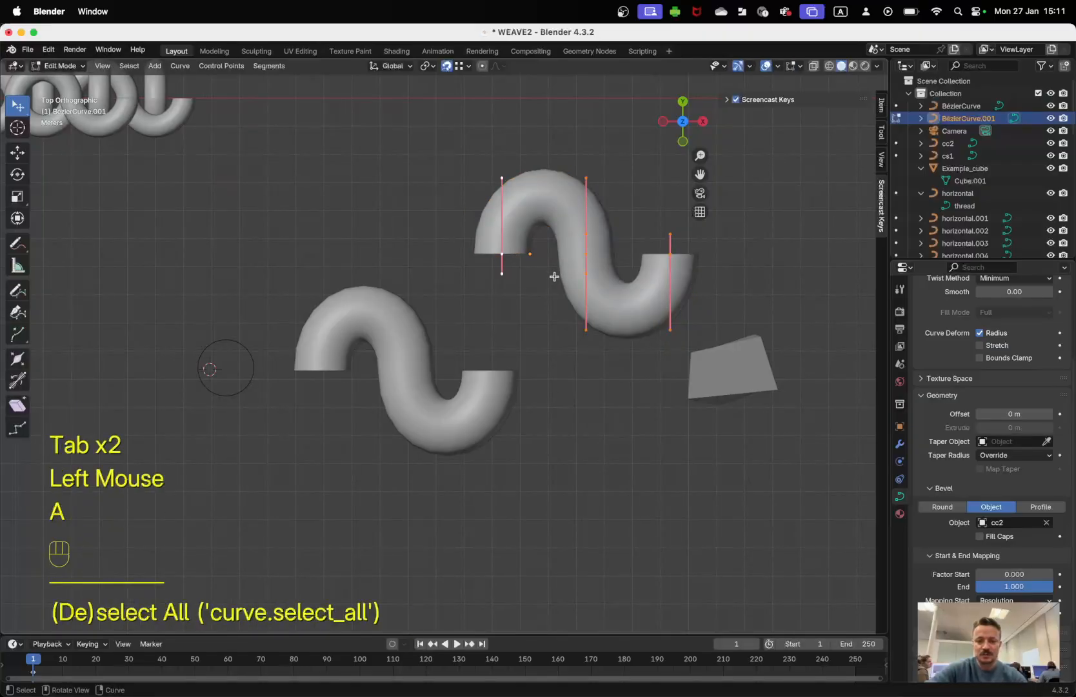
key(g)
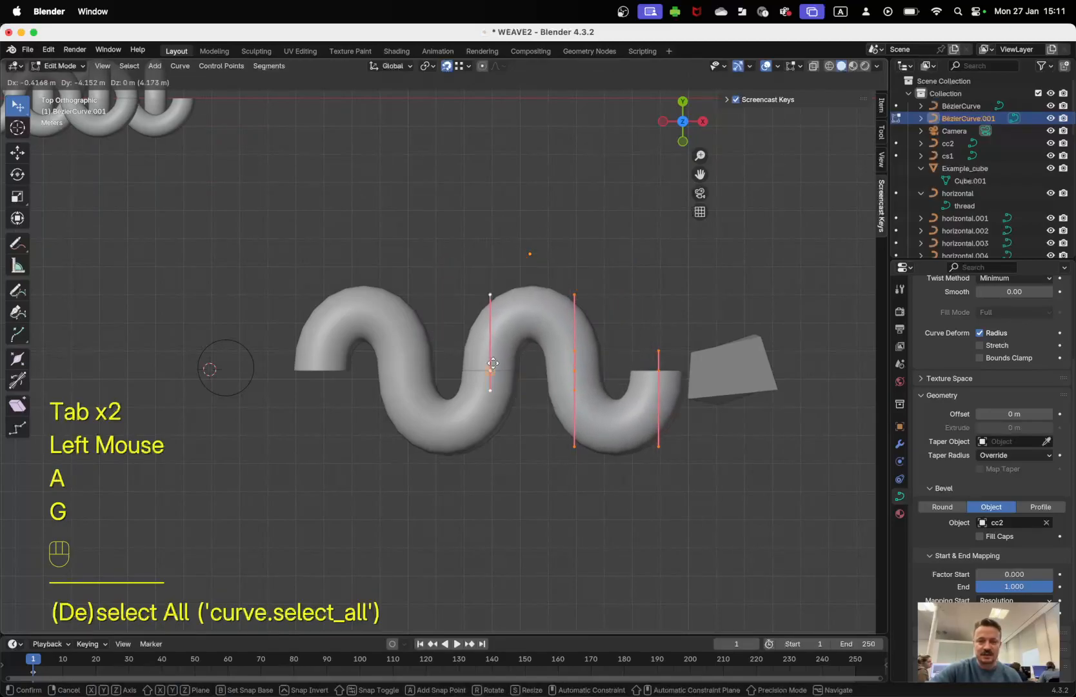
click(491, 366)
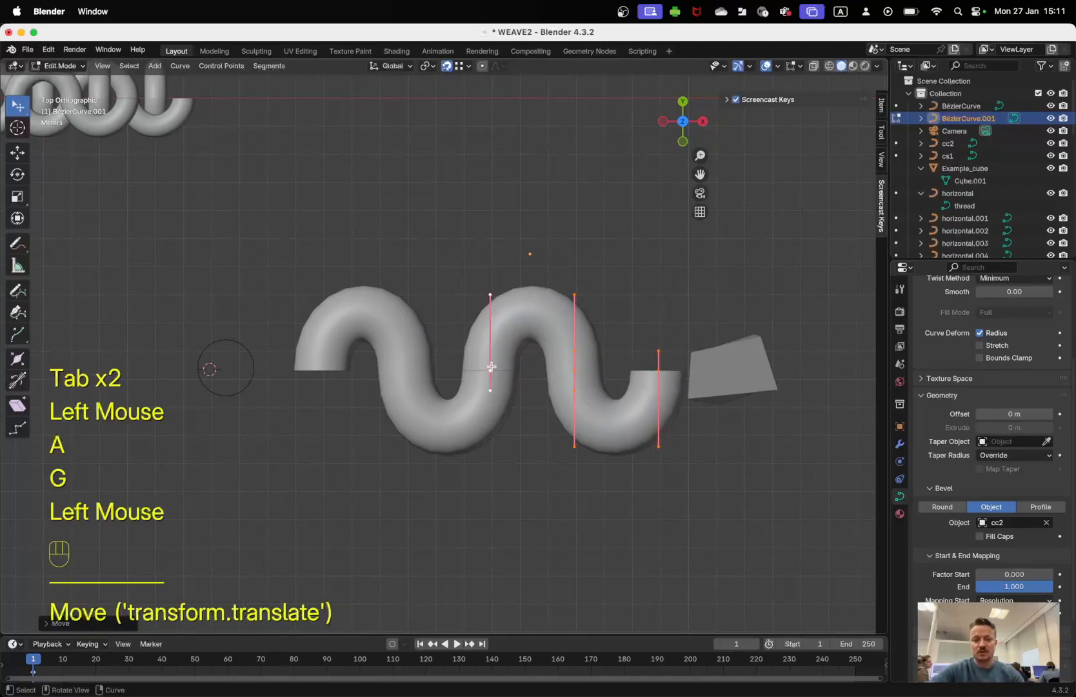
key(Tab)
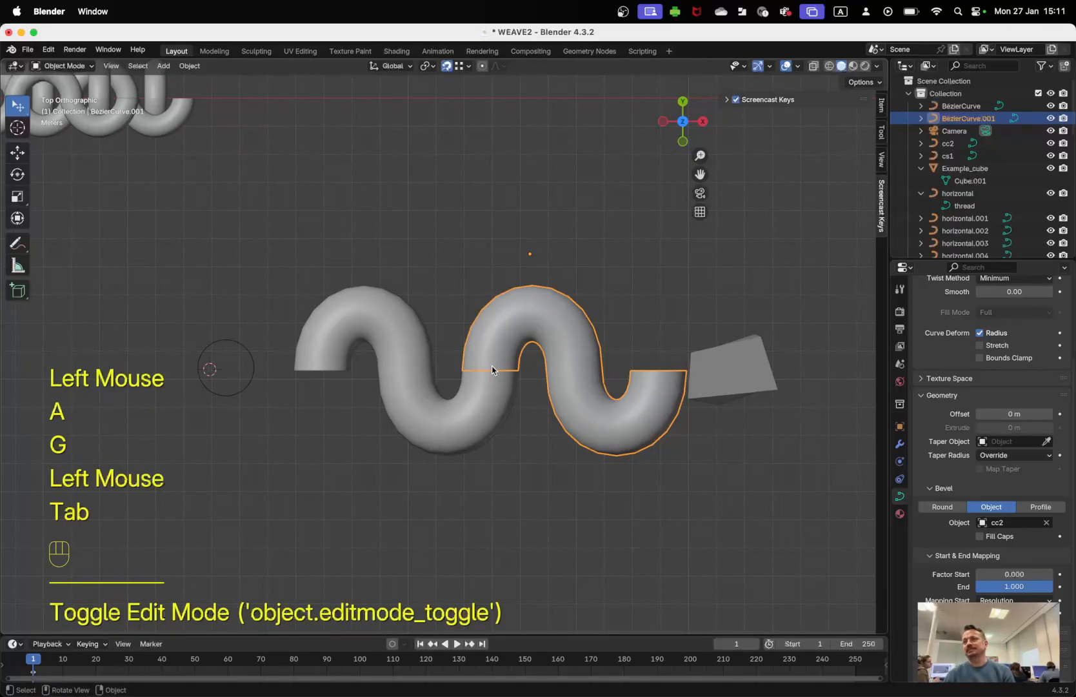
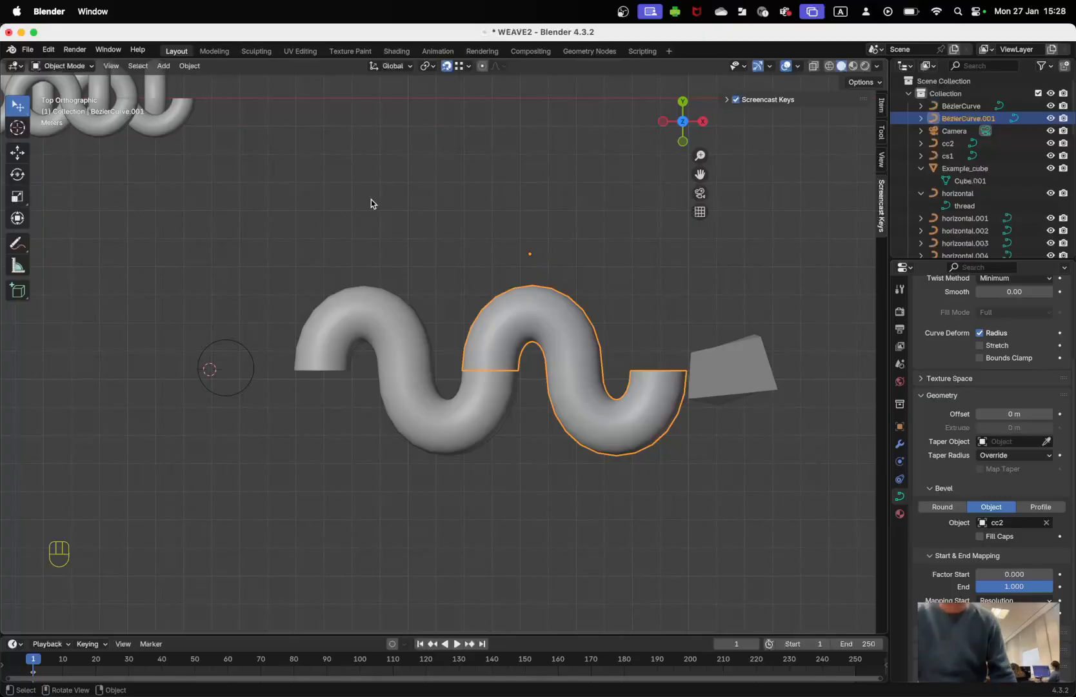
click(621, 9)
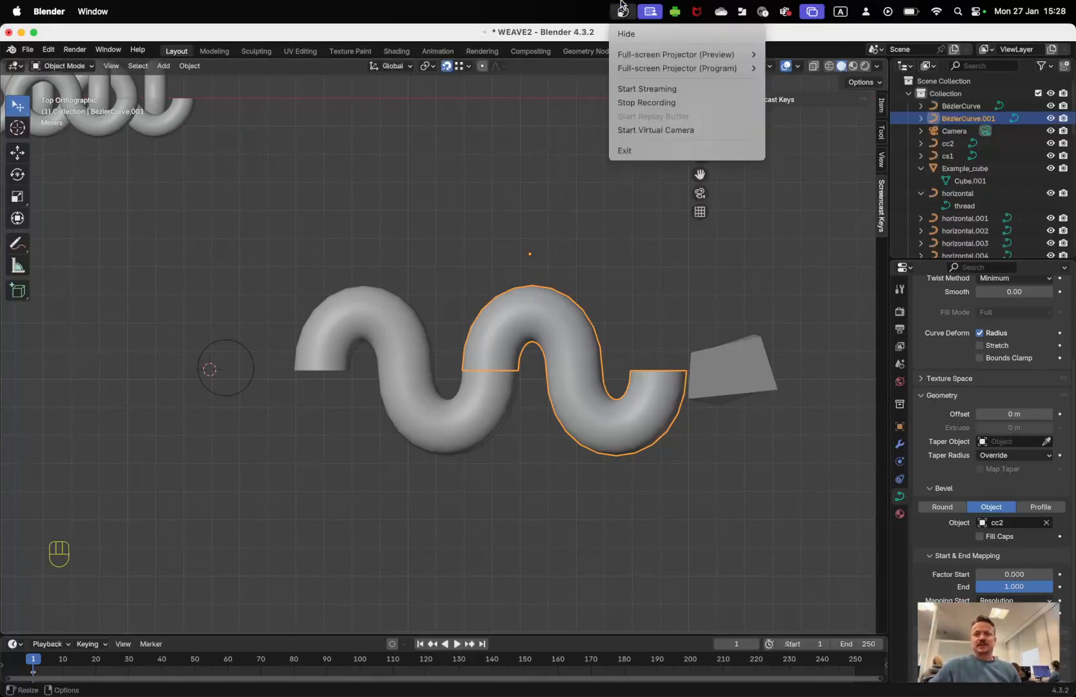
click(622, 6)
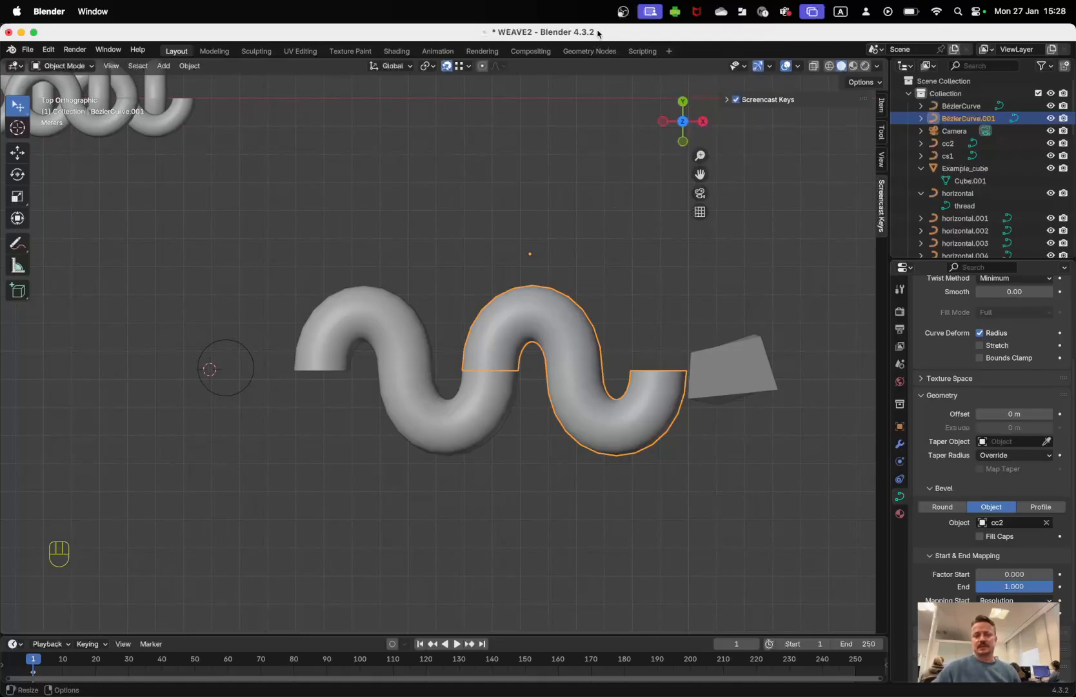
key(super+Tab)
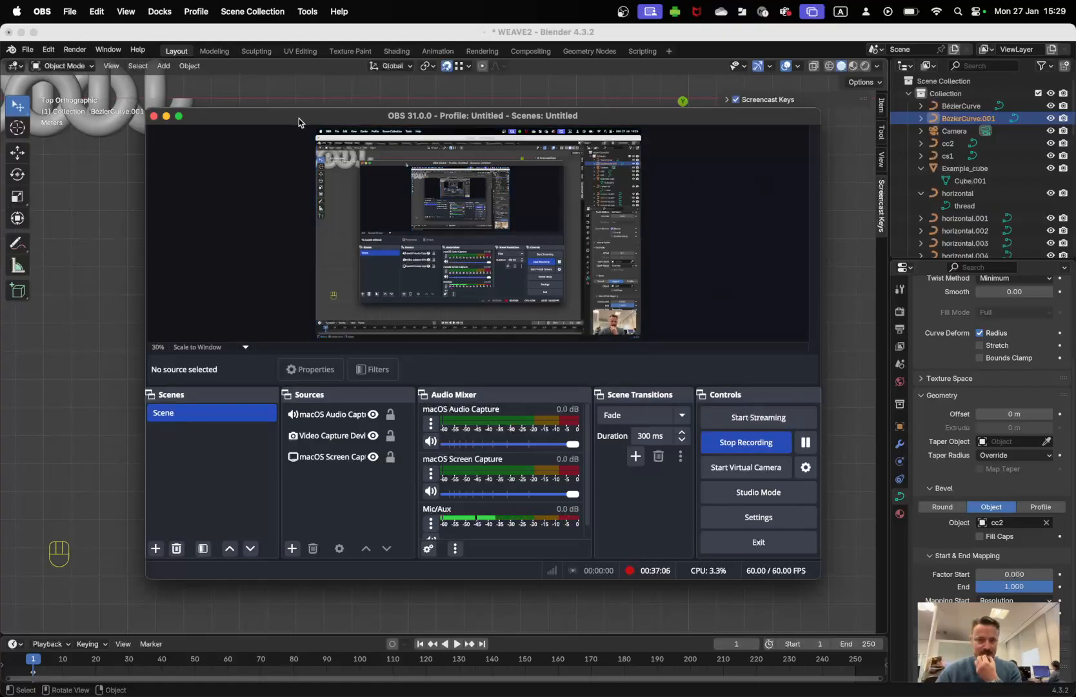
drag(298, 117, 287, 116)
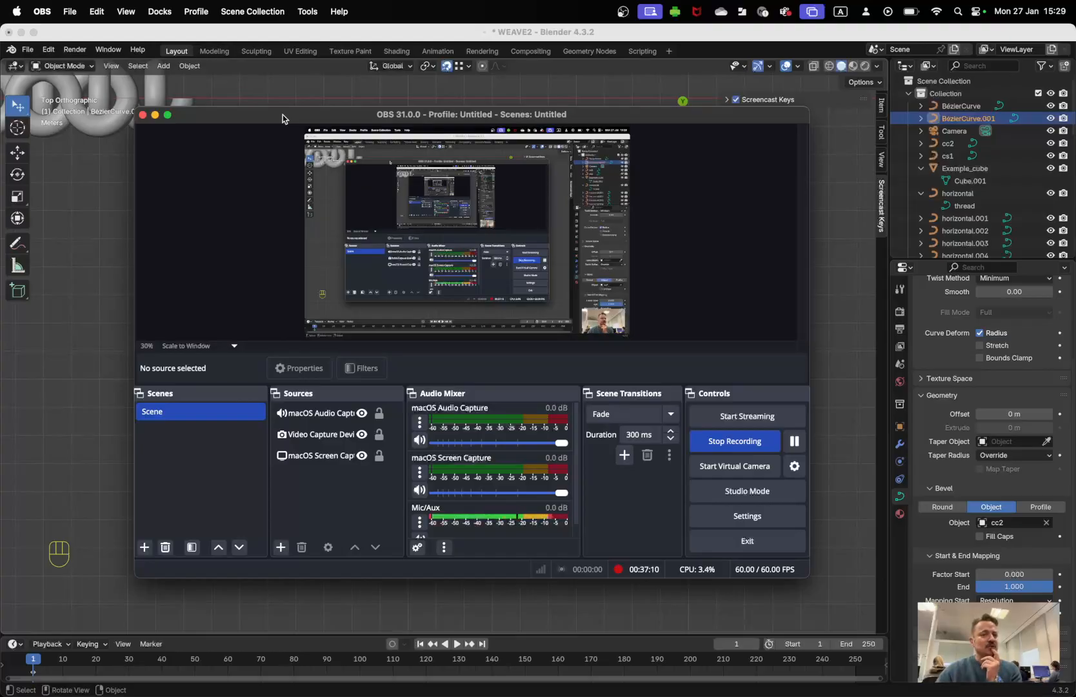
click(285, 83)
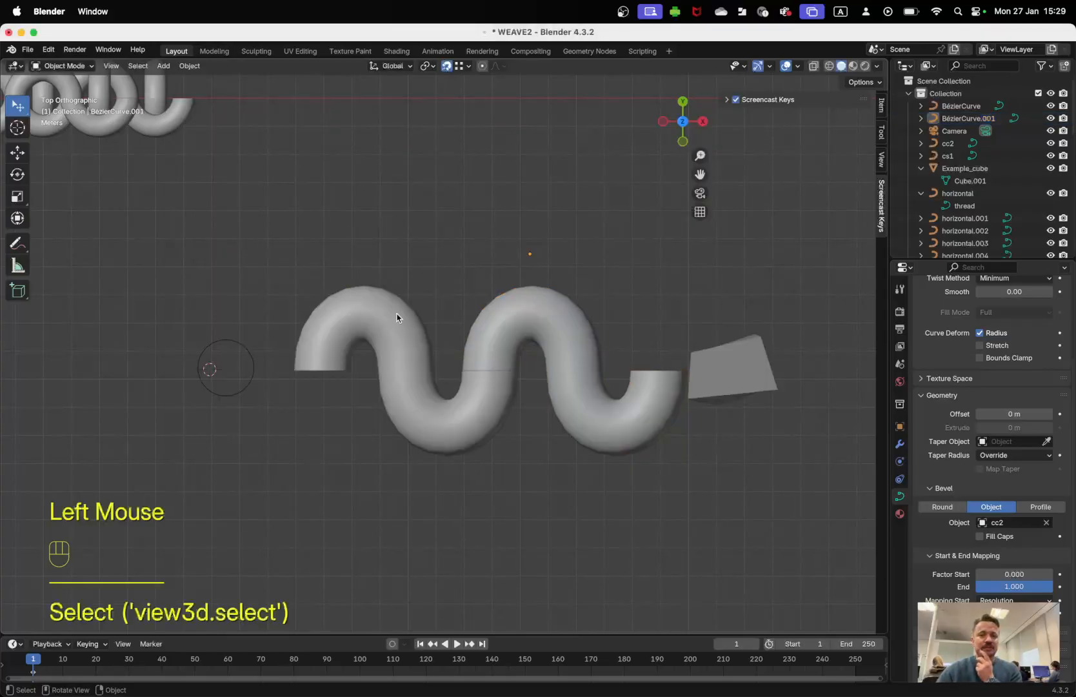
- Delete the Example_cube object beside the threads
click(391, 334)
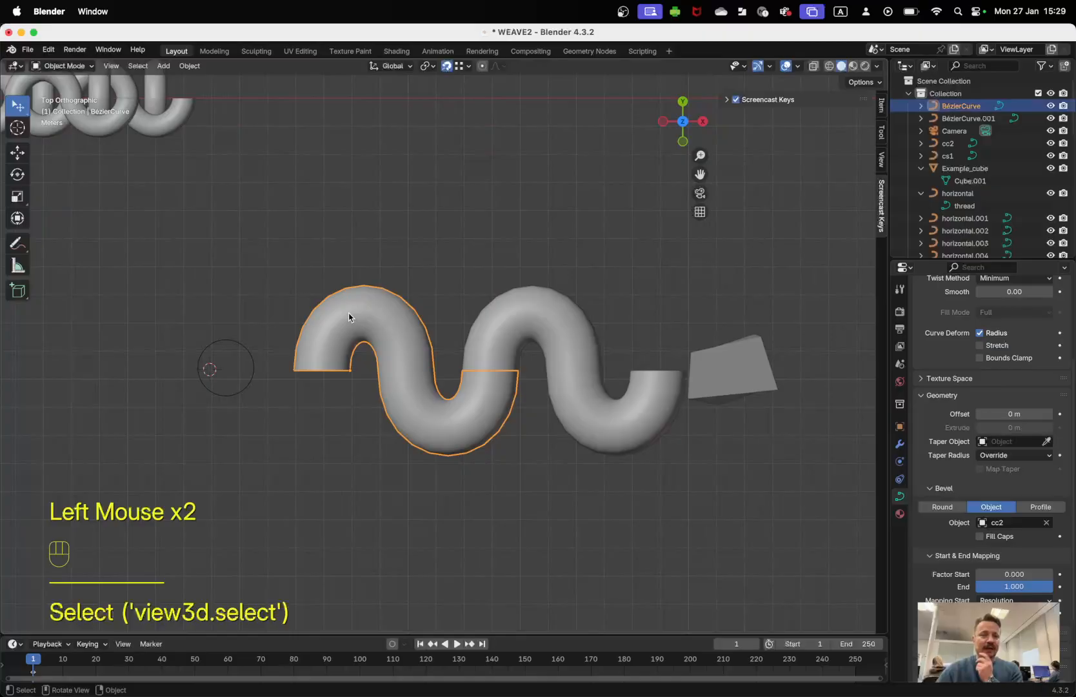
click(530, 326)
click(702, 357)
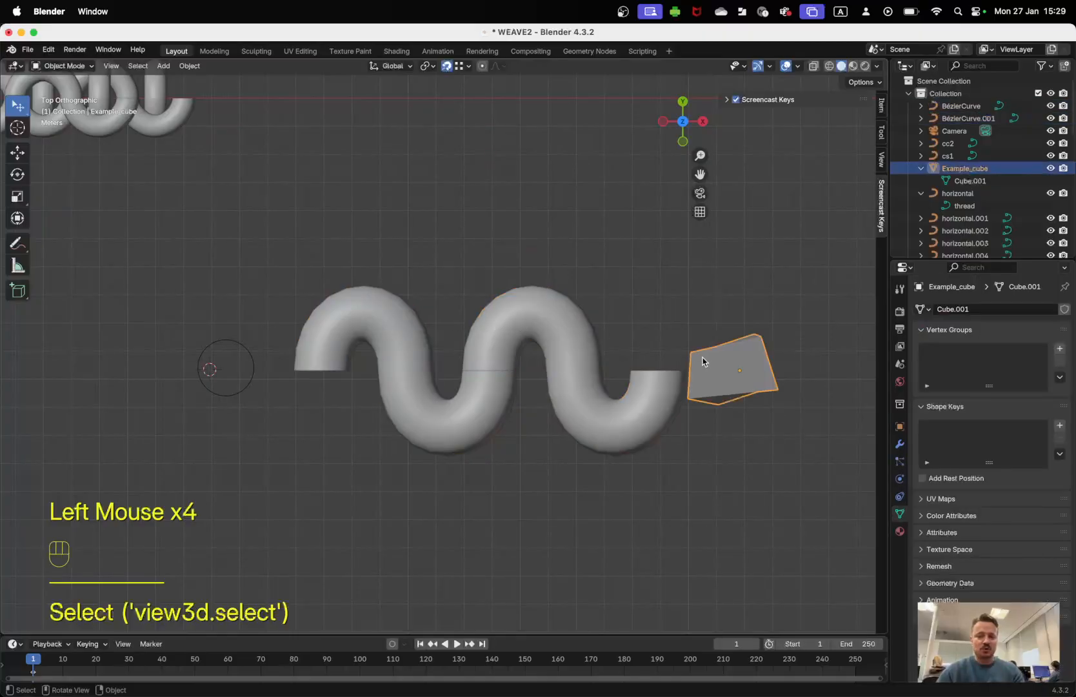
key(x)
click(702, 359)
- Check the duplicated thread segment's control points in Edit Mode and return to Object Mode
click(538, 330)
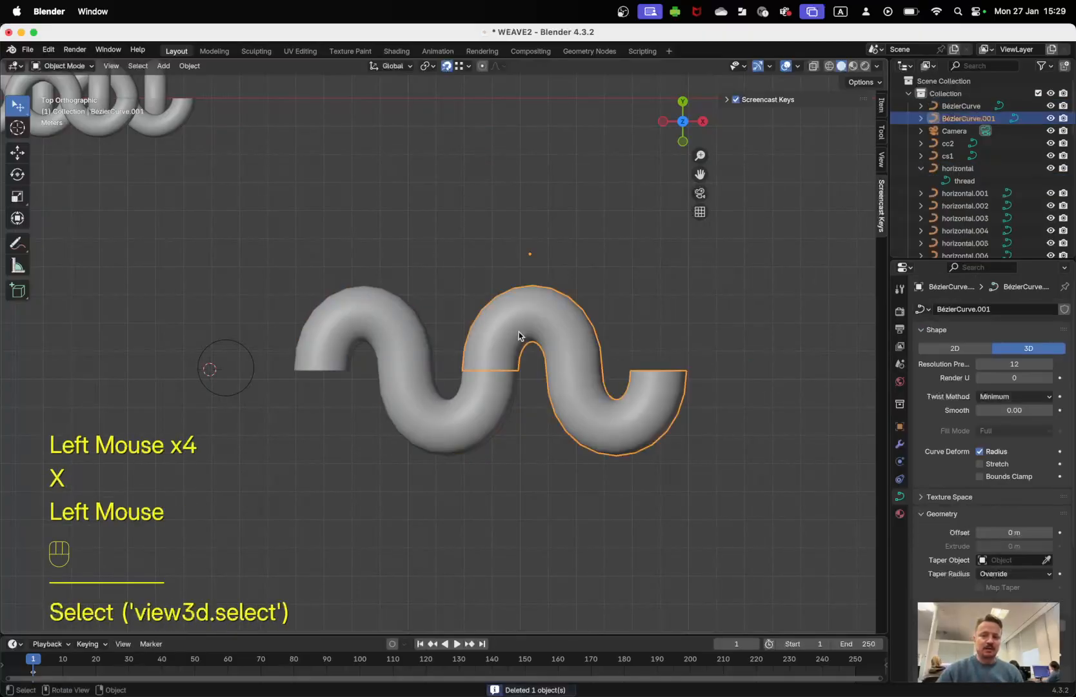
key(Tab)
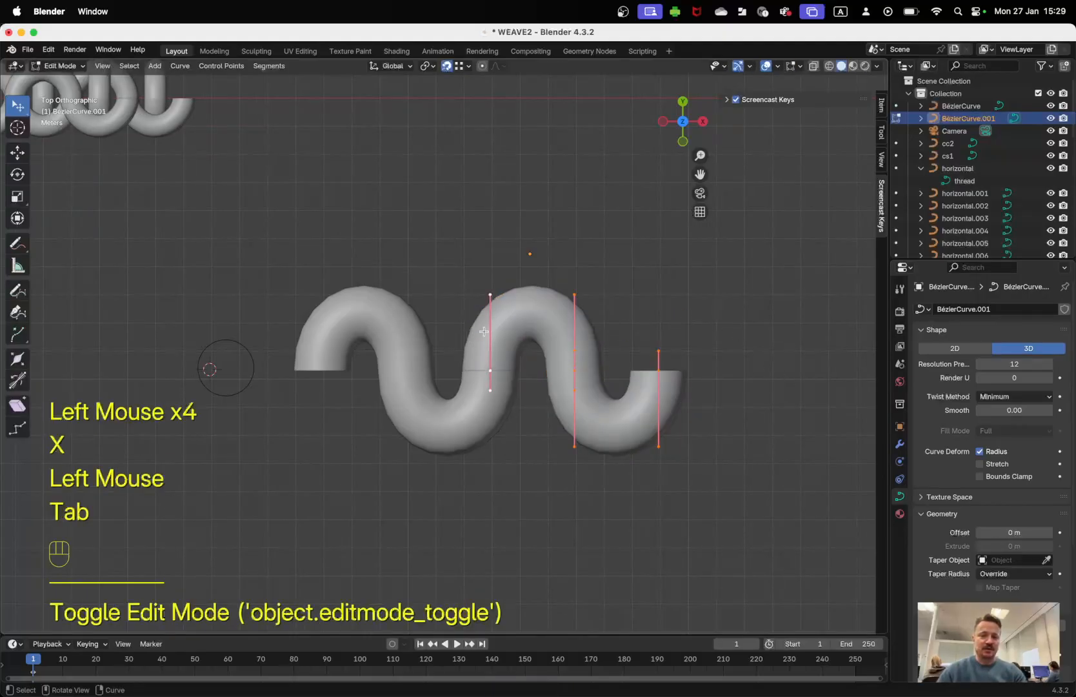
key(Tab)
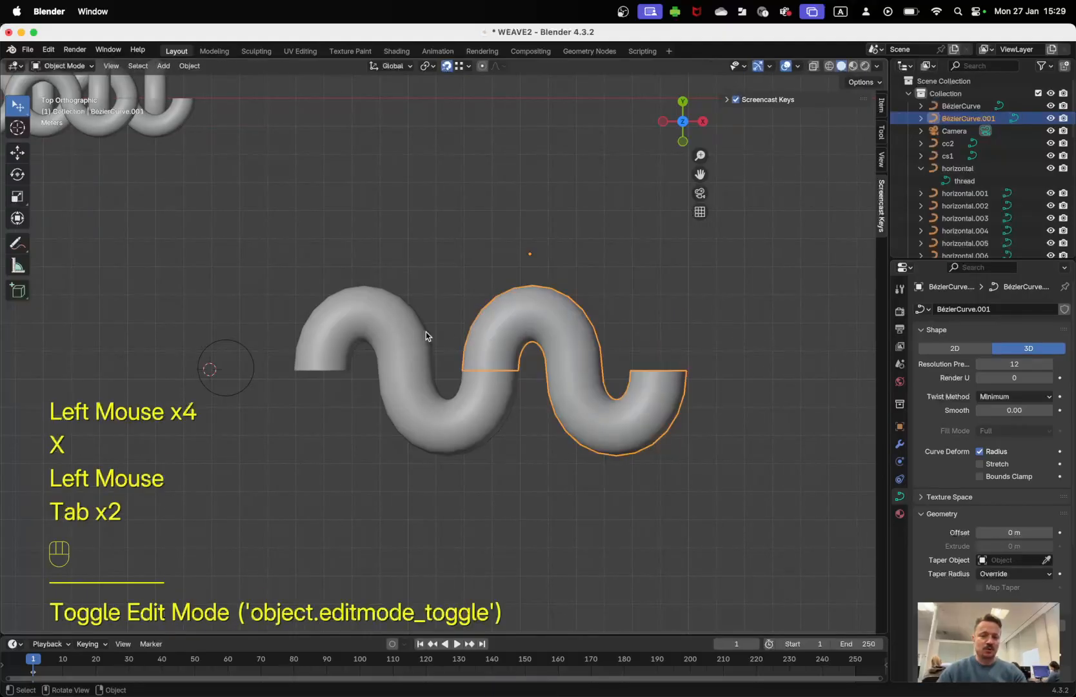
- Join the original thread segment and its snapped duplicate into a single curve object, and check the joined thread's selection
click(387, 318)
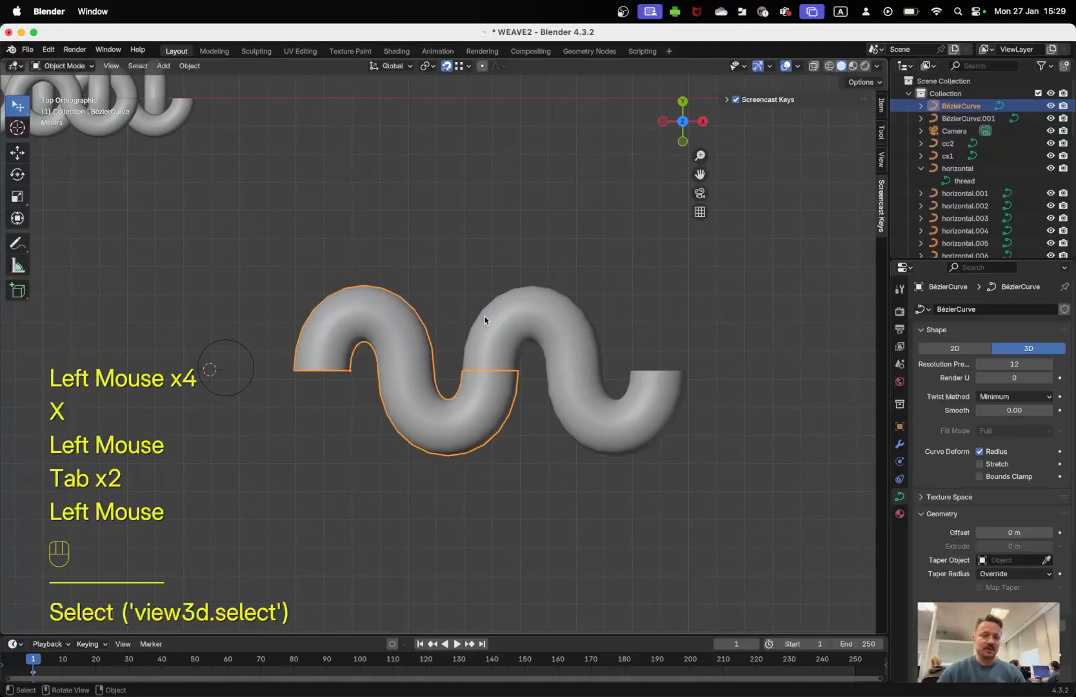
shift+click(516, 324)
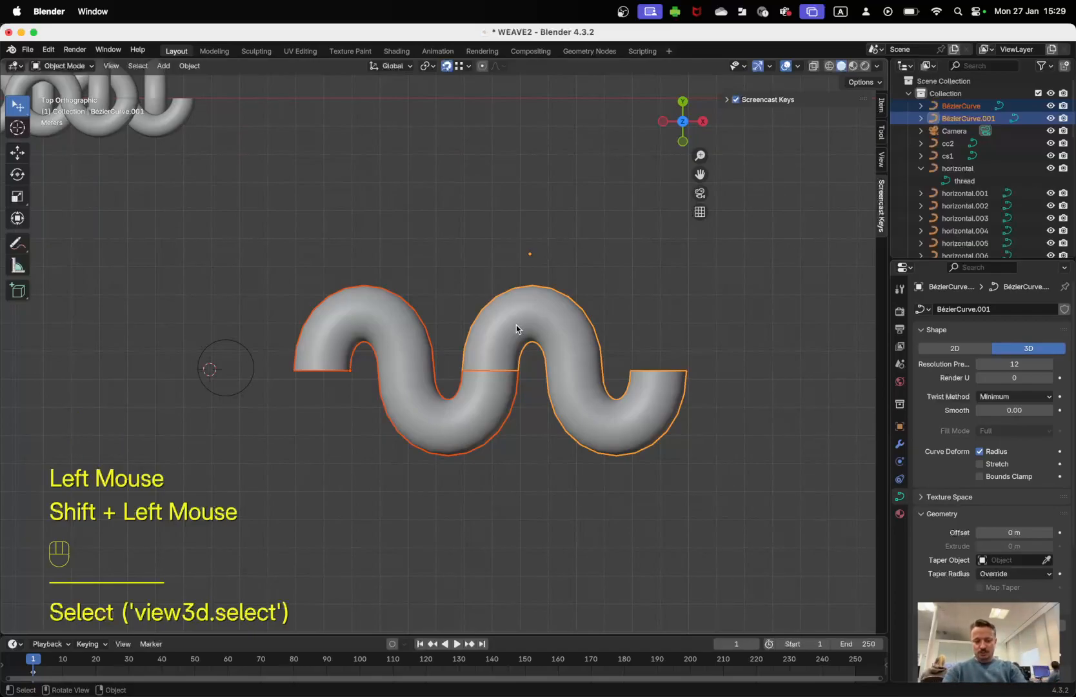
click(191, 66)
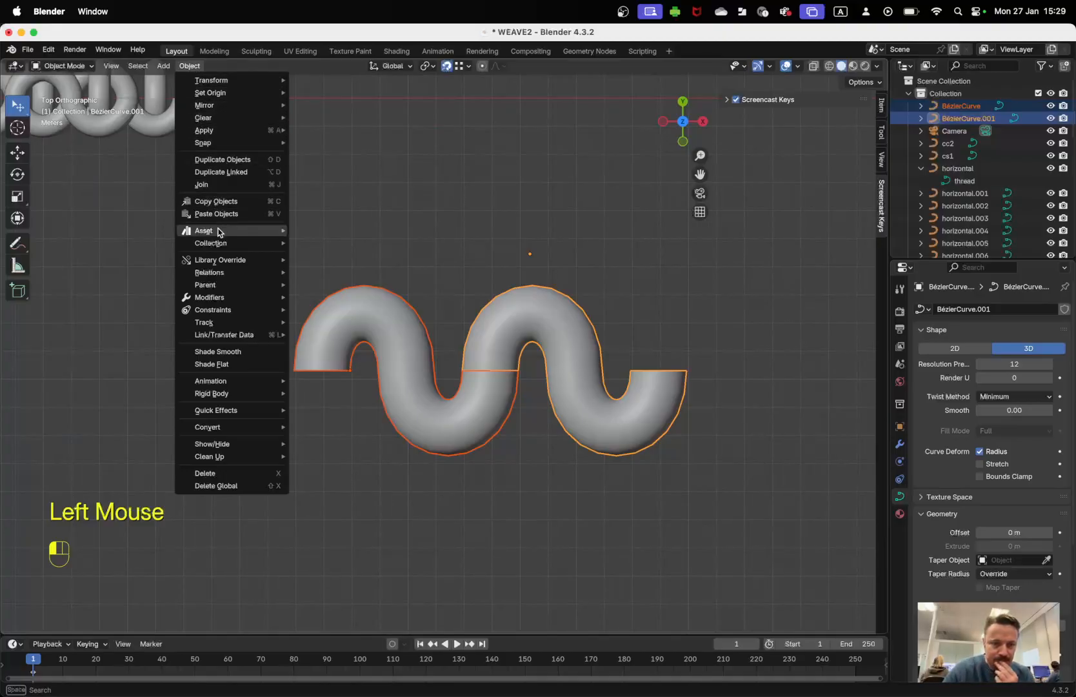
mouse_move(220, 428)
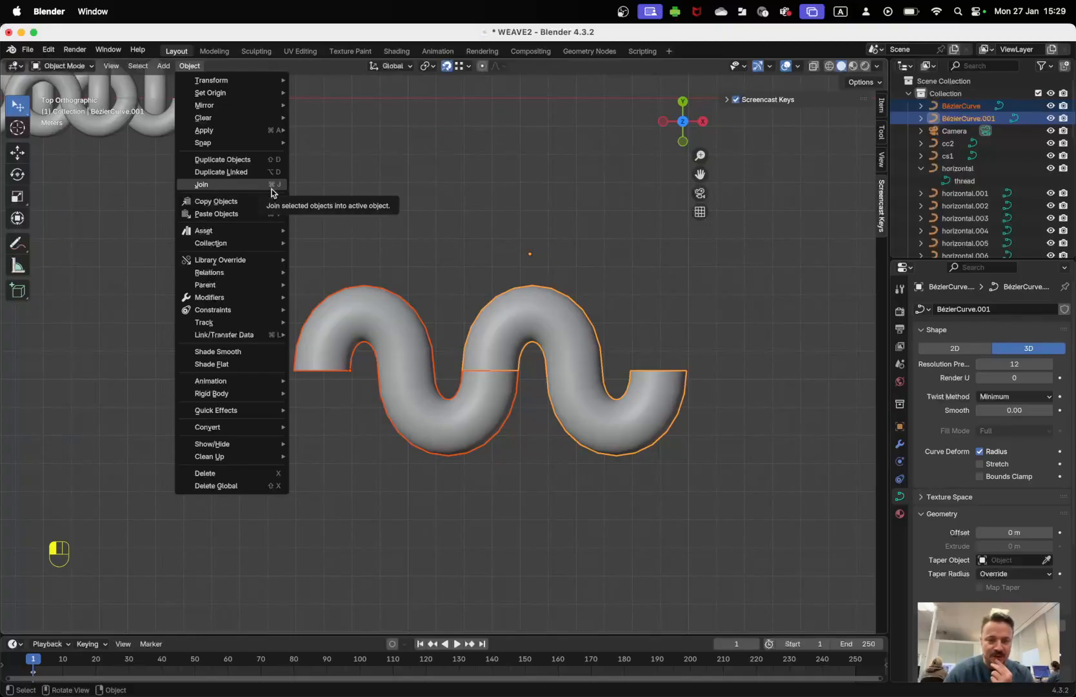
key(ctrl)
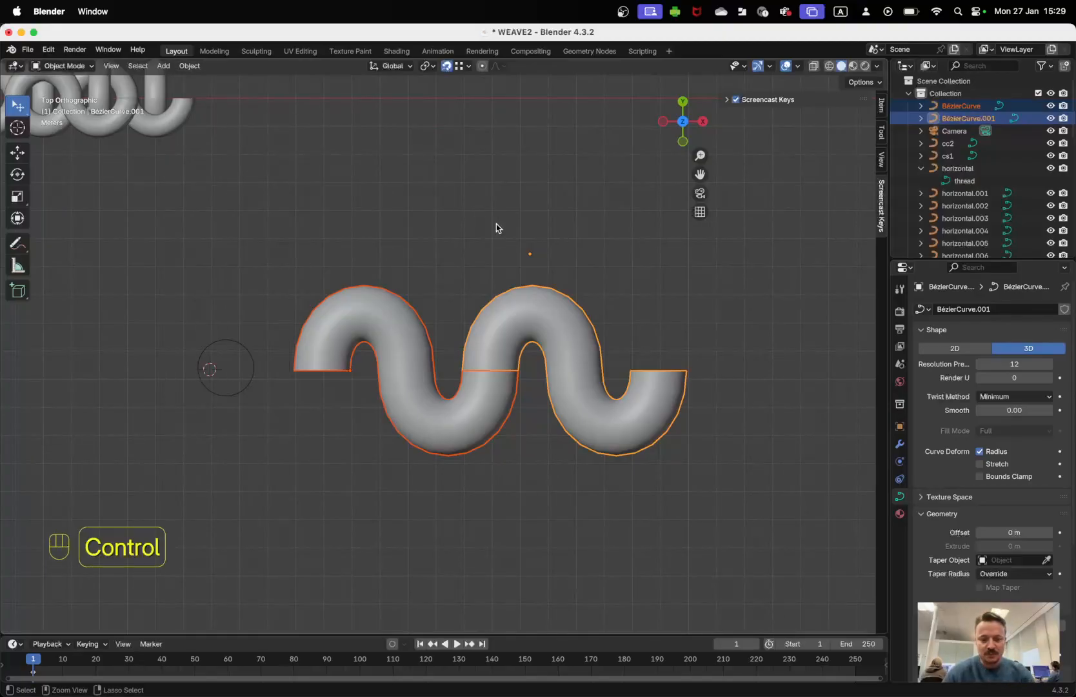
key(ctrl+j)
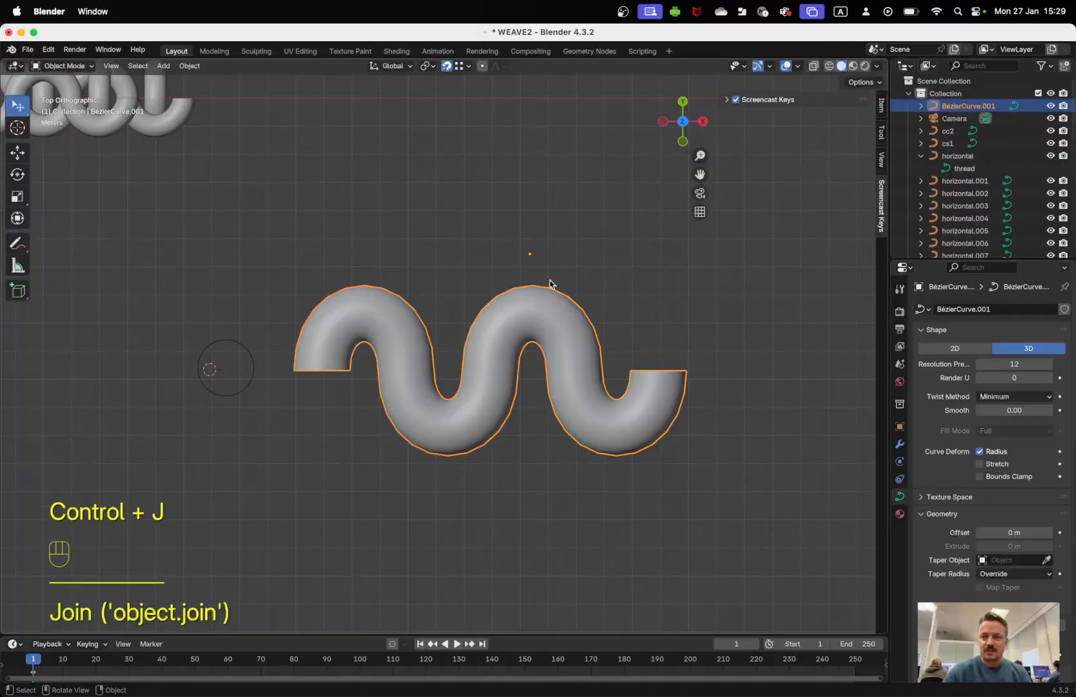
click(532, 314)
click(239, 336)
click(425, 308)
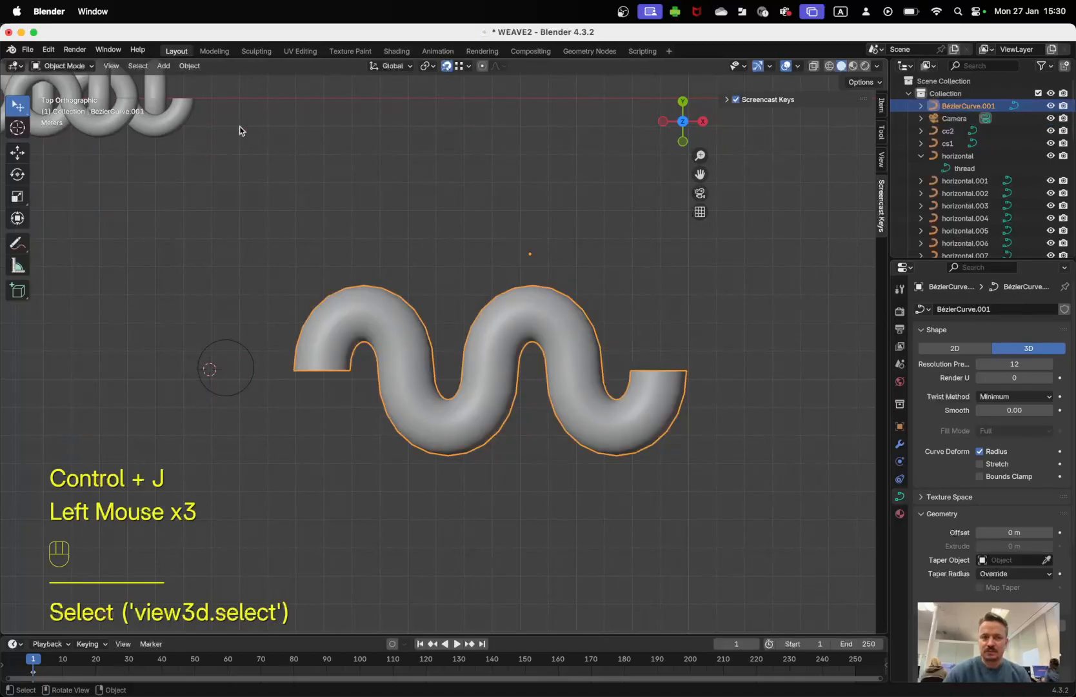
- Undo the selection changes and the join so both thread segments are separate objects again
key(super+z)
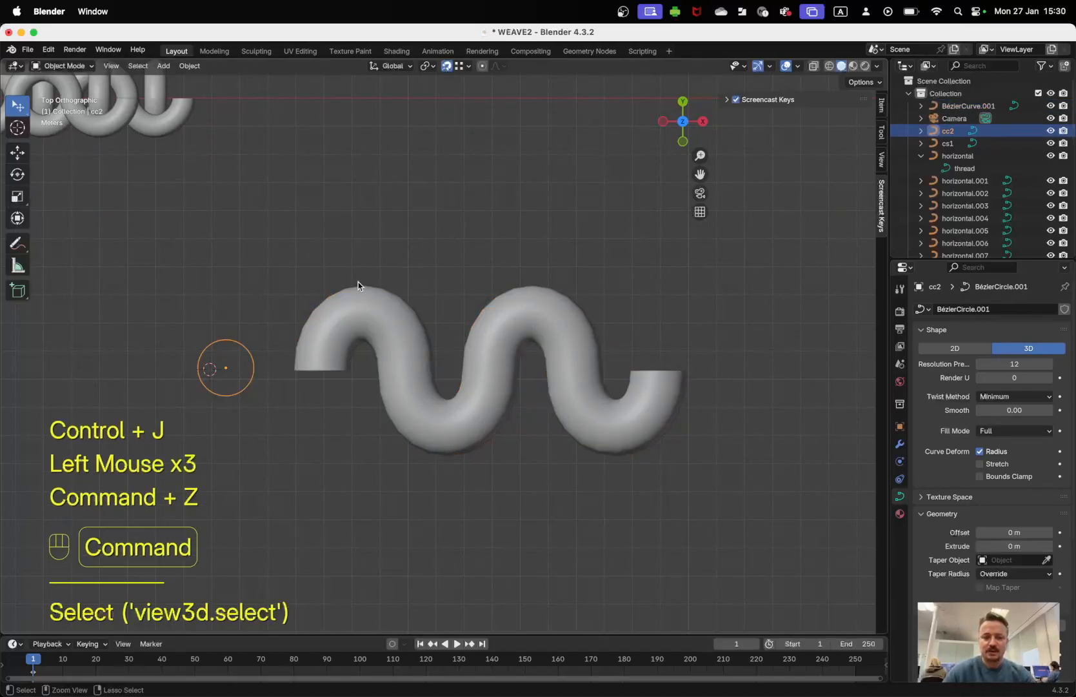
key(super+z)
key(super+z)
key(super+z)
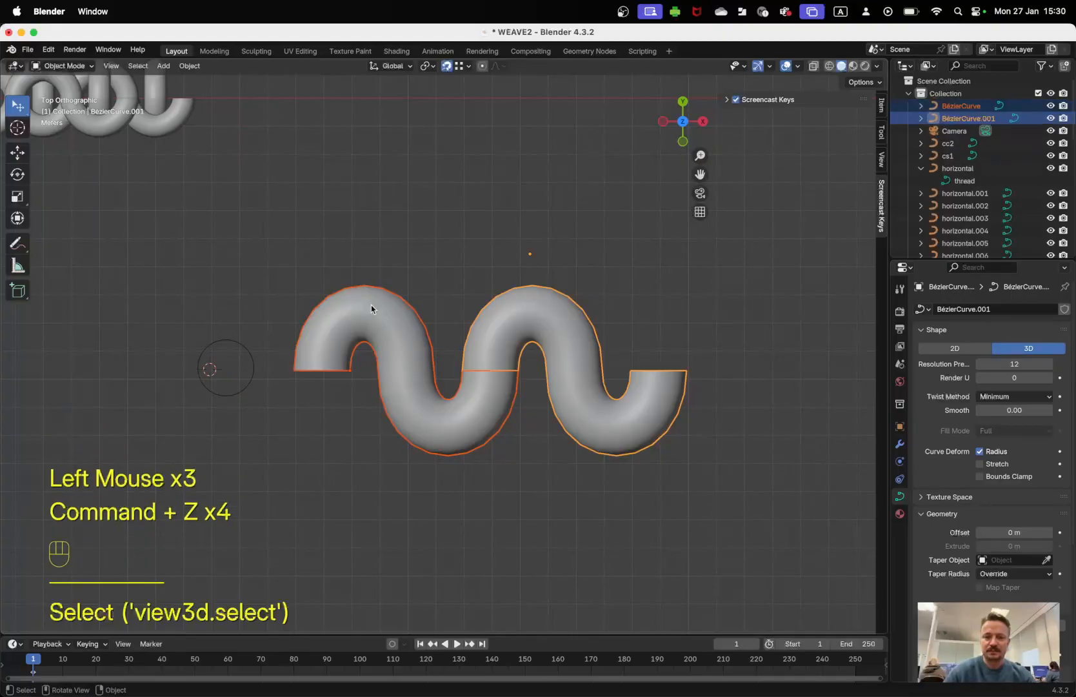
- Select the original thread segment and the duplicate, and combine them with the Join command
click(374, 324)
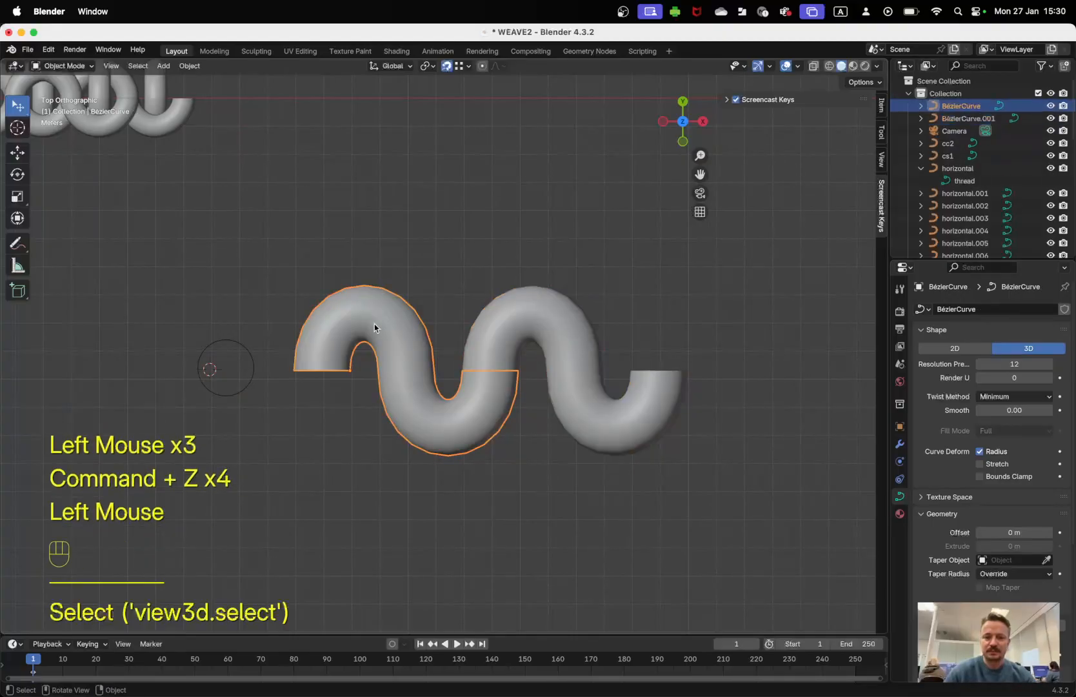
shift+click(520, 323)
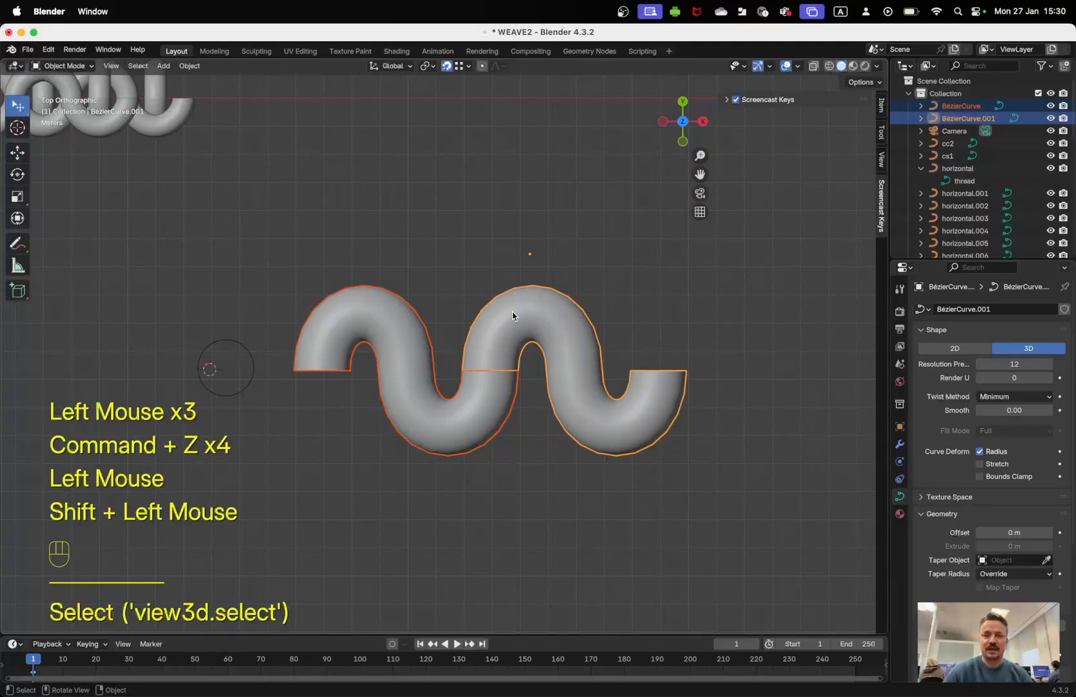
click(194, 65)
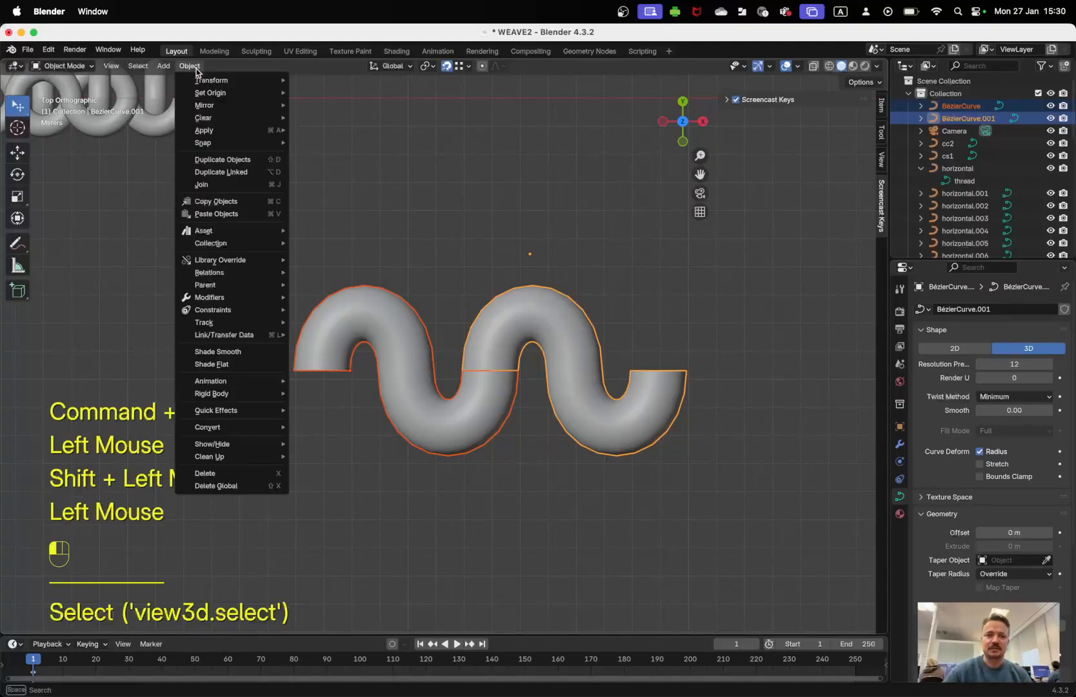
click(207, 183)
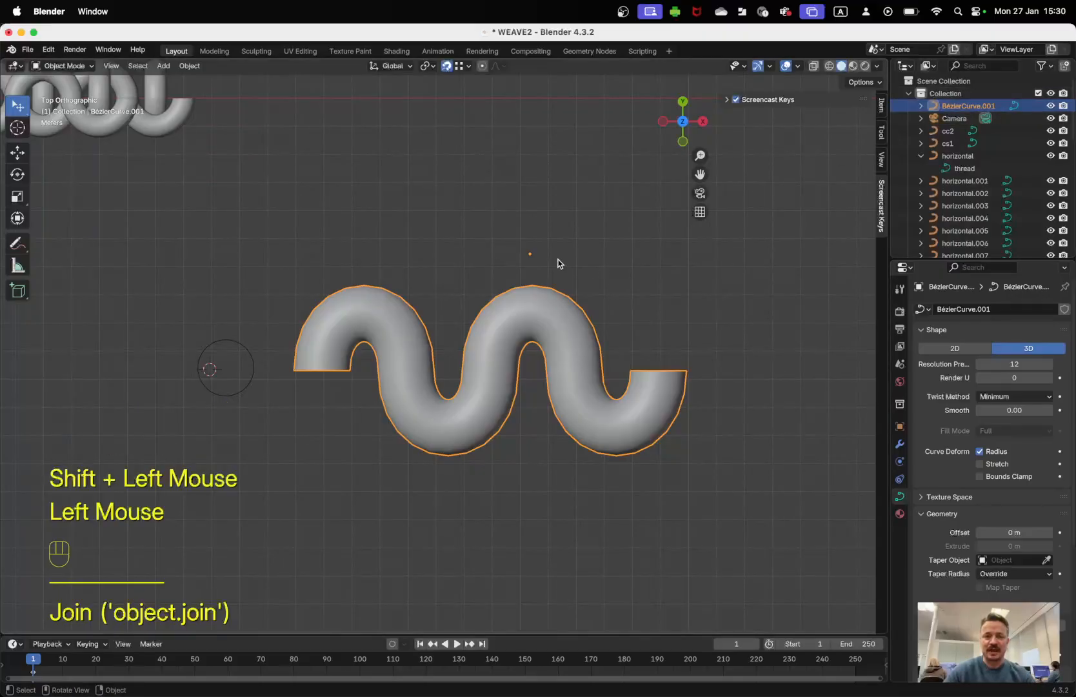
- In Edit Mode, duplicate all control points of the joined two-wave thread and place the copy beyond its free end
key(Tab)
key(a)
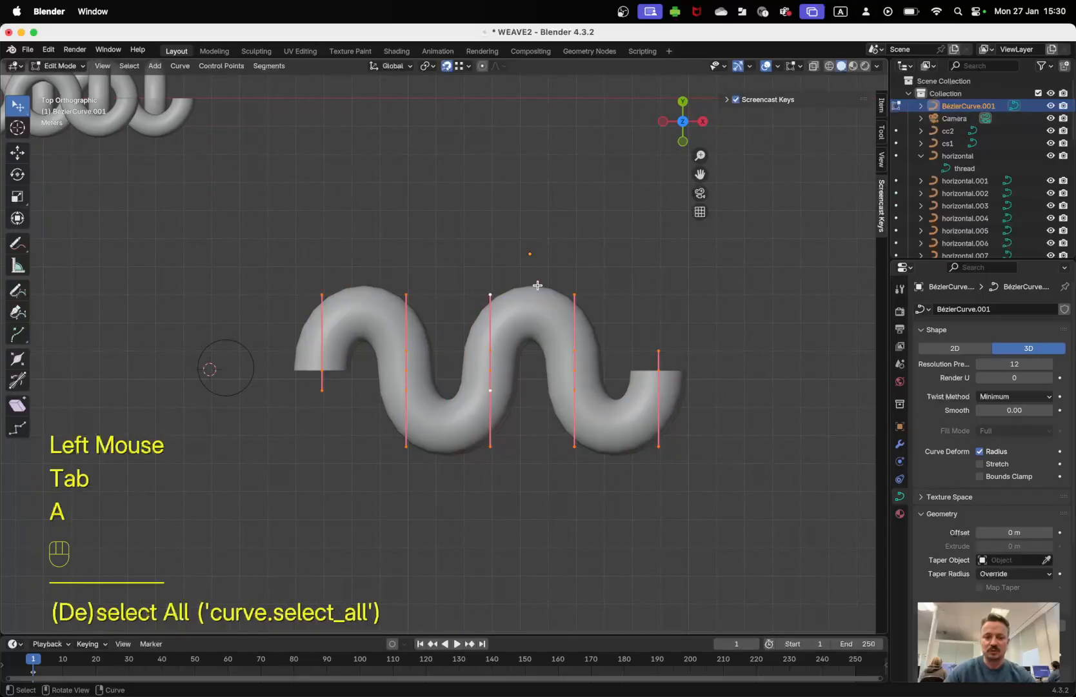
key(a)
key(a)
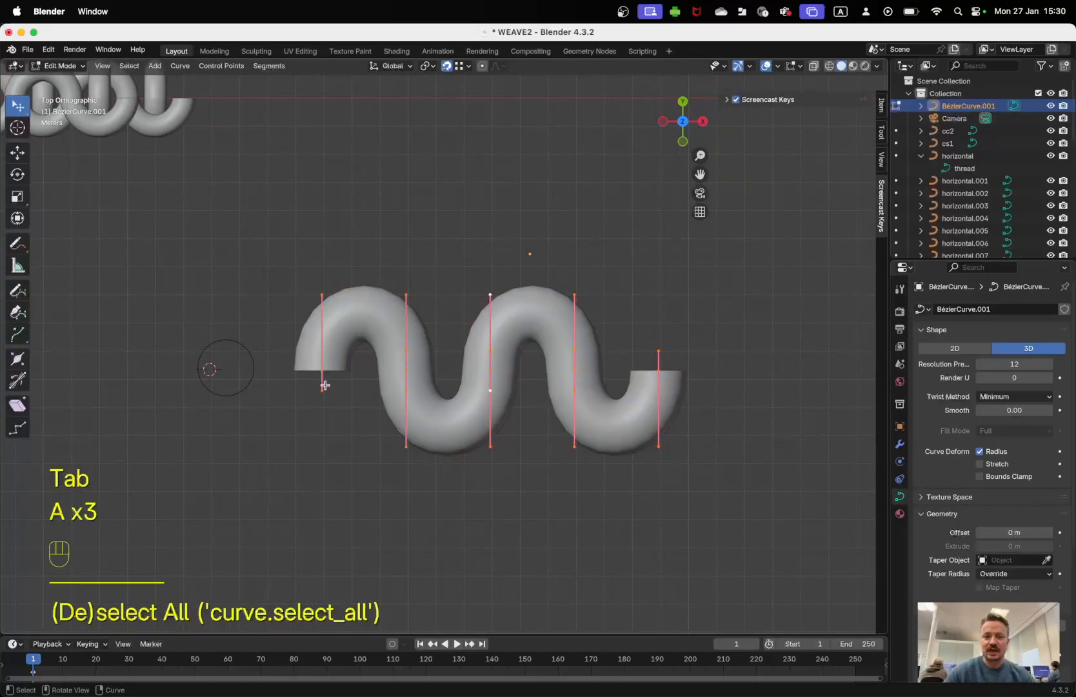
scroll(553, 351, down, 3)
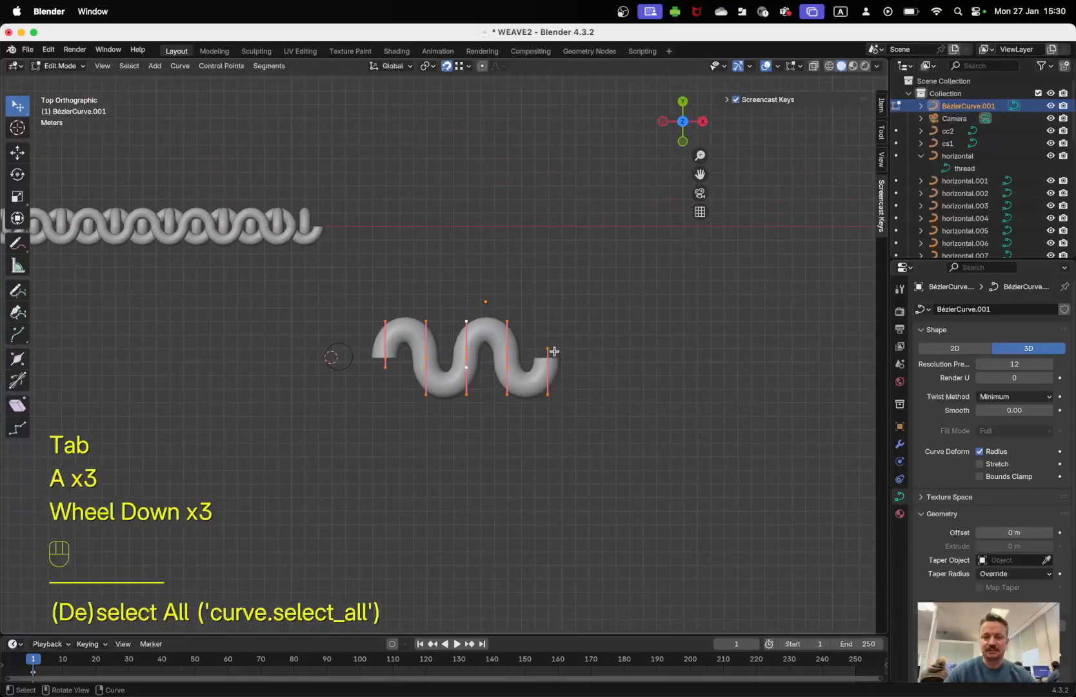
scroll(562, 354, up, 3)
shift+middle_drag(569, 360, 483, 368)
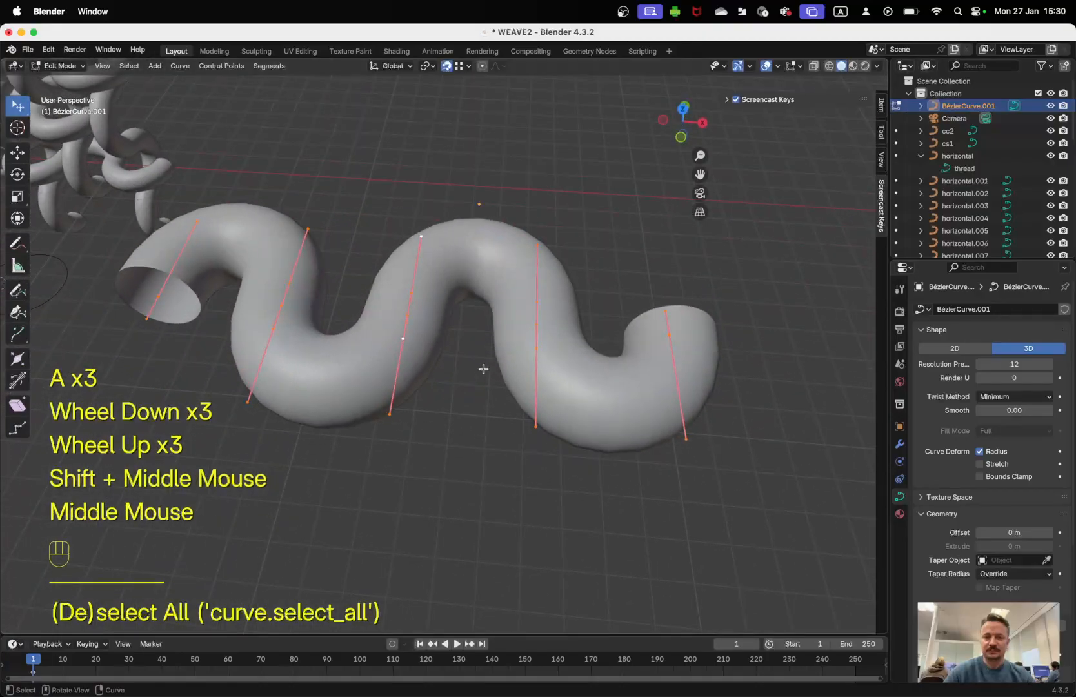
key(KP_7)
scroll(482, 360, down, 2)
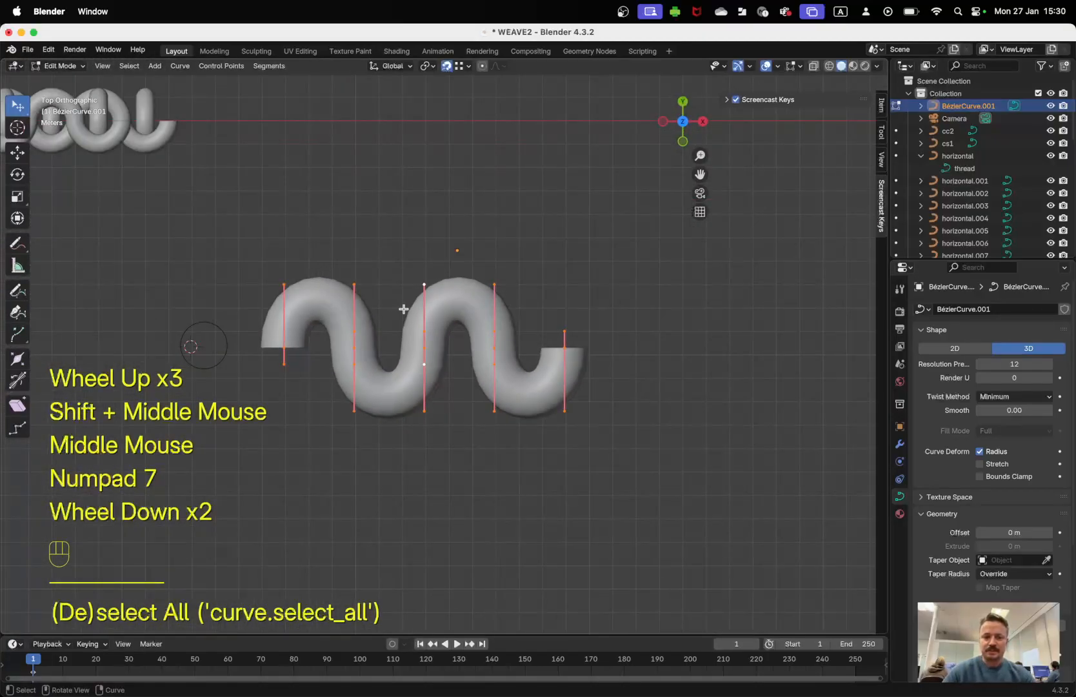
key(shift)
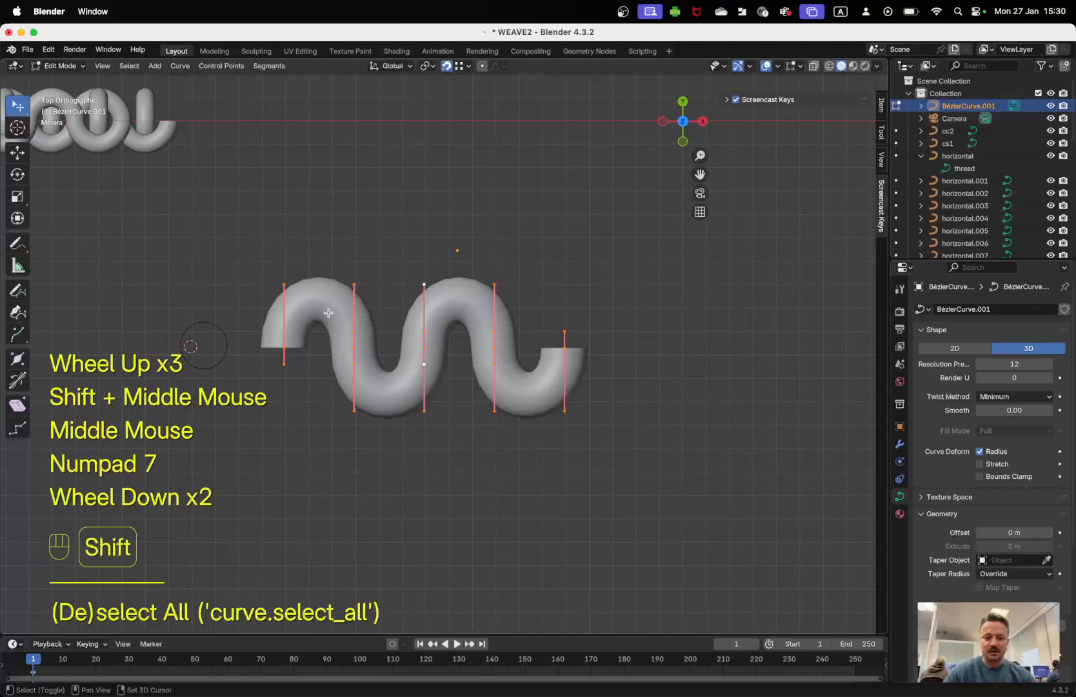
key(shift+d)
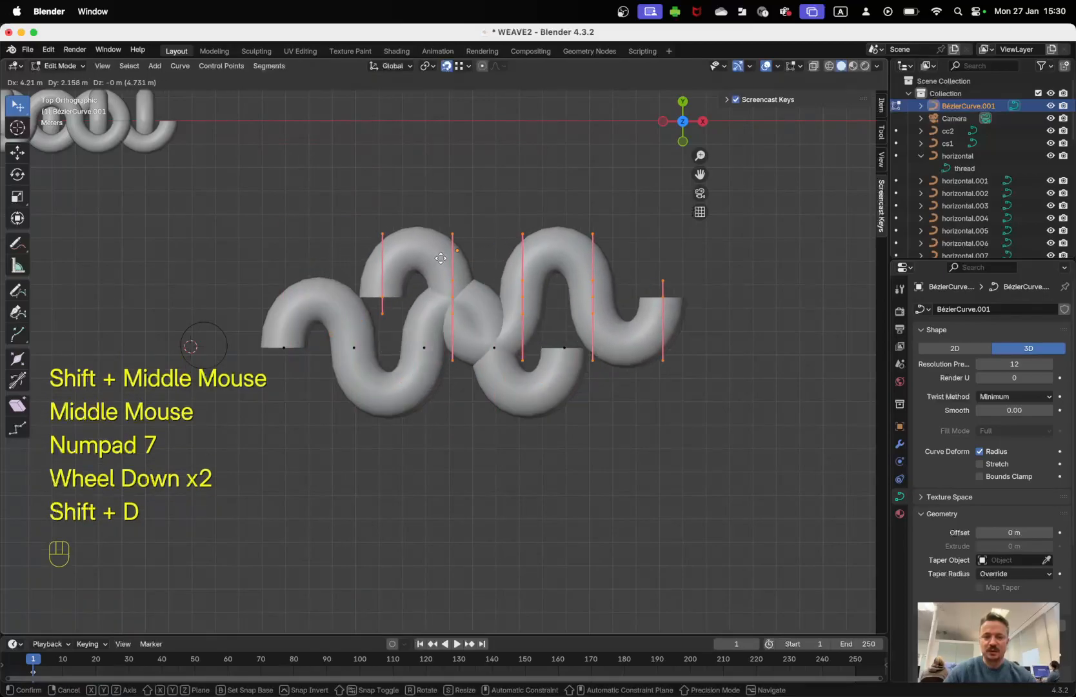
click(649, 233)
shift+middle_drag(634, 279, 517, 296)
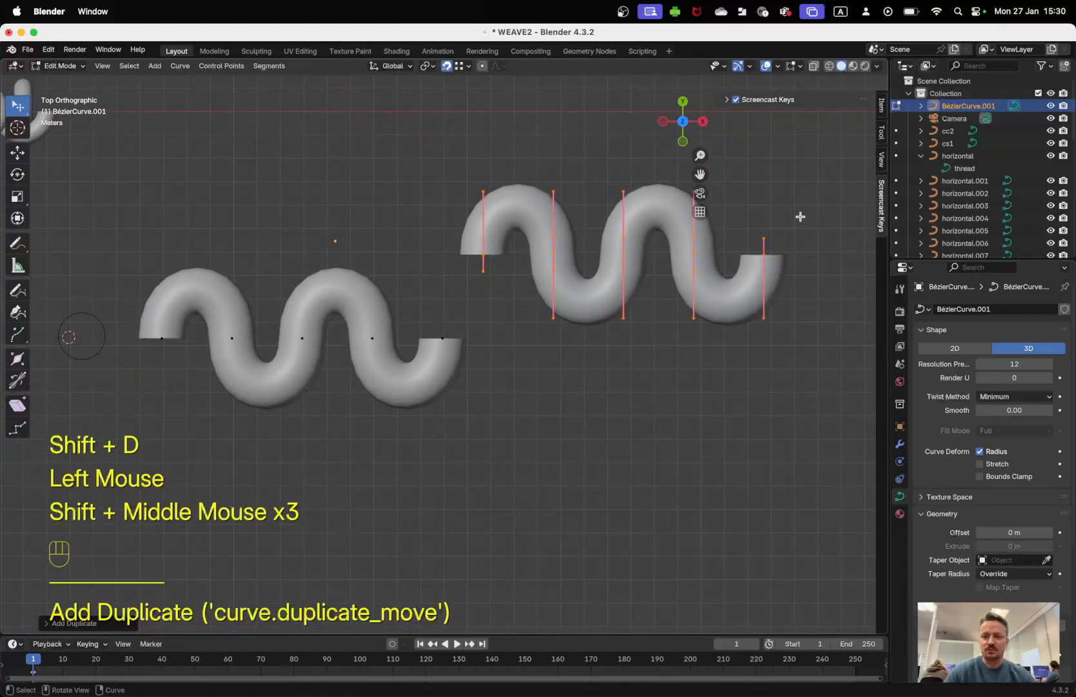
- Move the duplicated two-wave section so its start point snaps onto the end point of the original section
key(g)
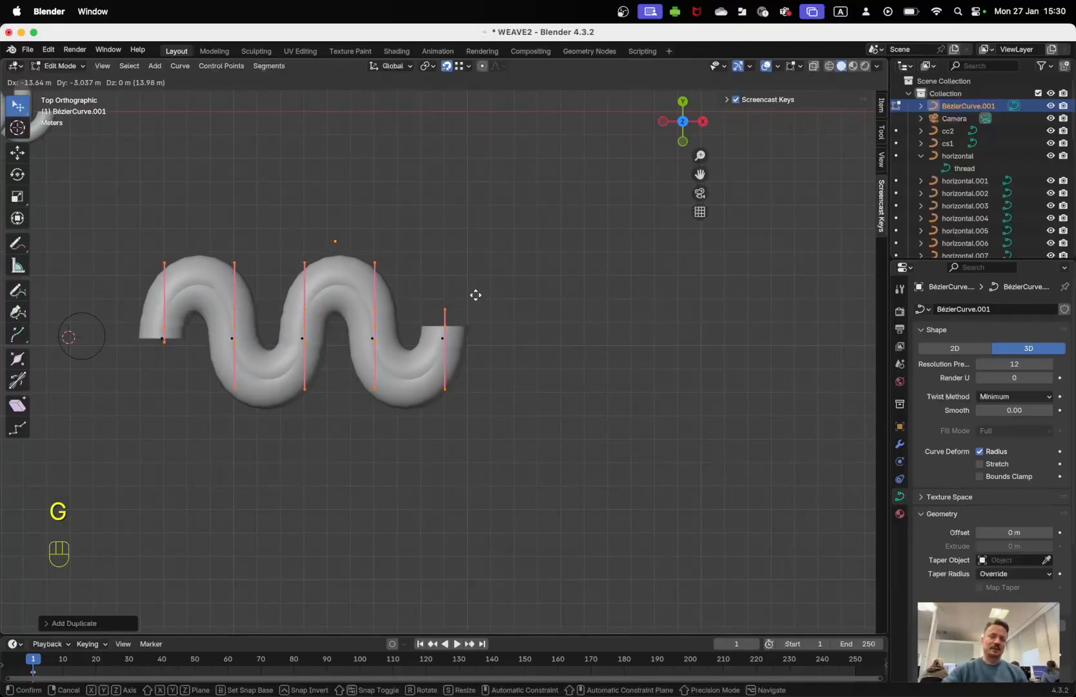
click(443, 334)
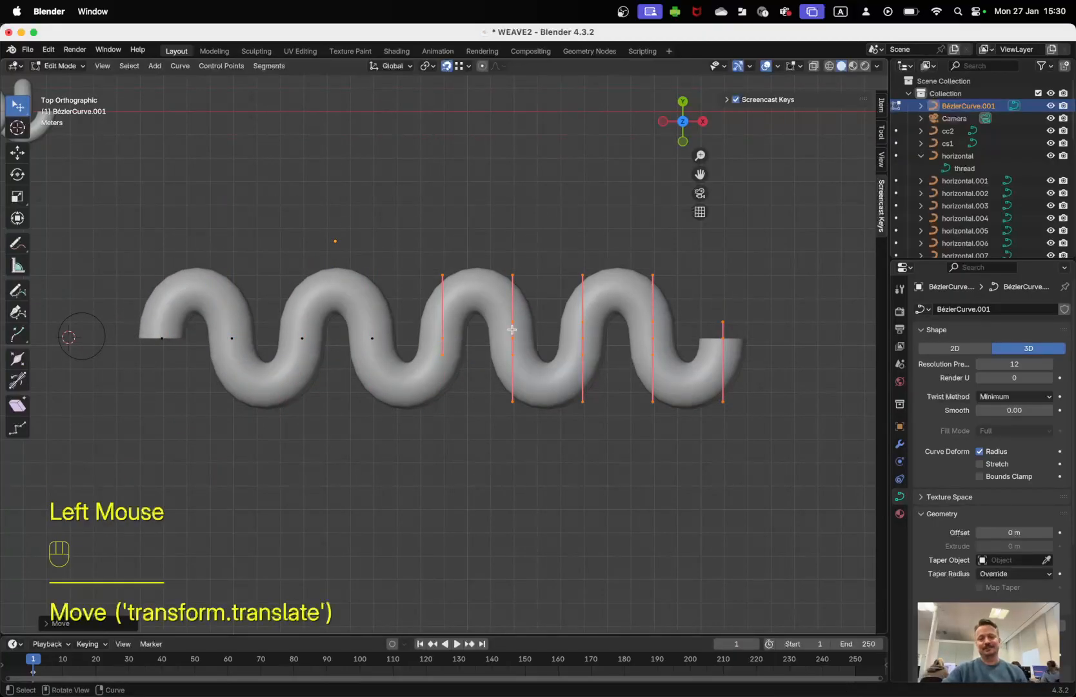
shift+middle_drag(619, 378, 617, 382)
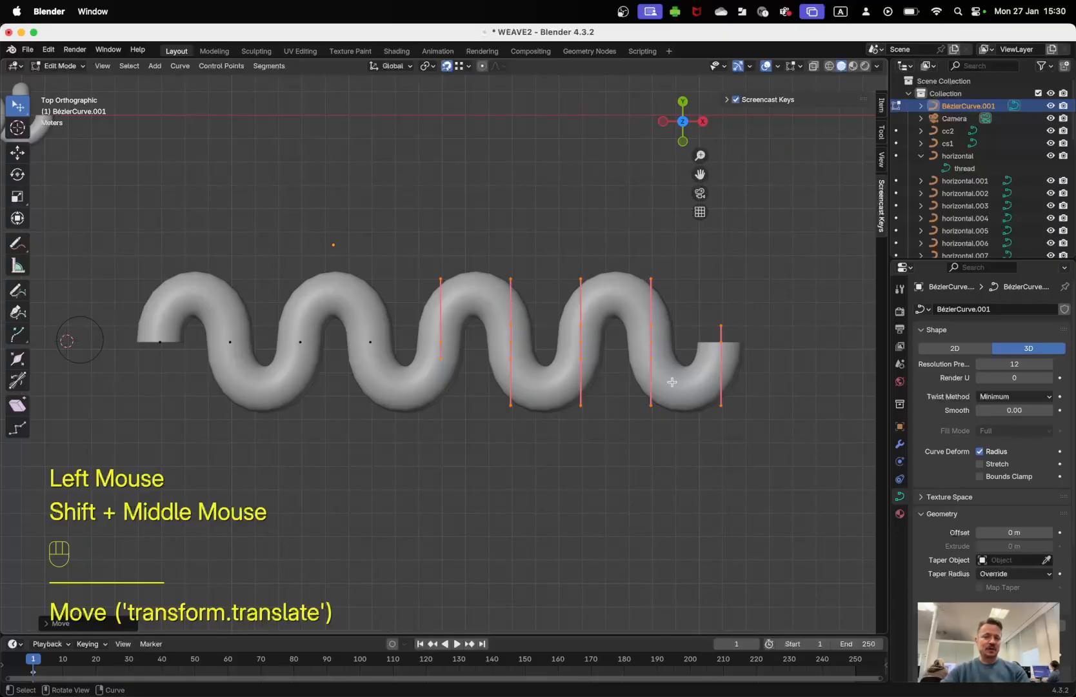
- Select all control points of the four-wave thread, duplicate them, and place the copy past the thread's end
key(a)
key(a)
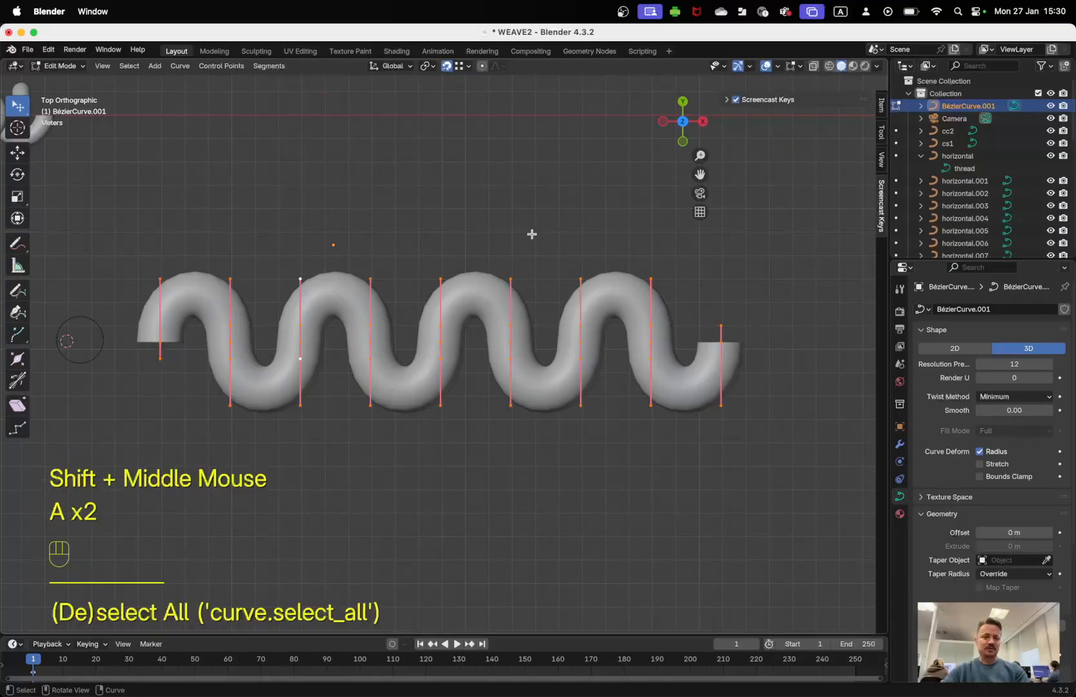
key(shift)
key(shift+d)
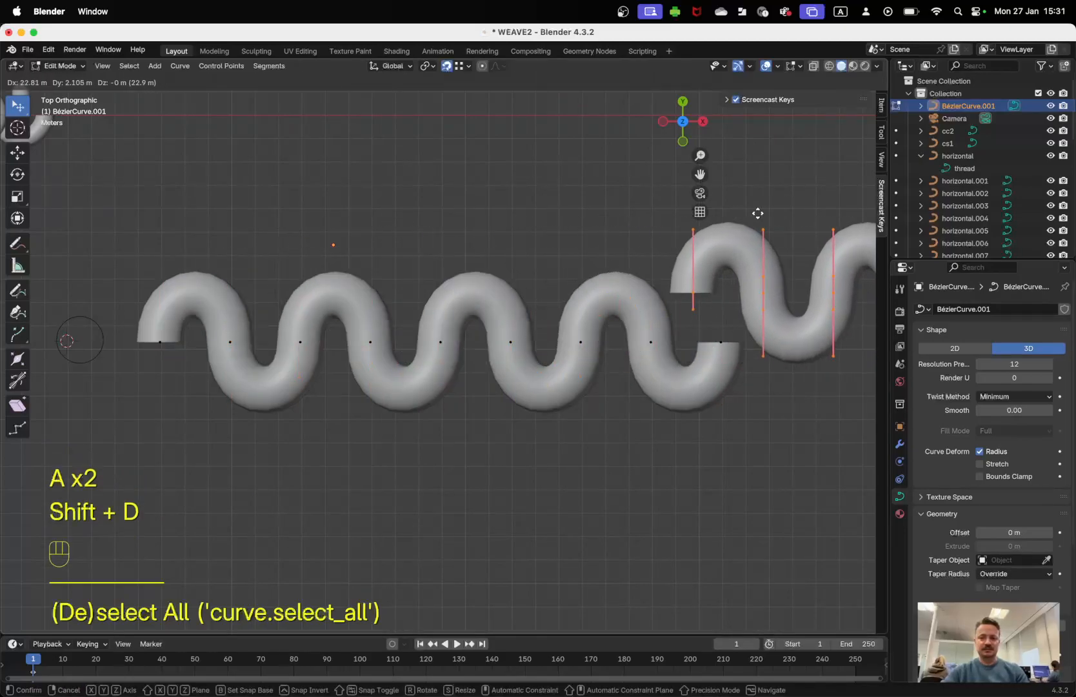
click(828, 223)
shift+middle_drag(809, 289, 677, 293)
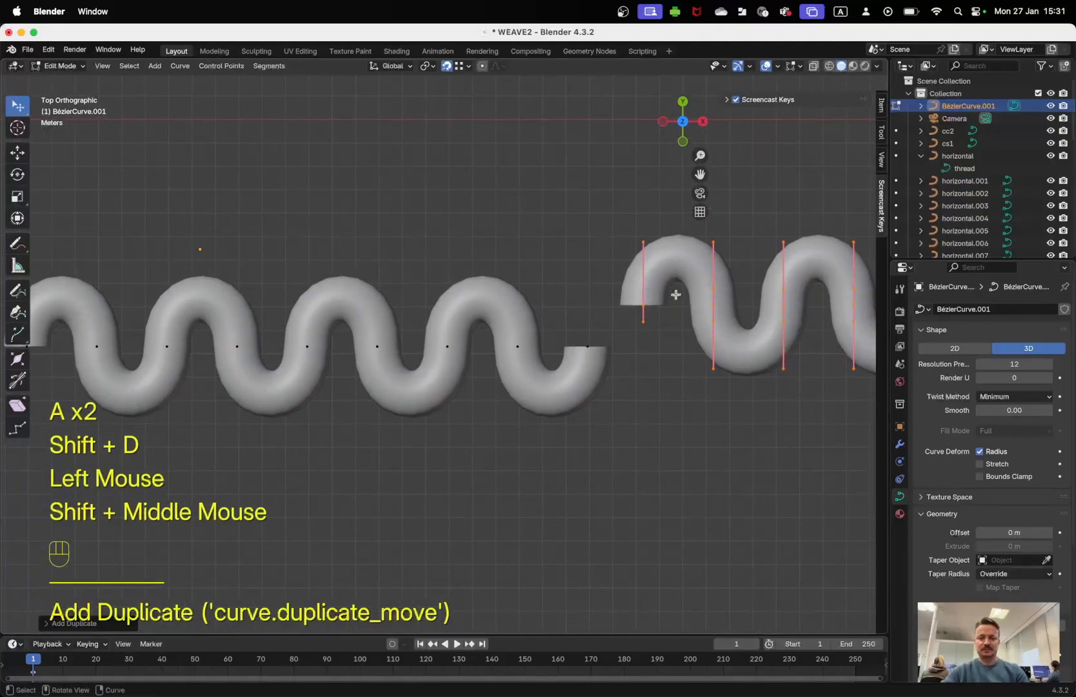
- Snap the duplicated four-wave section's start point onto the thread's end point and return to Object Mode
key(g)
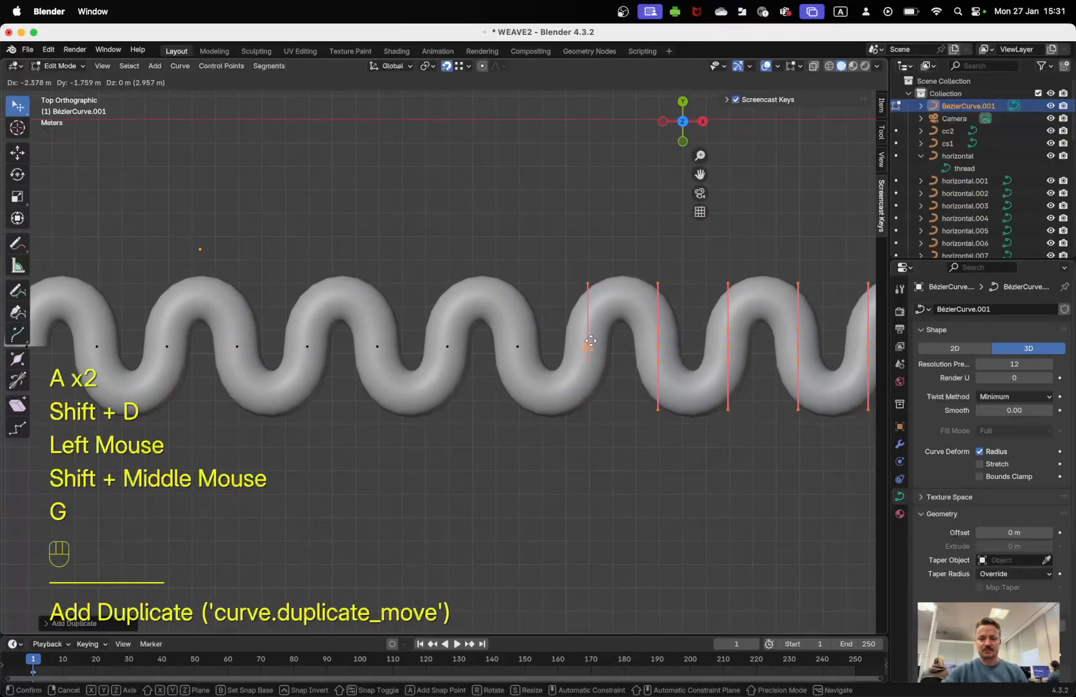
click(595, 325)
scroll(599, 314, down, 3)
scroll(600, 313, down, 1)
scroll(601, 342, up, 1)
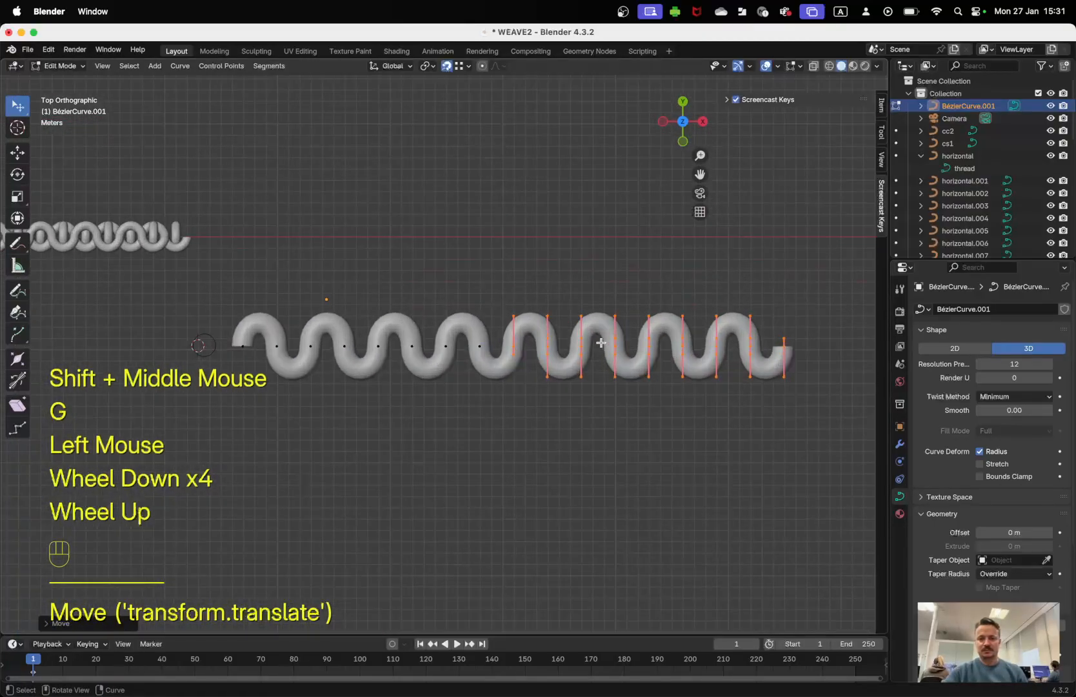
key(a)
key(Tab)
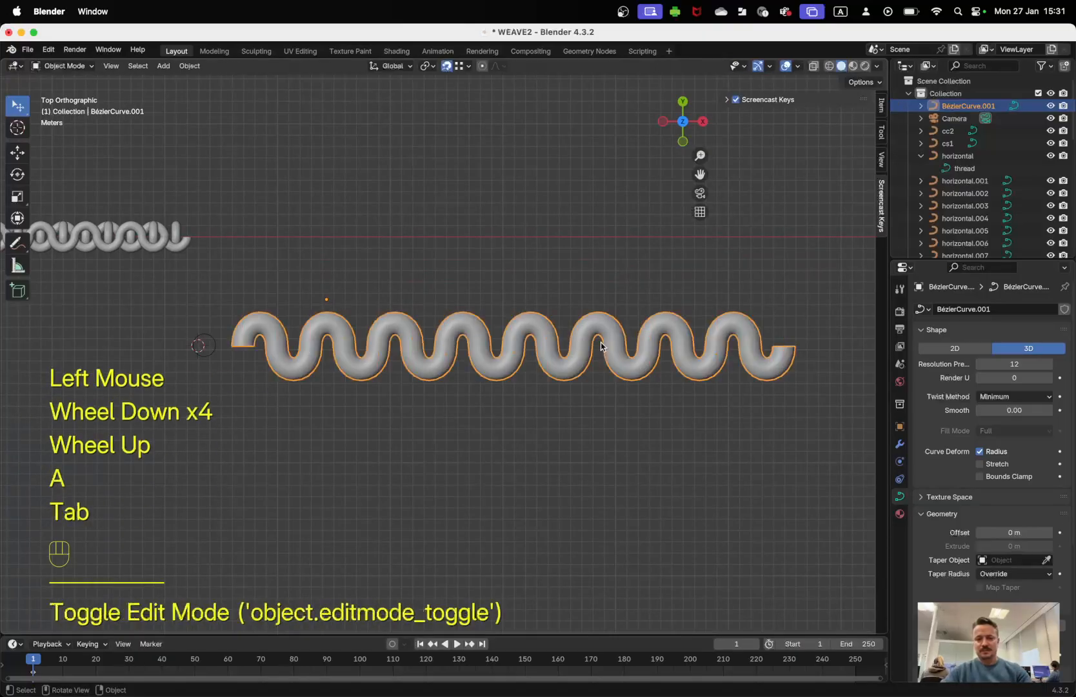
middle_drag(609, 364, 644, 267)
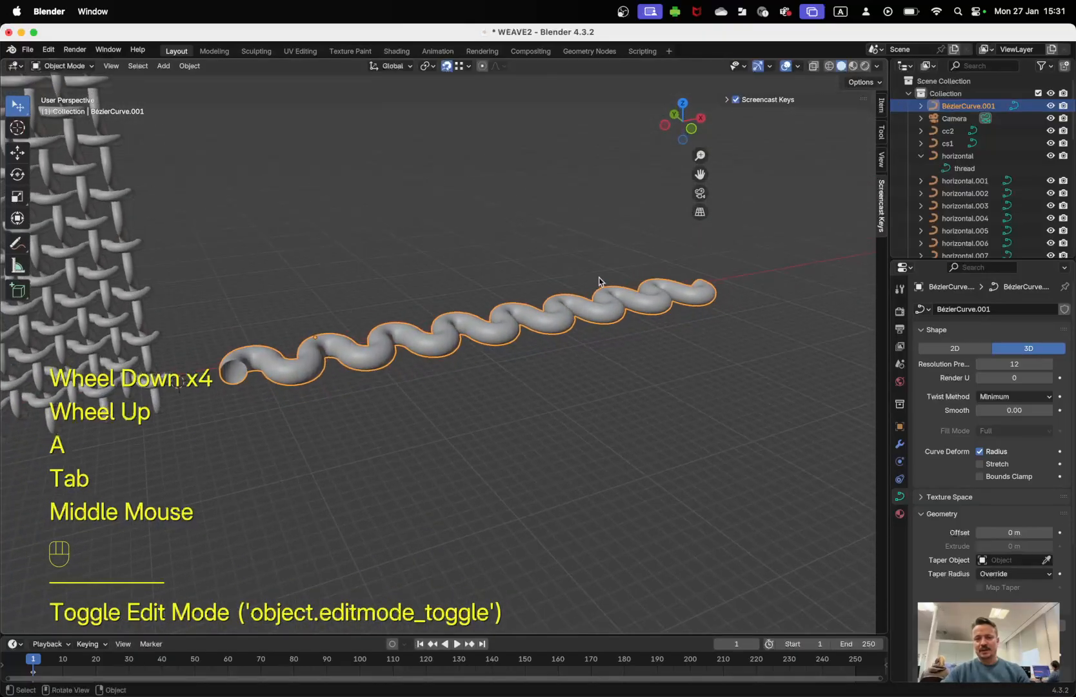
middle_drag(609, 319, 420, 316)
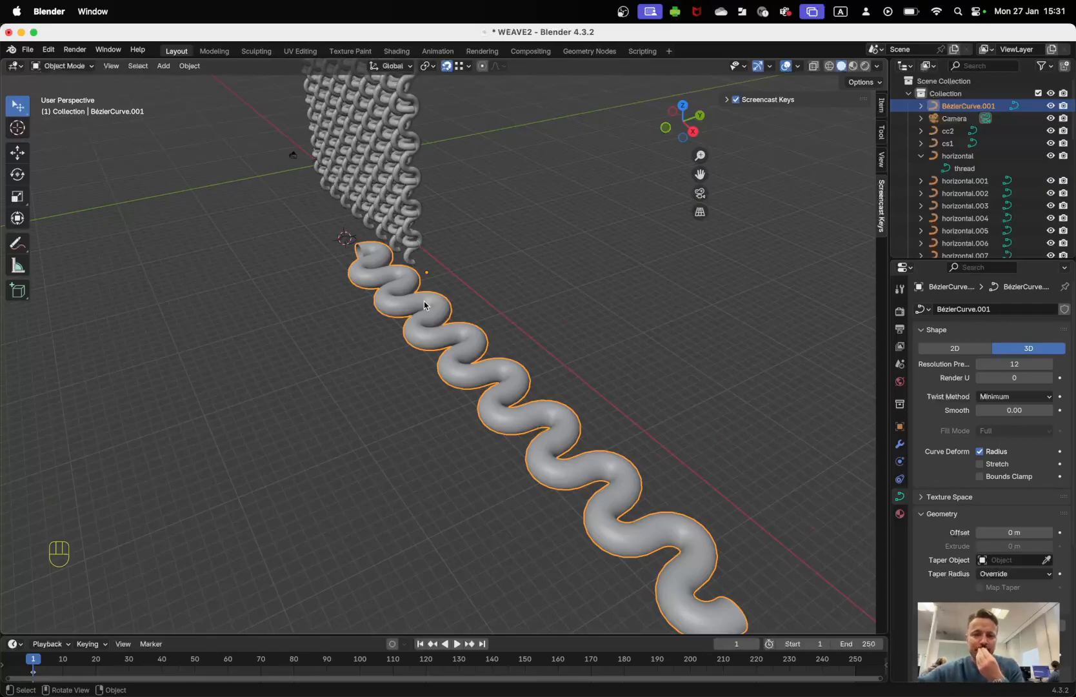
click(622, 11)
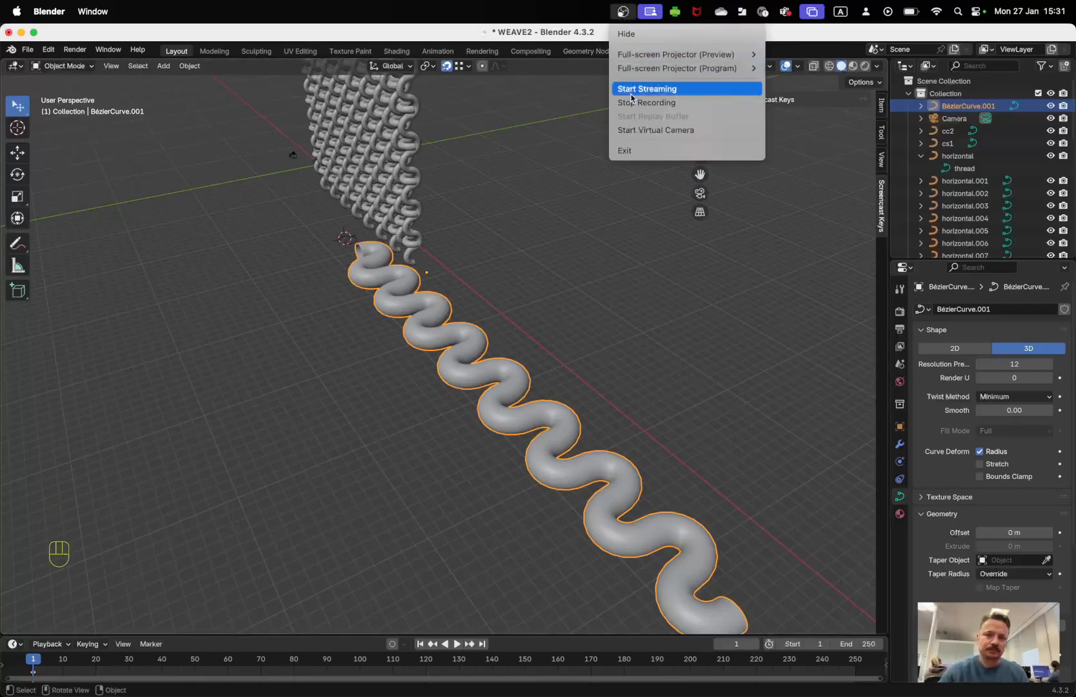